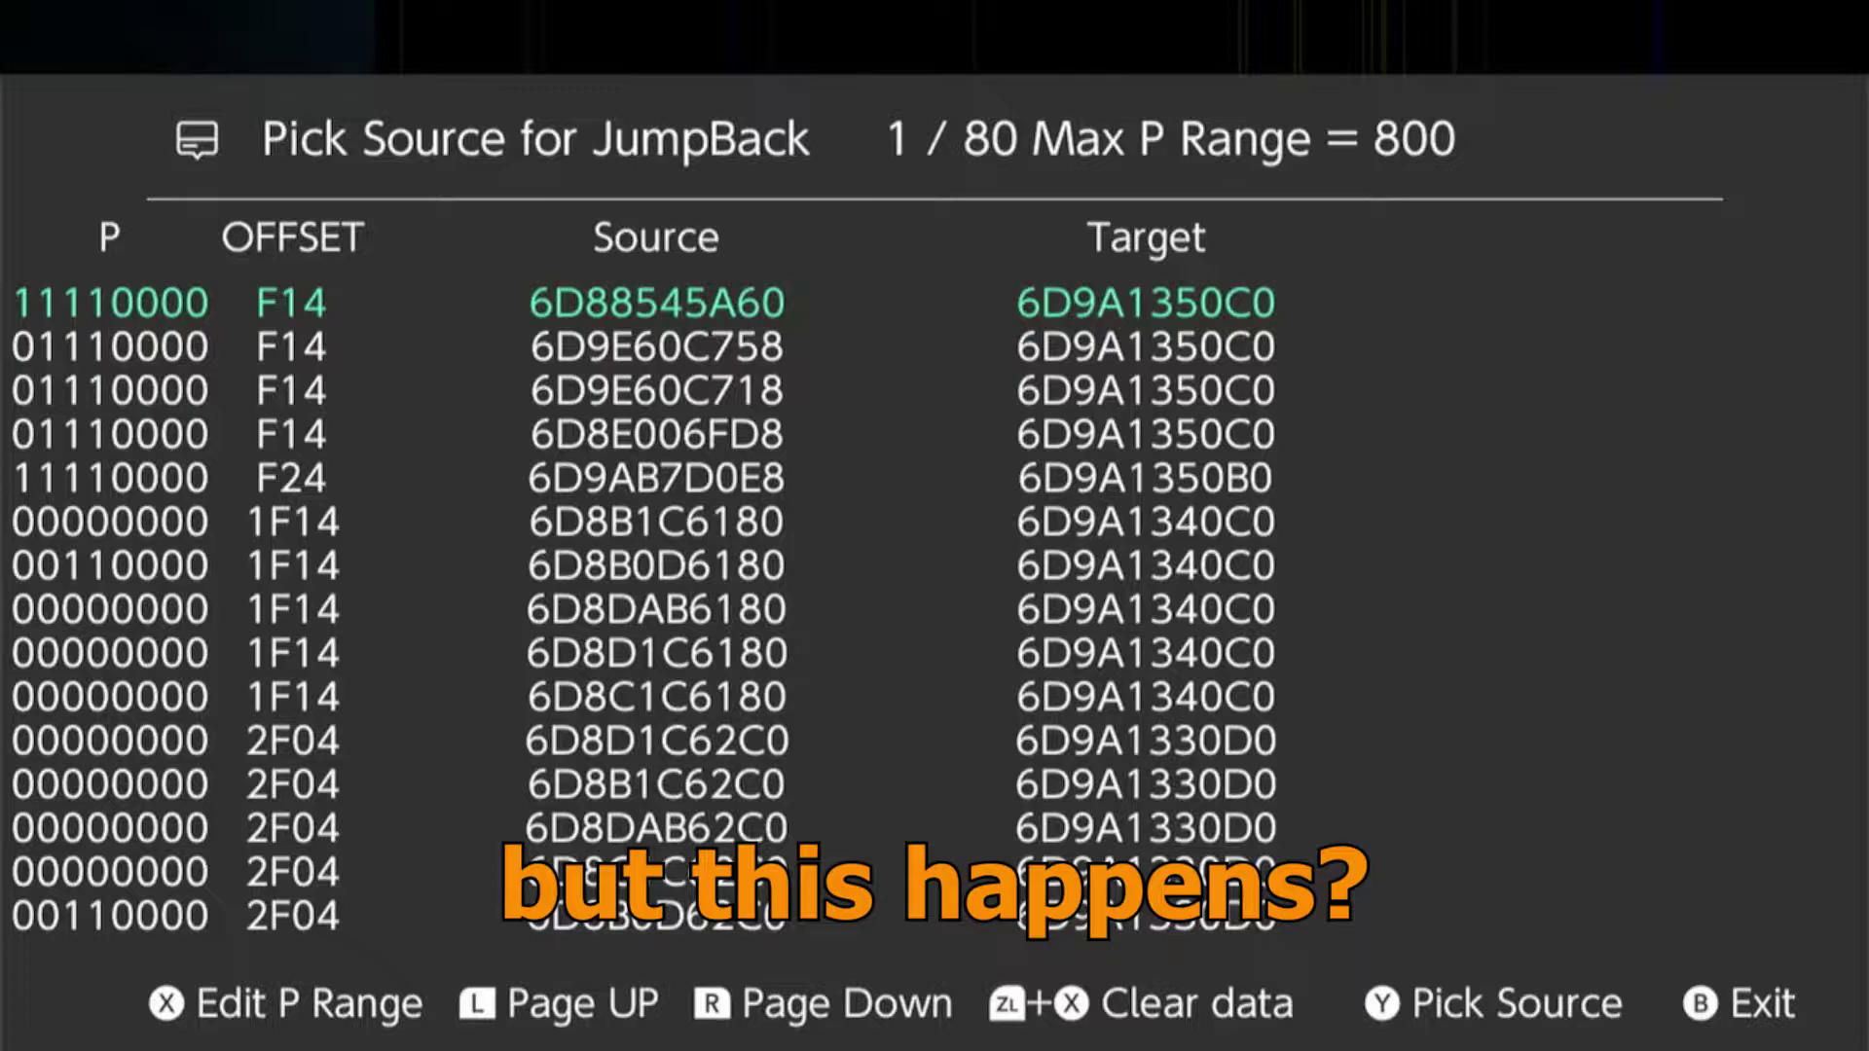
Examine the list of JumpBack sources page by page for an entry that starts from Main.
key("Page_Down")
key("Page_Down")
key("Page_Down")
key("Page_Down")
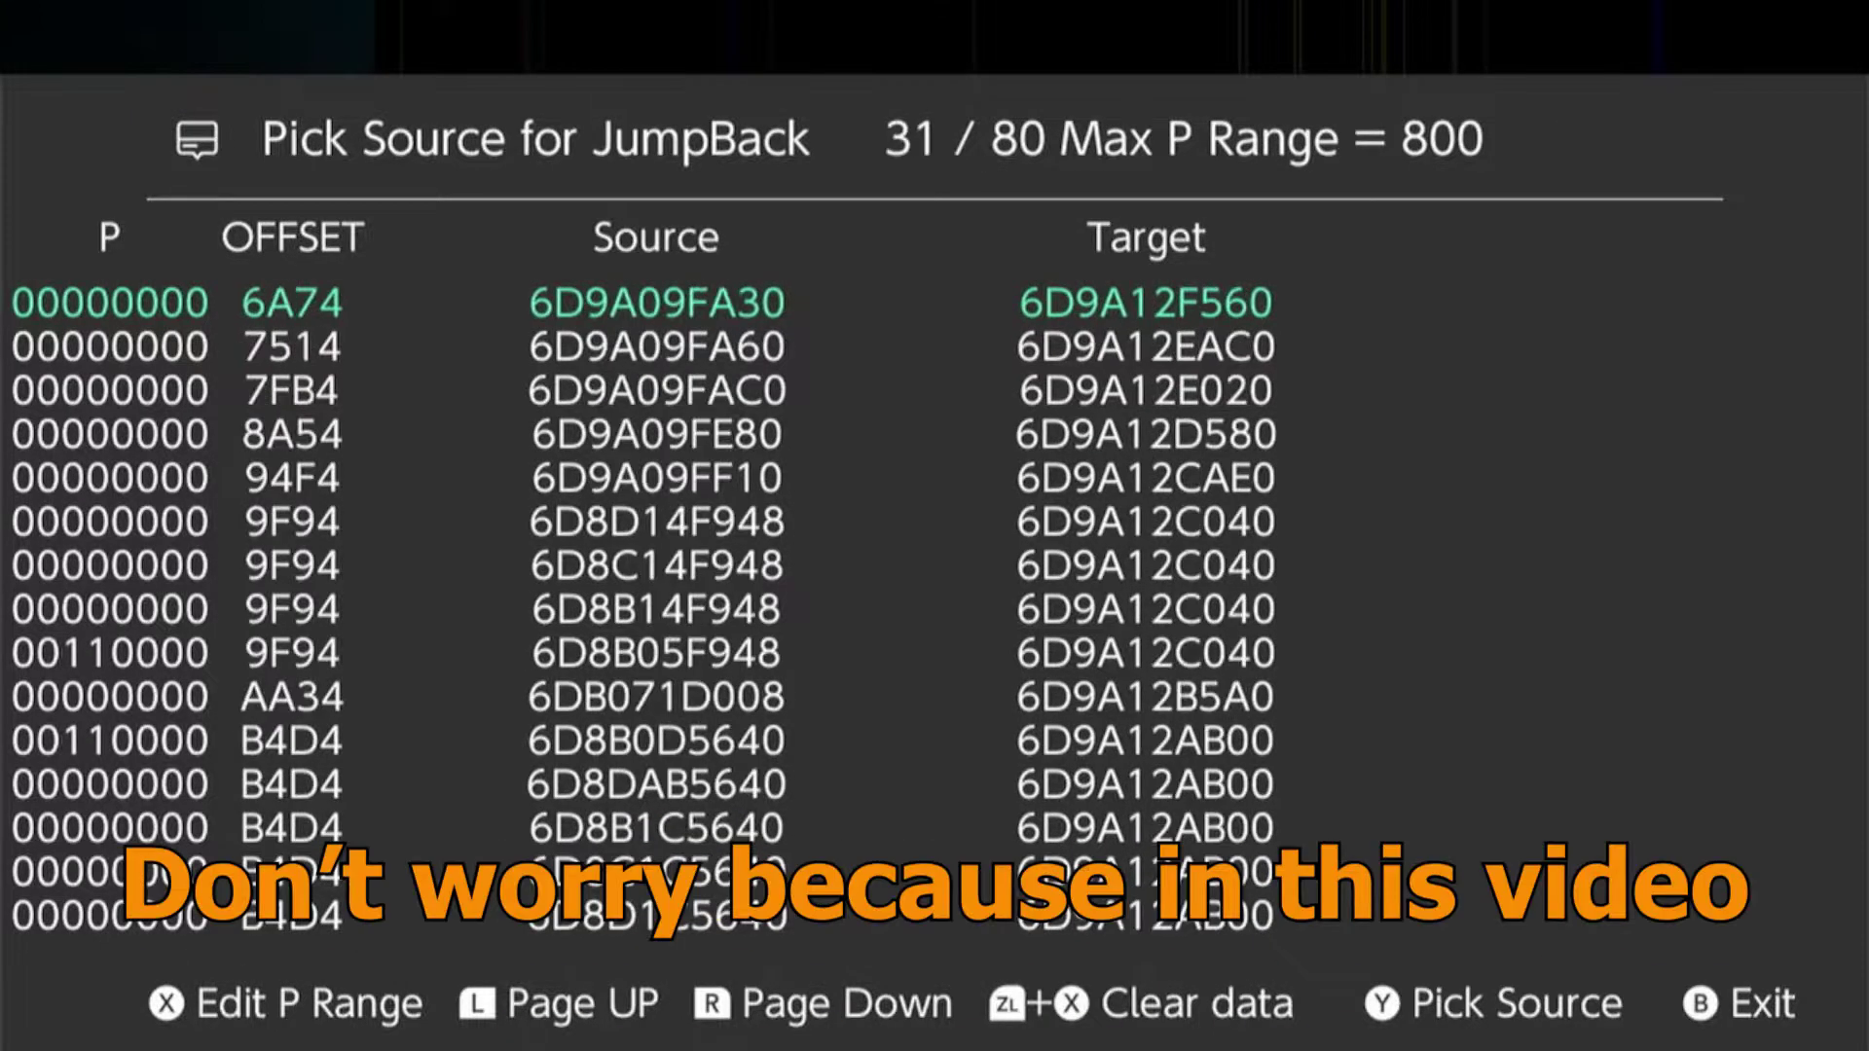
key("Page_Down")
key("Page_Up")
key("Page_Up")
key("Page_Up")
key("Page_Up")
key("Page_Up")
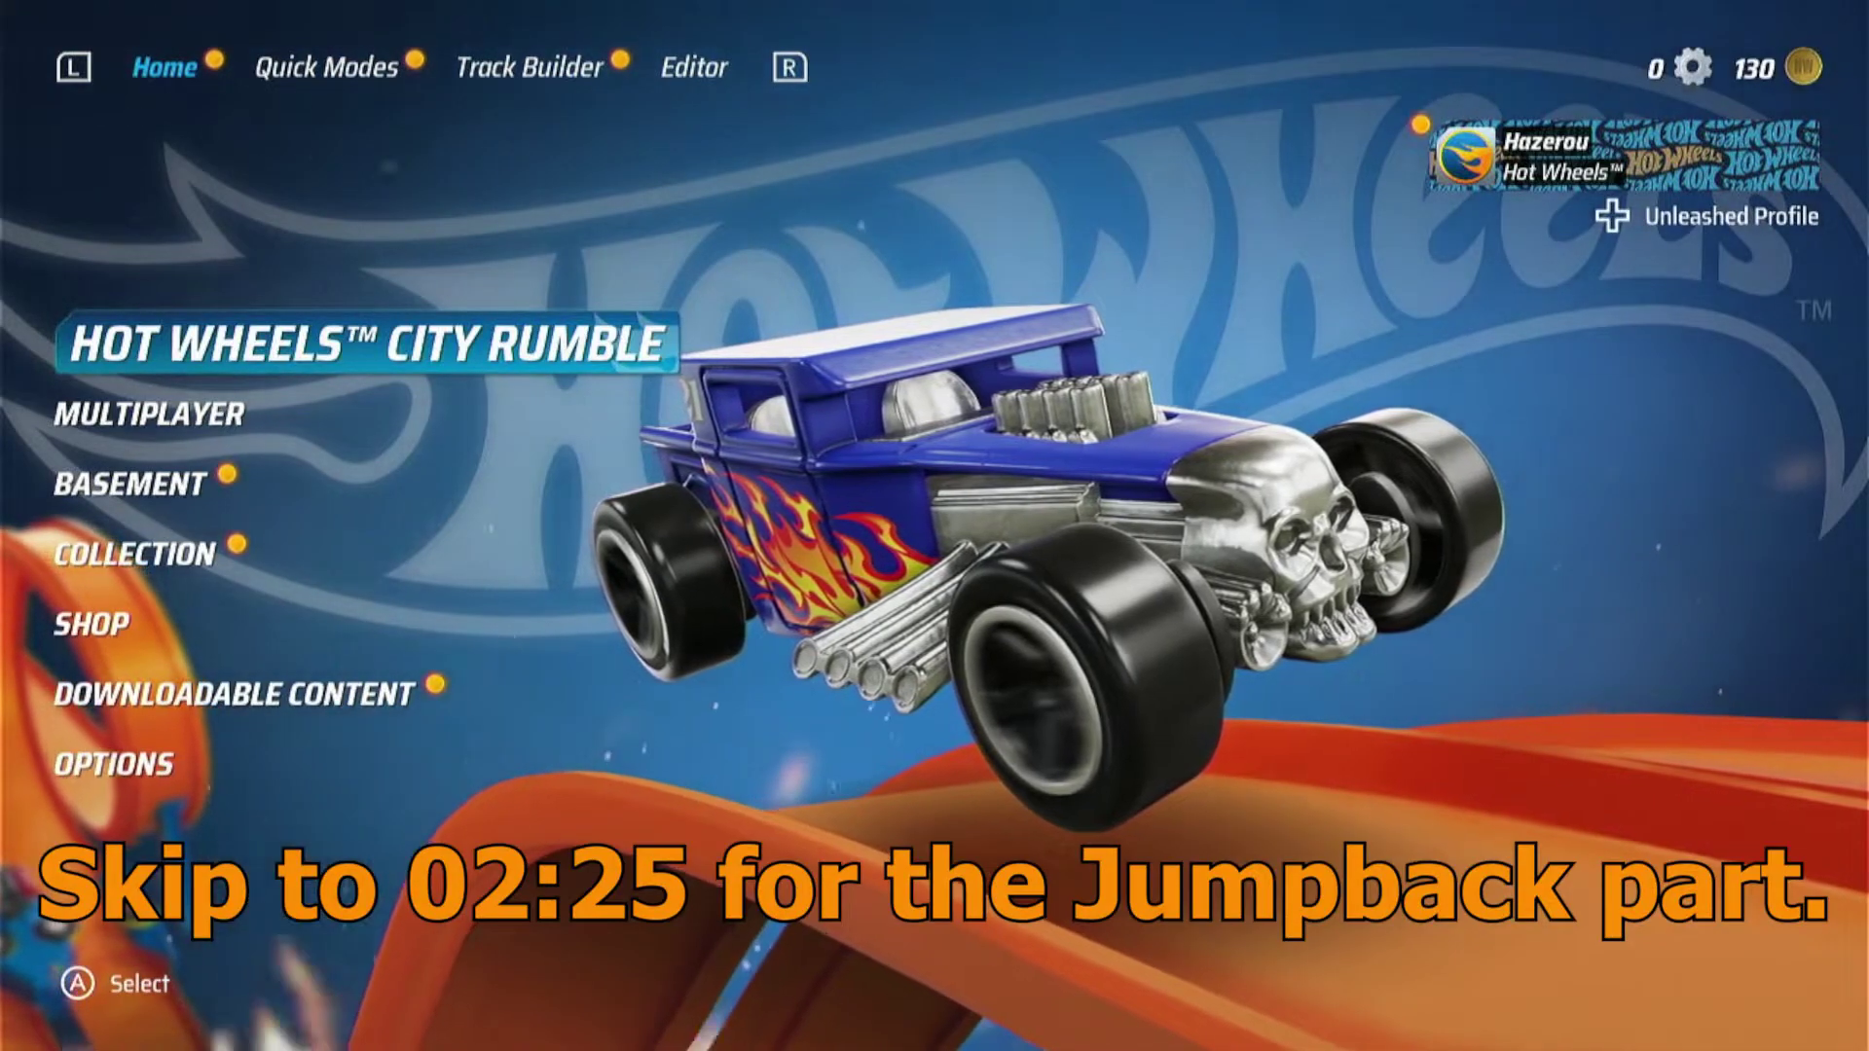
Leave the running game for the console home screen and start a new RAM search in EdiZon SE.
key("super")
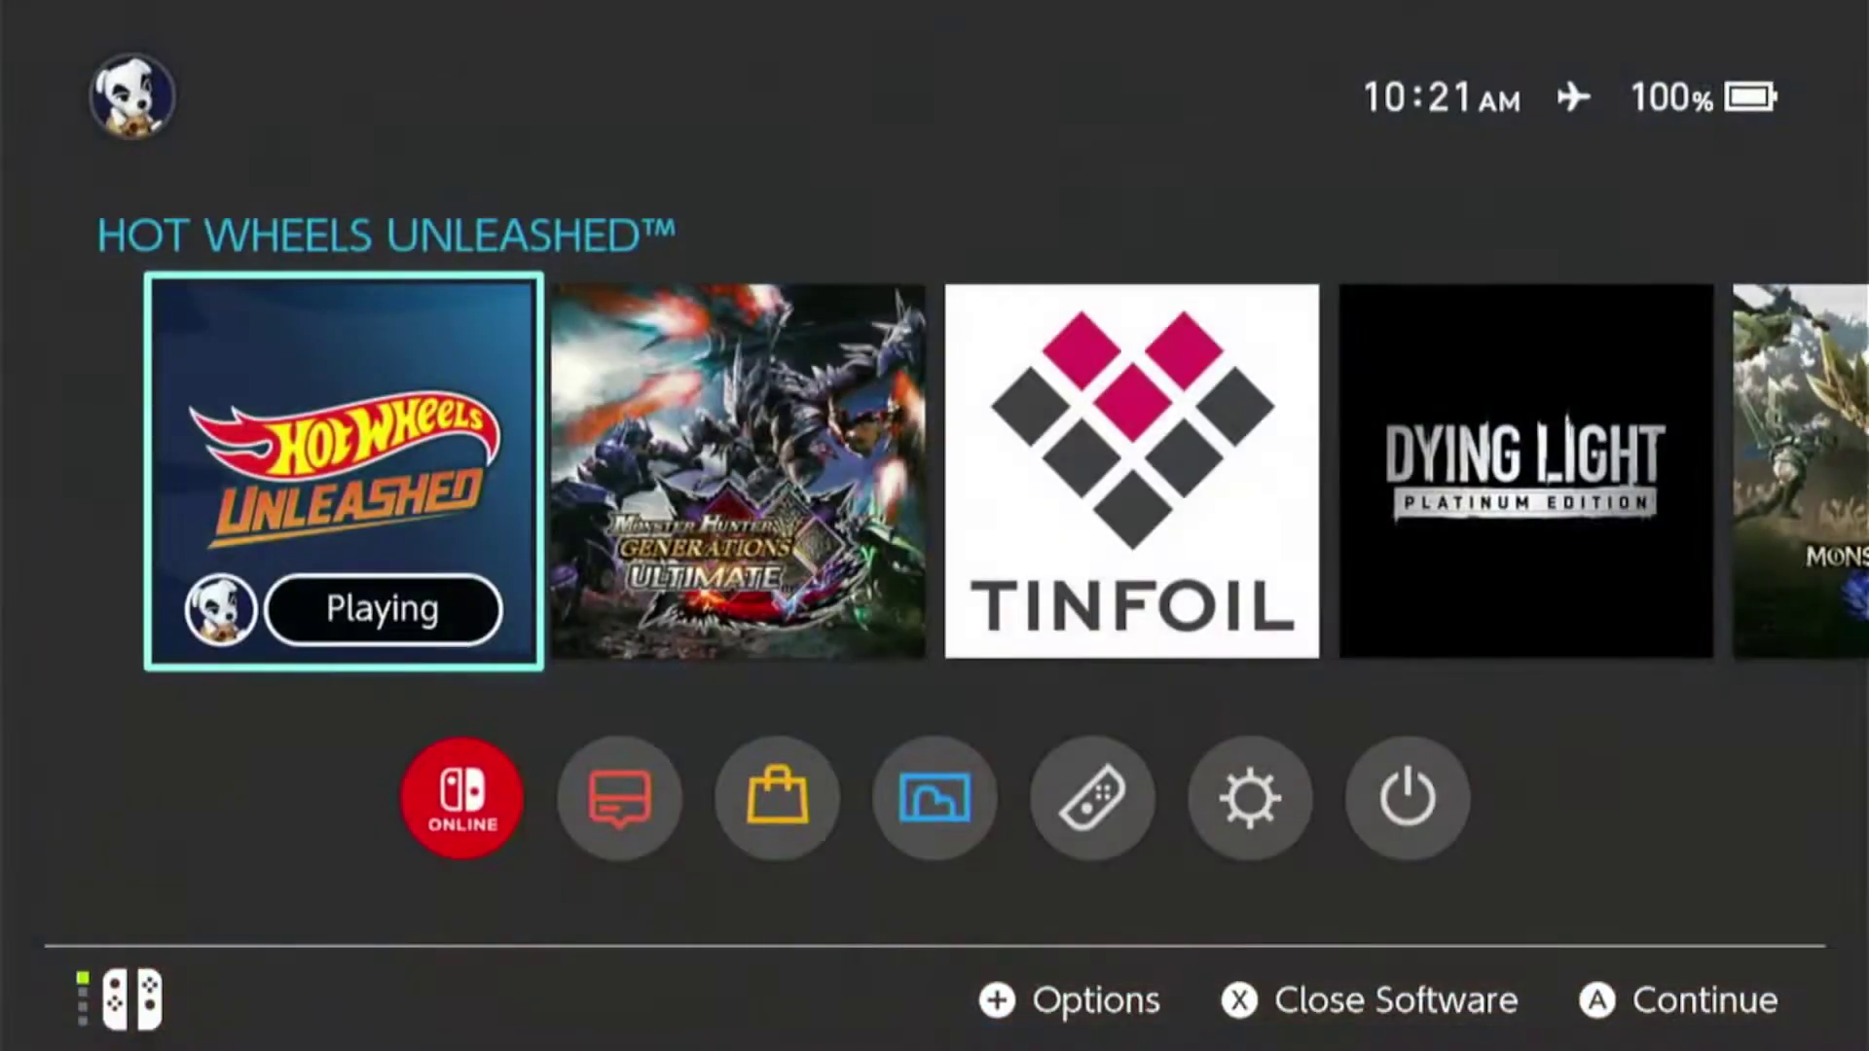
key("Down")
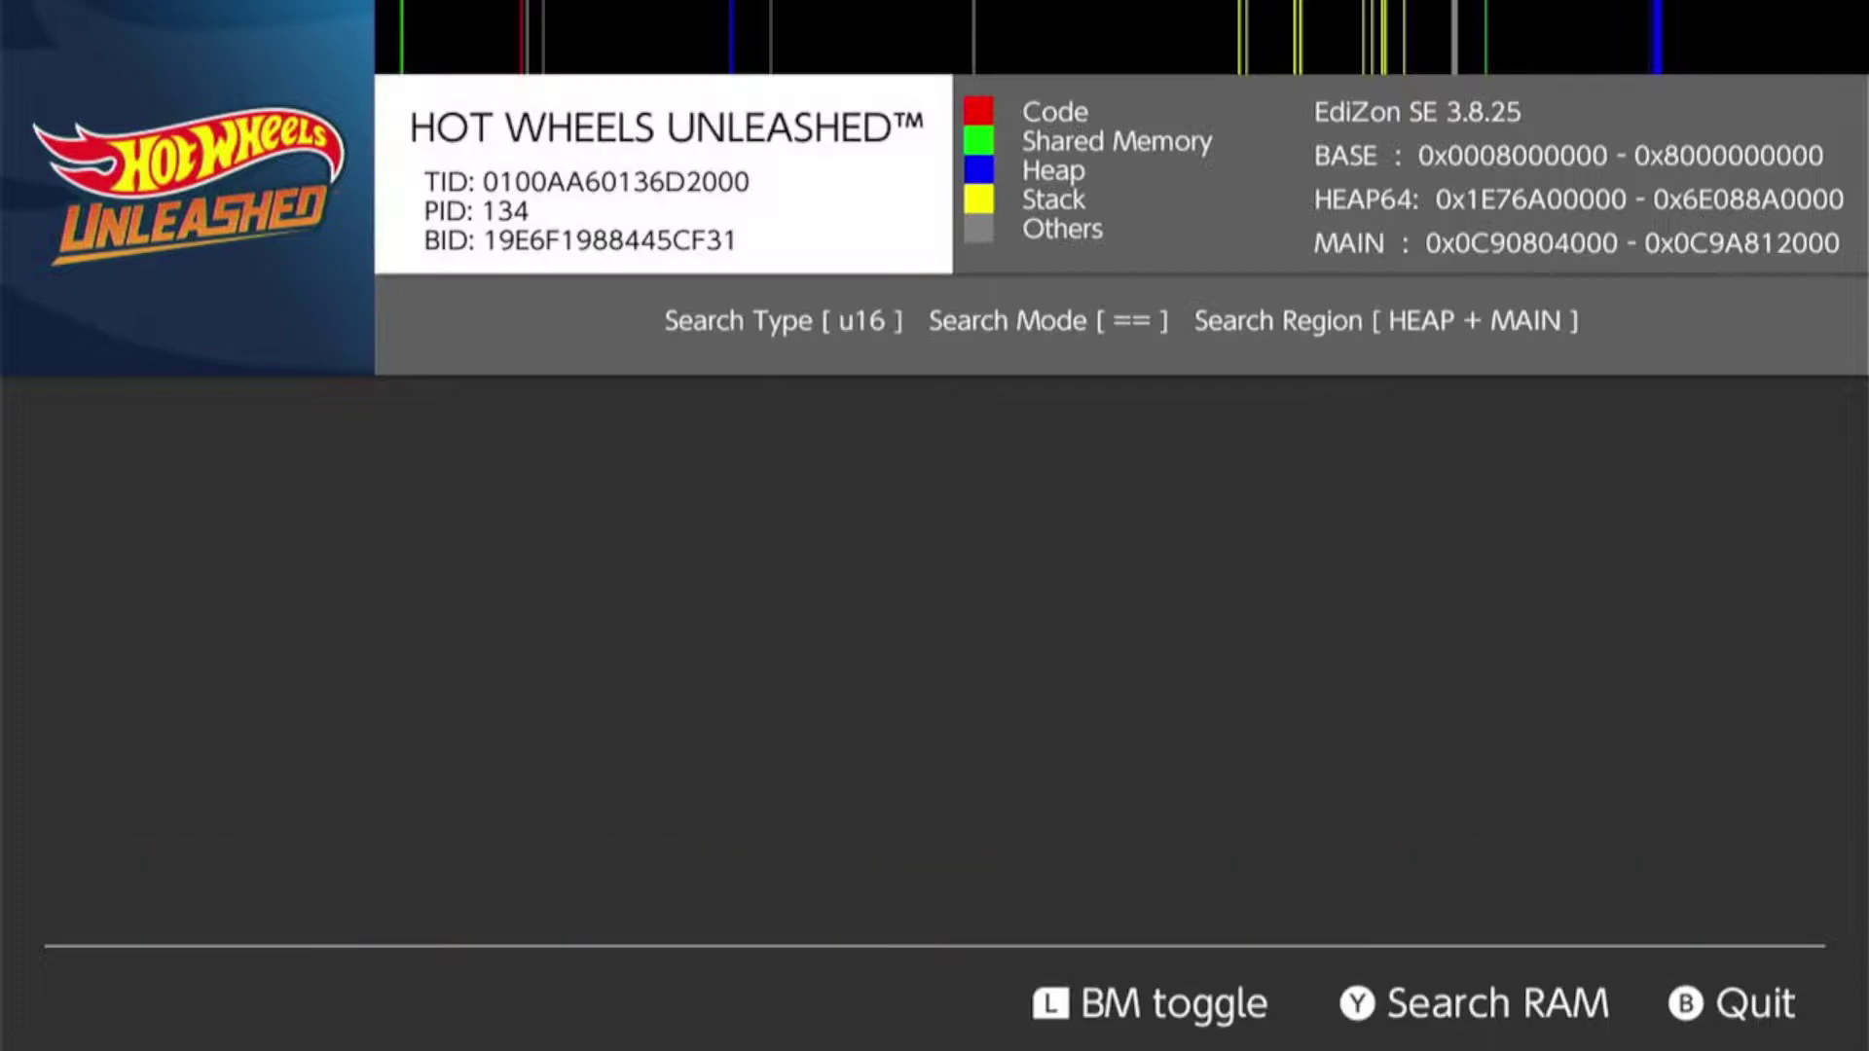
key("y")
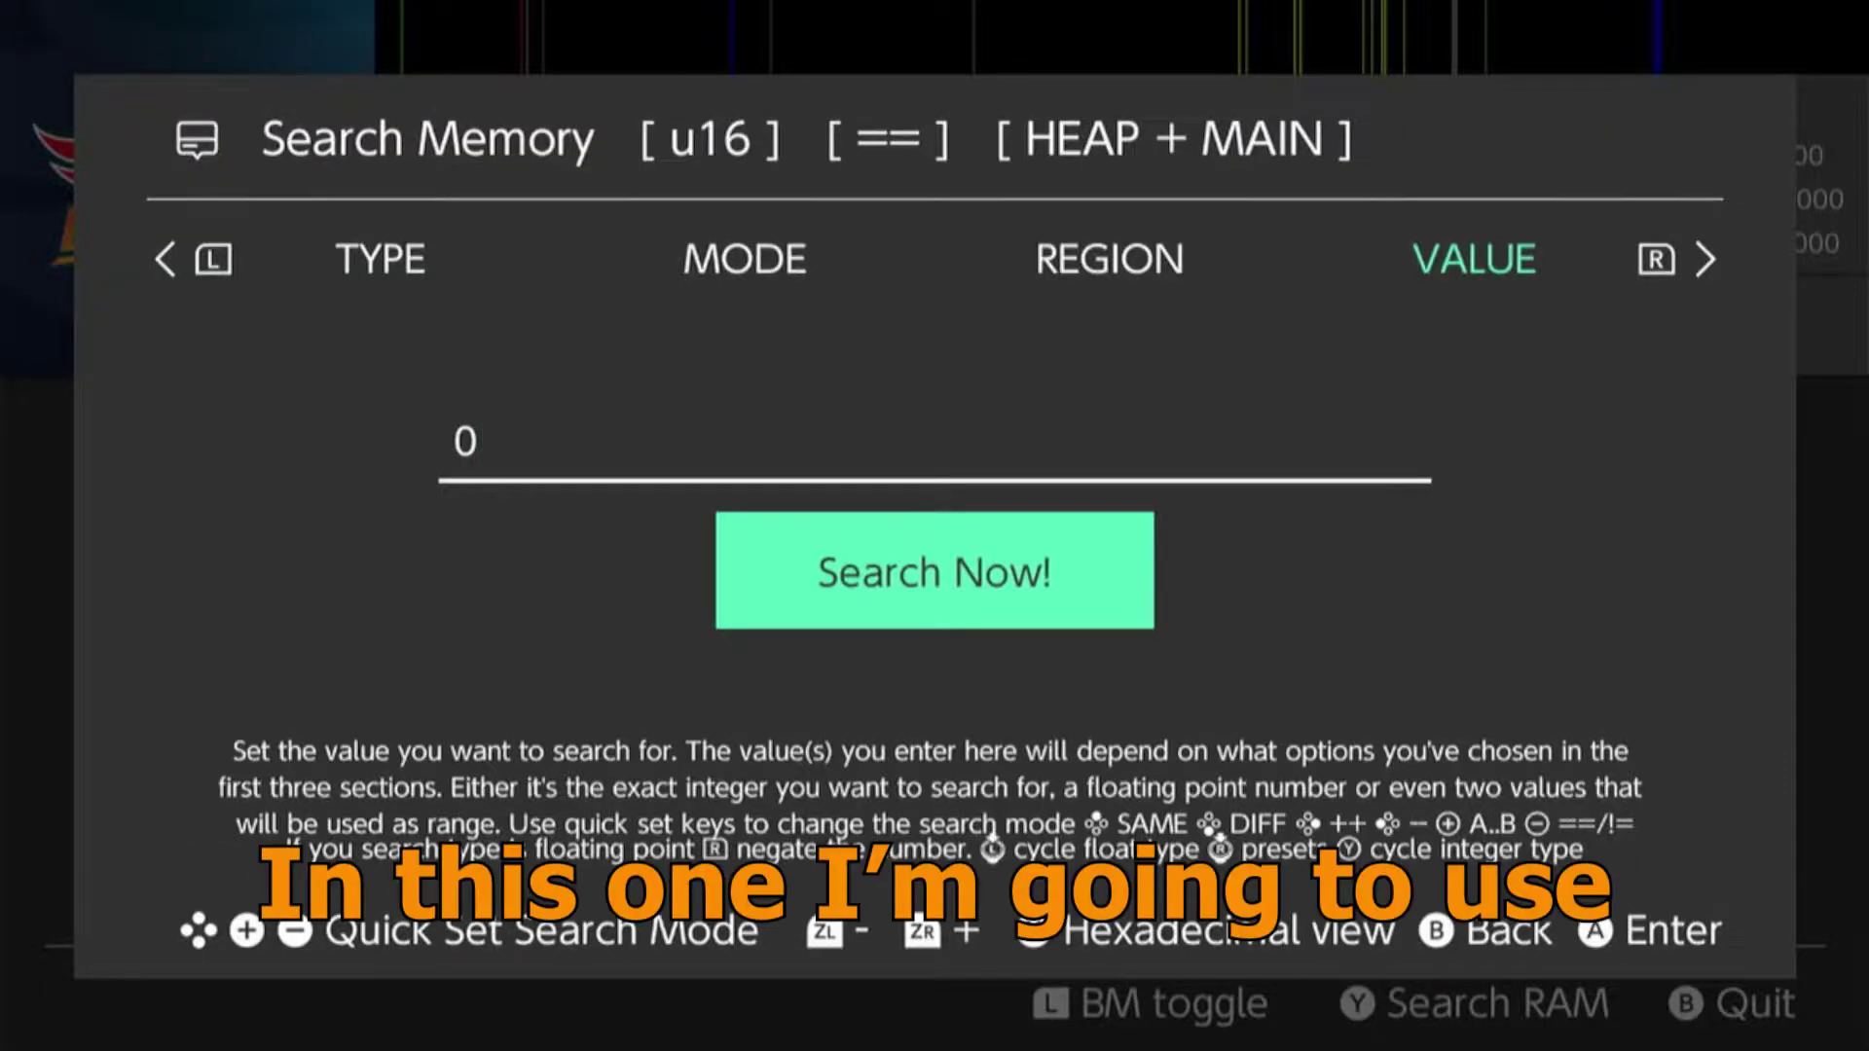
Configure the memory search with the == mode and the u32 data type.
key("l")
key("l")
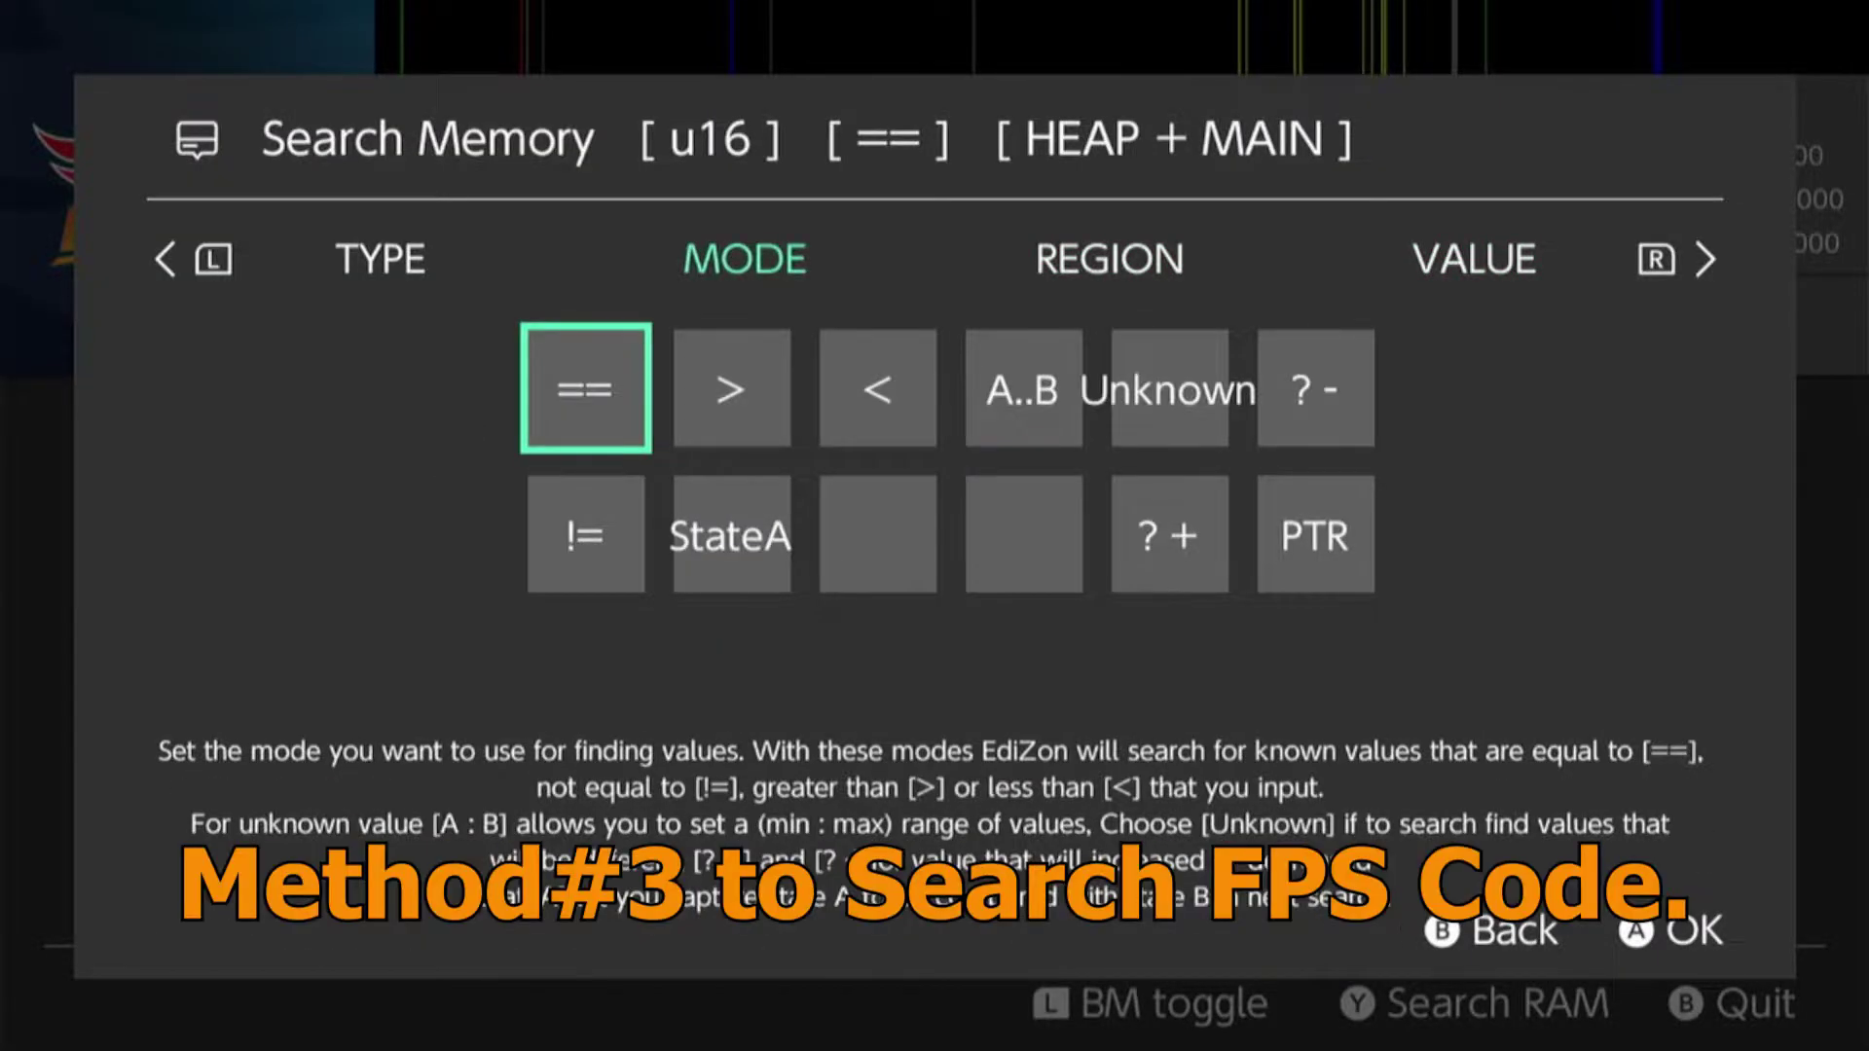
key("Return")
key("Right")
key("Left")
key("Return")
key("l")
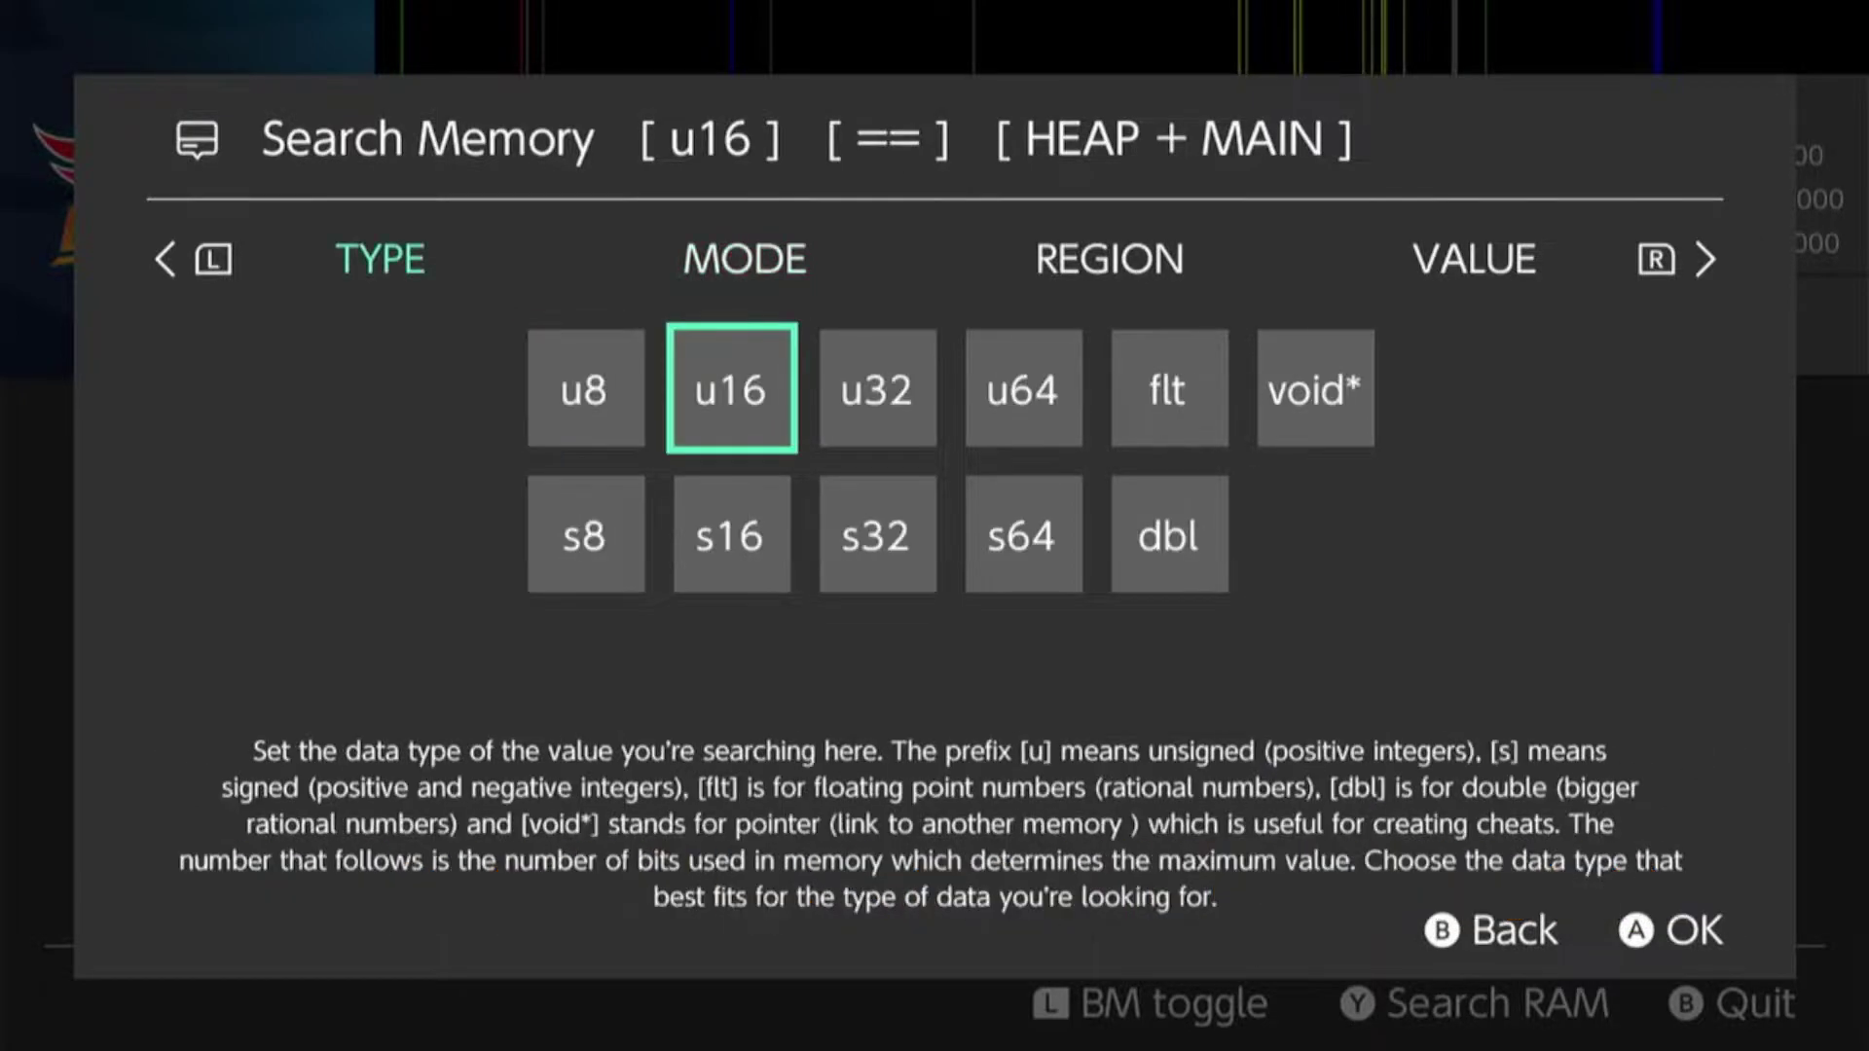
key("Return")
key("Right")
key("Return")
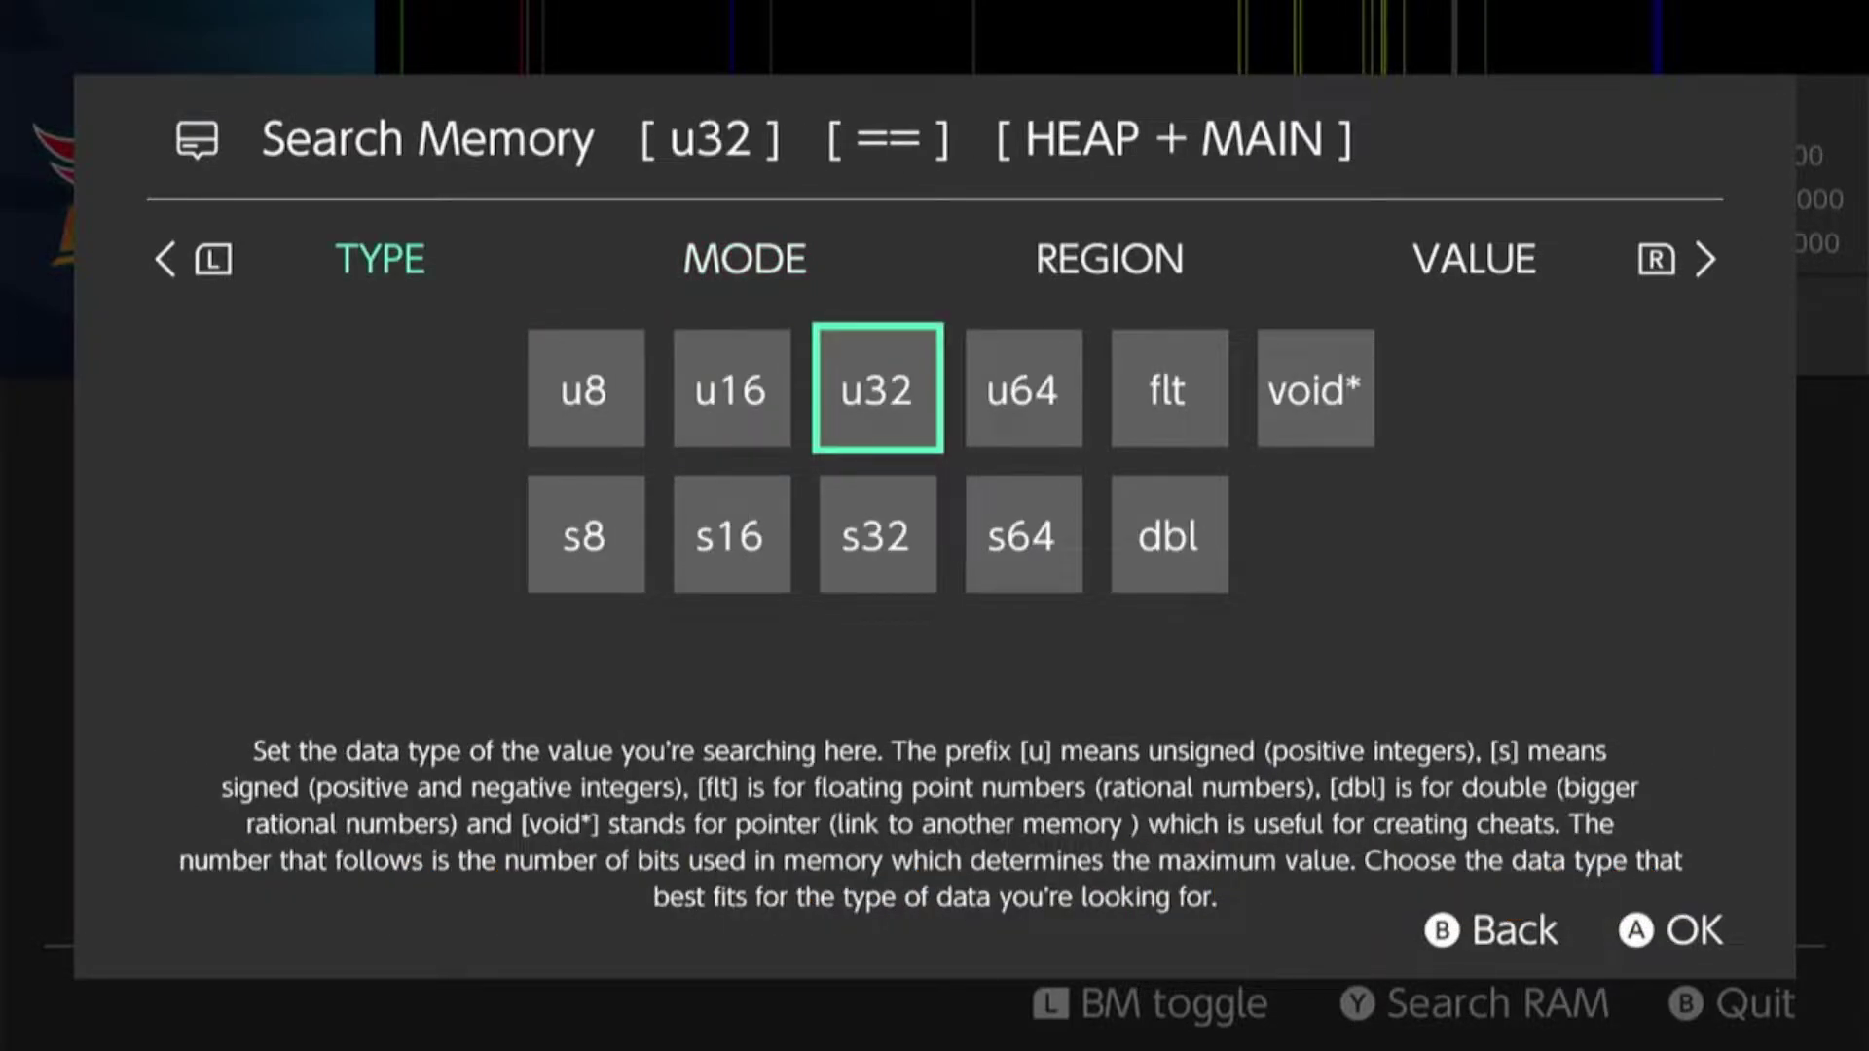
Search the HEAP + MAIN region for the hexadecimal value 0x532120.
key("r")
key("r")
key("r")
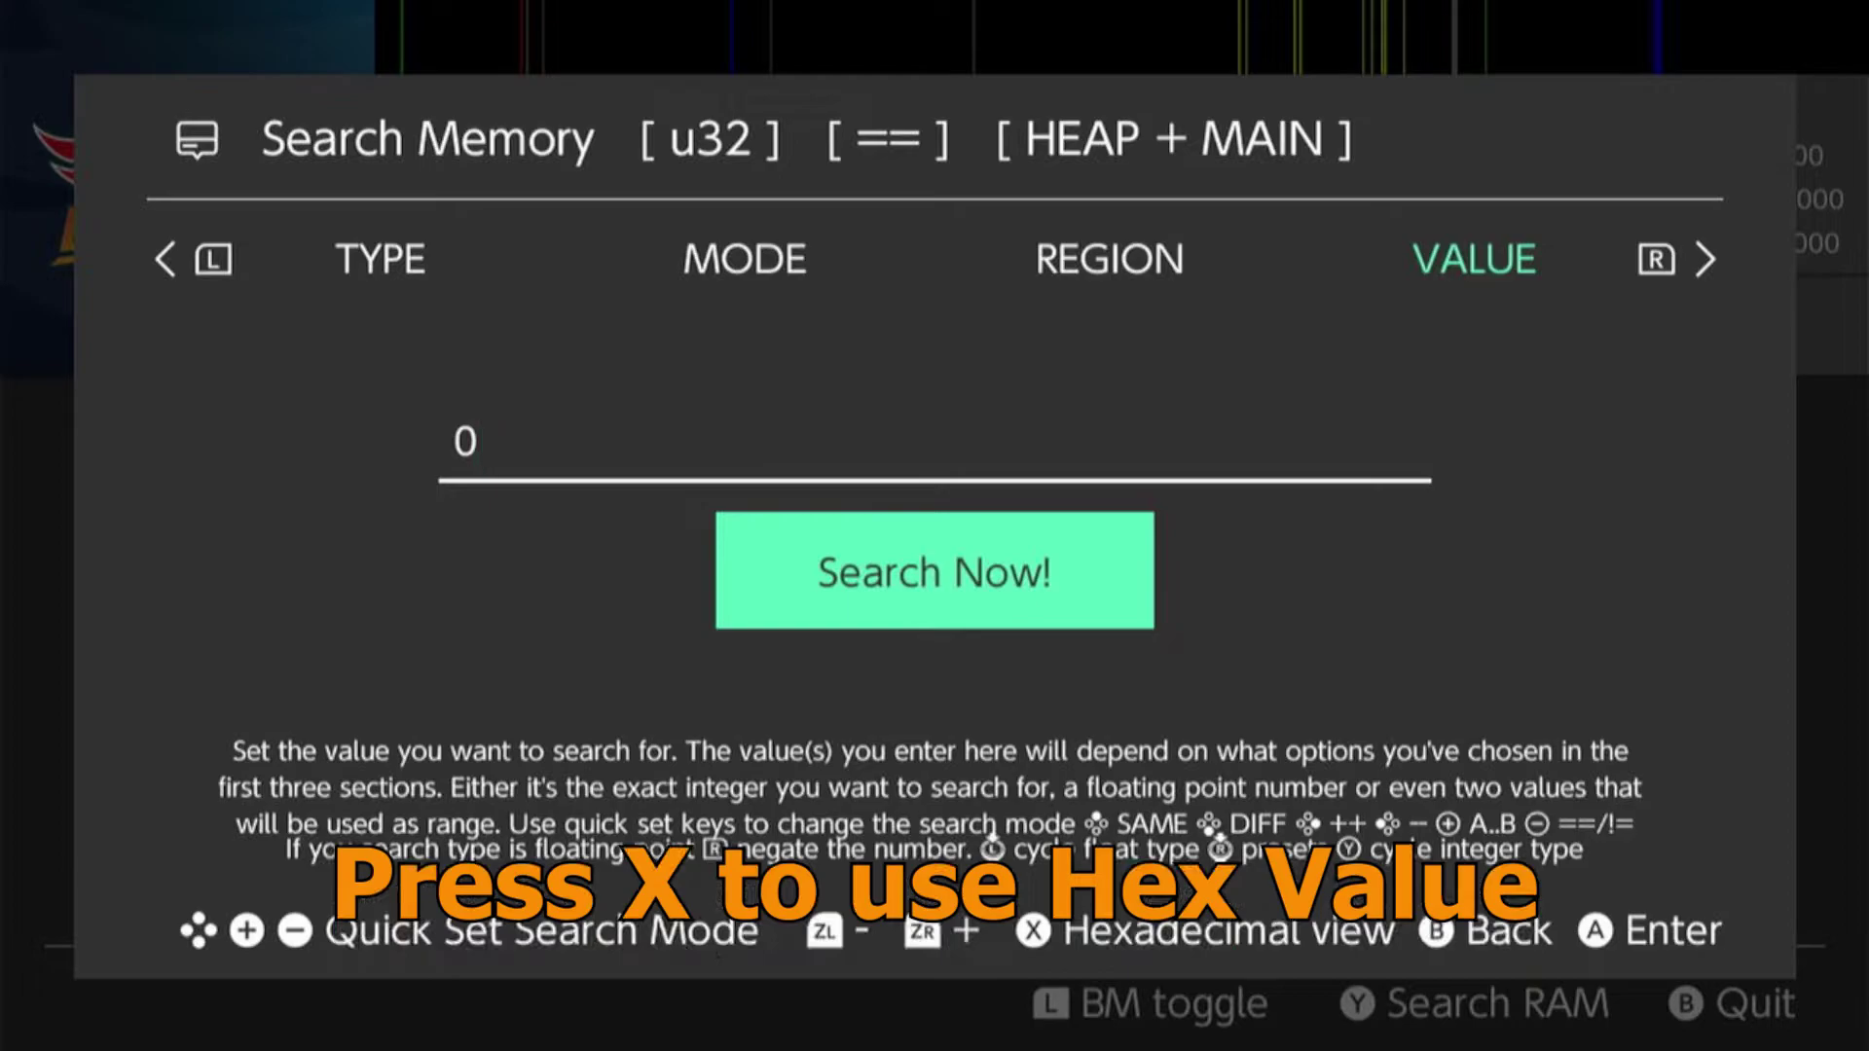
key("x")
key("a")
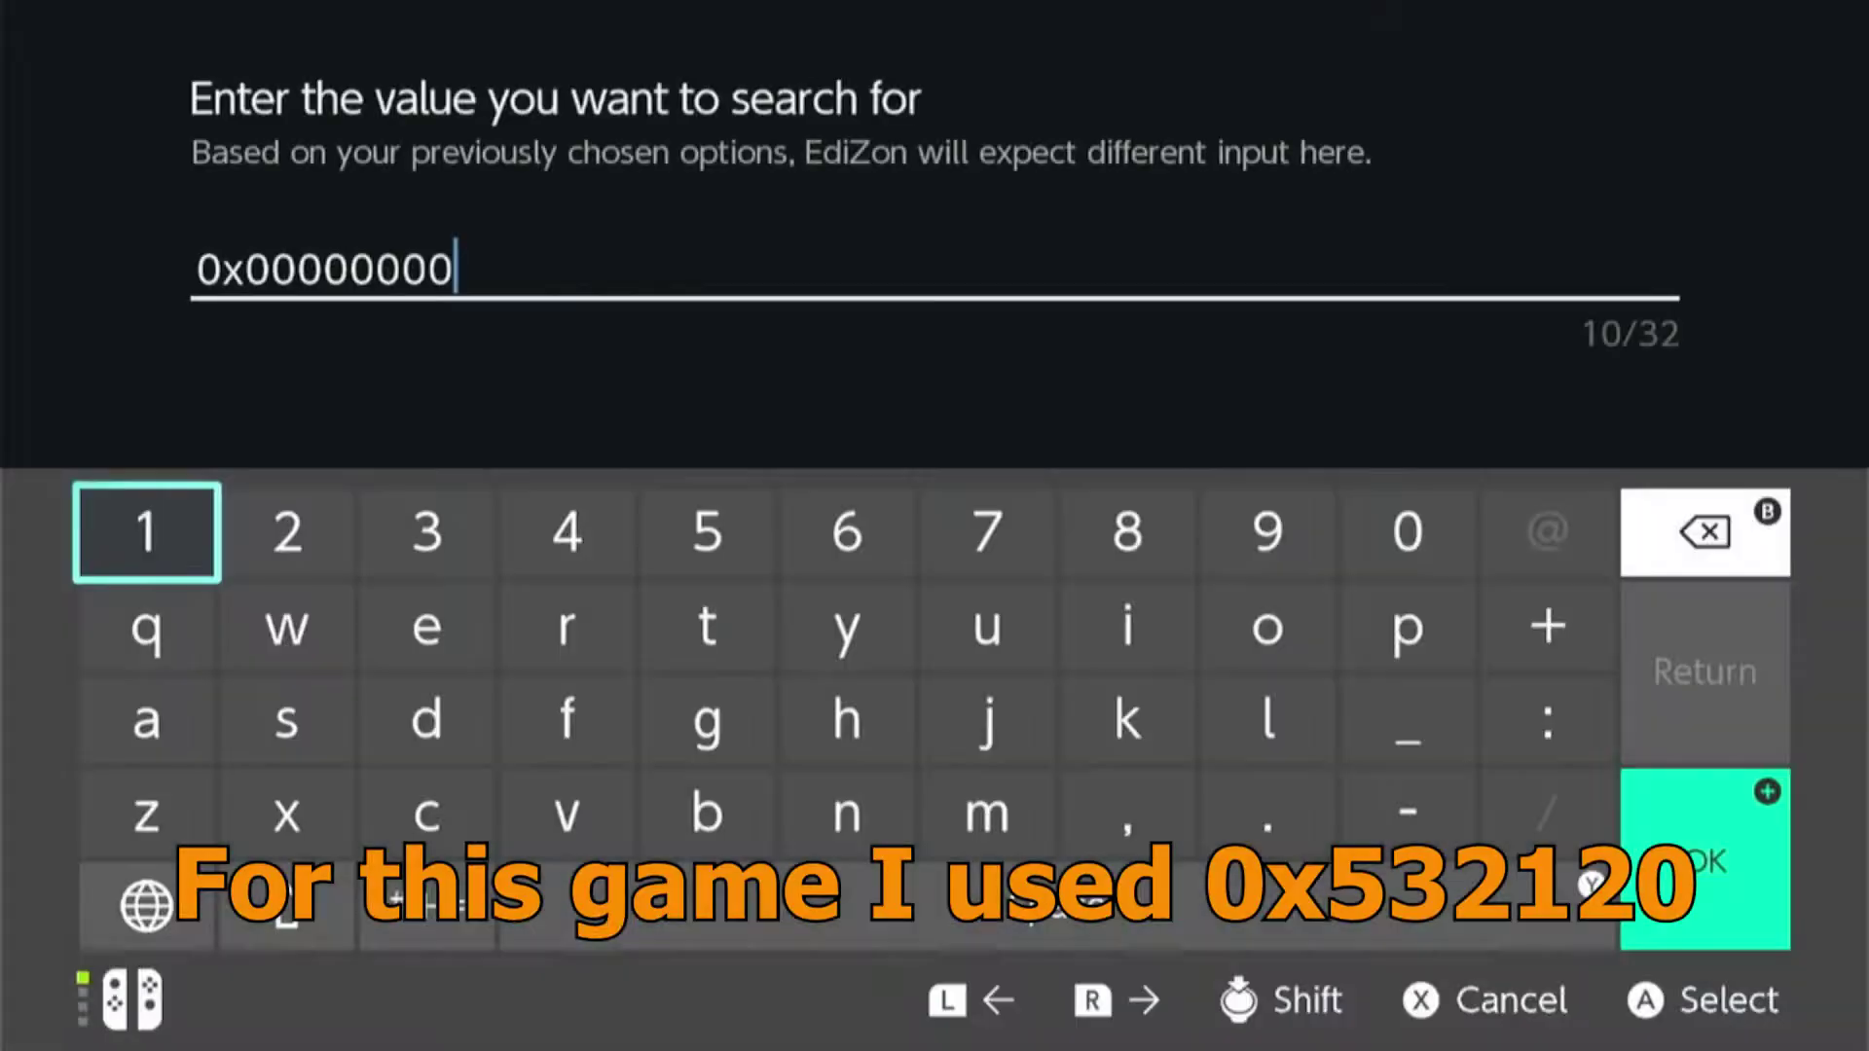
key("BackSpace")
key("BackSpace")
key("BackSpace")
key("BackSpace")
key("BackSpace")
key("BackSpace")
key("BackSpace")
key("BackSpace")
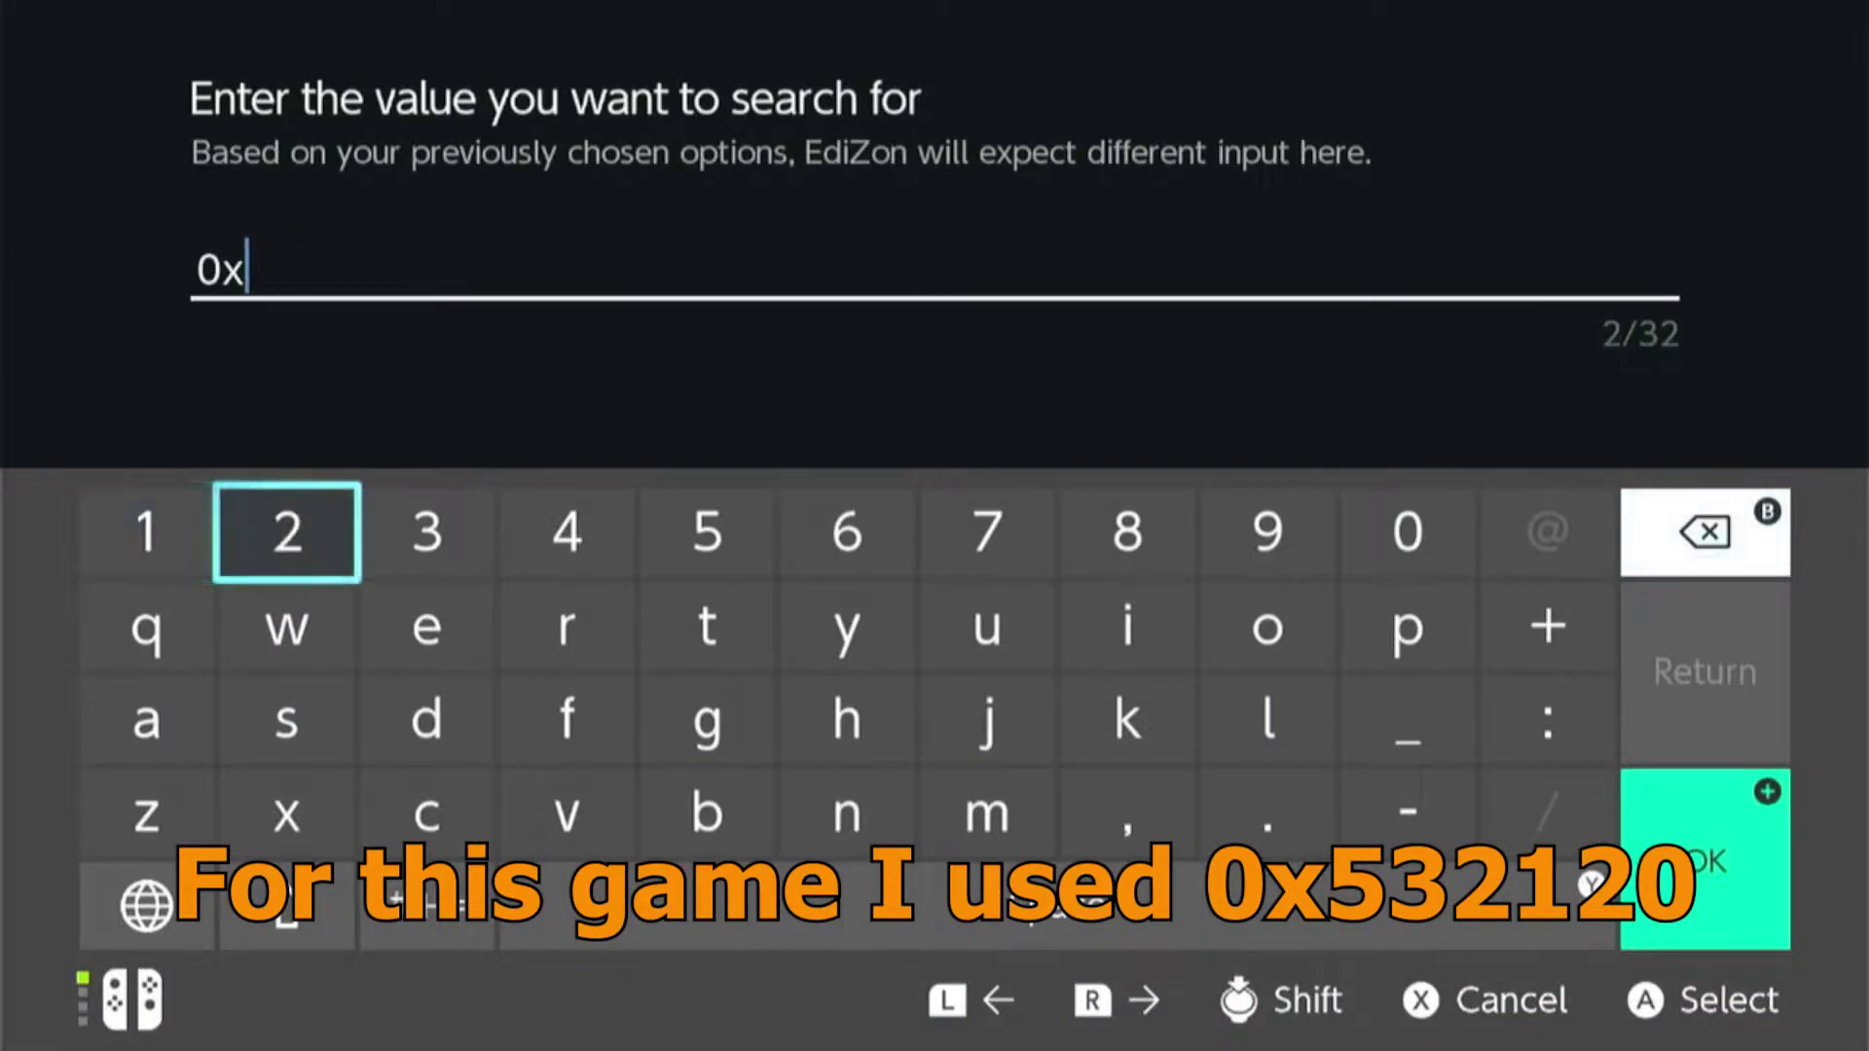
type("53212")
type("0")
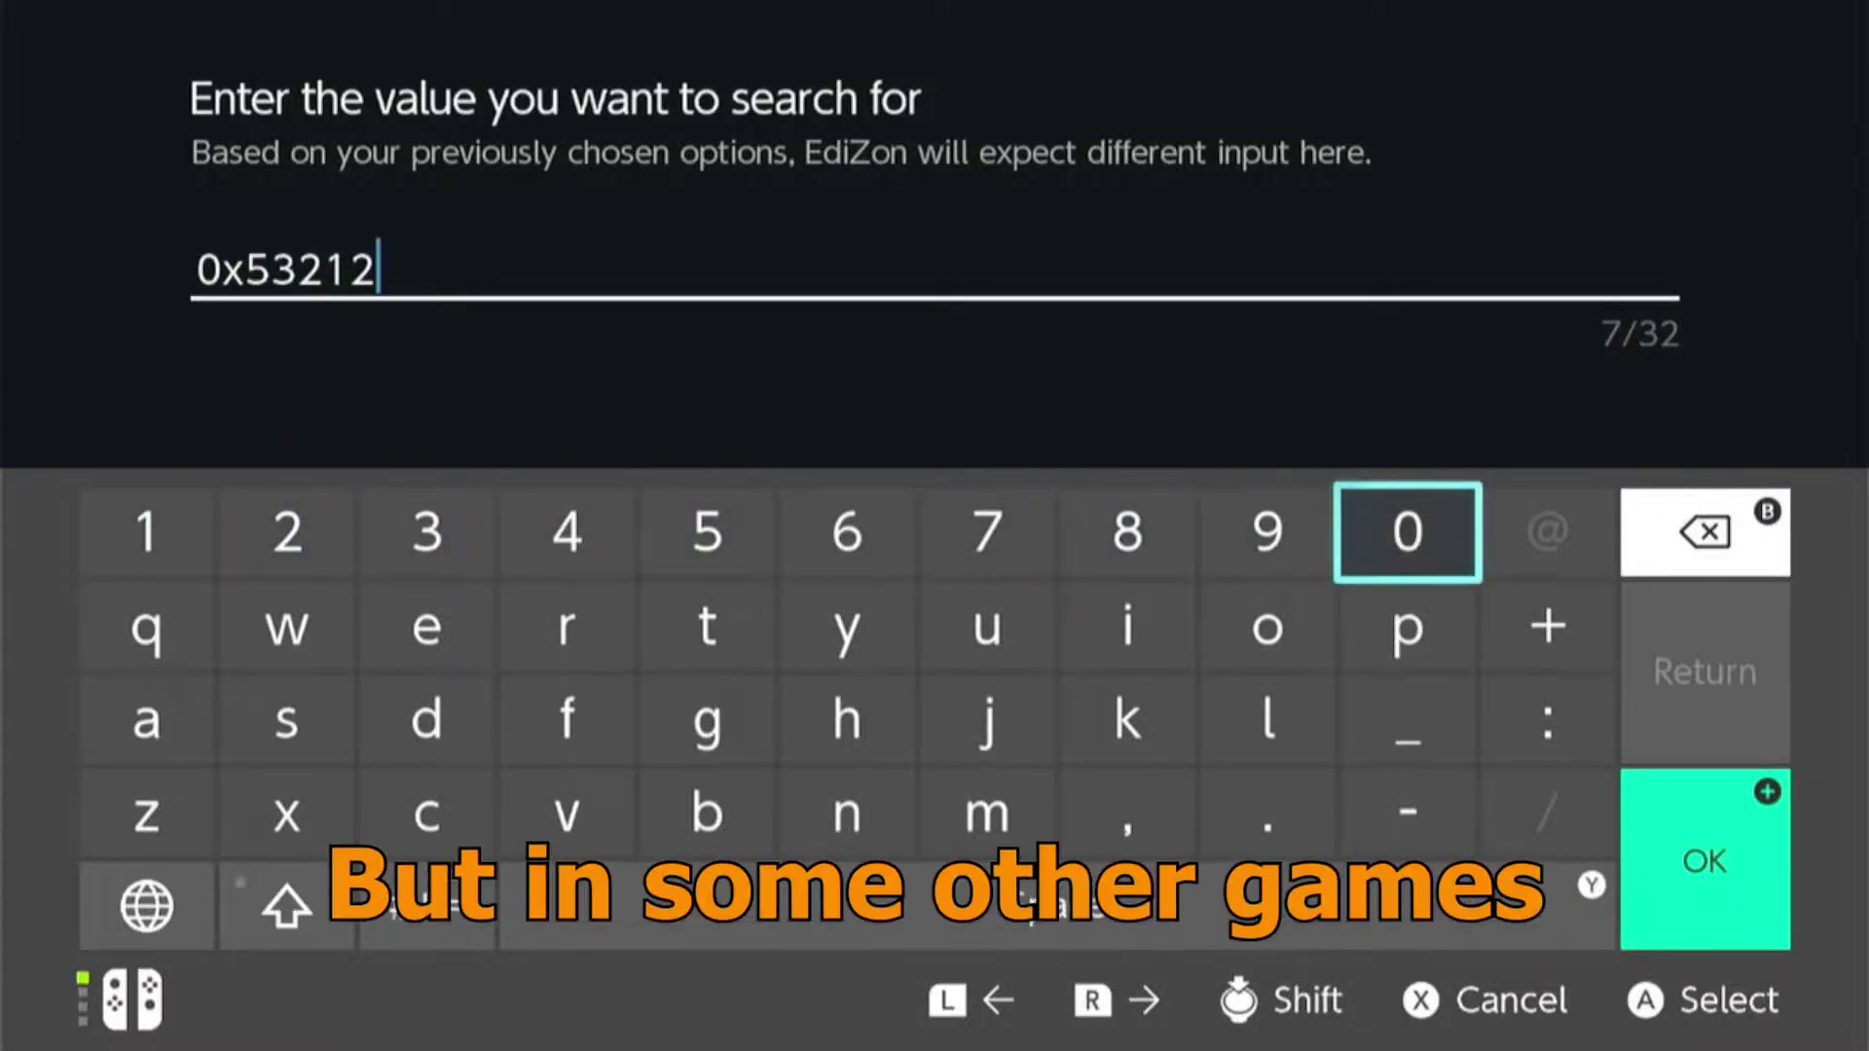
key("Return")
key("Return")
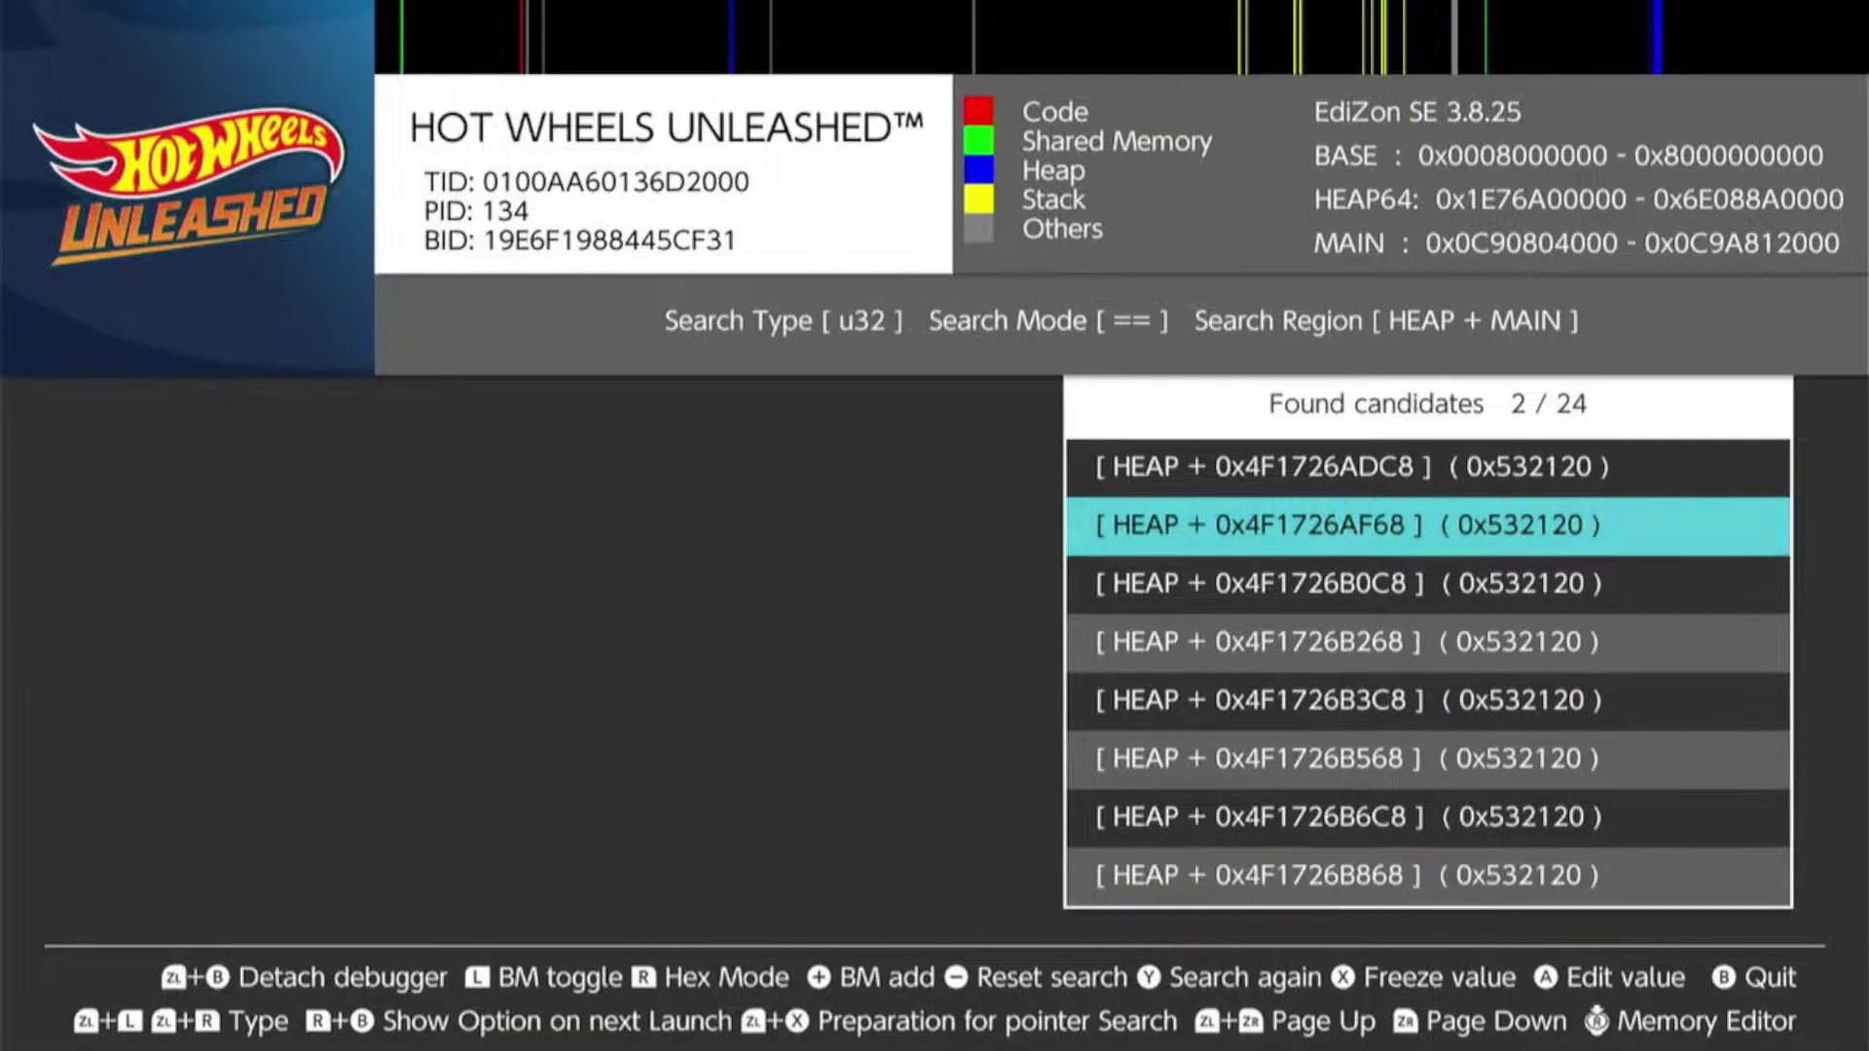
Open the candidate HEAP + 0x4F17607010 in the memory explorer.
key("Down")
key("Down")
key("Down")
key("Page_Down")
key("Up")
key("Down")
key("Down")
key("Down")
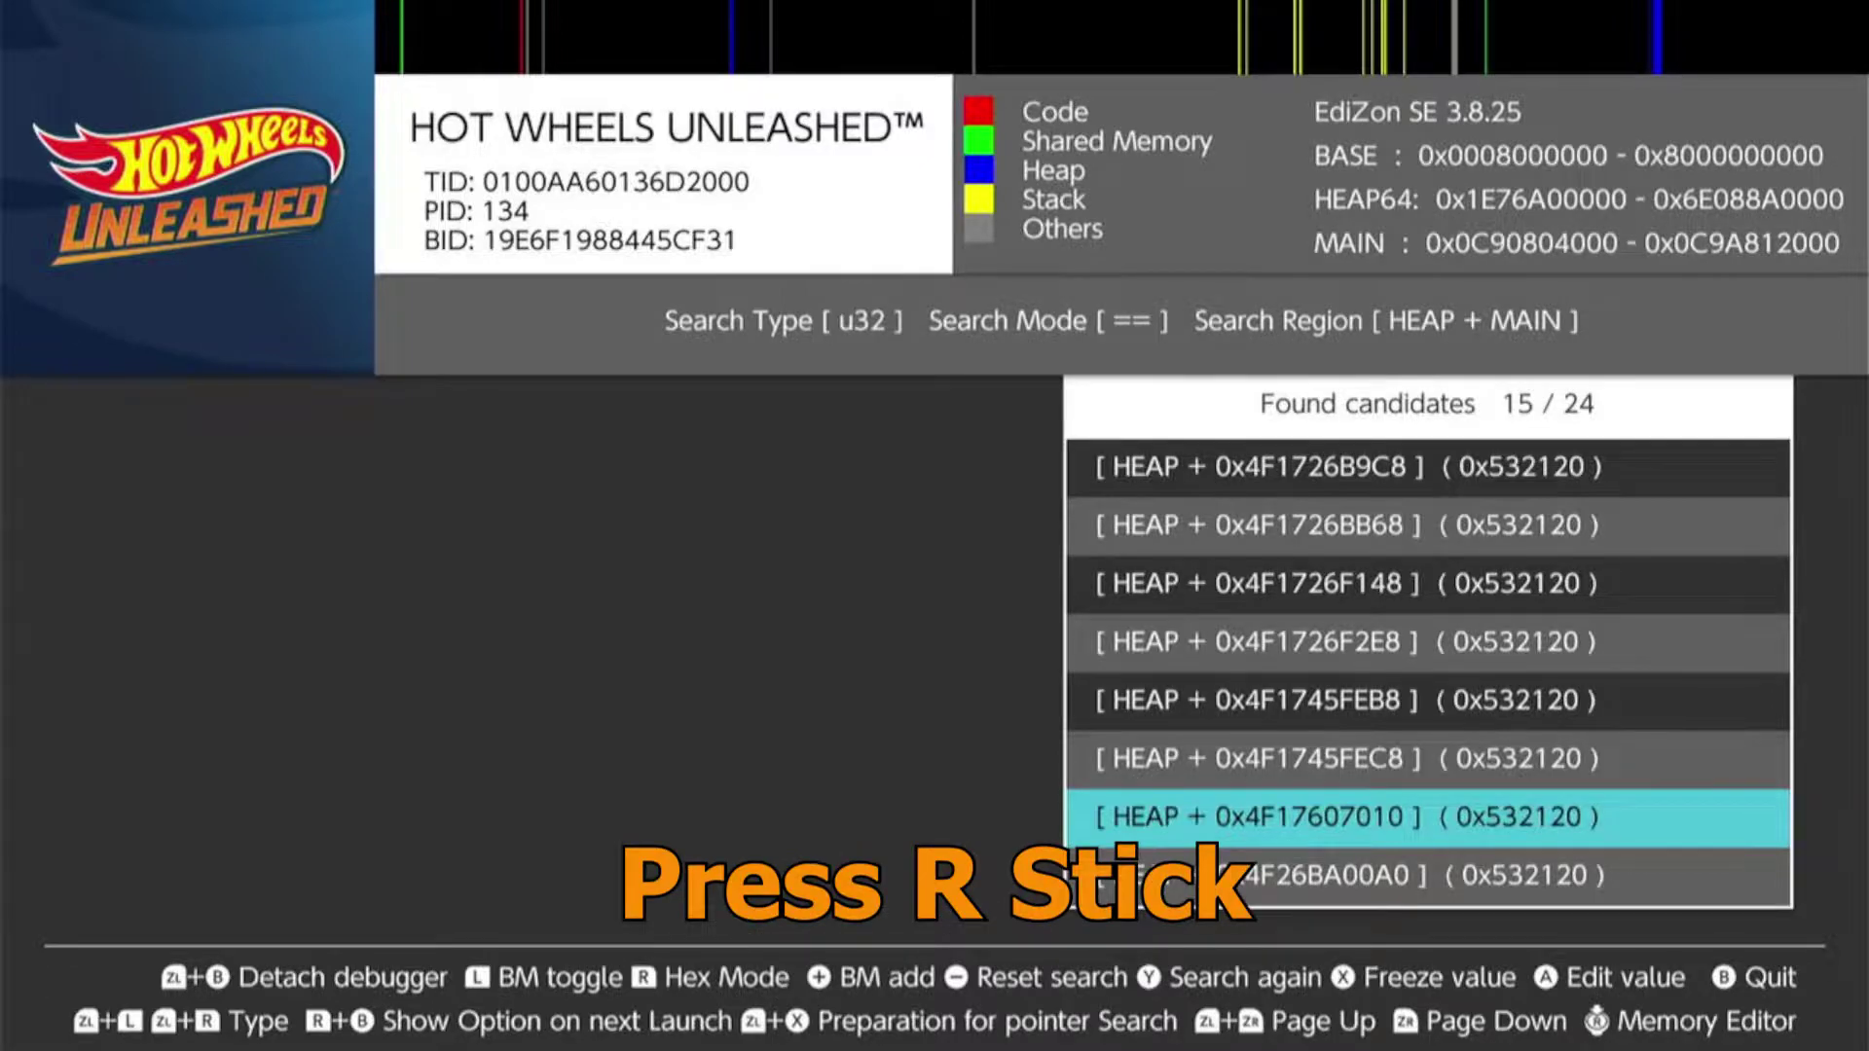
key("r")
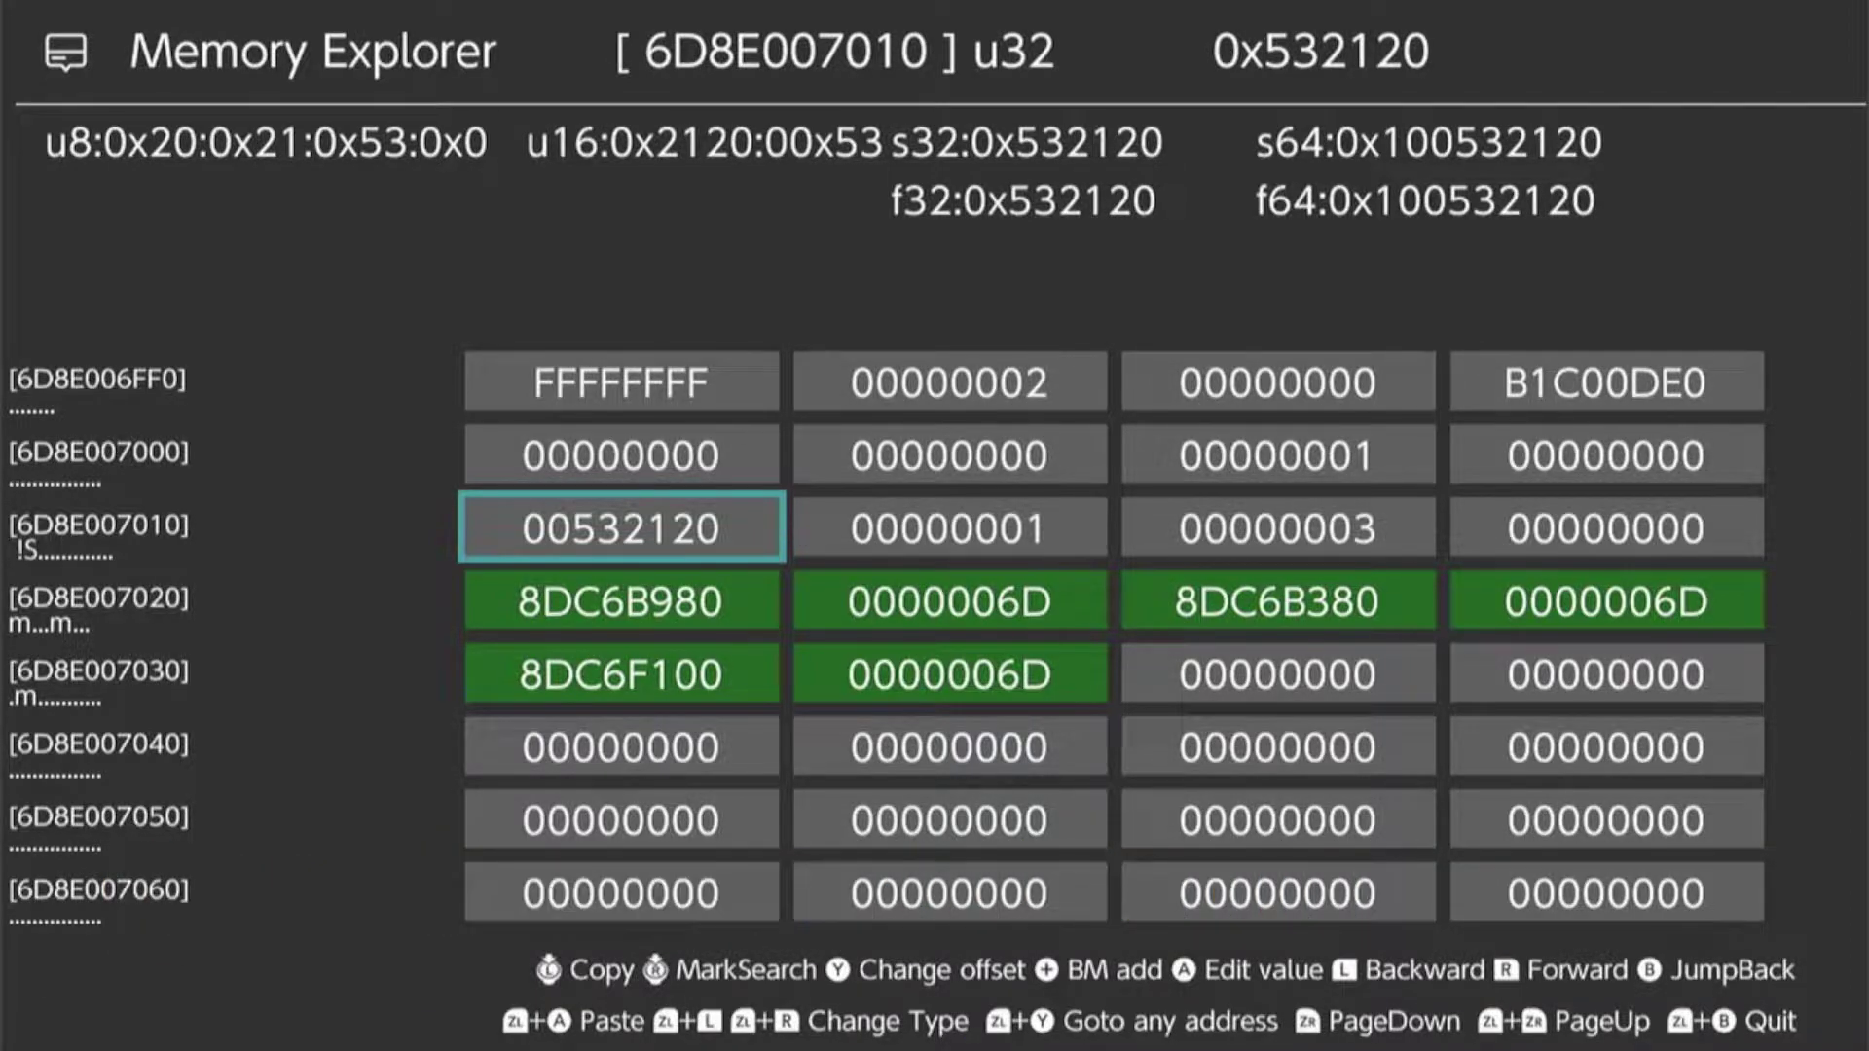
Follow the pointer in the third green cell above the found value, at address 6D8E006FD8.
key("Up")
key("Up")
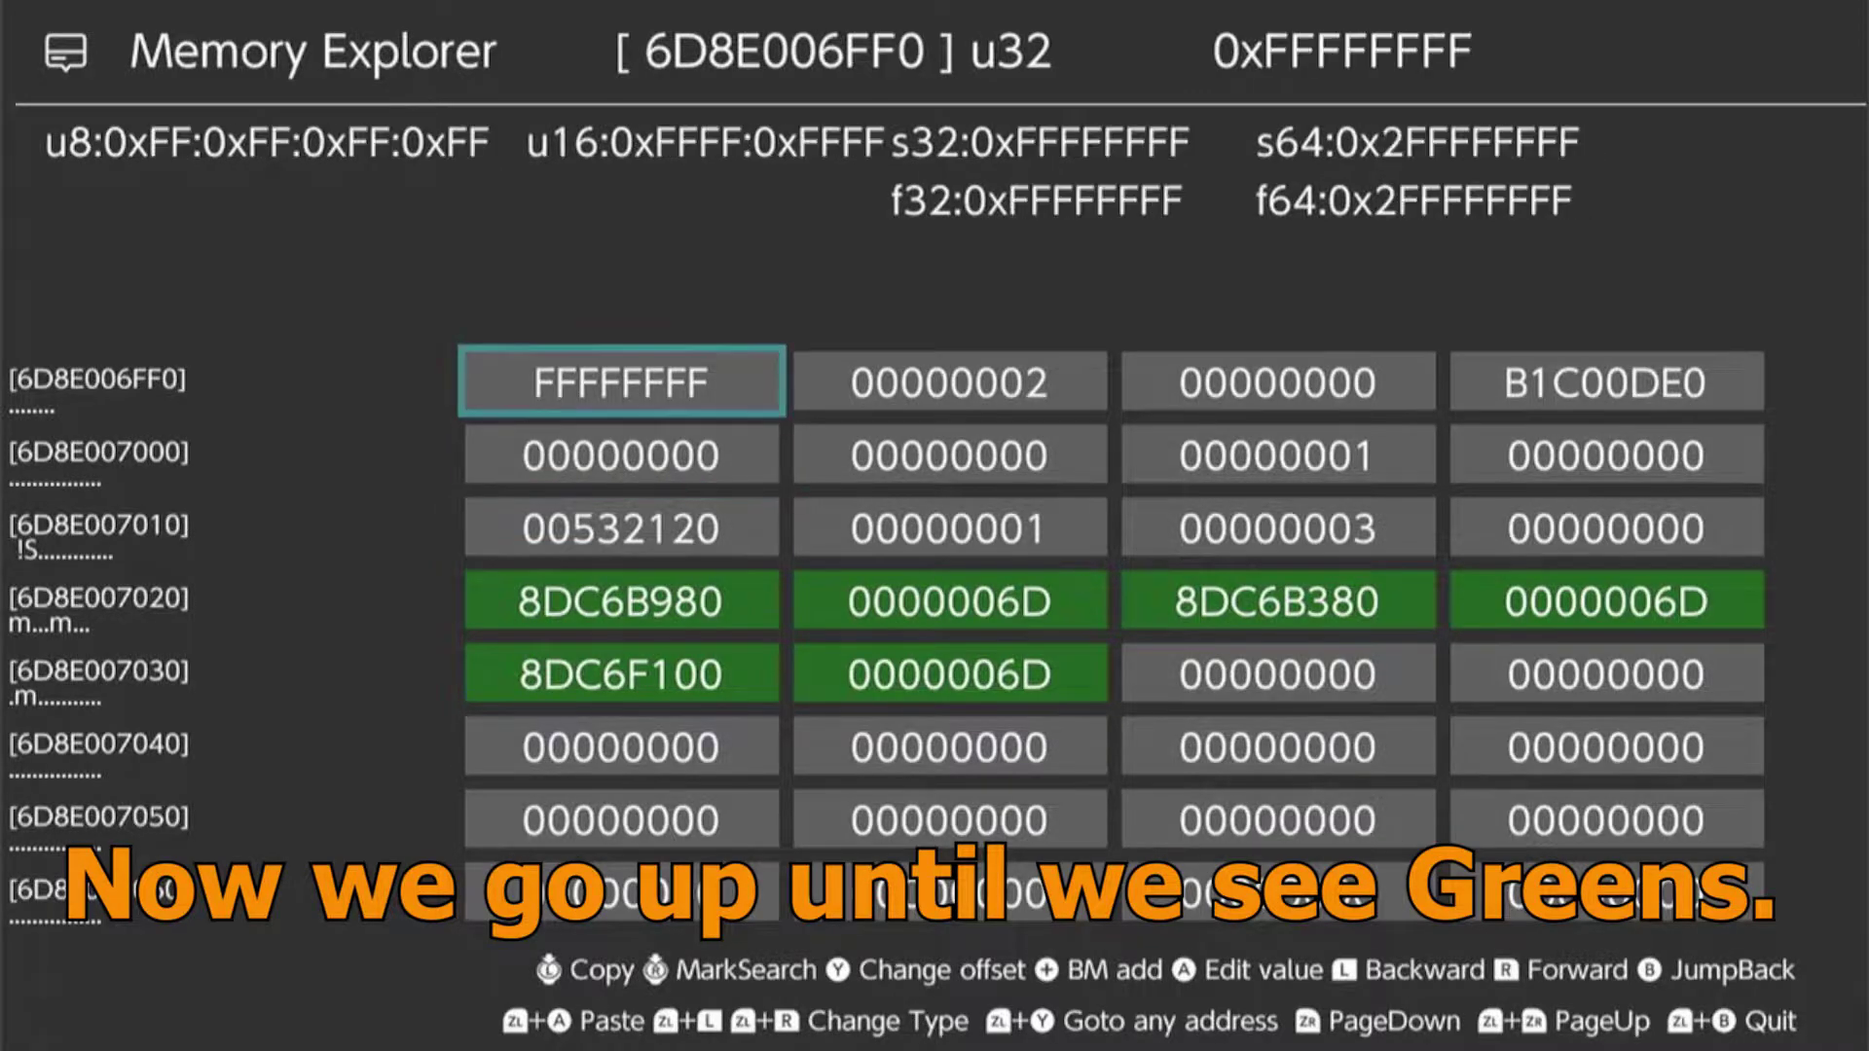
key("Up")
key("Up")
key("Right")
key("Right")
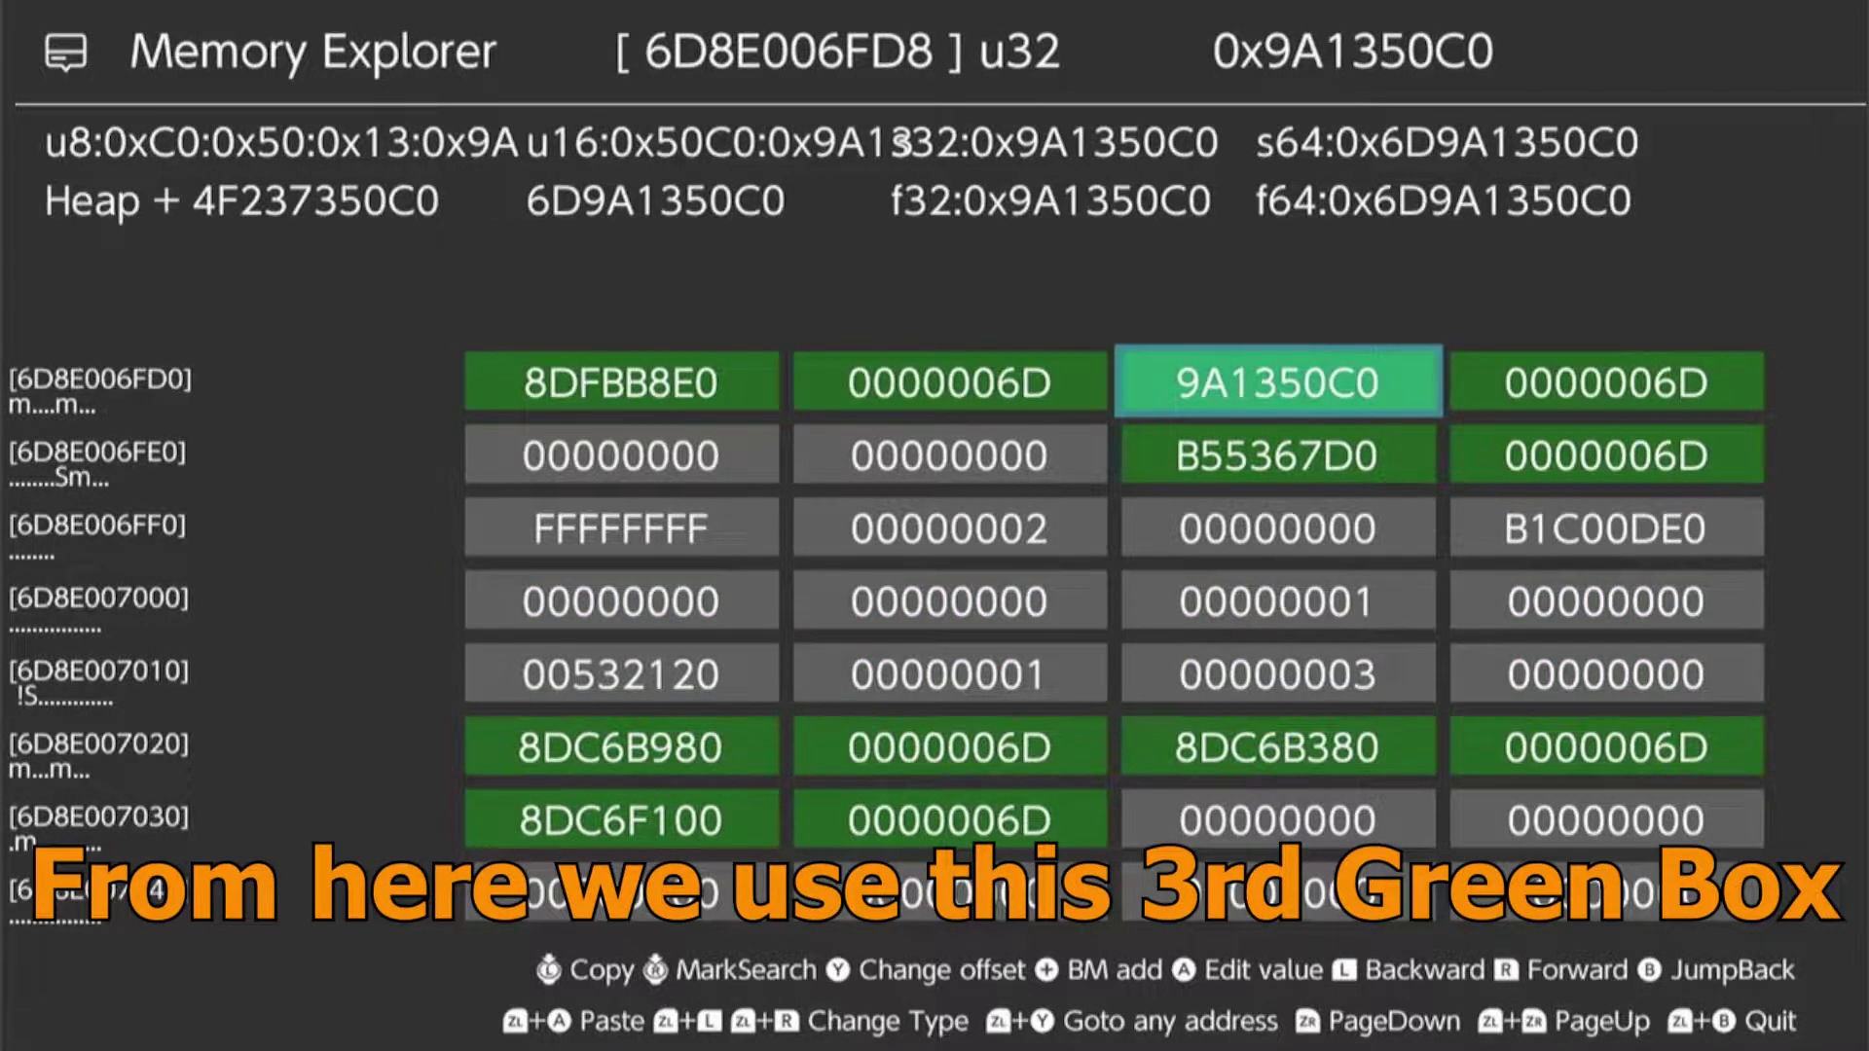
key("y")
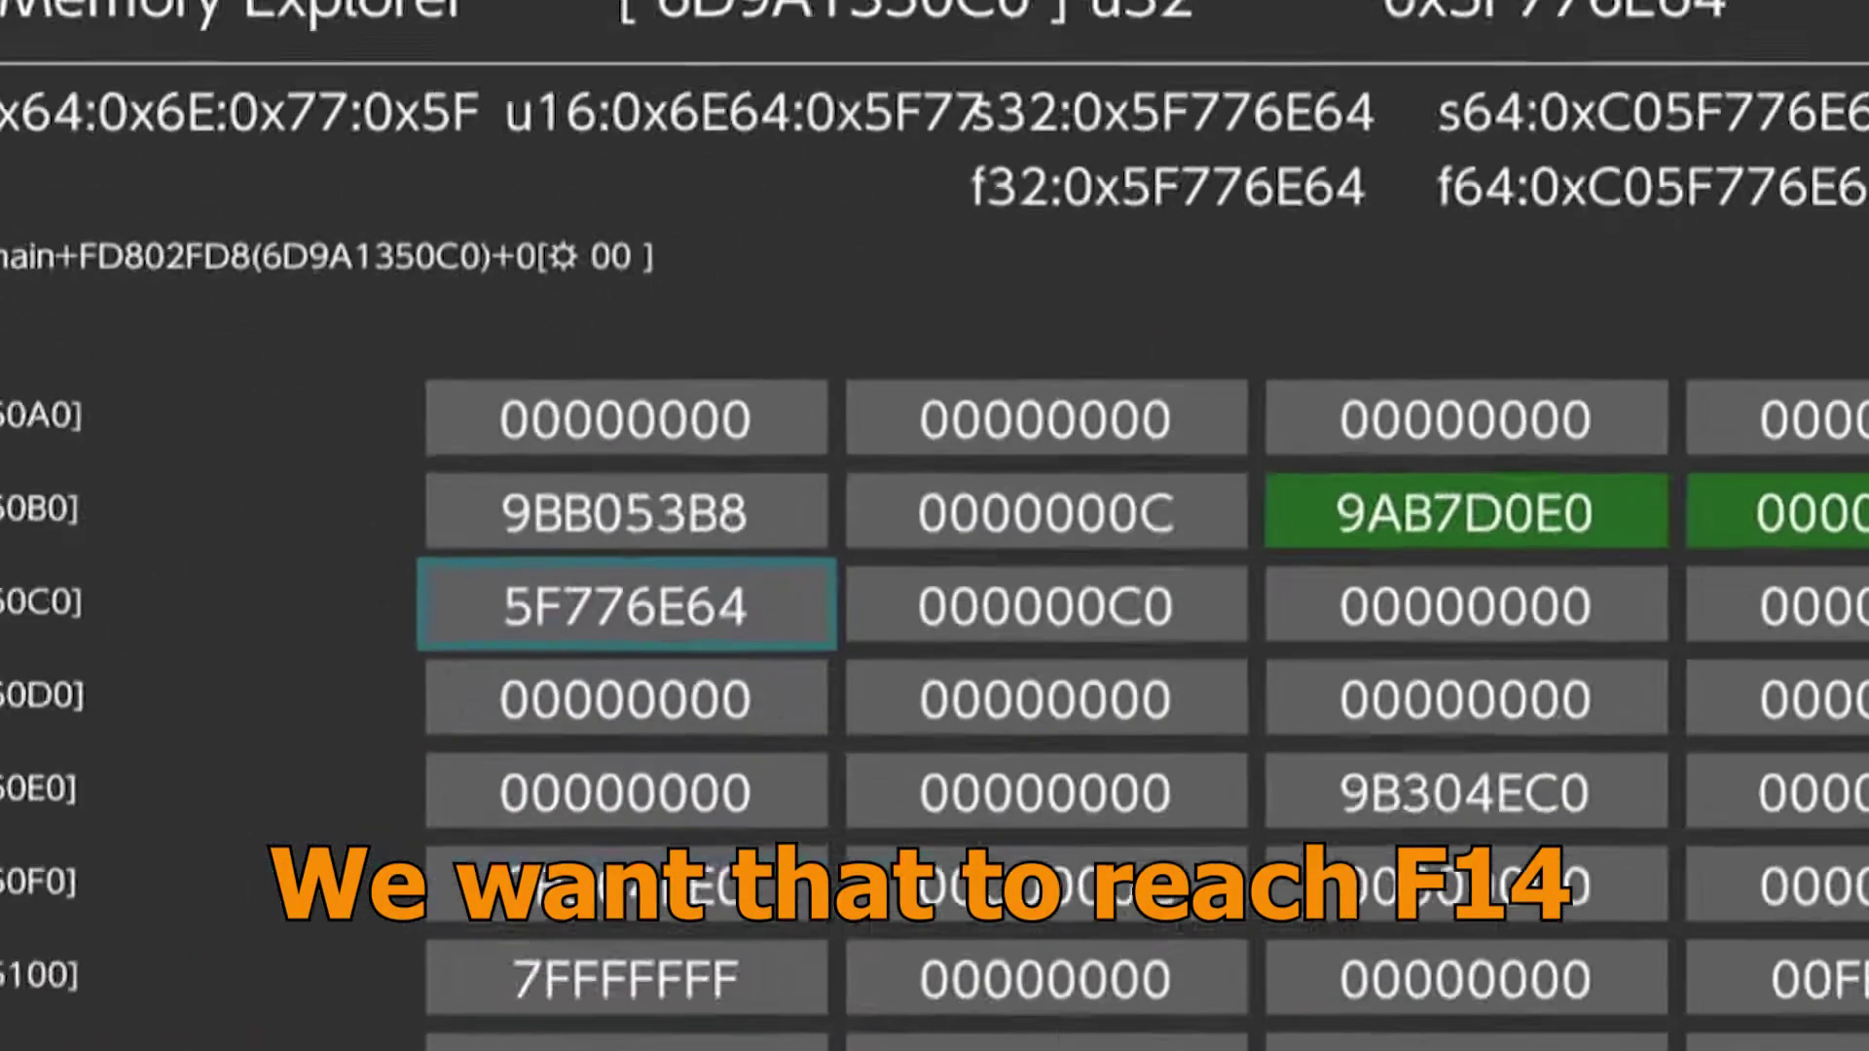
Go down from the pointer's target to the cell at offset F14, address 6D9A135FD4.
key("Right")
key("Down")
key("Page_Down")
key("Page_Down")
key("Page_Down")
key("Page_Down")
key("Page_Down")
key("Page_Down")
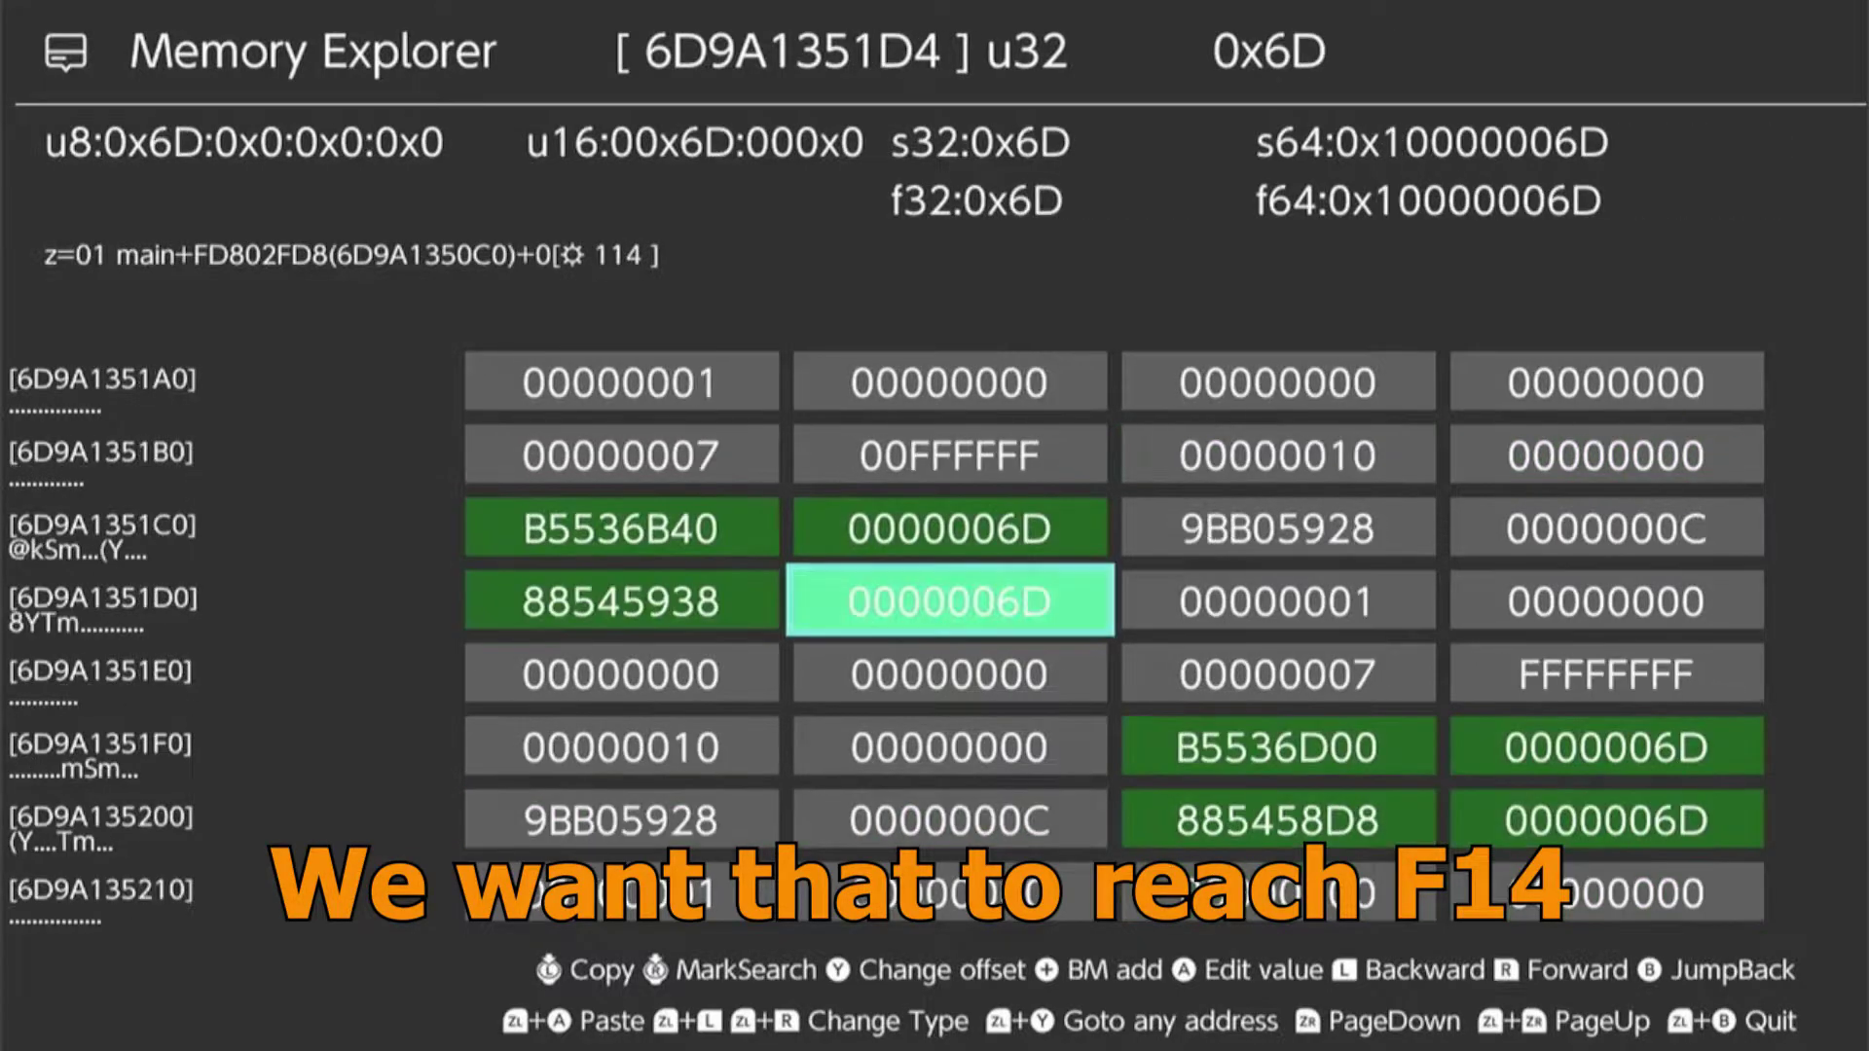
key("Page_Down")
key("Page_Down")
key("Page_Down")
key("Page_Down")
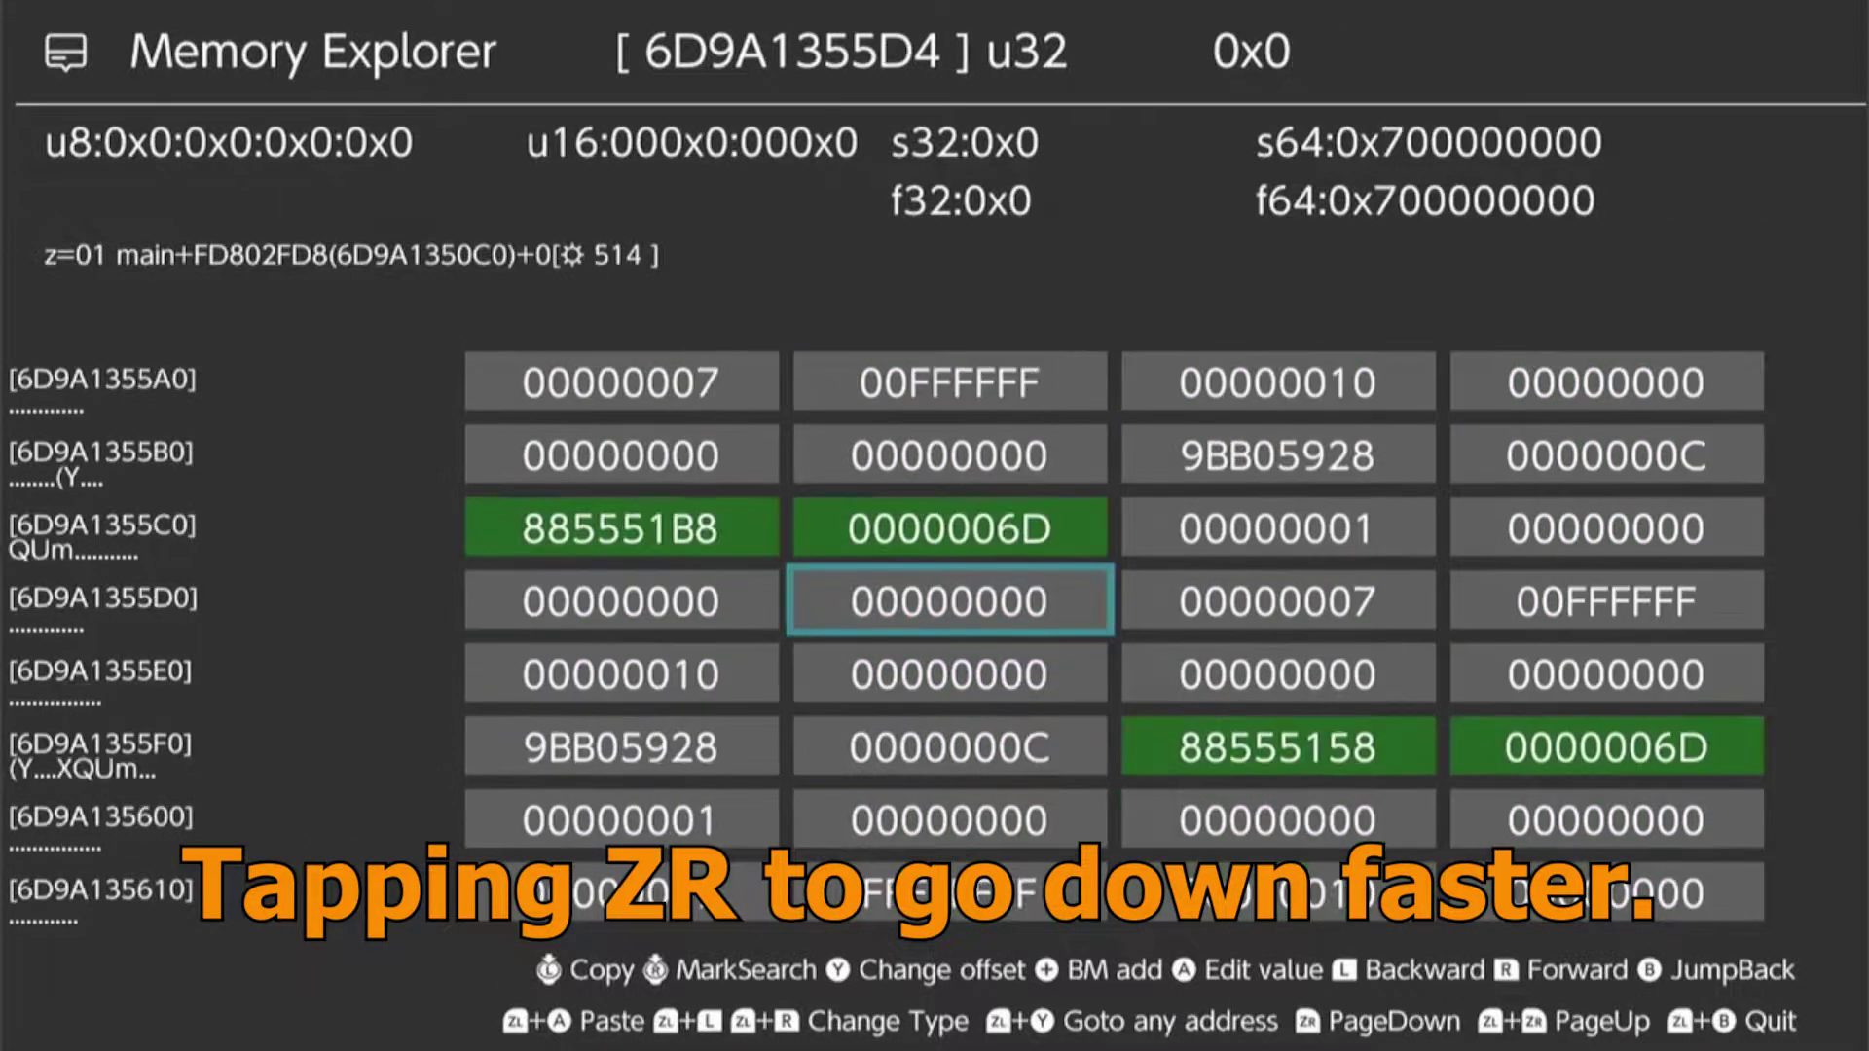
key("Page_Down")
key("Page_Down")
key("Page_Down")
key("Page_Down")
key("Page_Down")
key("Page_Down")
key("Page_Down")
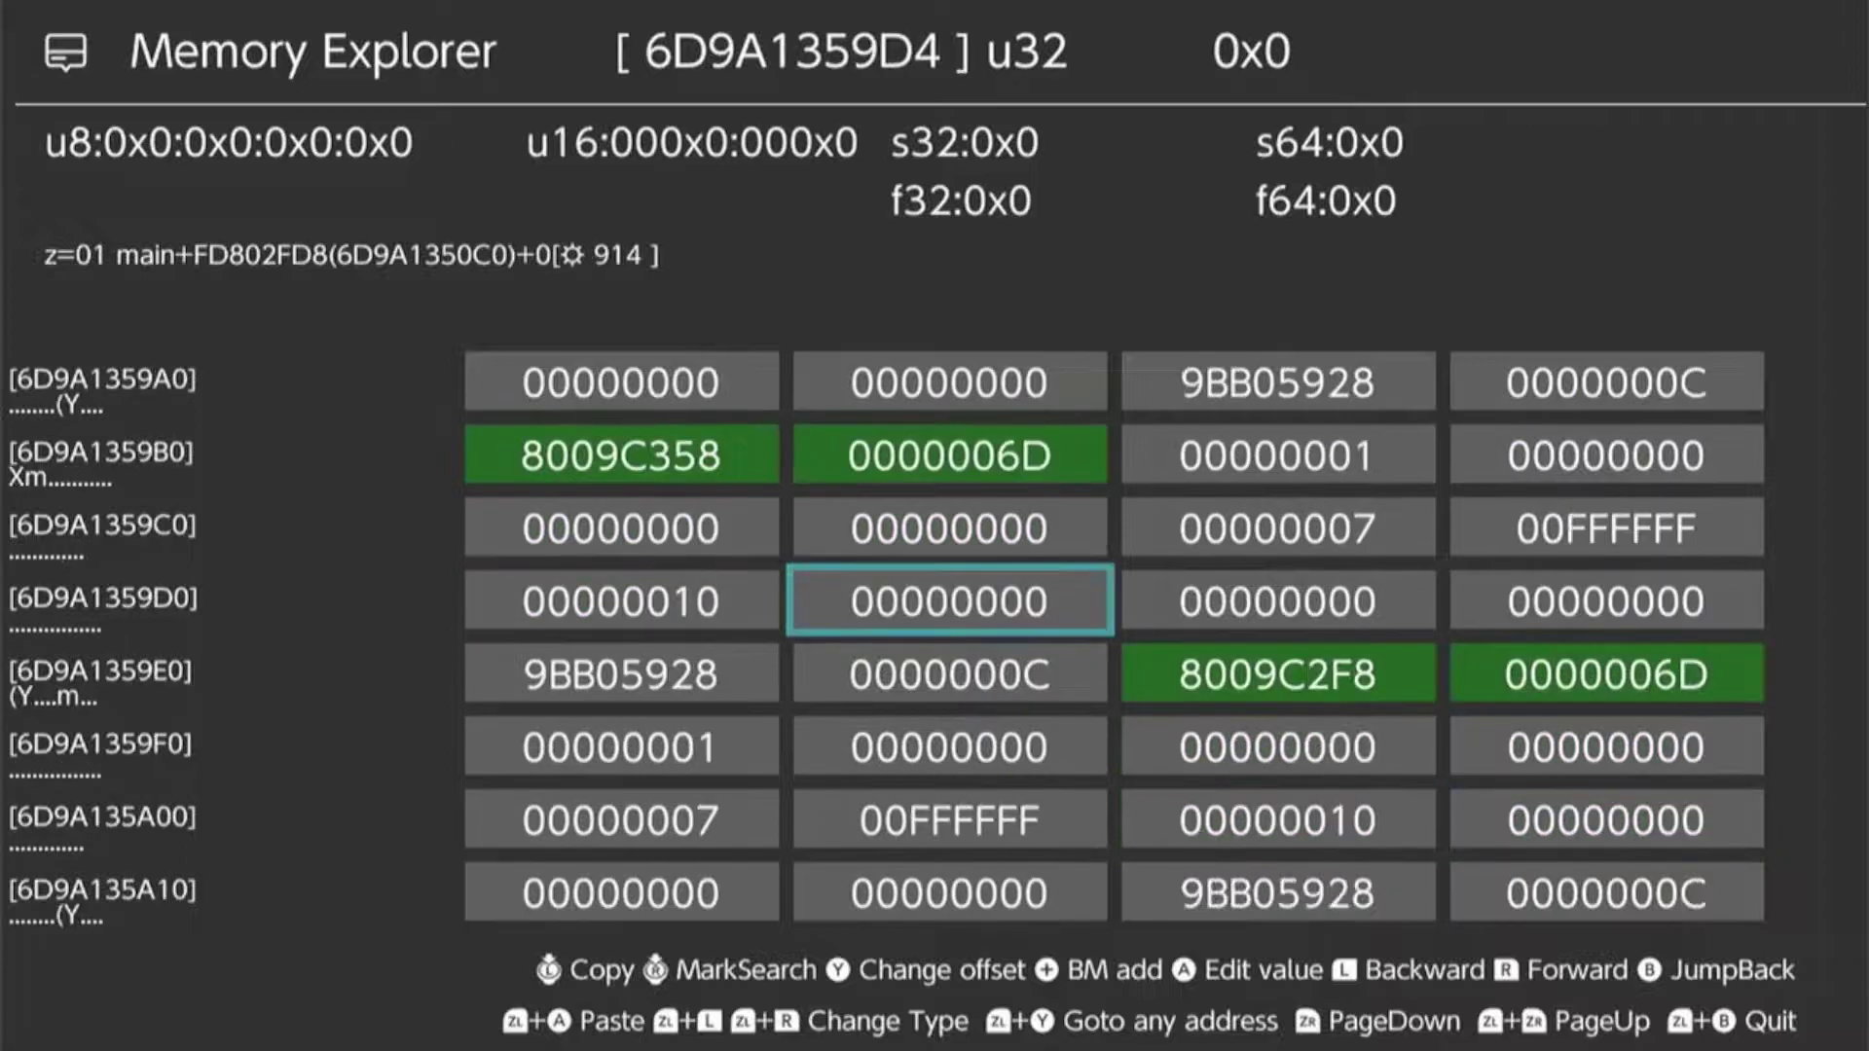
key("Page_Down")
key("Page_Down")
key("Page_Down")
key("Page_Down")
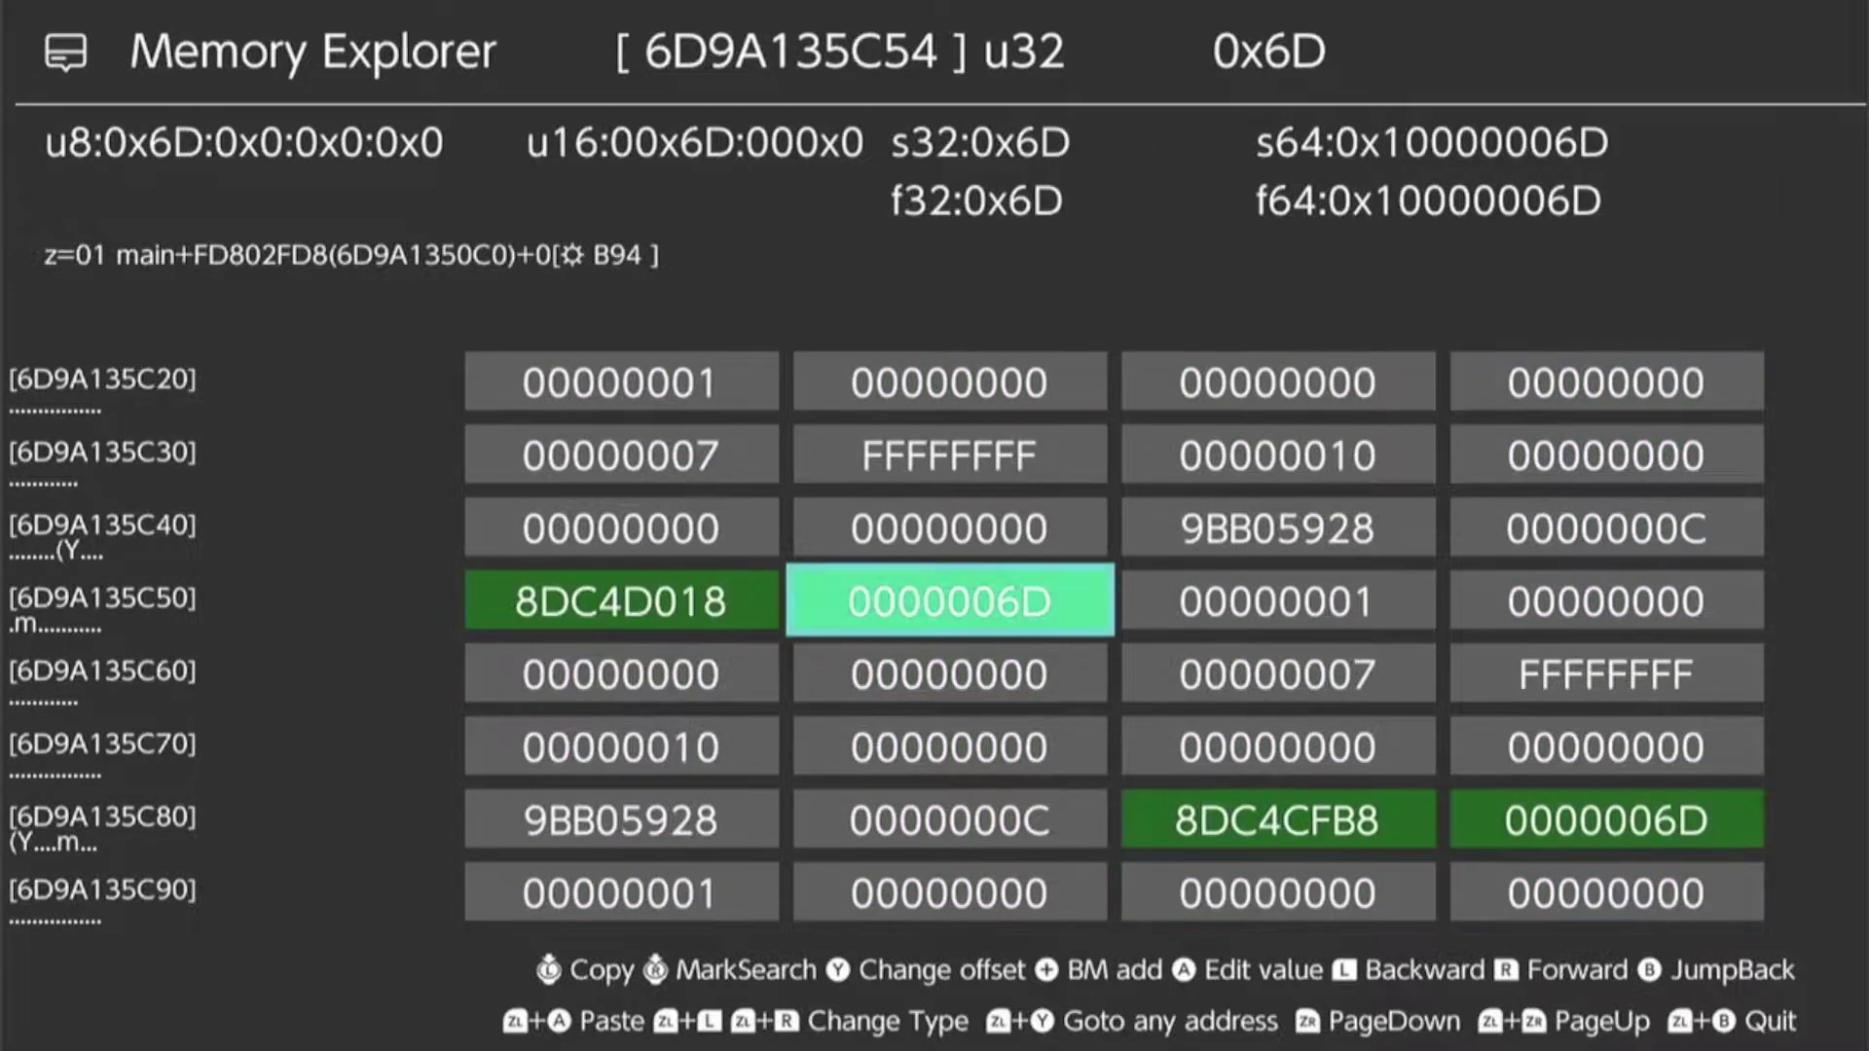
key("Page_Down")
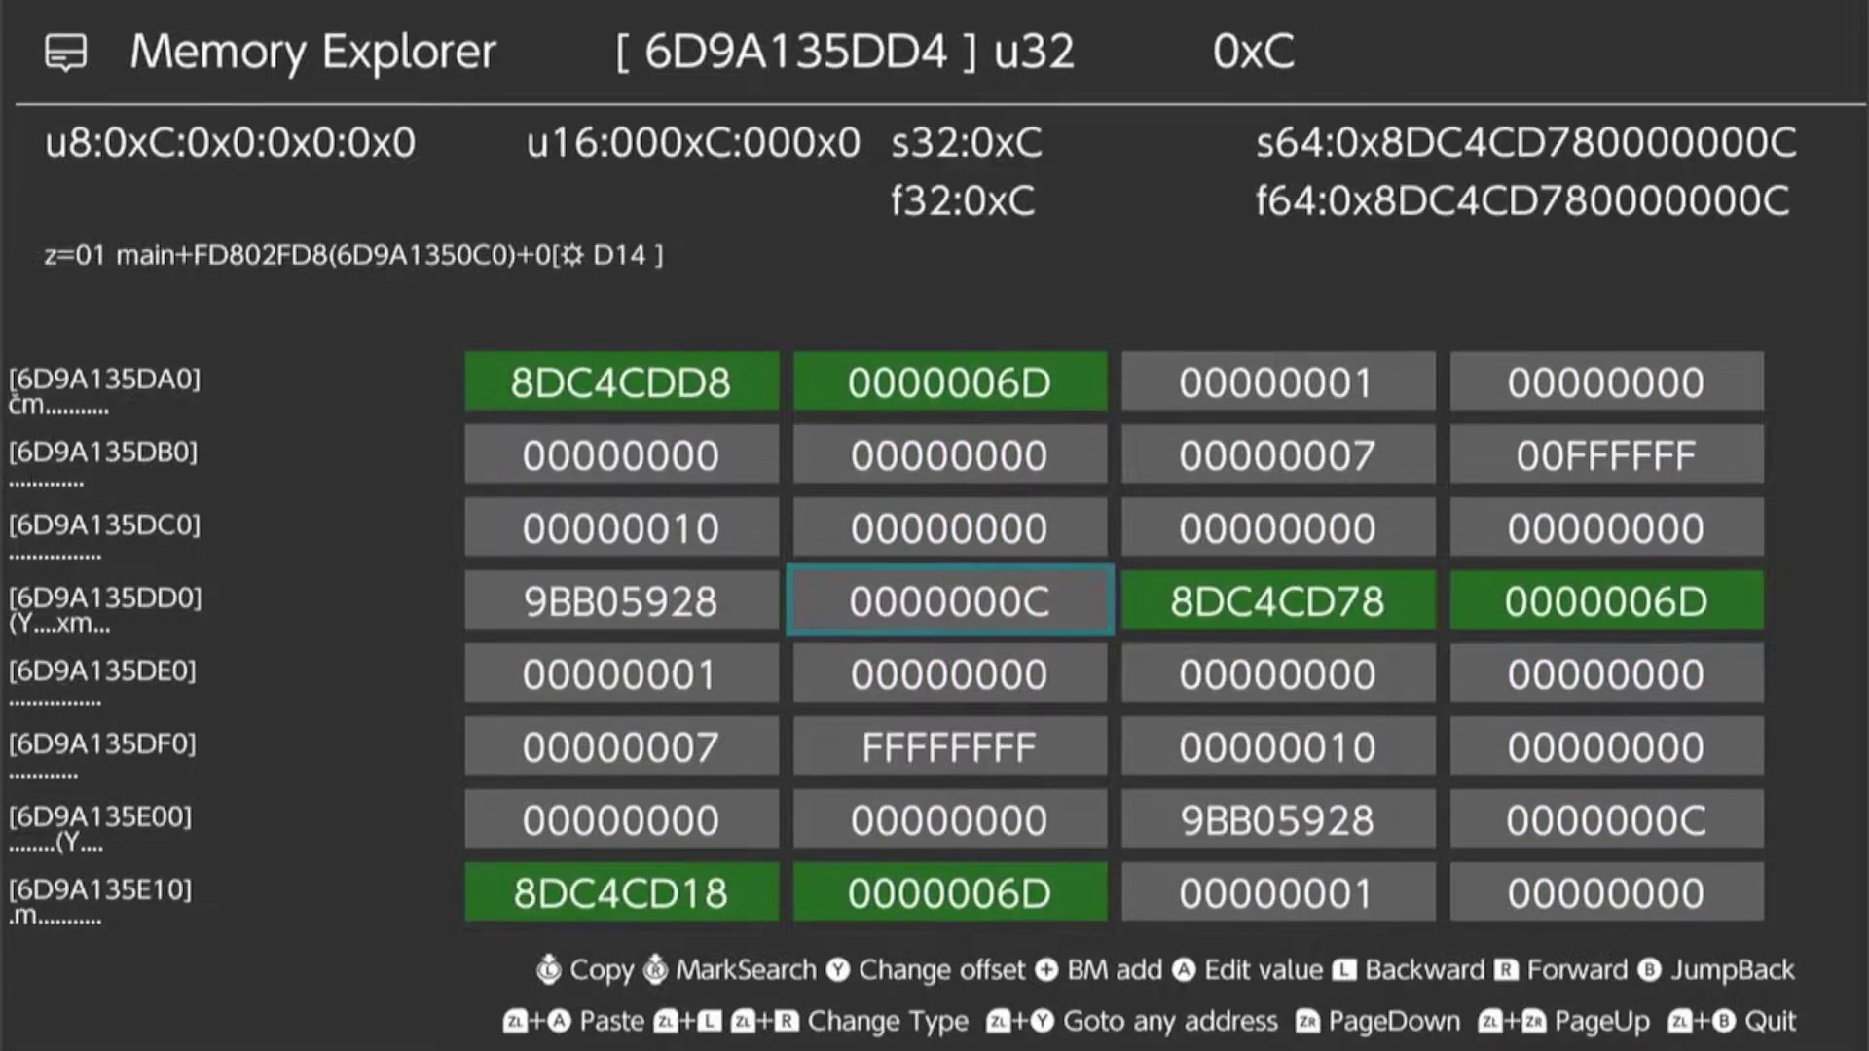
key("Page_Down")
key("Page_Down")
key("Page_Down")
key("Page_Down")
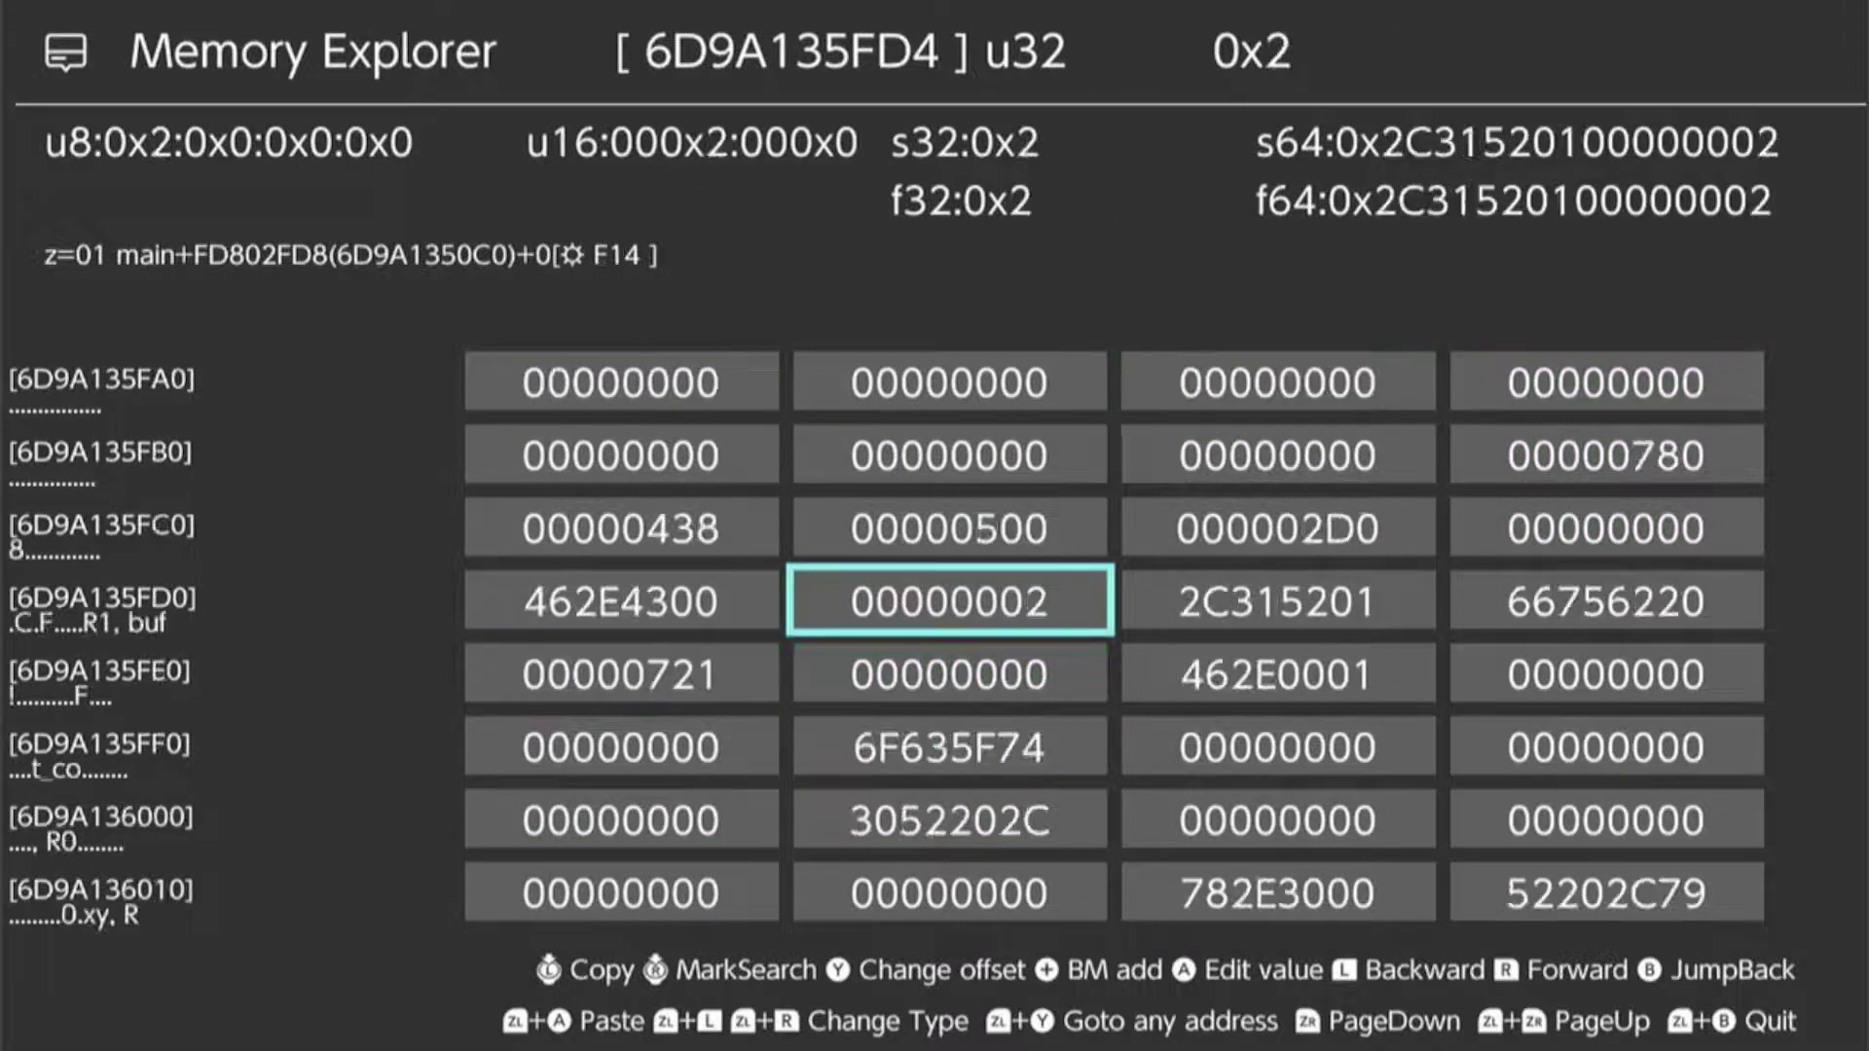
key("Page_Down")
key("Page_Up")
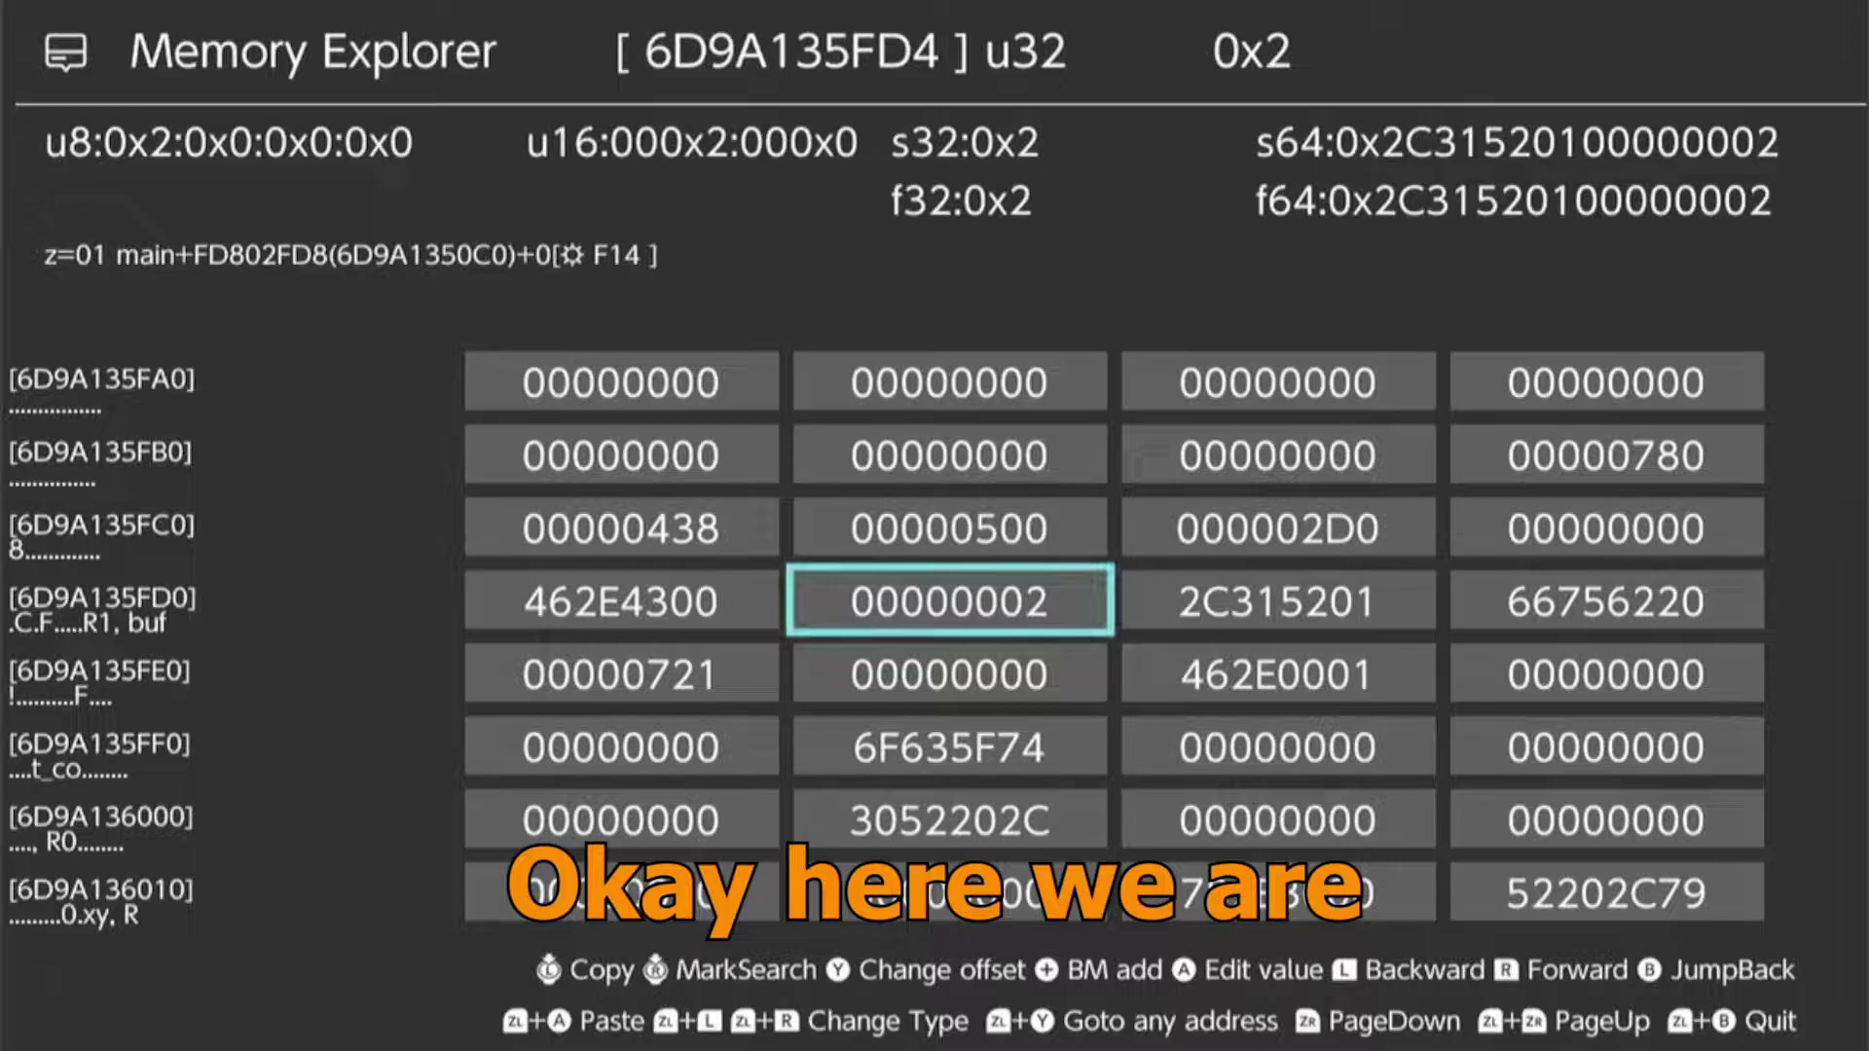
Set the value of the cell at offset F14 to 1.
key("Return")
key("BackSpace")
type("1")
key("Return")
List the JumpBack sources for the edited cell and pick the first F14 source, 6D88545A60.
key("b")
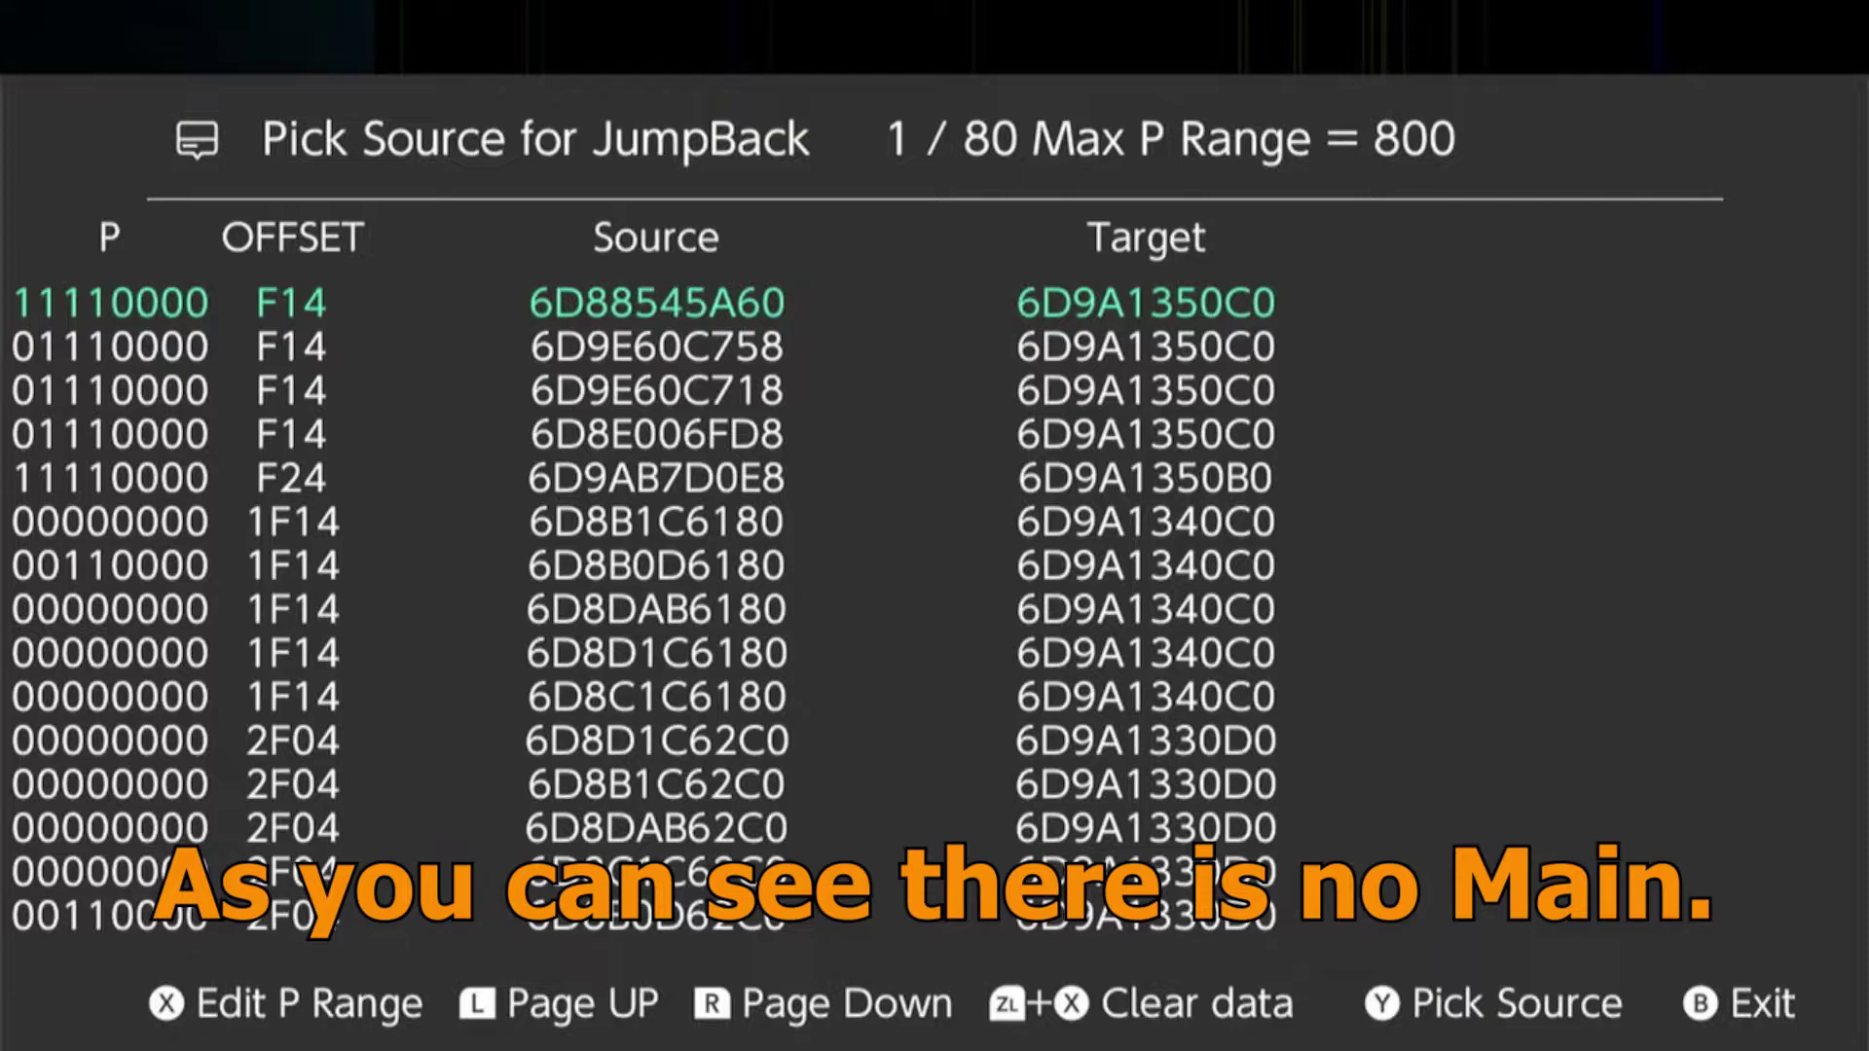
key("r")
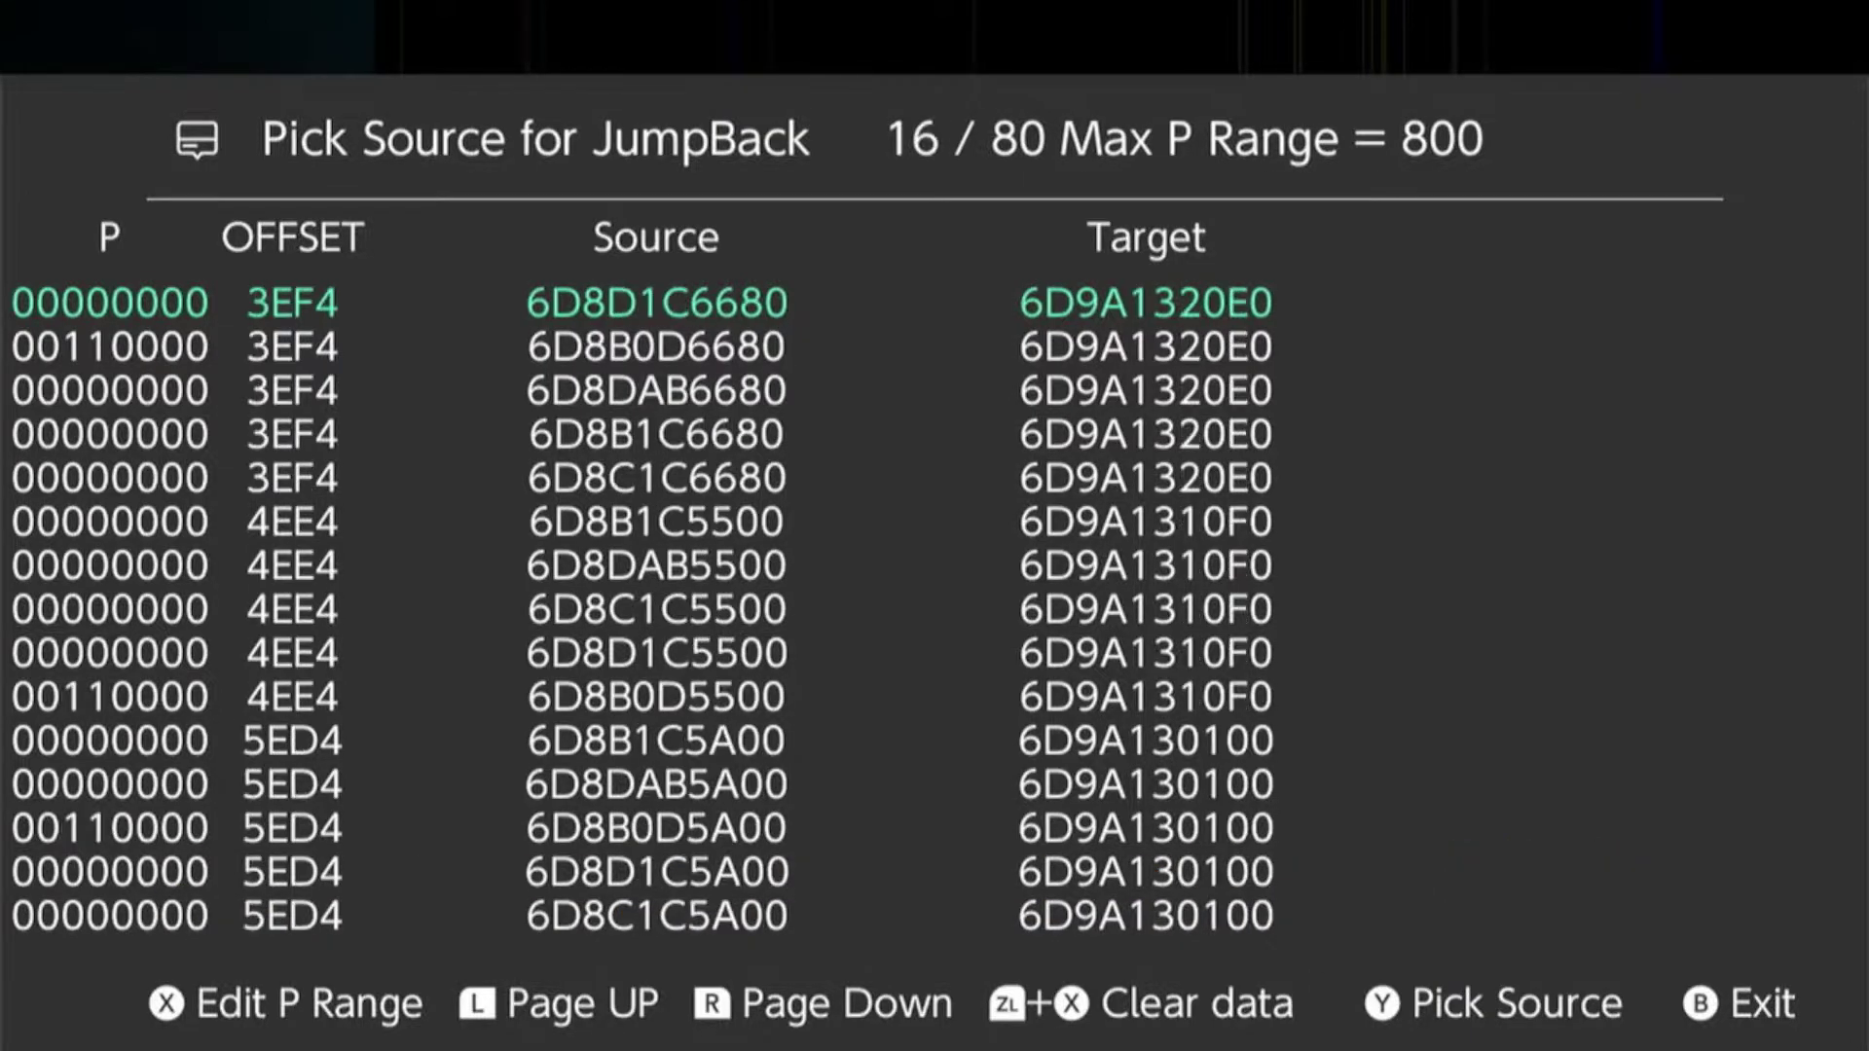
key("r")
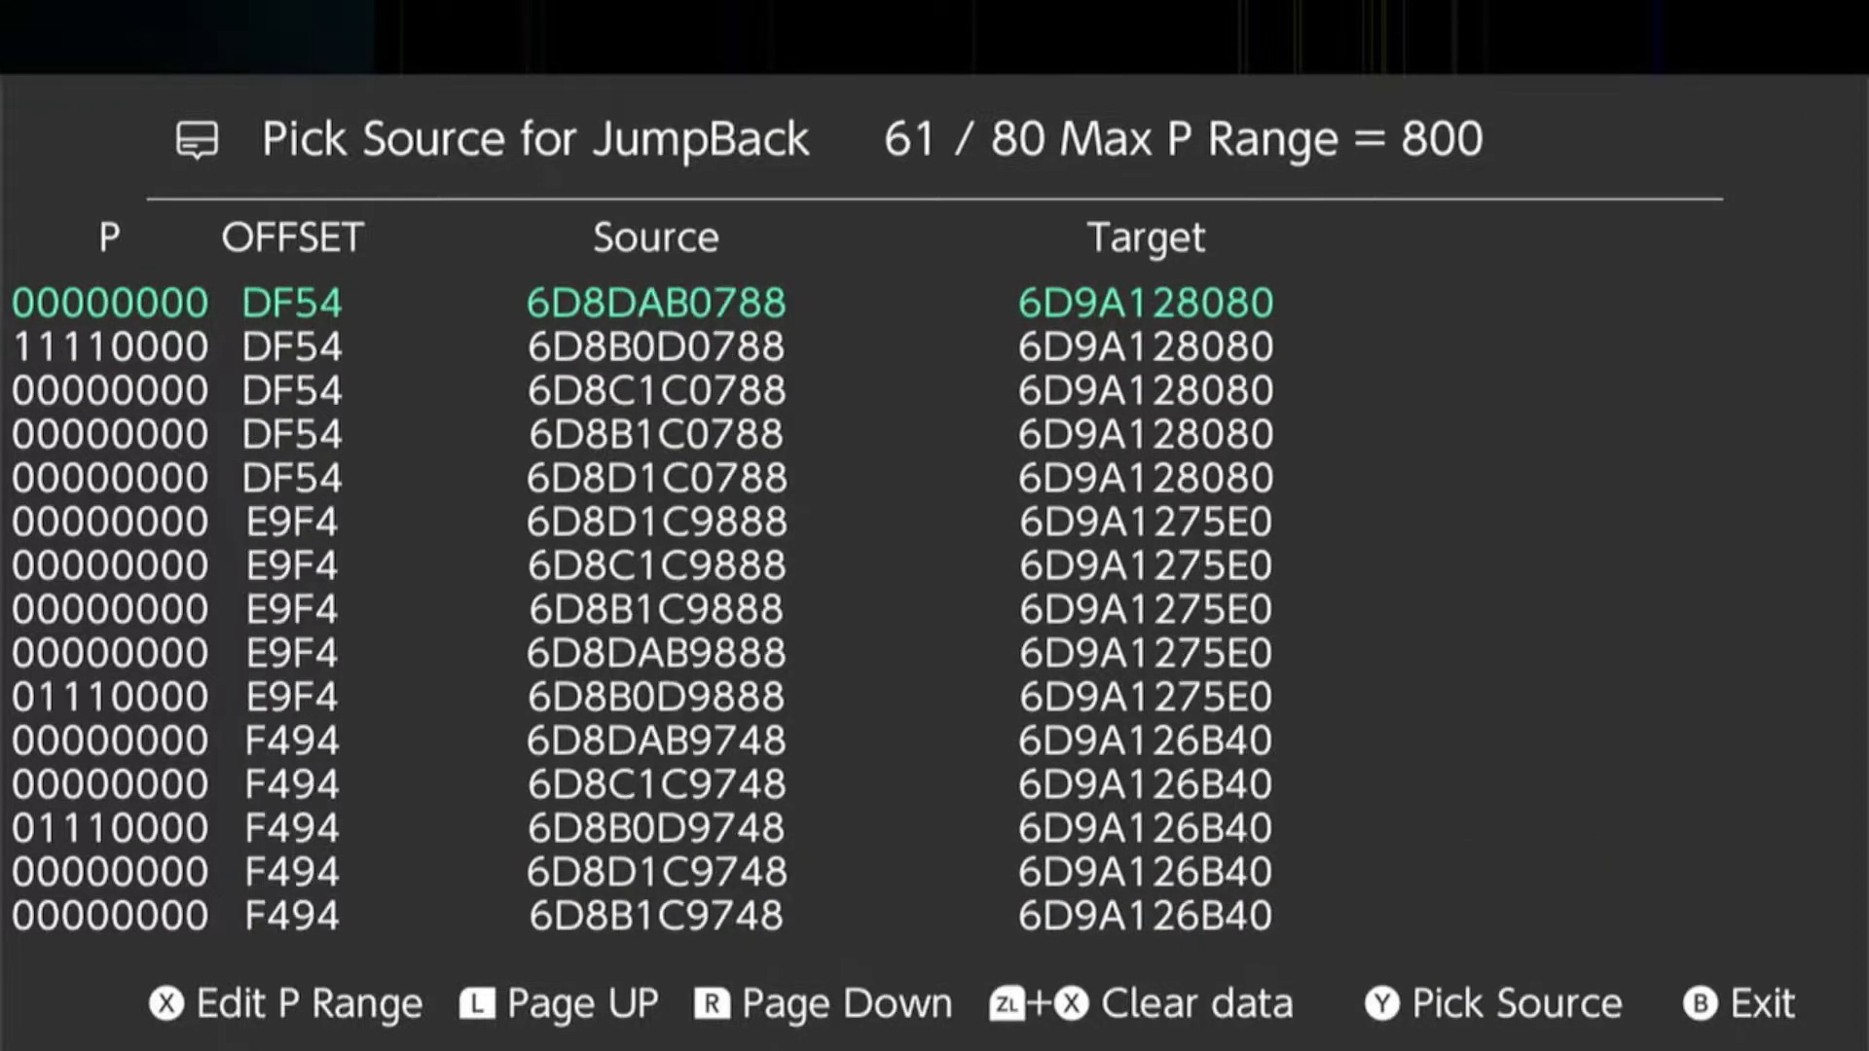
key("l")
key("l")
key("l")
key("l")
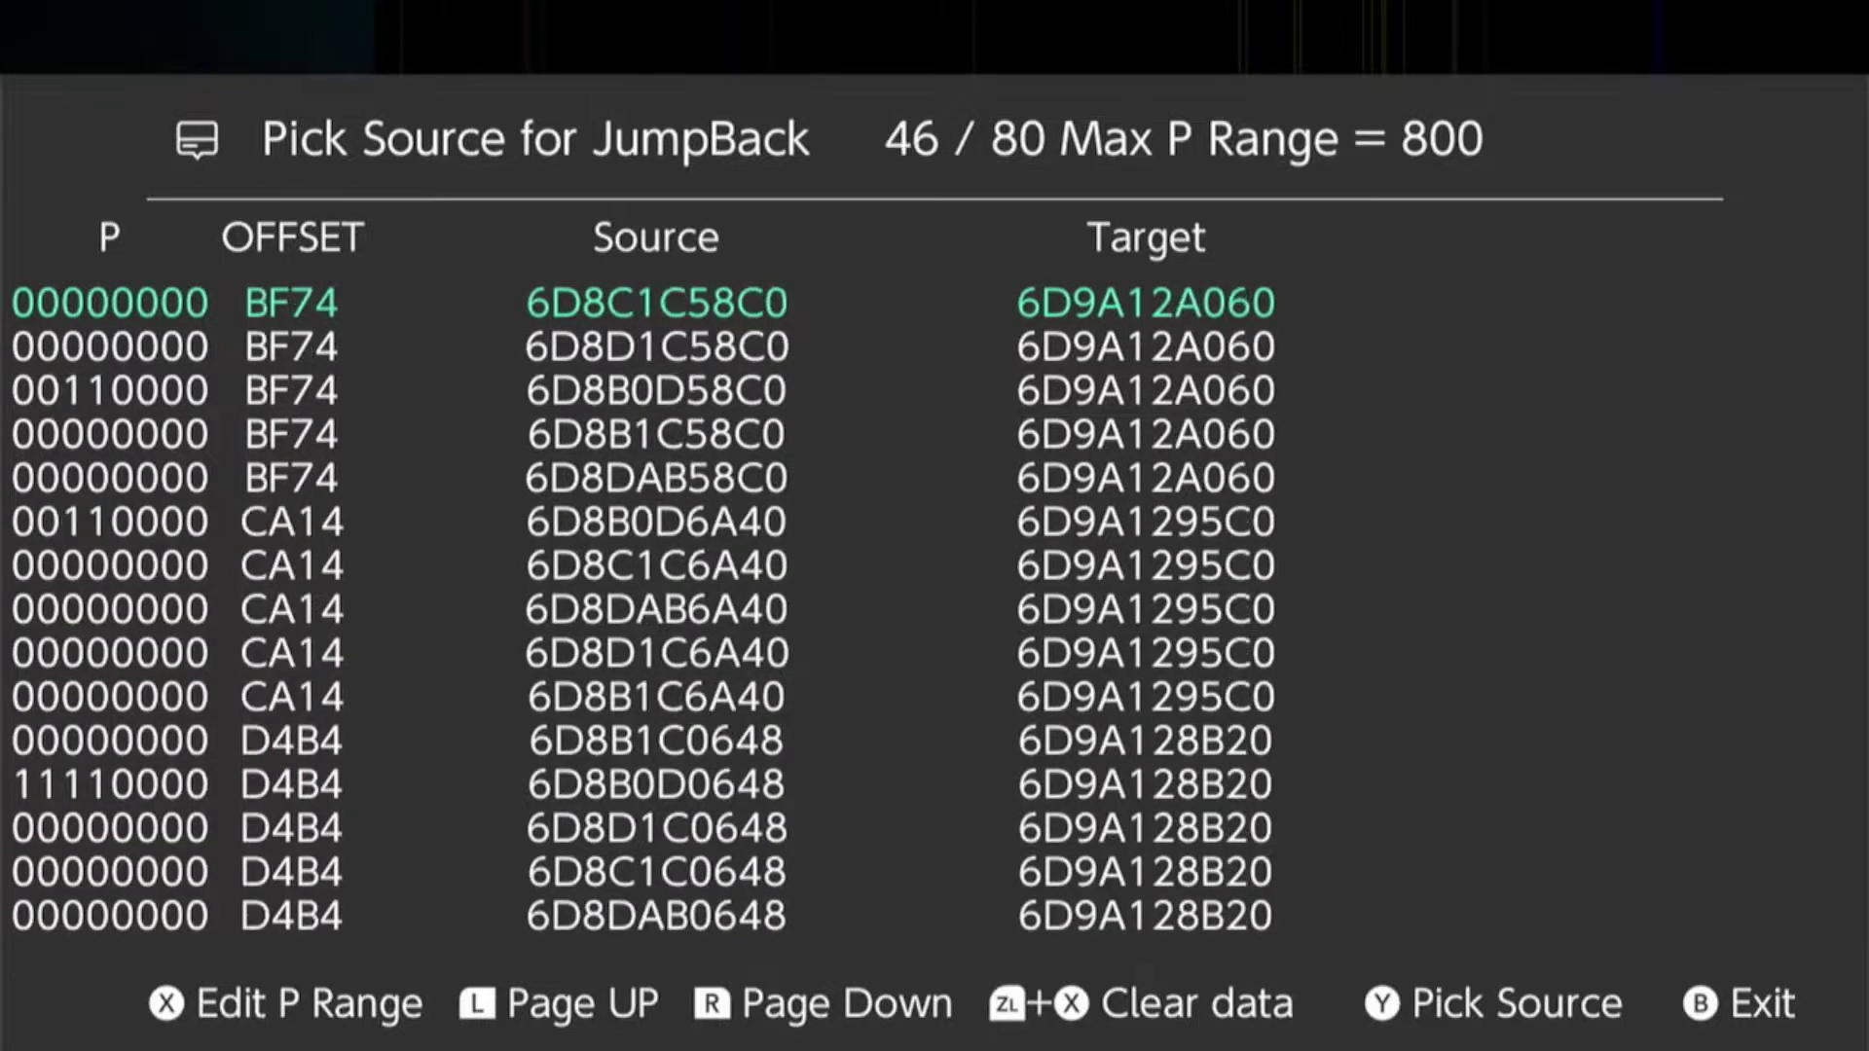
key("l")
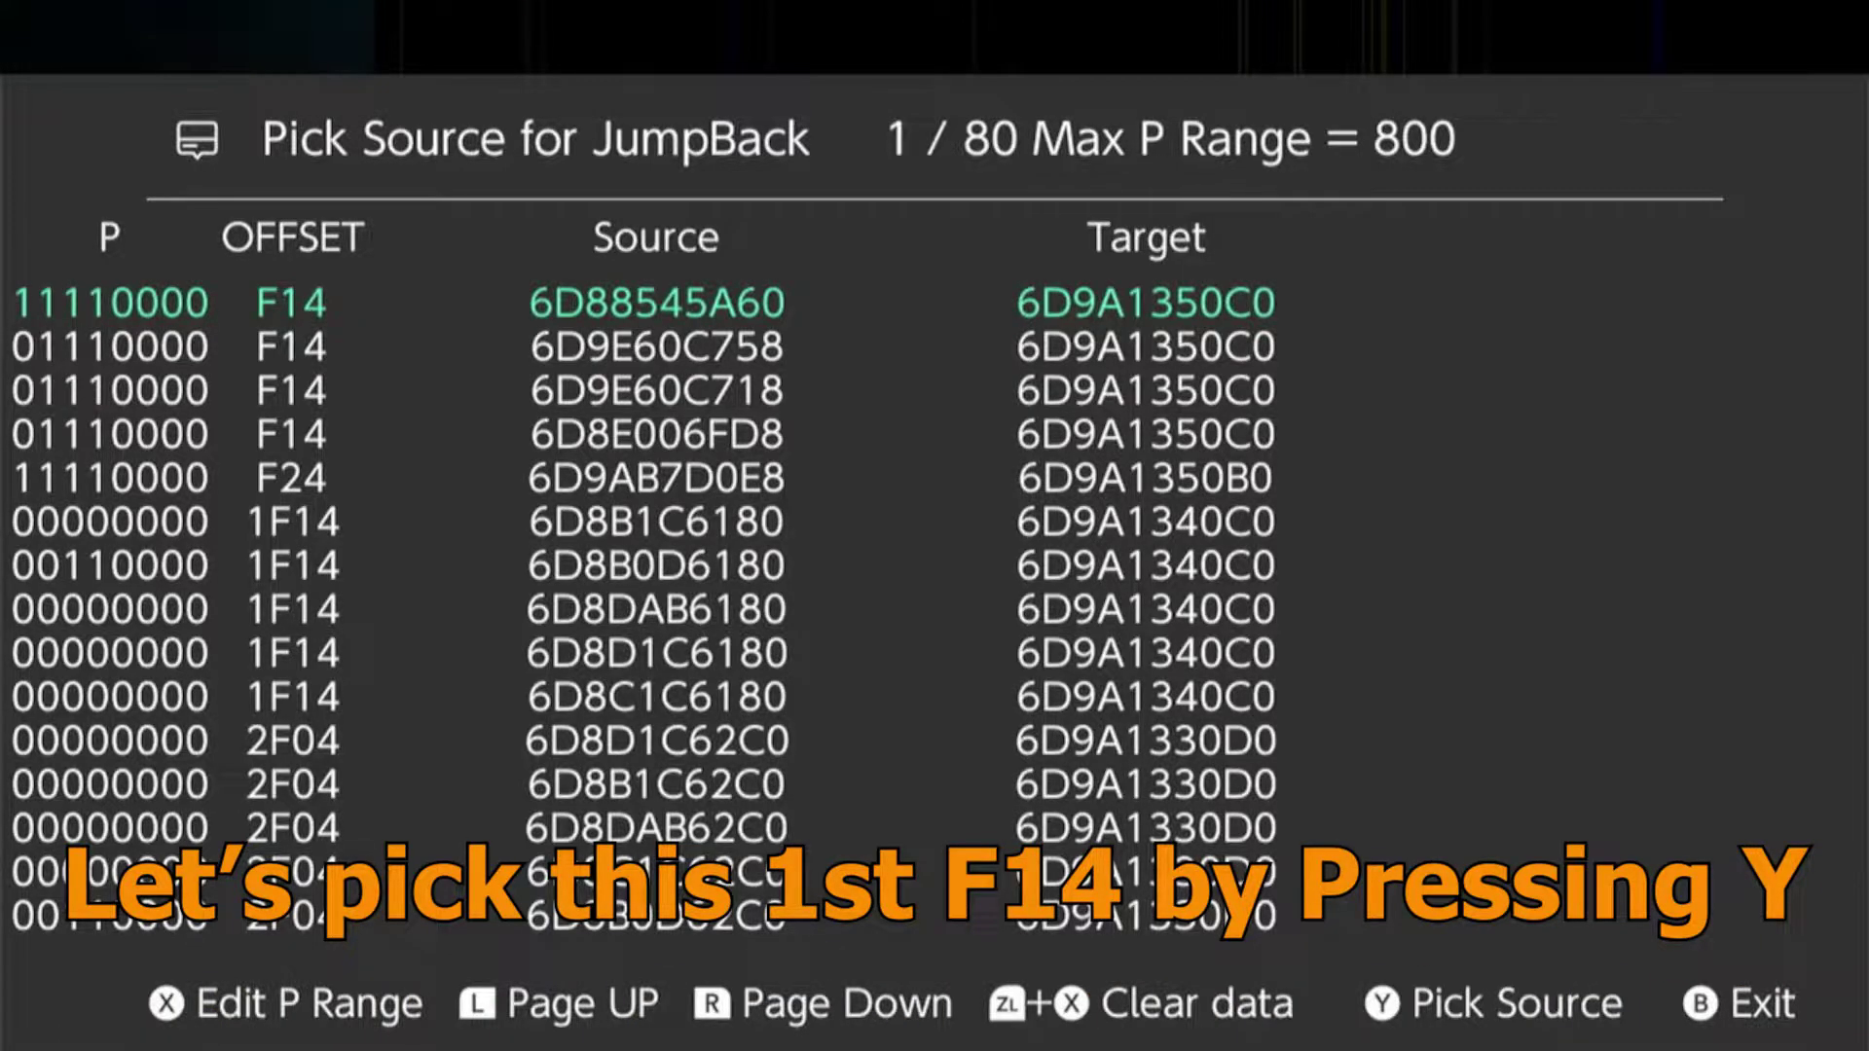
key("y")
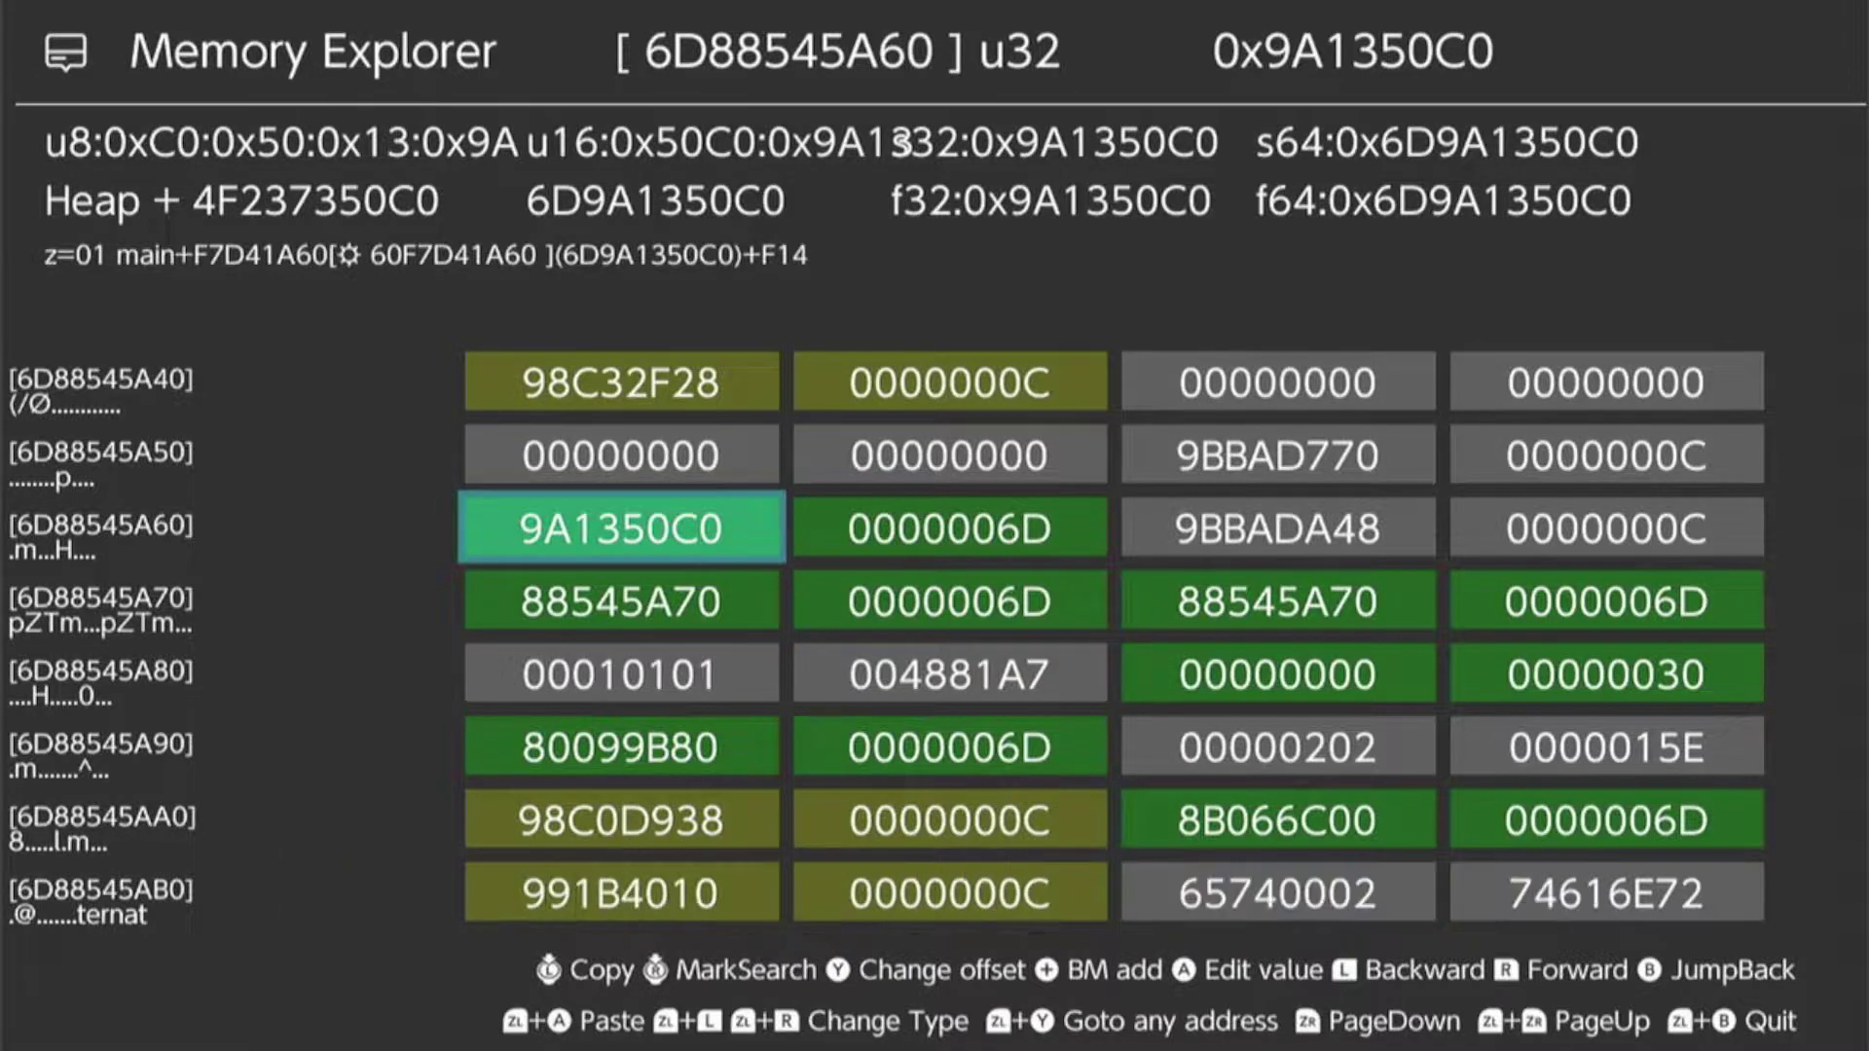
Jump back again from 6D88545A60 and pick the source Main+09654918 with offset 260.
key("b")
key("Down")
key("Down")
key("Down")
key("Down")
key("Down")
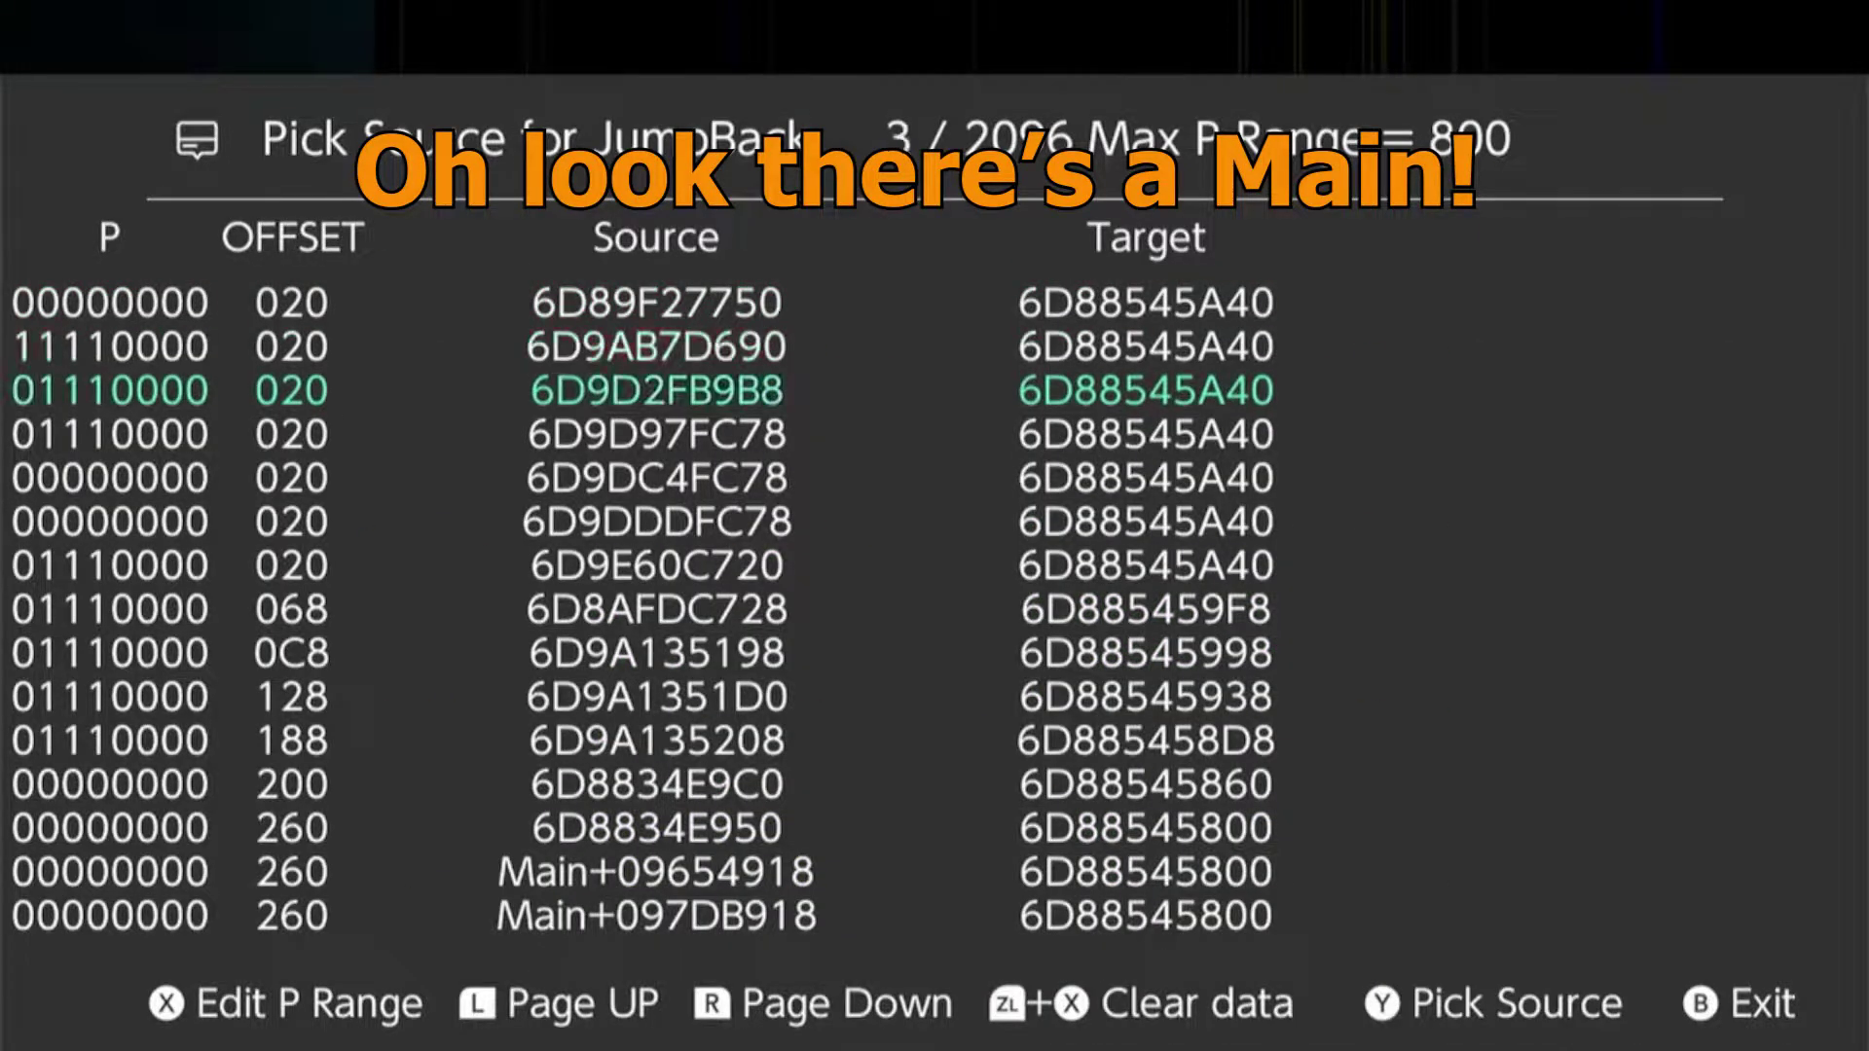
key("Down")
key("Down")
key("Down")
key("Down")
key("Down")
key("Down")
key("Down")
key("Down")
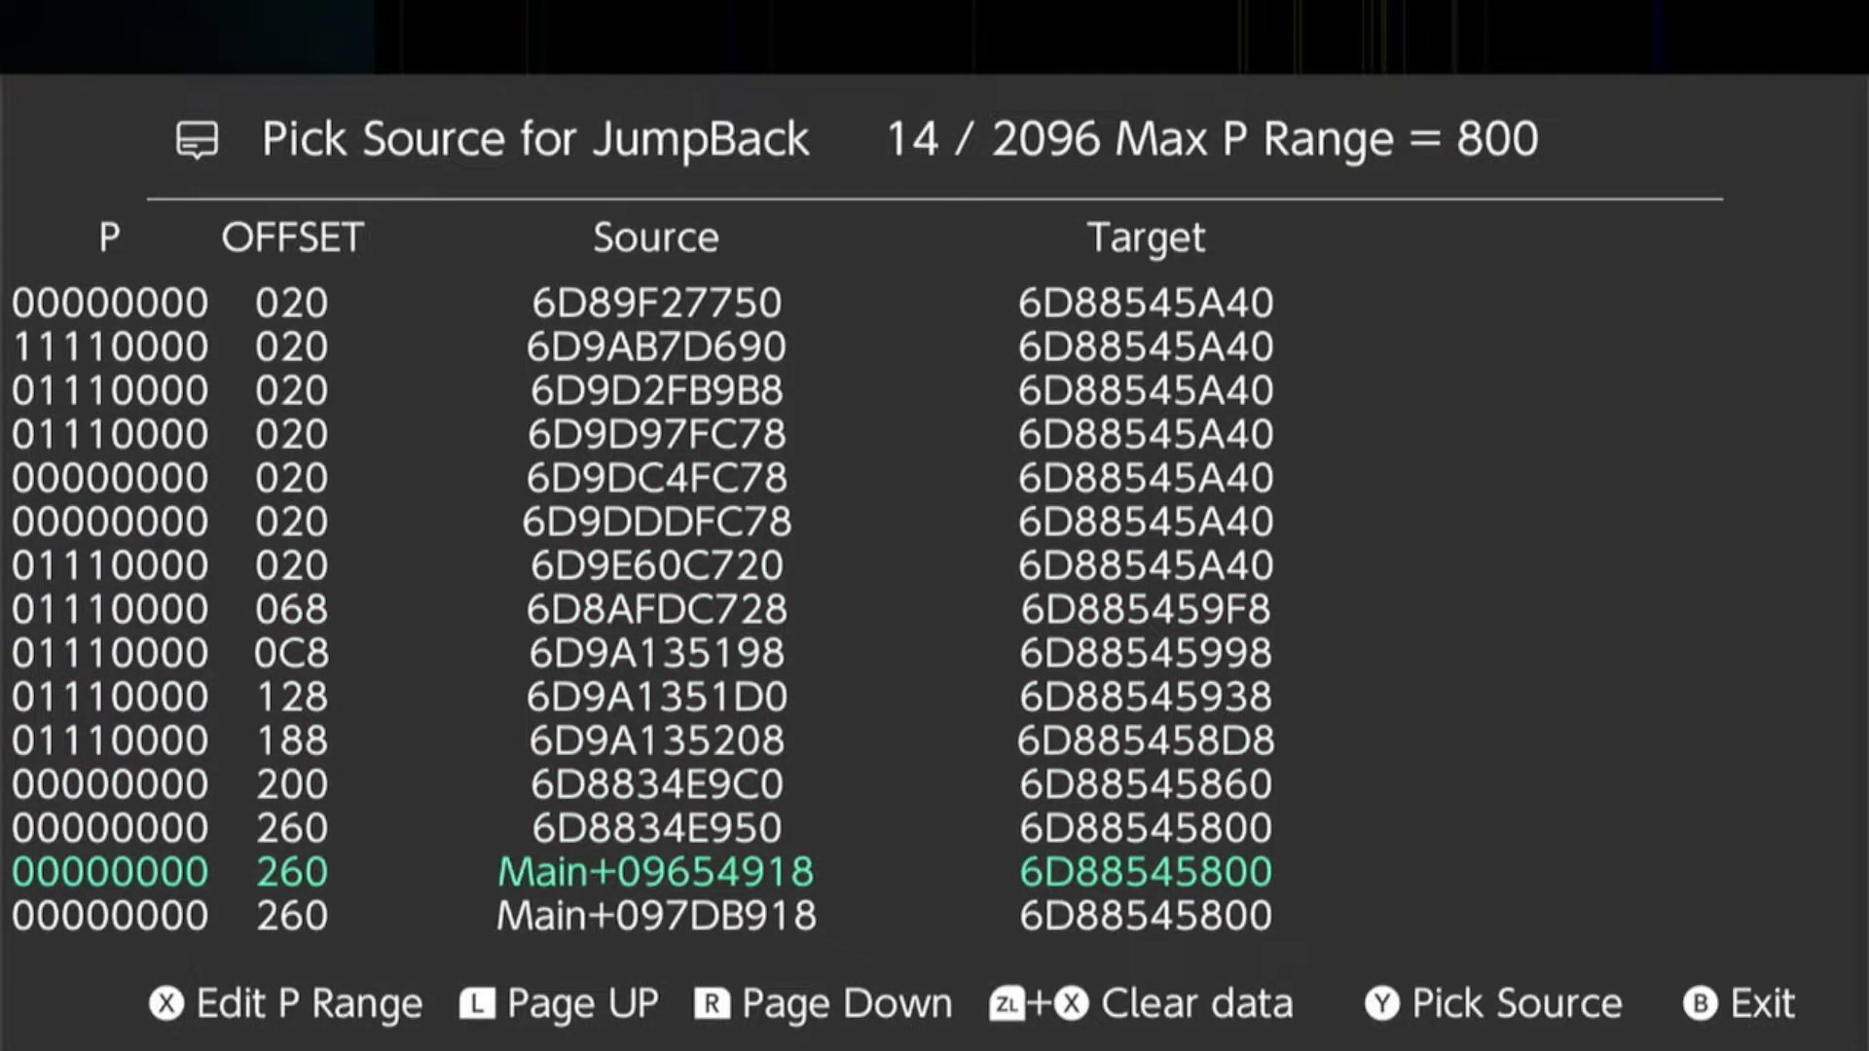
key("y")
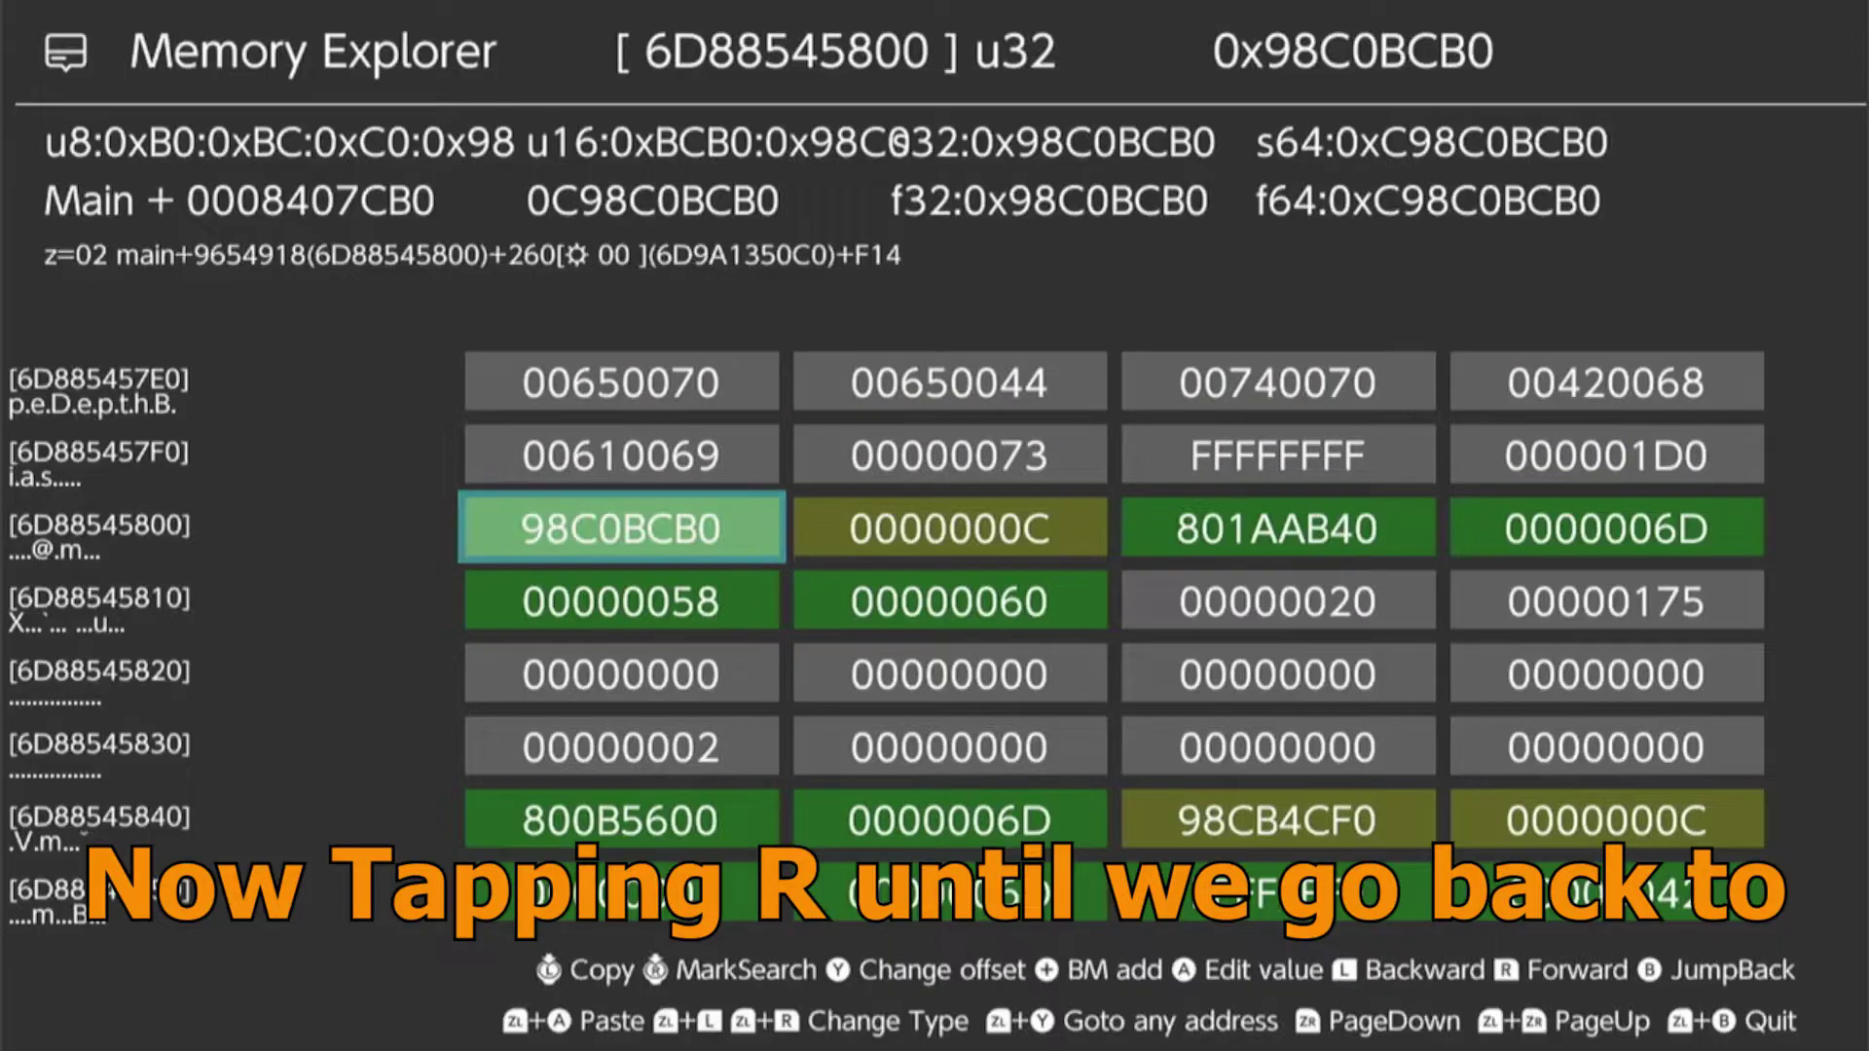
Follow the pointer chain forward to the F14 cell at 6D9A135FD4 and bookmark it with the label FPS1.
key("r")
key("r")
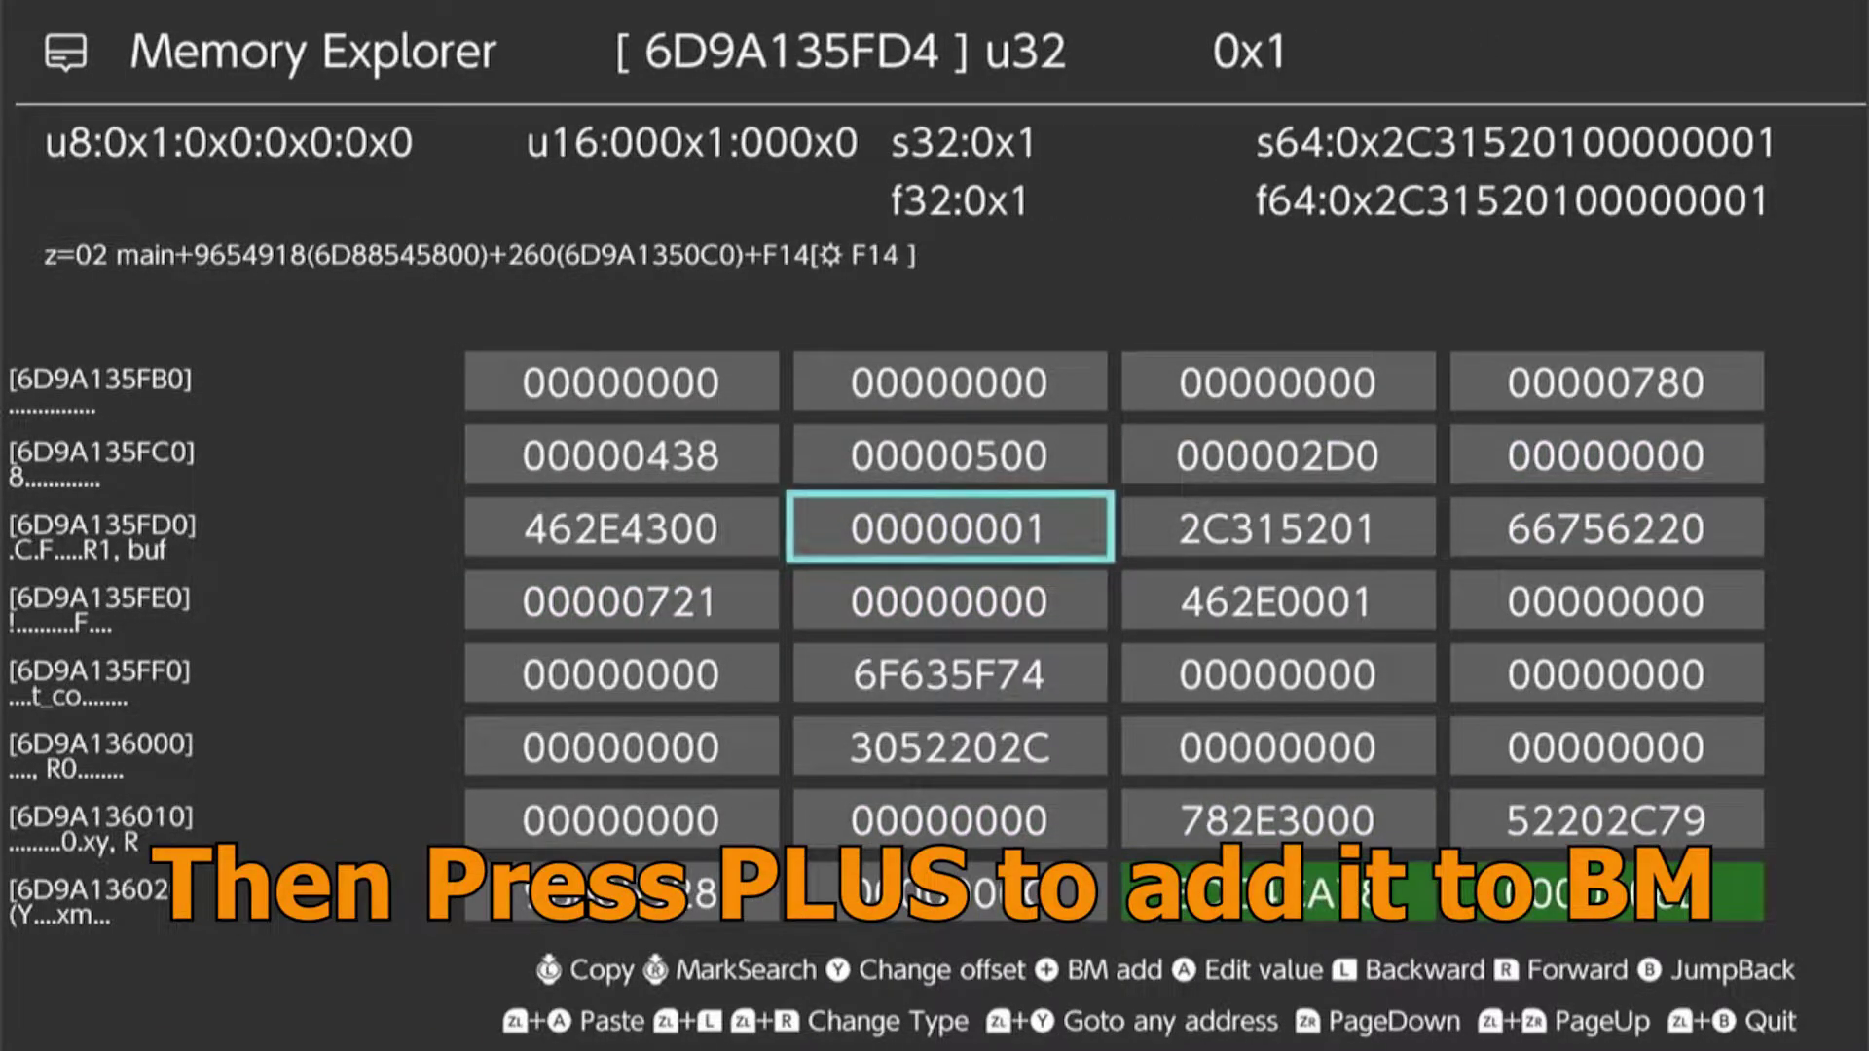
key("plus")
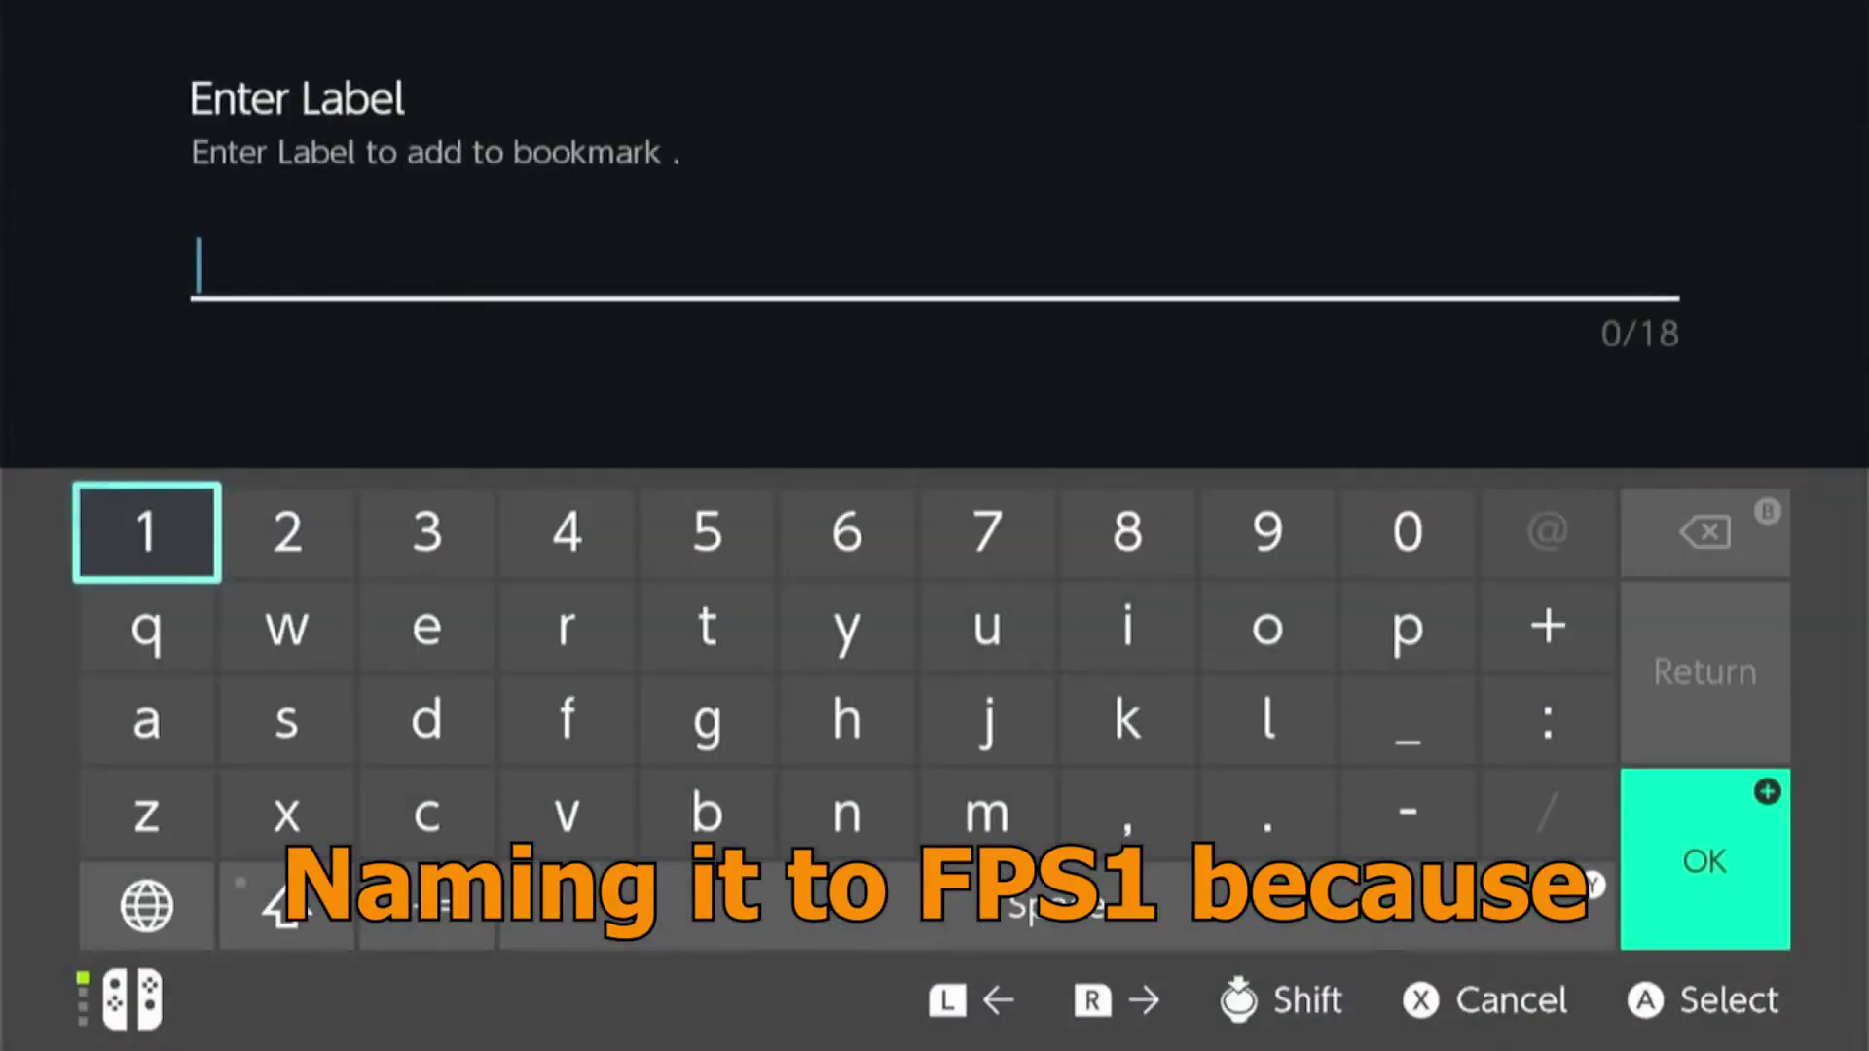
key("Down")
key("Right")
key("Right")
key("Right")
key("Down")
key("shift")
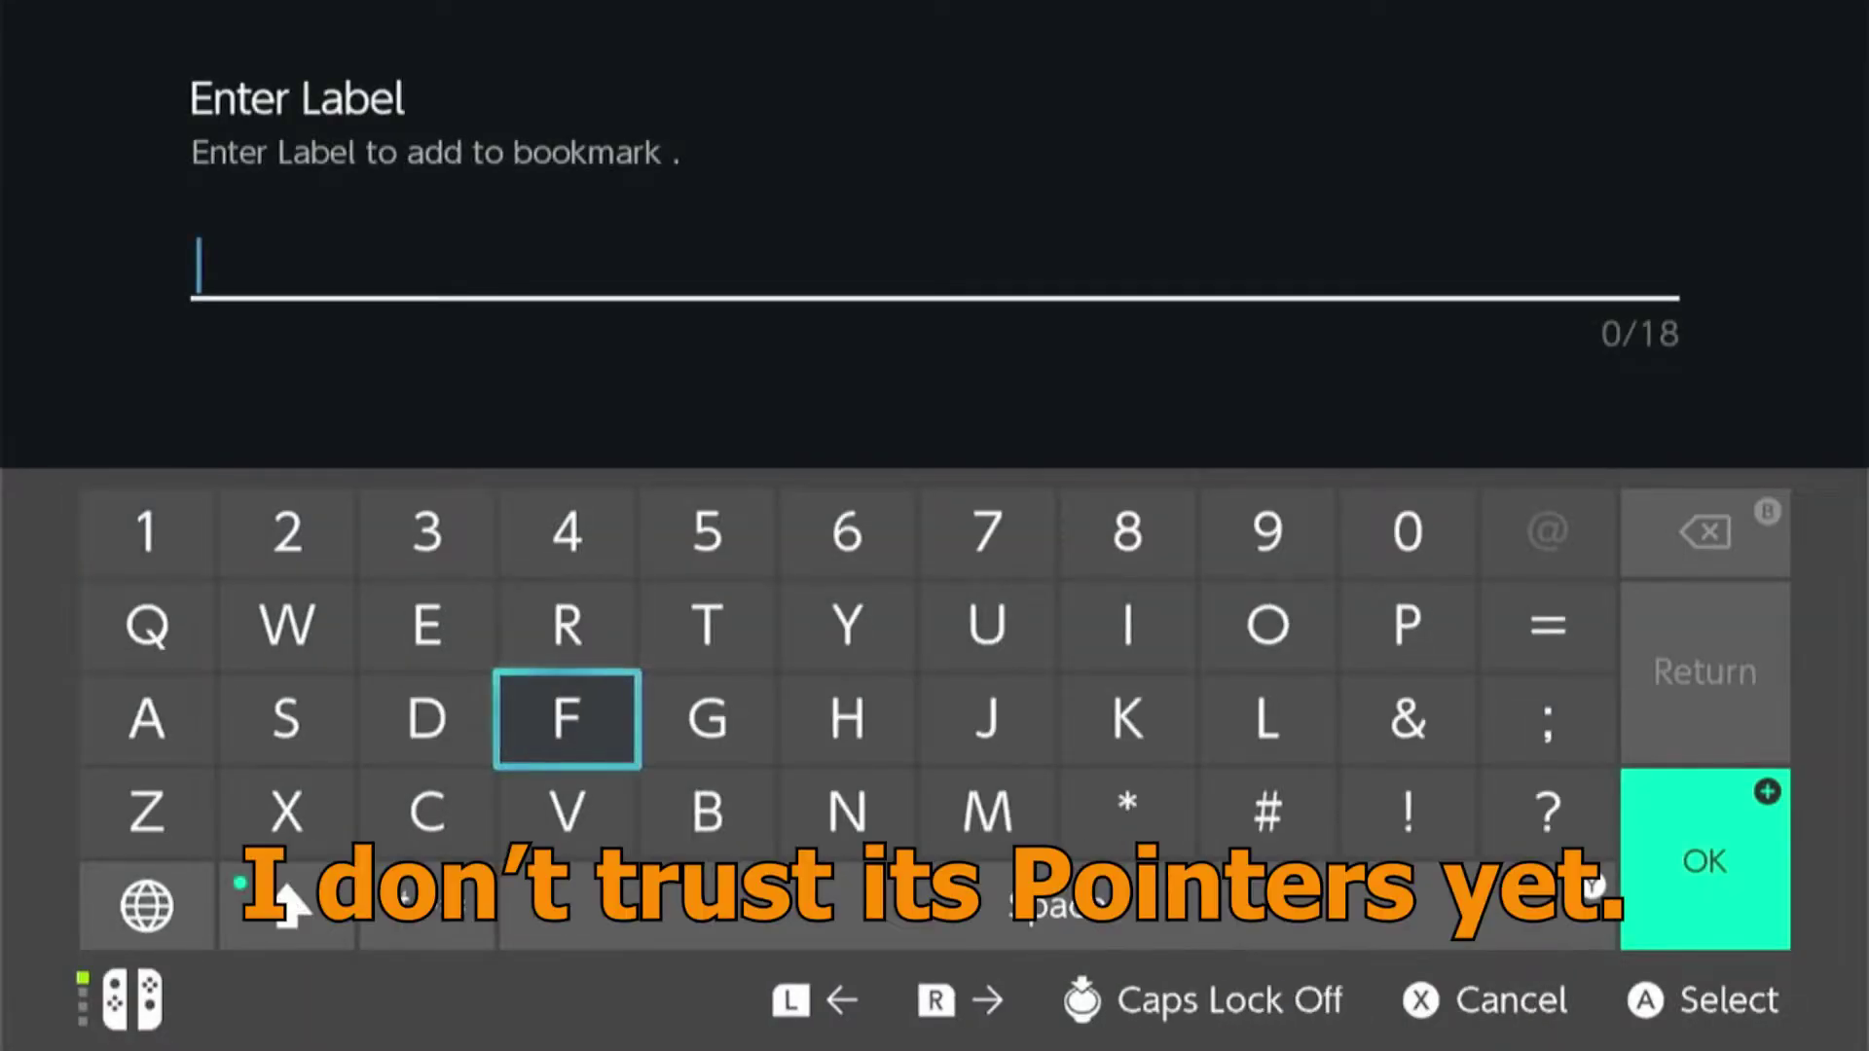
type("F")
key("Right")
key("Right")
key("Right")
key("Right")
key("Right")
key("Right")
key("Right")
key("Up")
key("Left")
type("P")
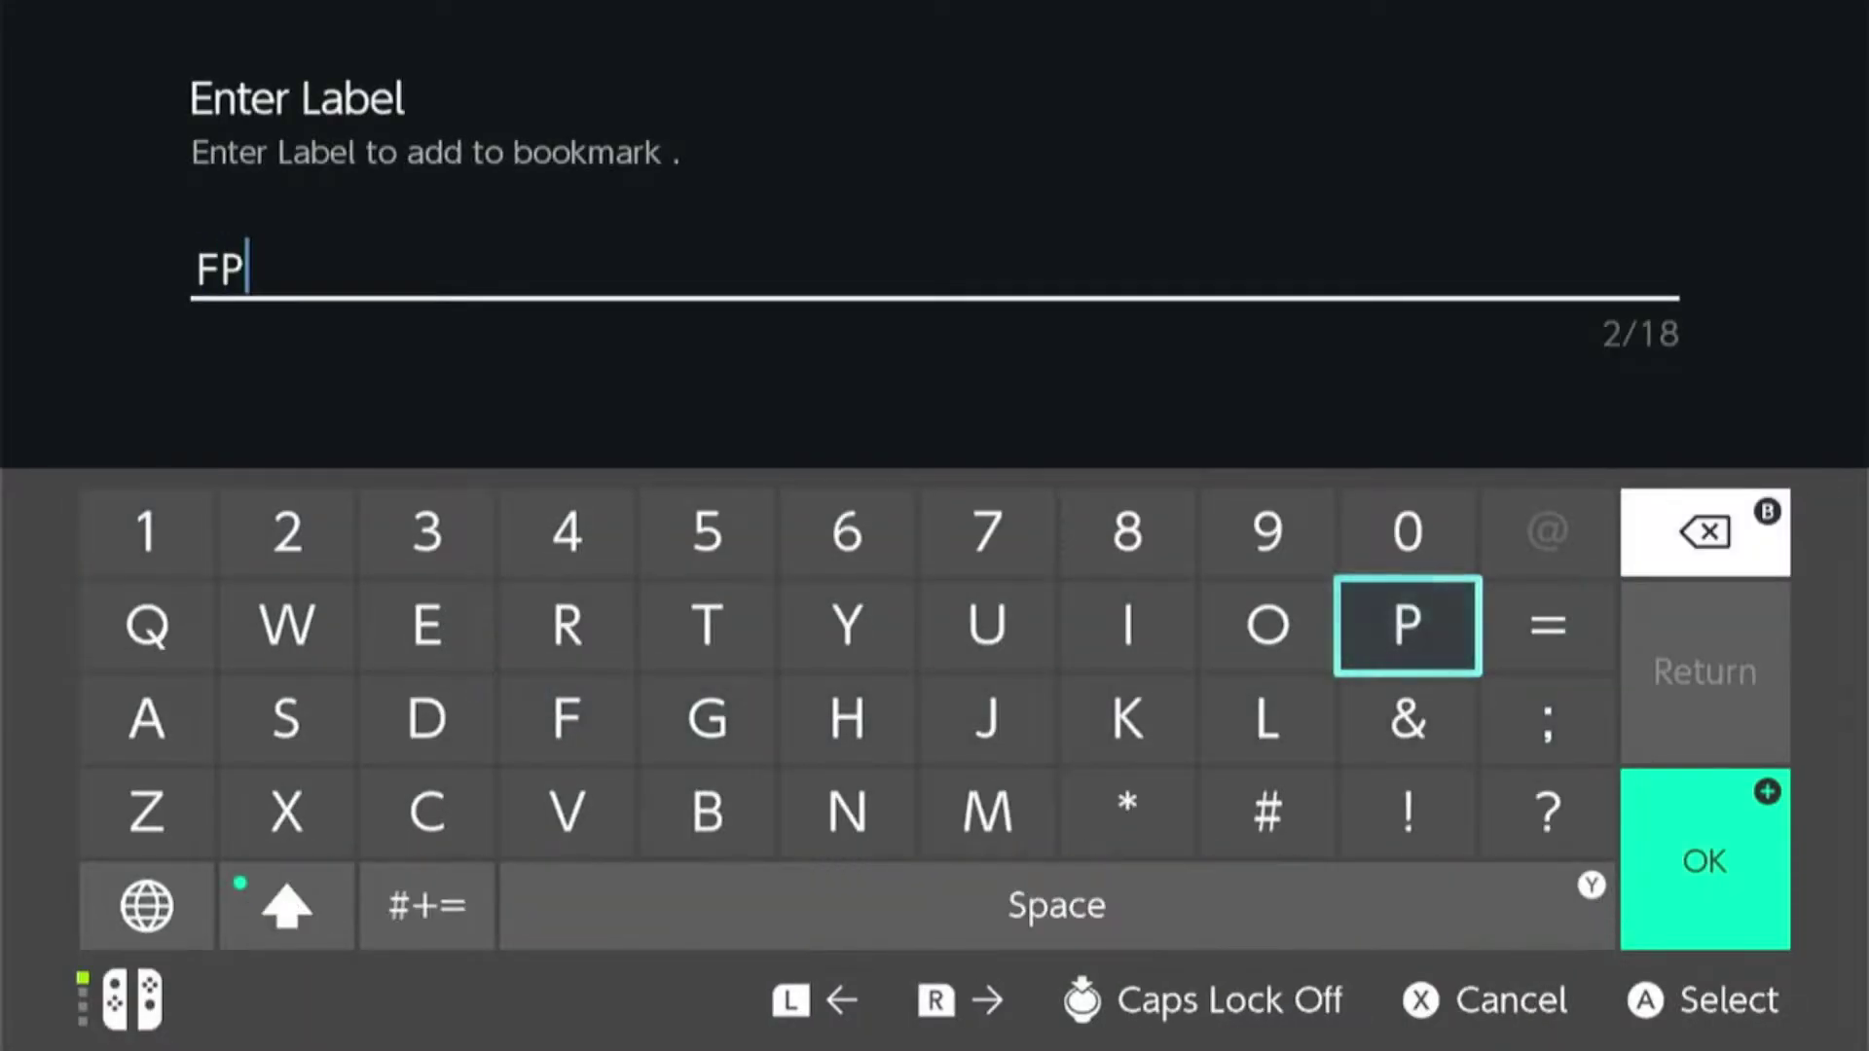
key("Left")
key("Left")
key("Left")
key("Left")
key("Left")
key("Left")
key("Left")
key("Left")
key("Left")
key("Down")
key("Right")
type("S")
key("Left")
key("Up")
key("Up")
type("1")
key("Return")
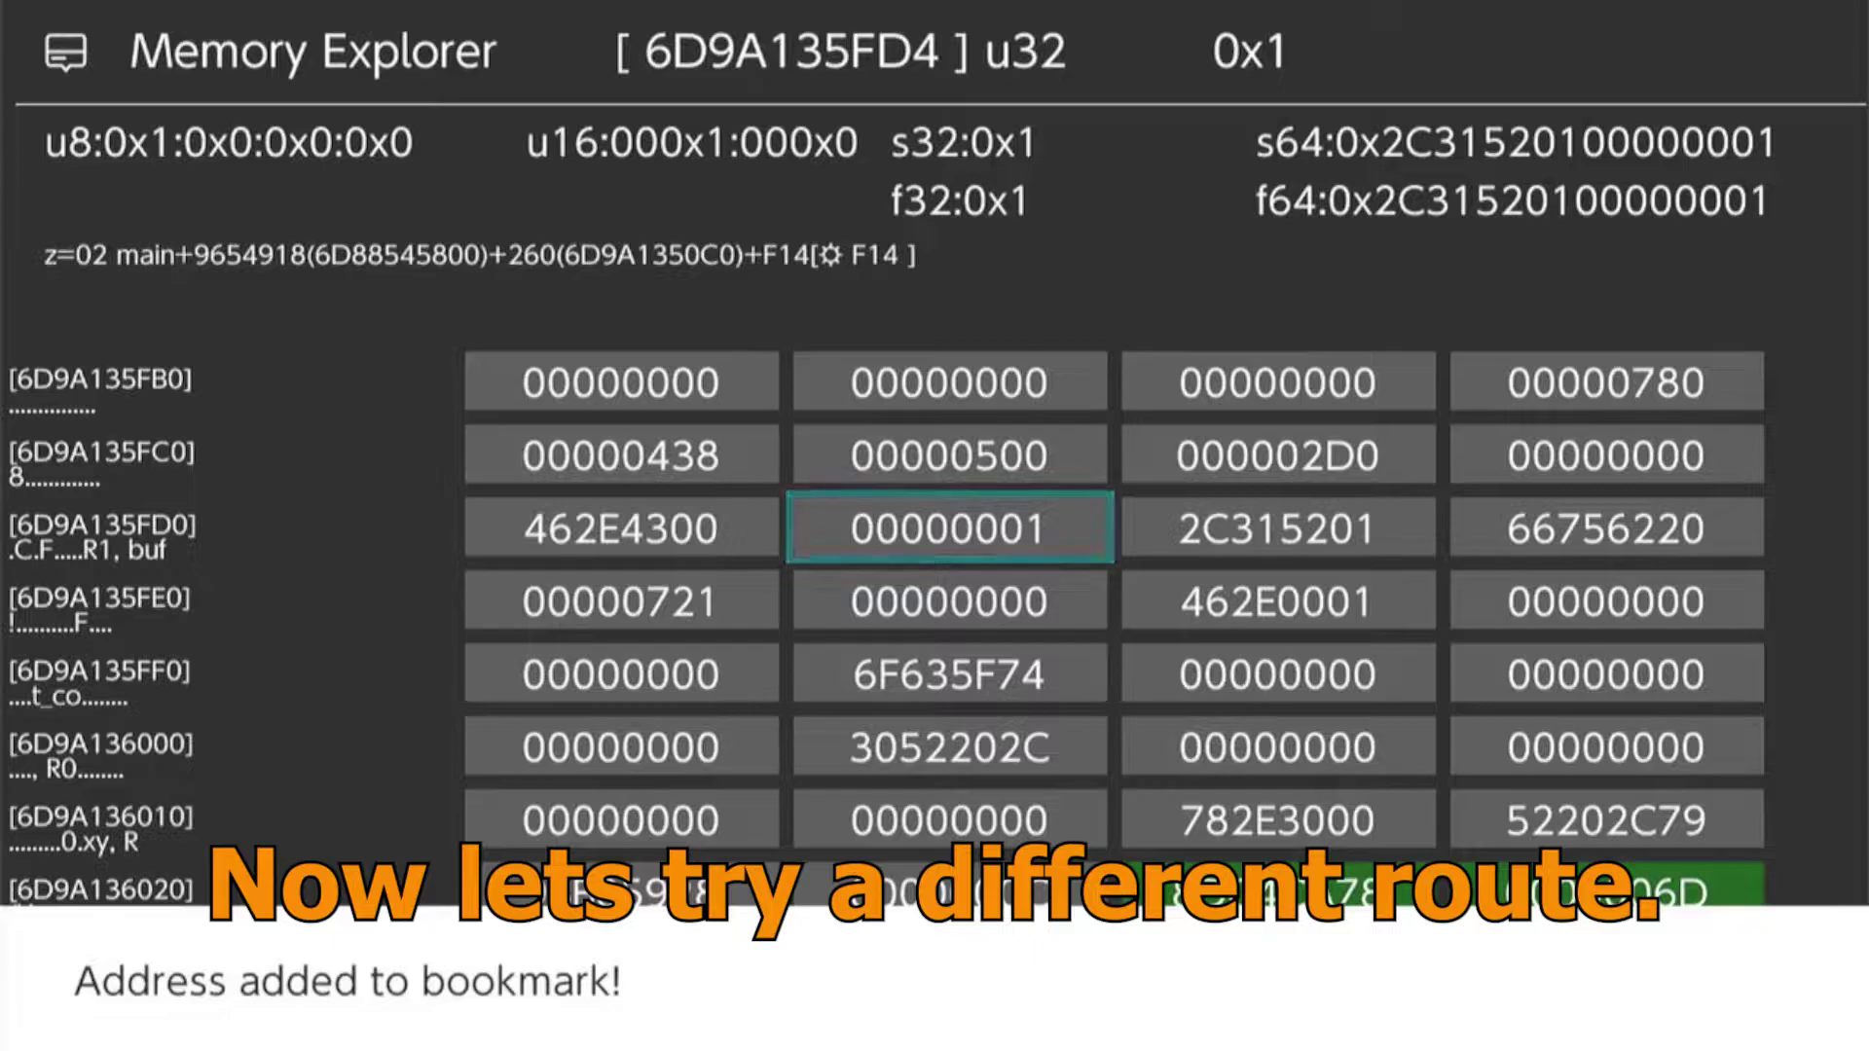
List the JumpBack sources for 6D9A135FD4 and pick the second F14 source, 6D9E60C758.
key("Return")
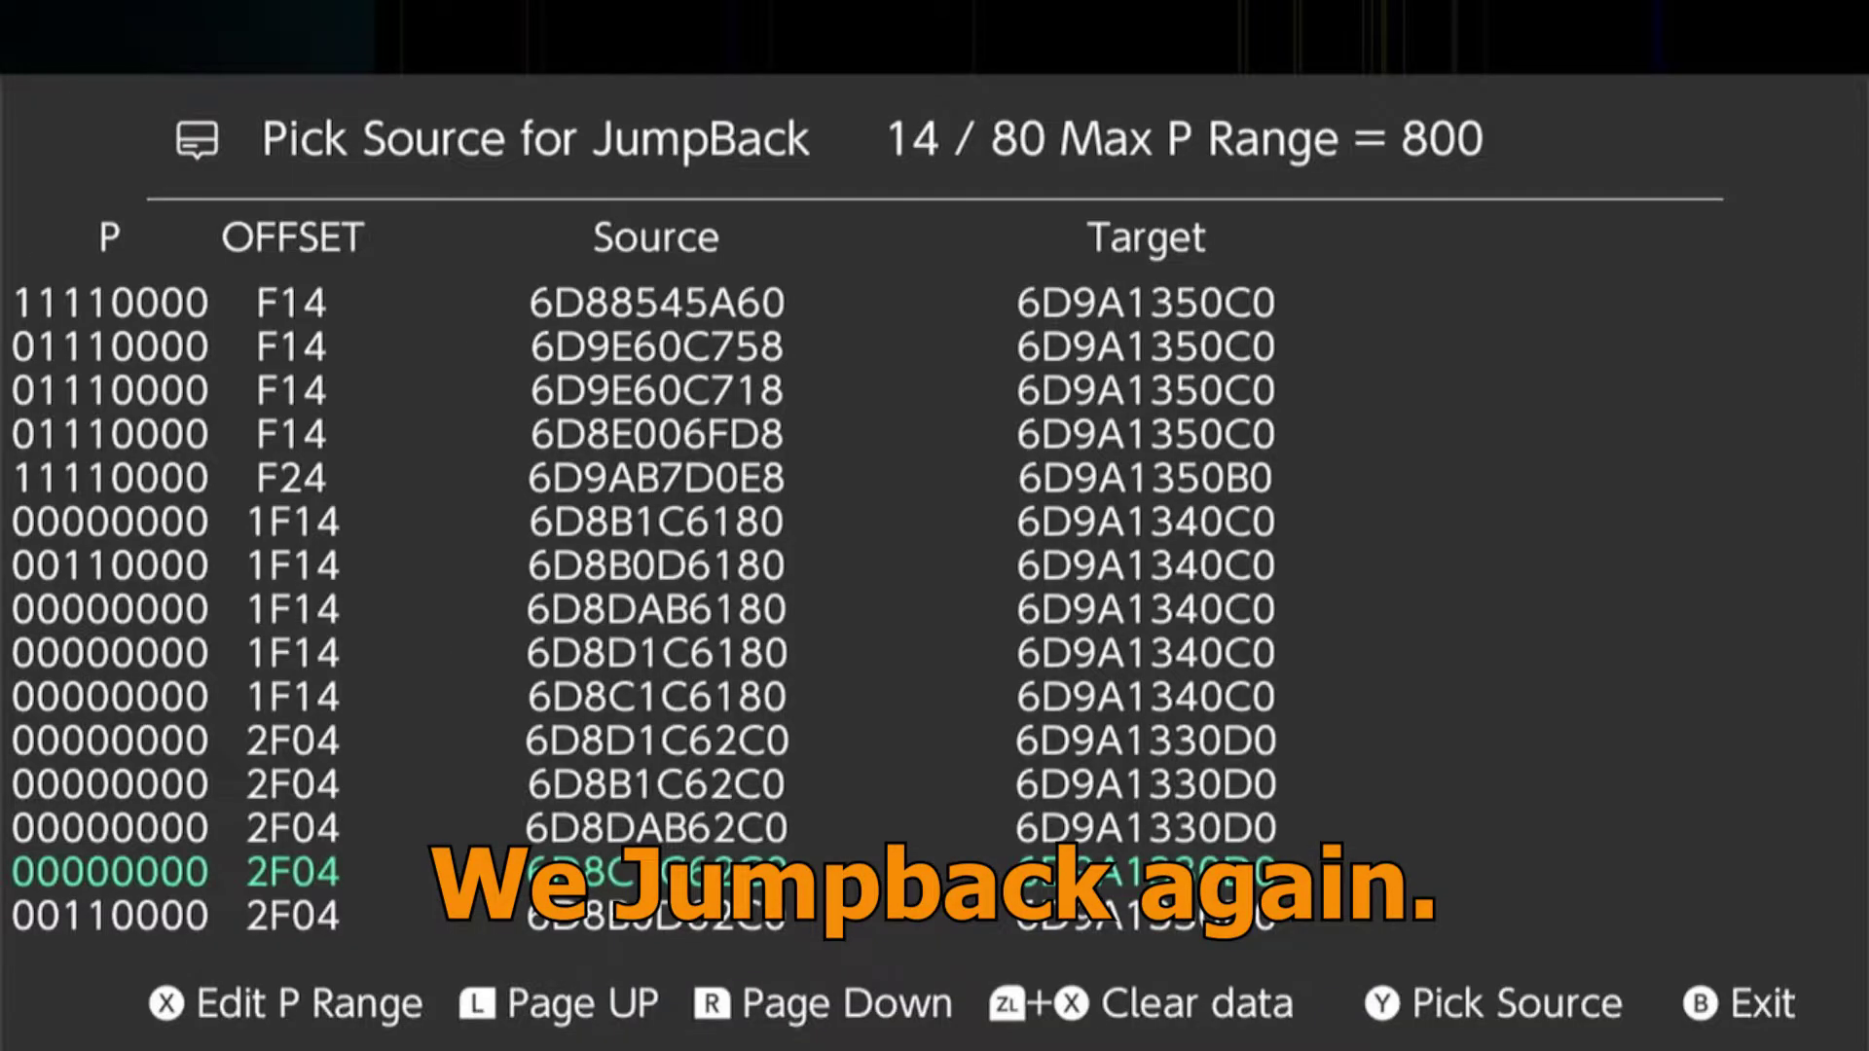
key("Up")
key("Up")
key("Up")
key("Up")
key("Up")
key("Up")
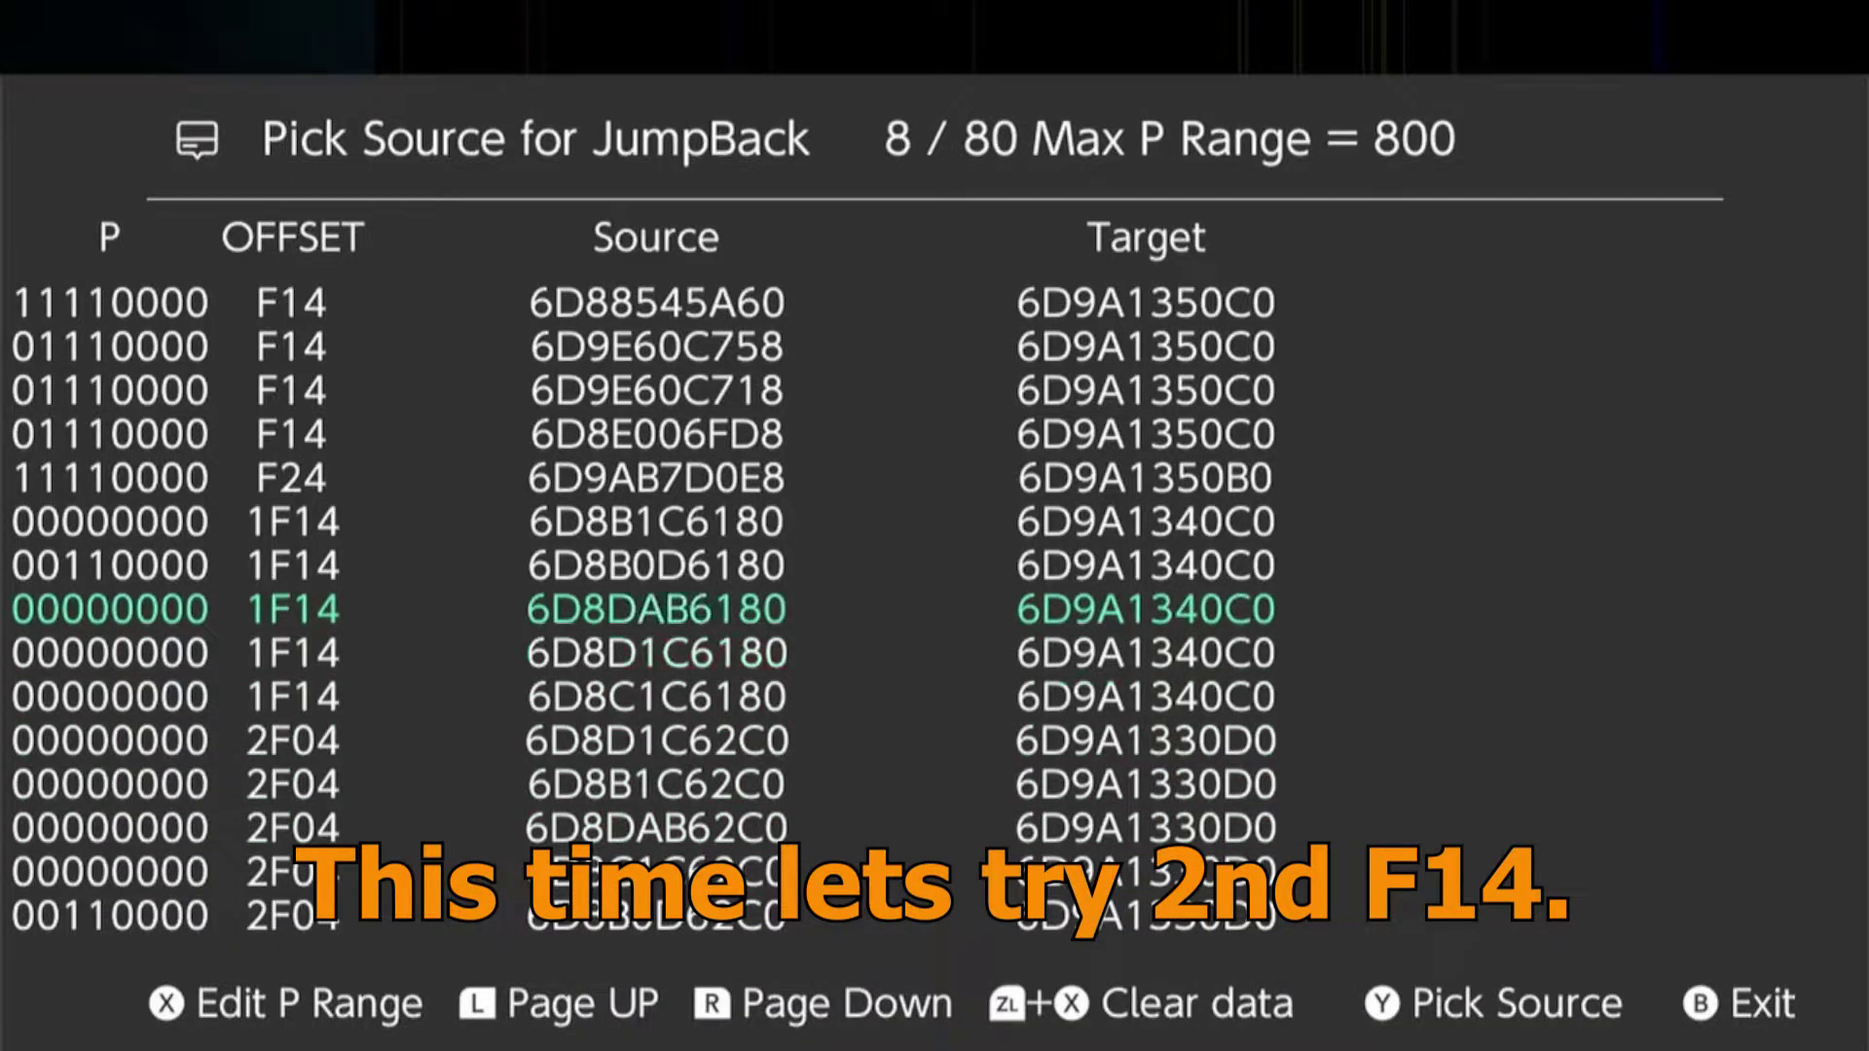
key("Up")
key("Up")
key("Up")
key("Up")
key("Up")
key("Up")
key("Up")
key("Down")
key("Return")
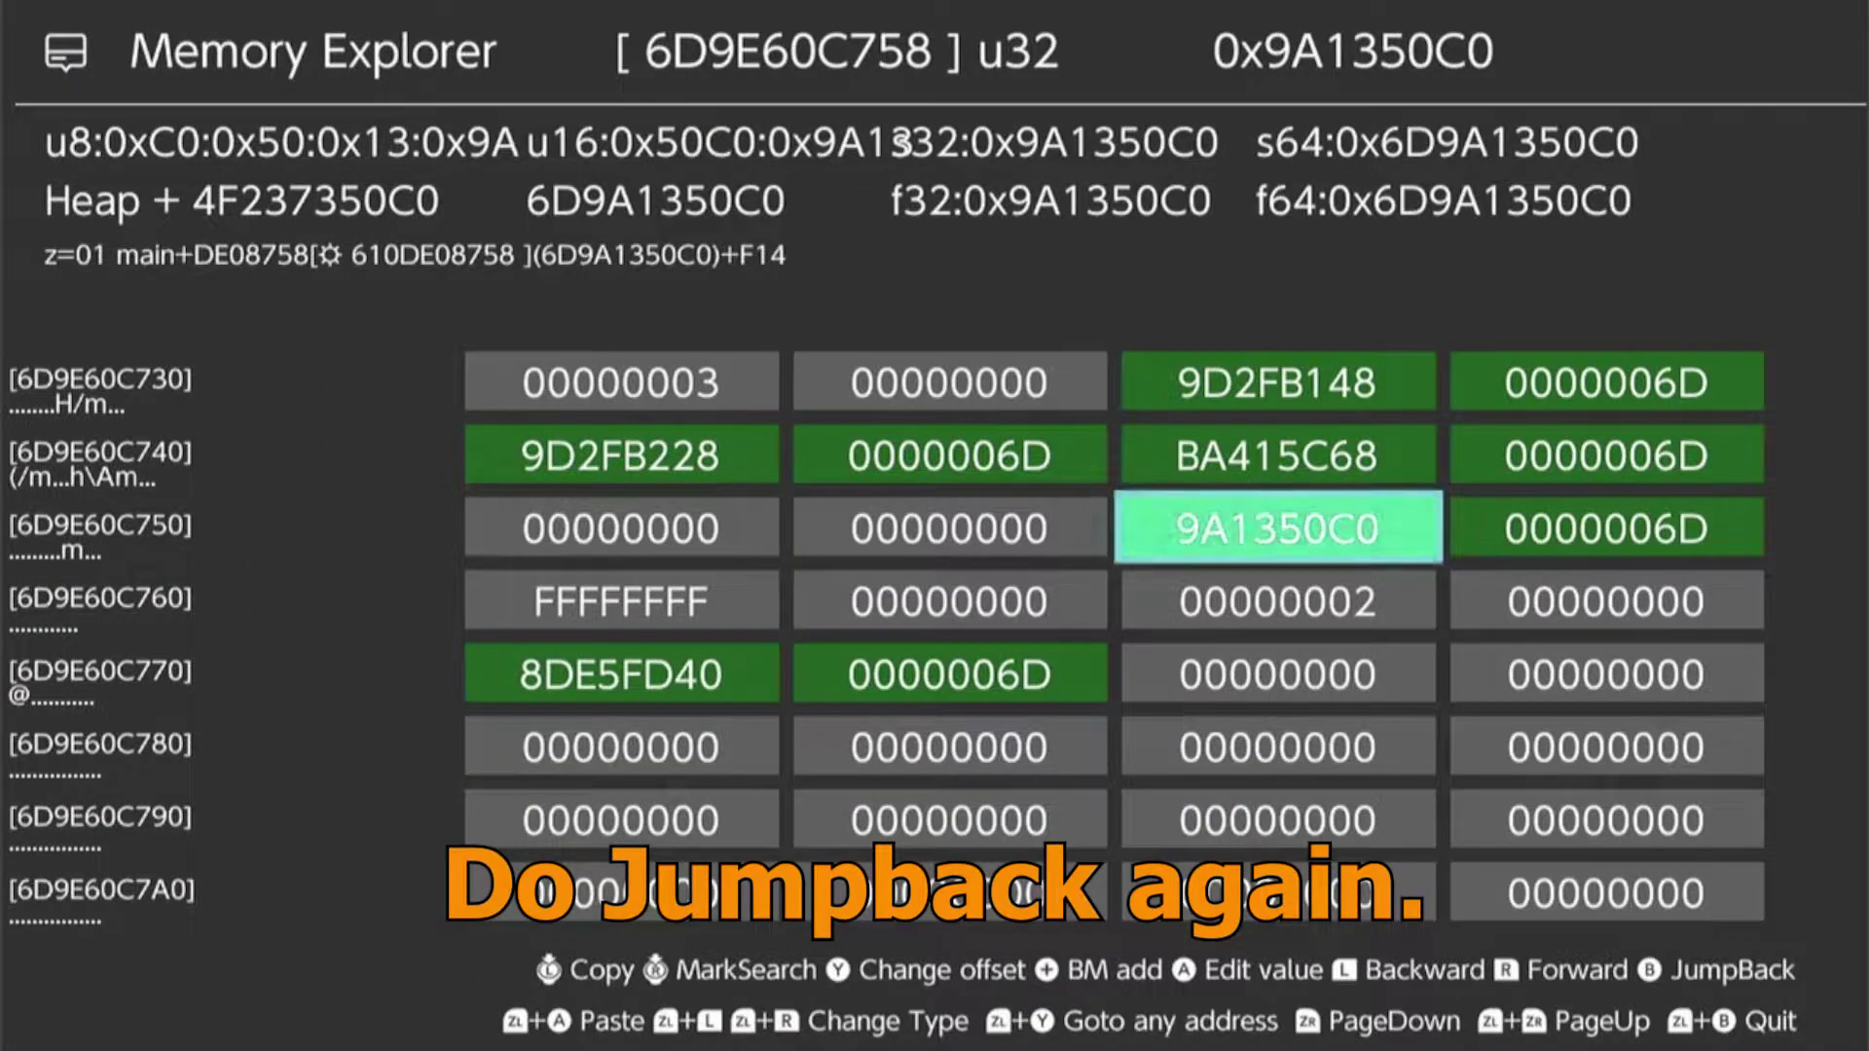
Jump back again from 6D9E60C758 and pick the first source, 6D9D2FB2C0 with offset 030.
key("b")
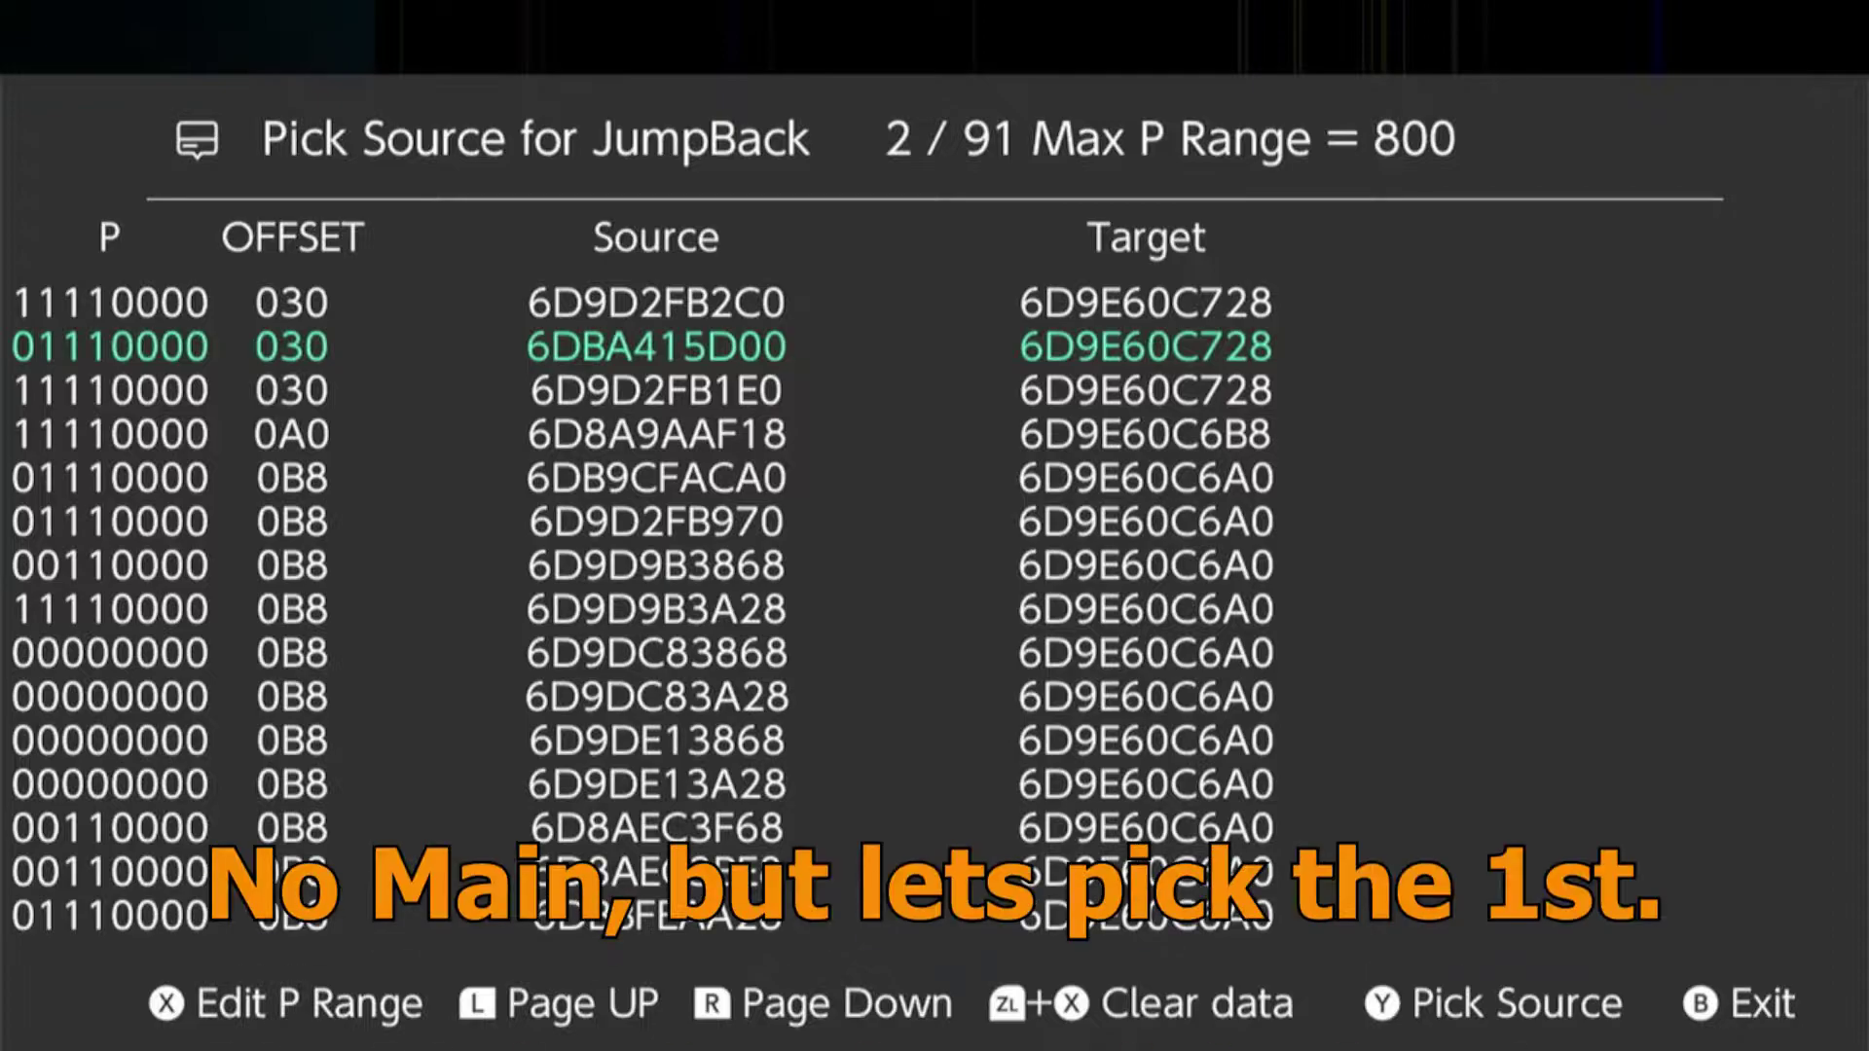
key("Up")
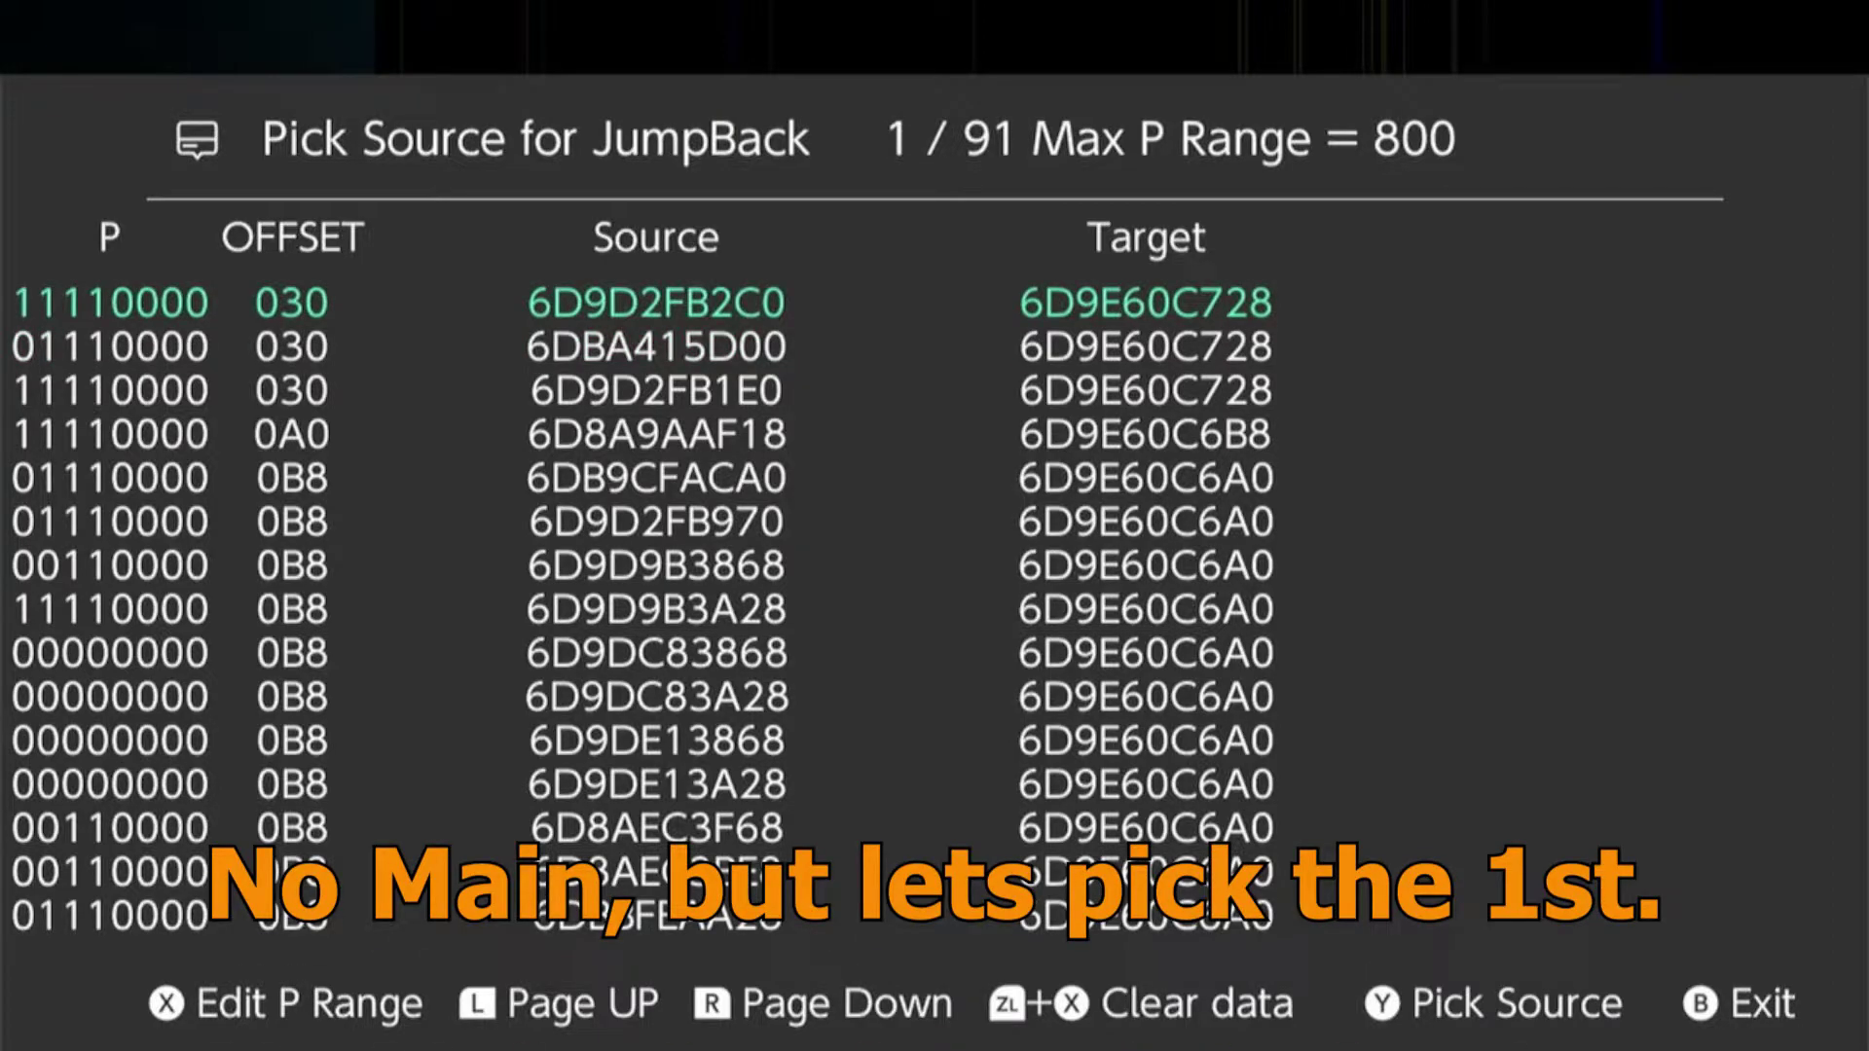
key("Up")
key("y")
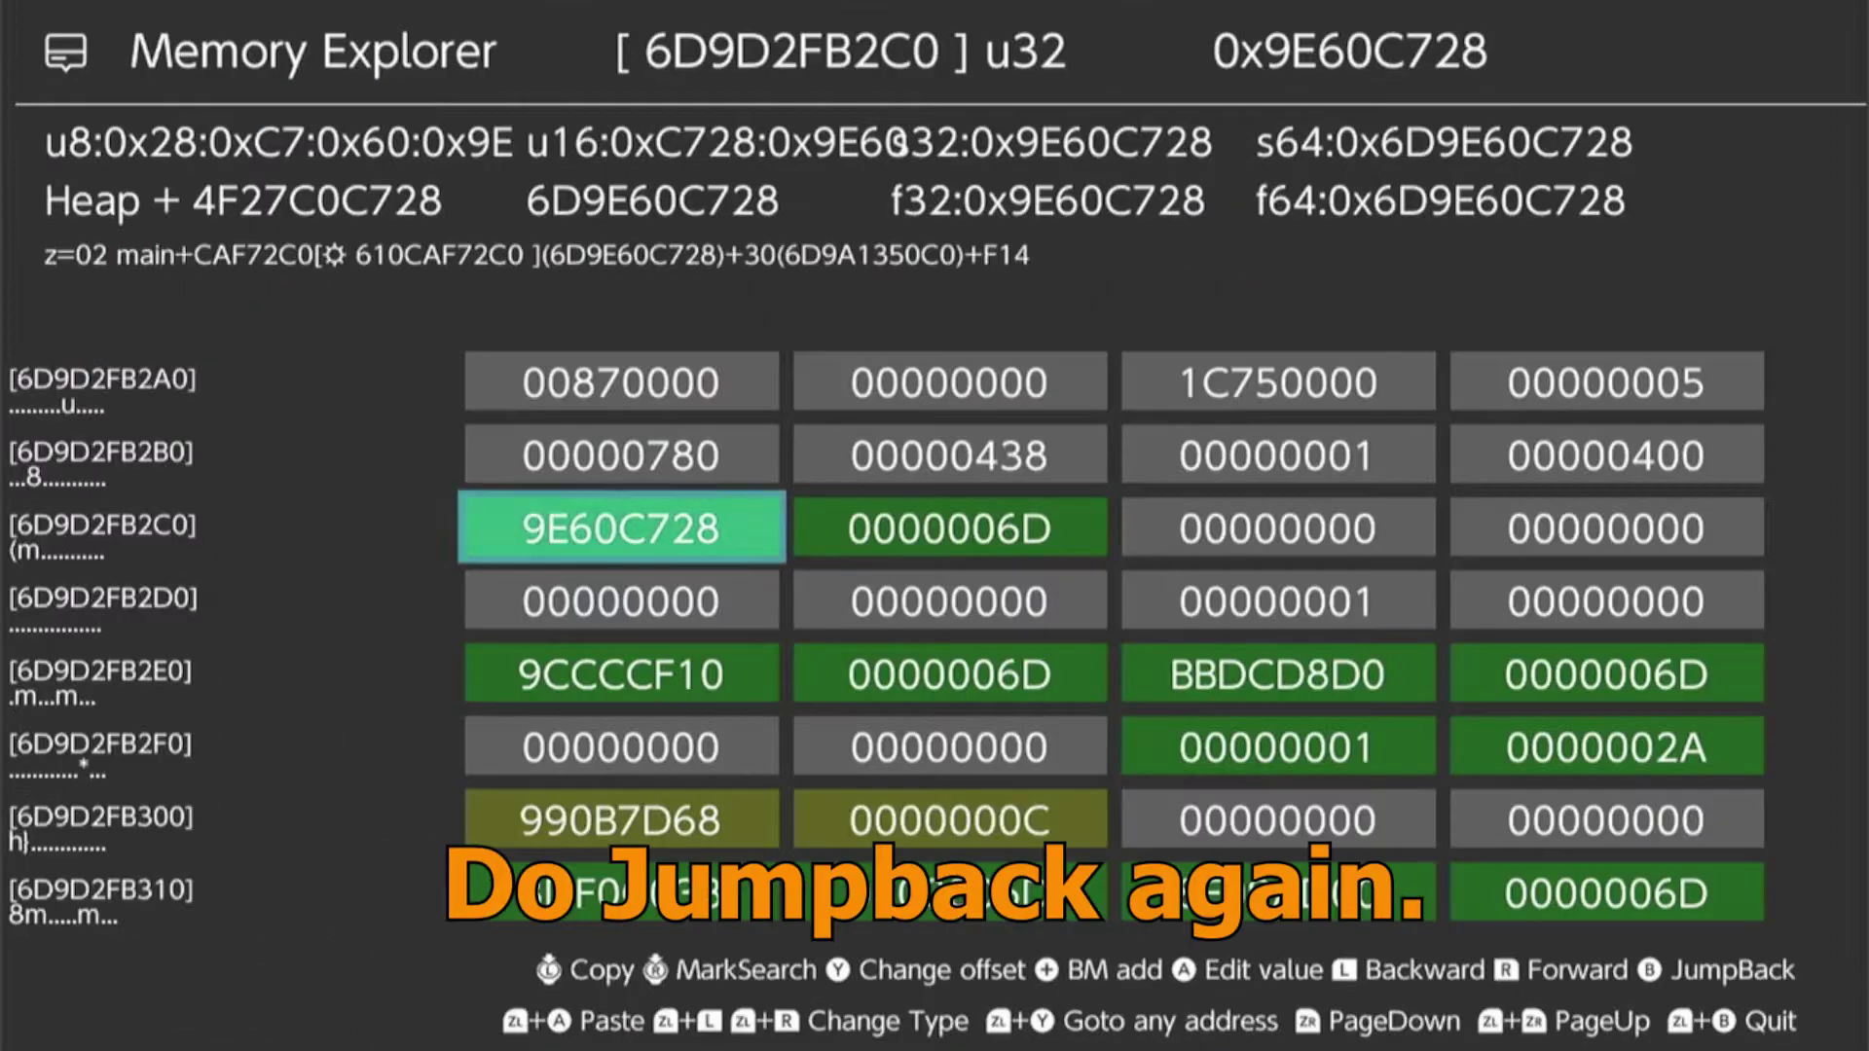
Jump back from 6D9D2FB2C0 and pick the source Main+096A22D0 with offset 260.
key("b")
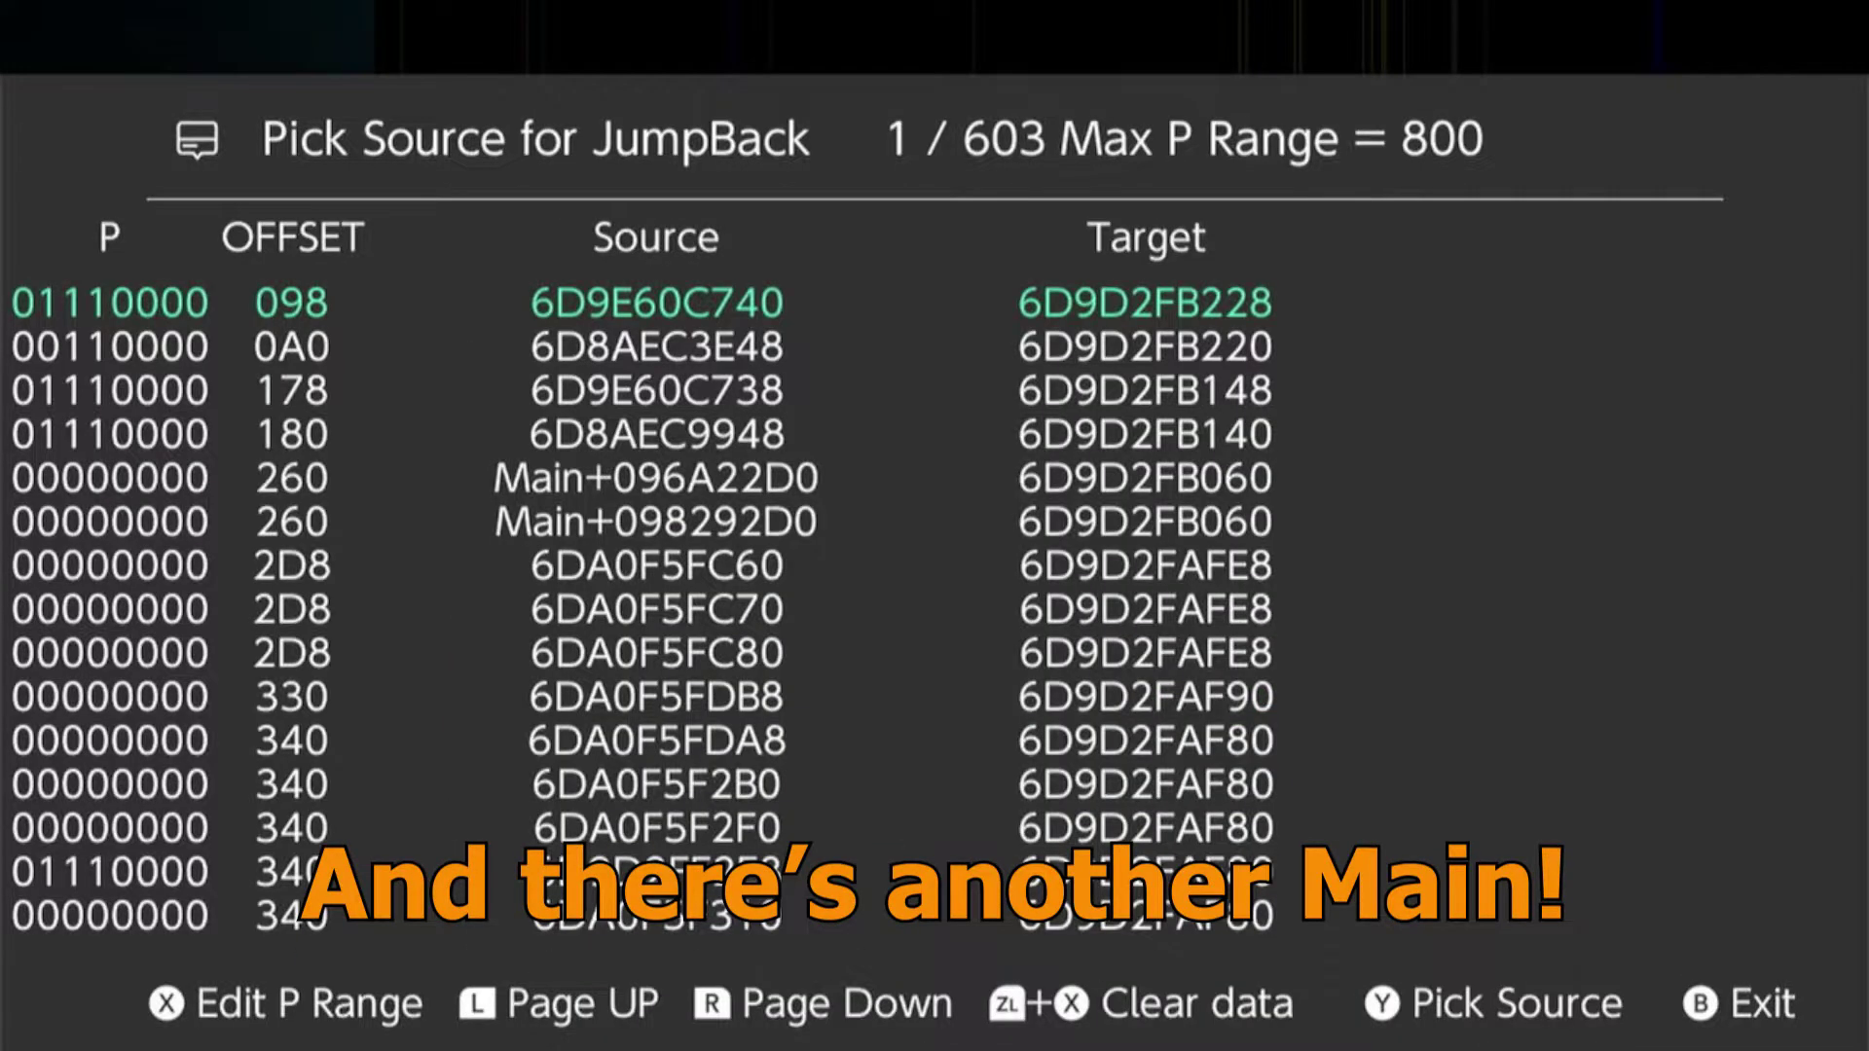
key("Down")
key("Down")
key("Down")
key("Down")
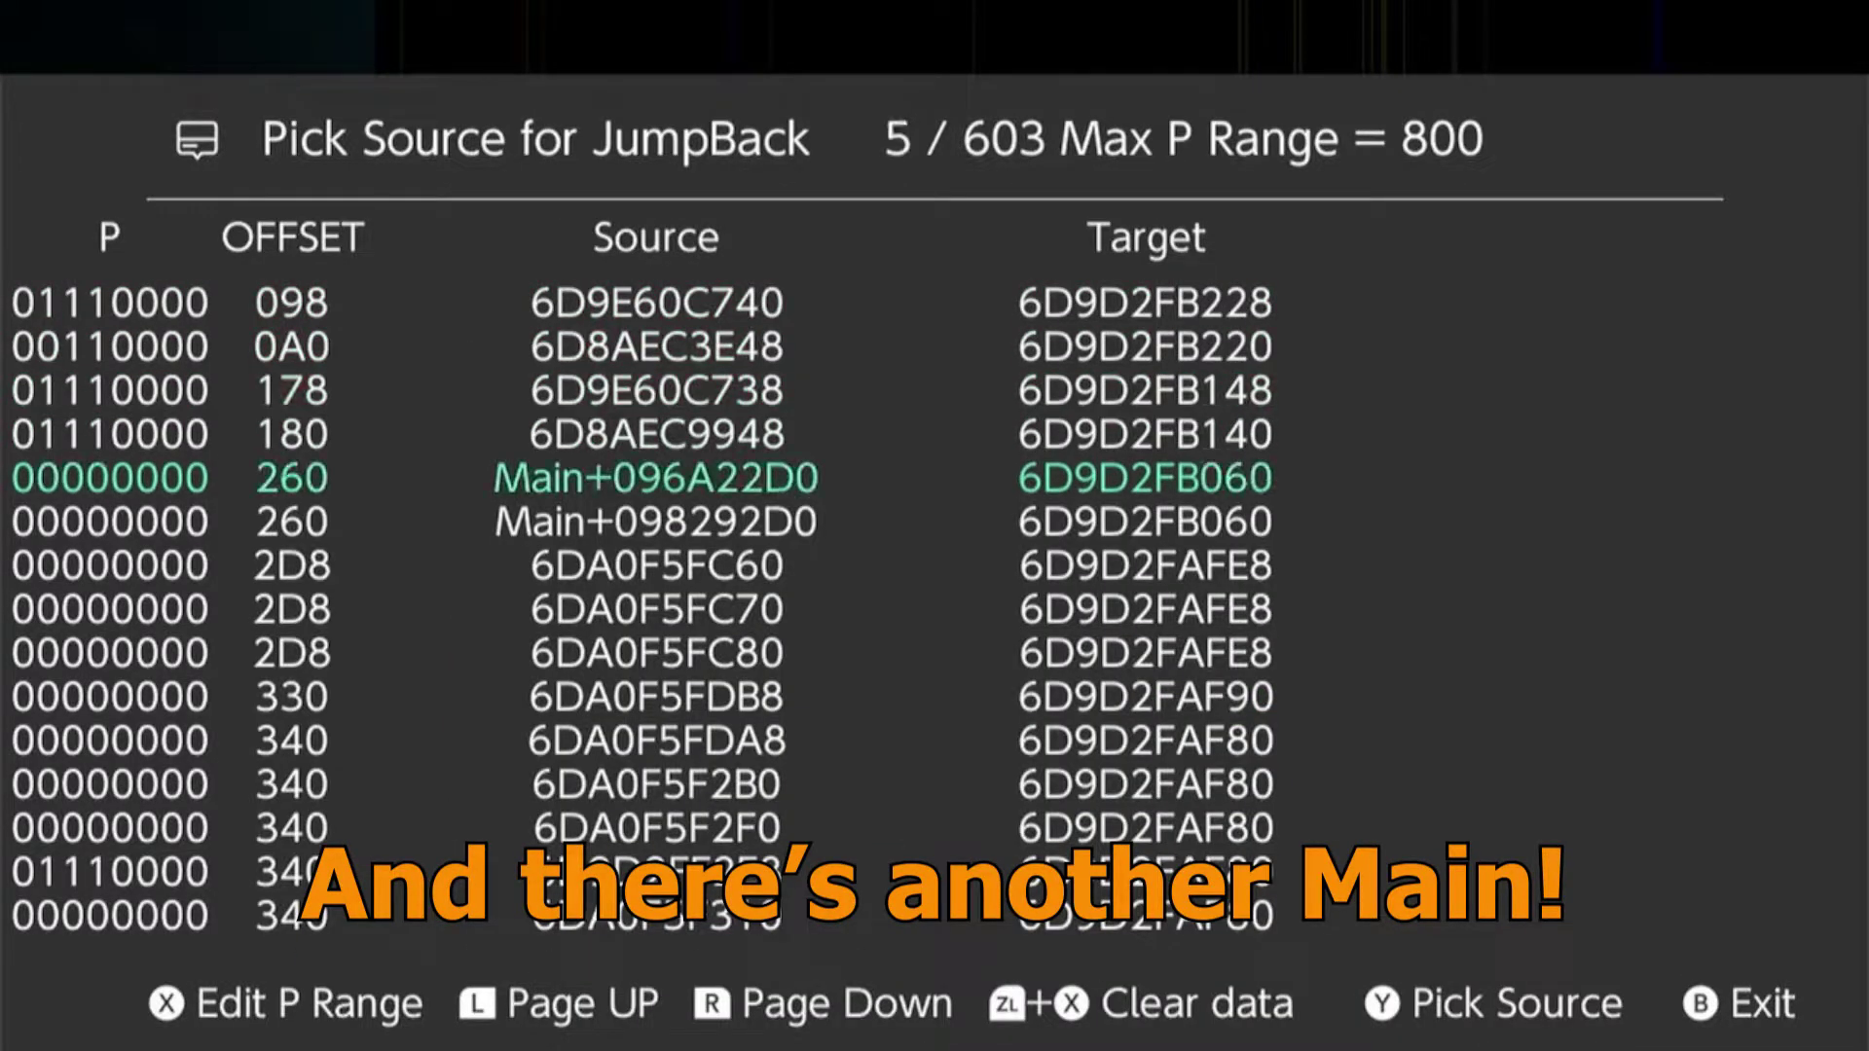
key("y")
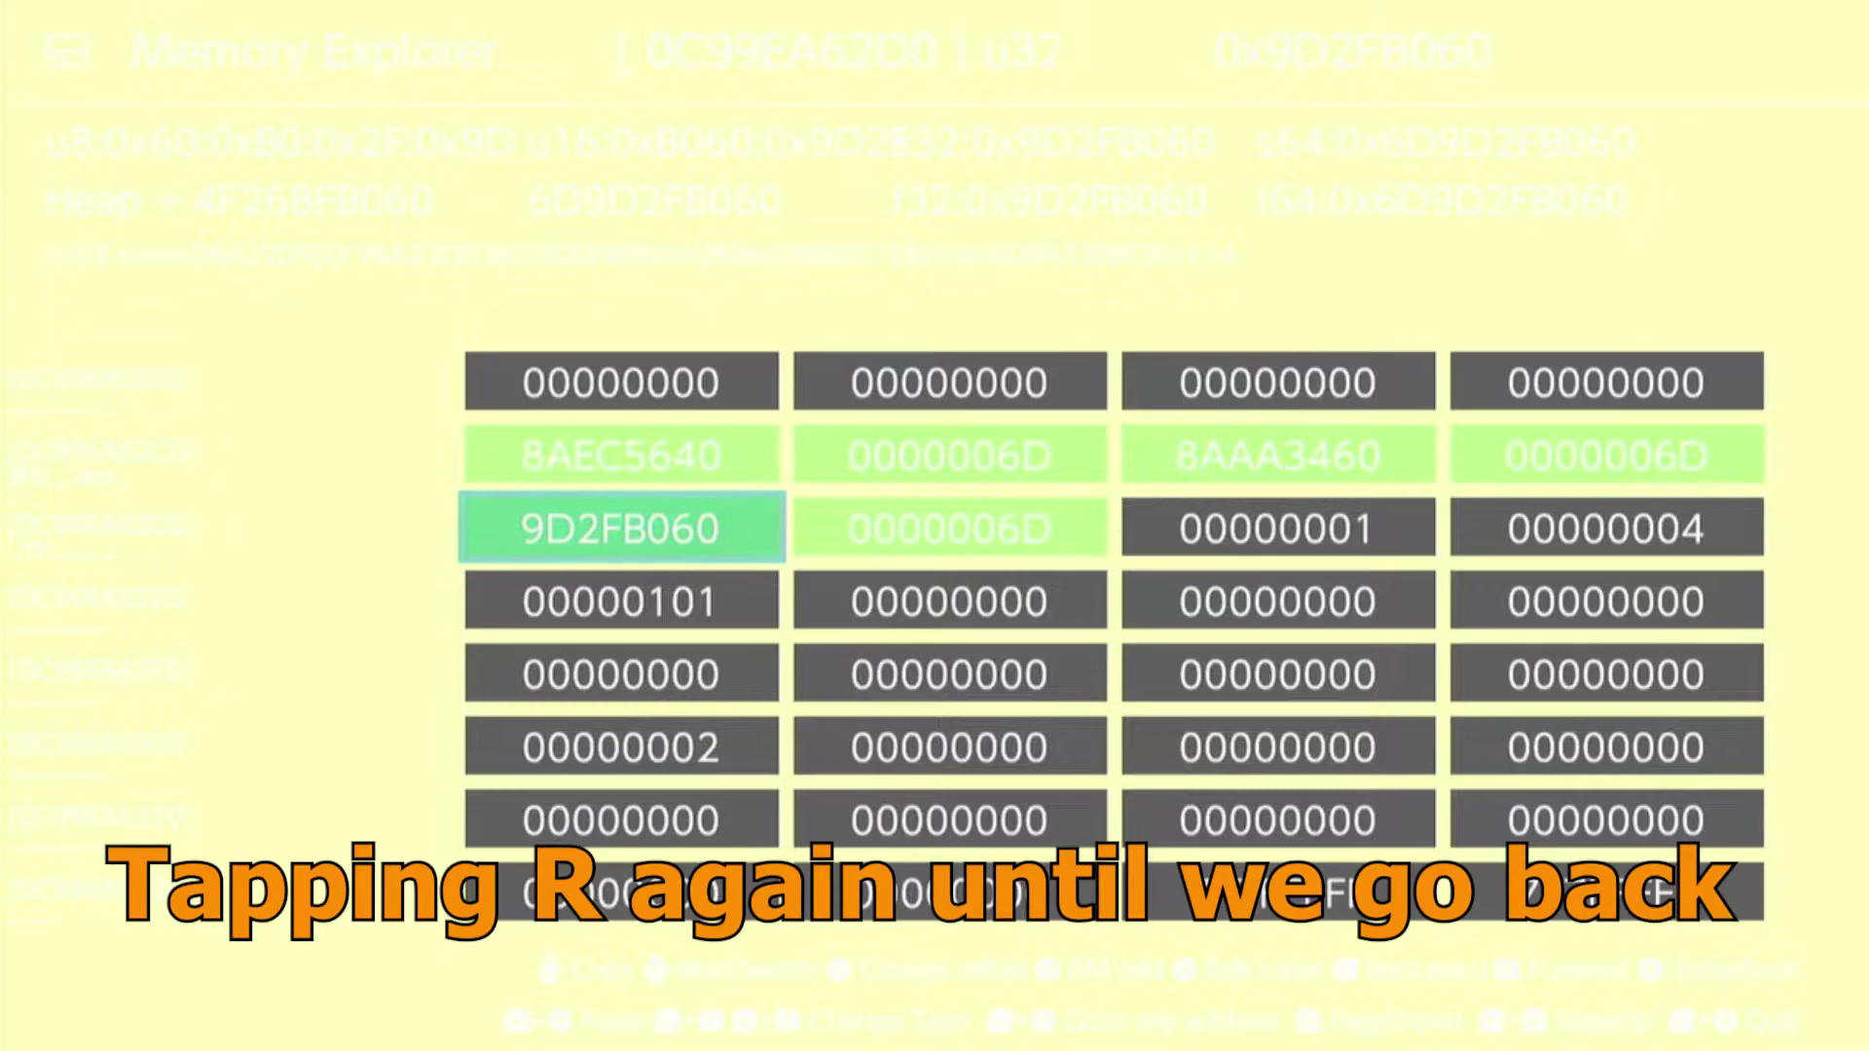
Follow the new chain from Main+096A22D0 forward to 6D9A135FD4 and bookmark it with the label FPS2.
key("r")
key("r")
key("r")
key("r")
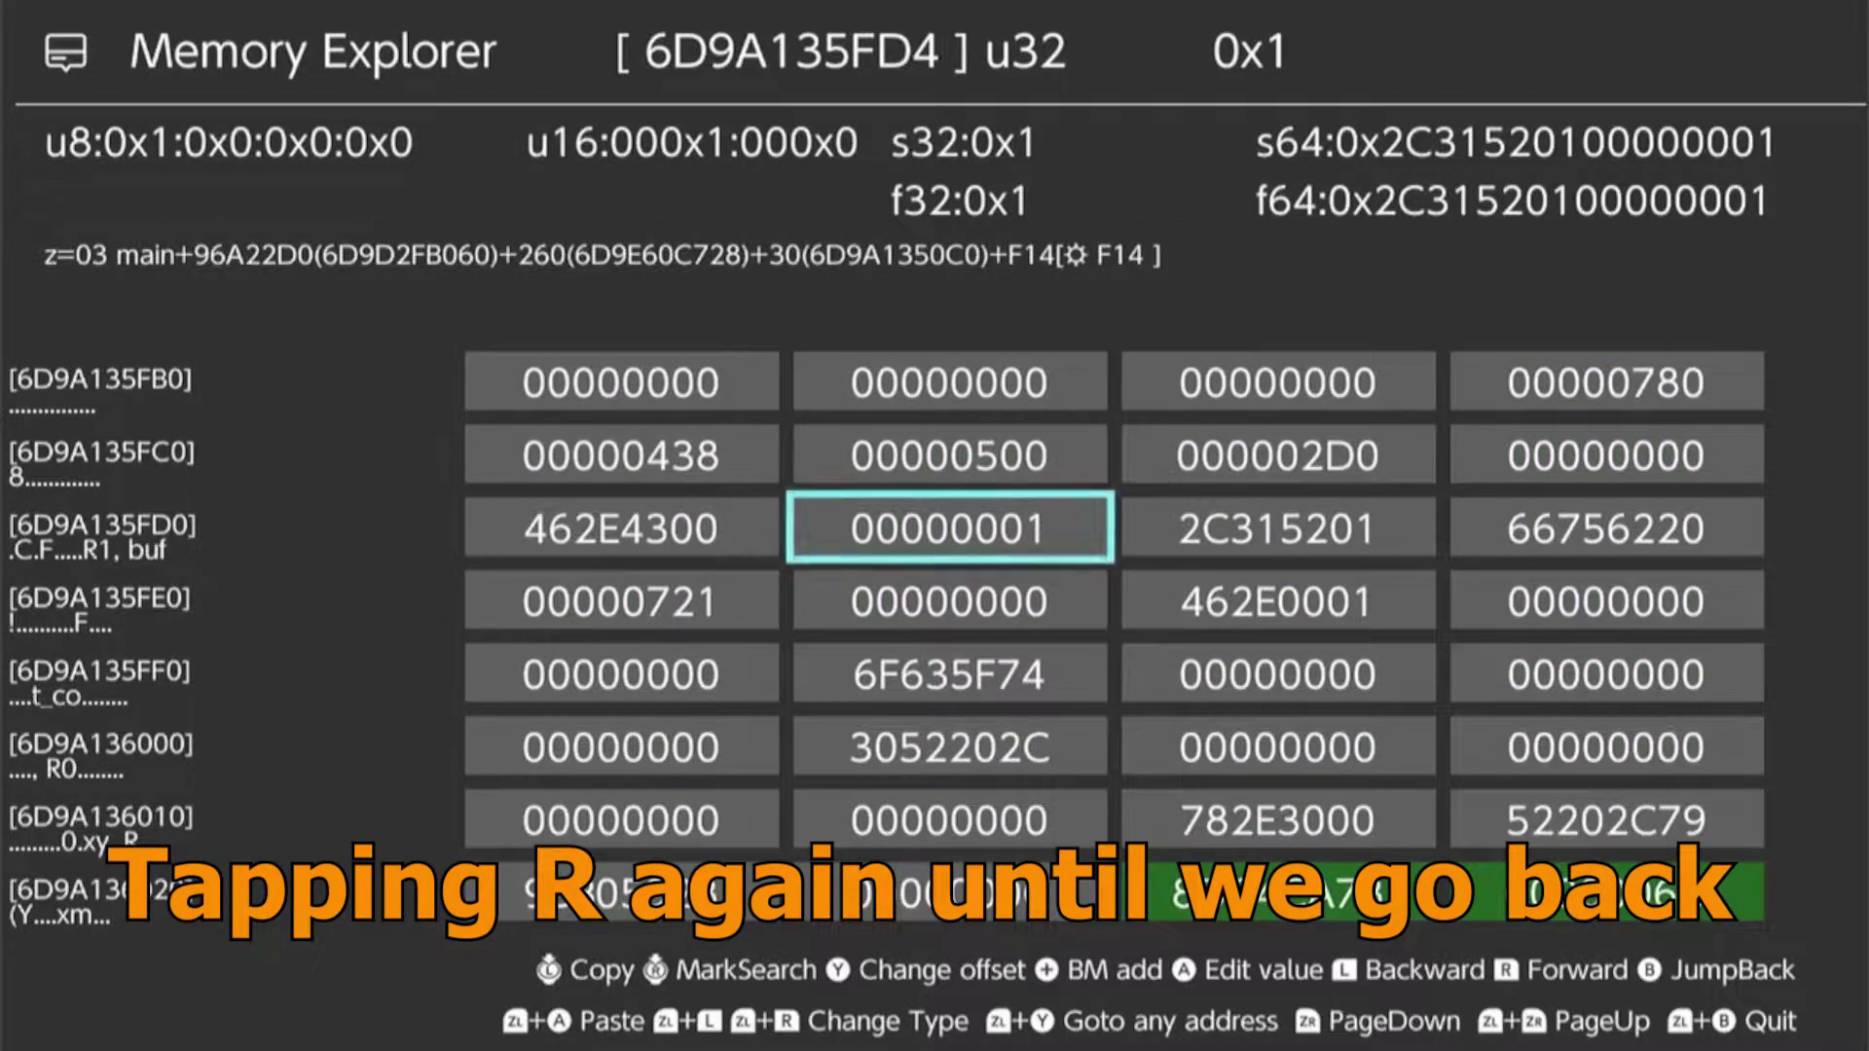
key("plus")
key("Right")
key("Right")
key("Down")
key("Right")
key("Down")
key("shift")
type("F")
key("Right")
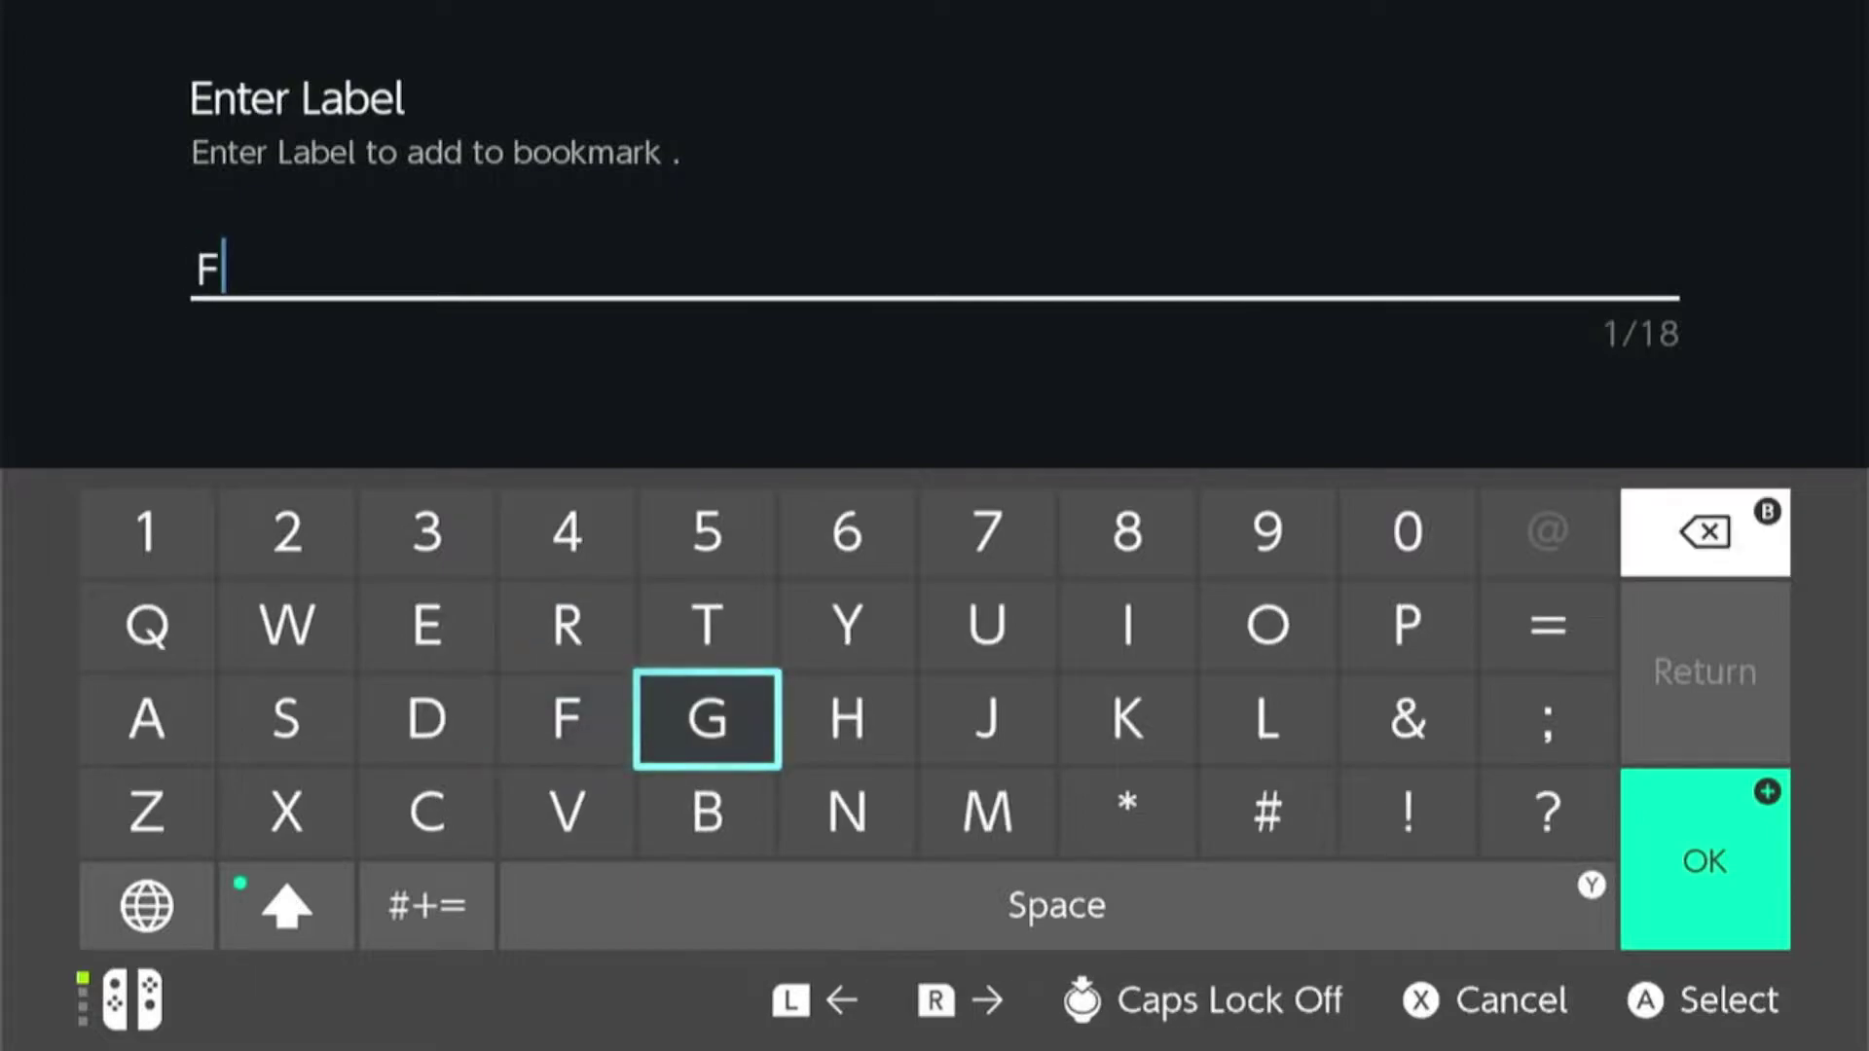
key("Right")
key("Right")
key("Right")
key("Right")
key("Right")
key("Right")
key("Up")
key("Up")
key("Down")
key("Left")
type("P")
key("Left")
key("Left")
key("Left")
key("Left")
key("Left")
key("Left")
key("Left")
key("Left")
key("Left")
key("Down")
key("Right")
type("S")
key("Up")
key("Up")
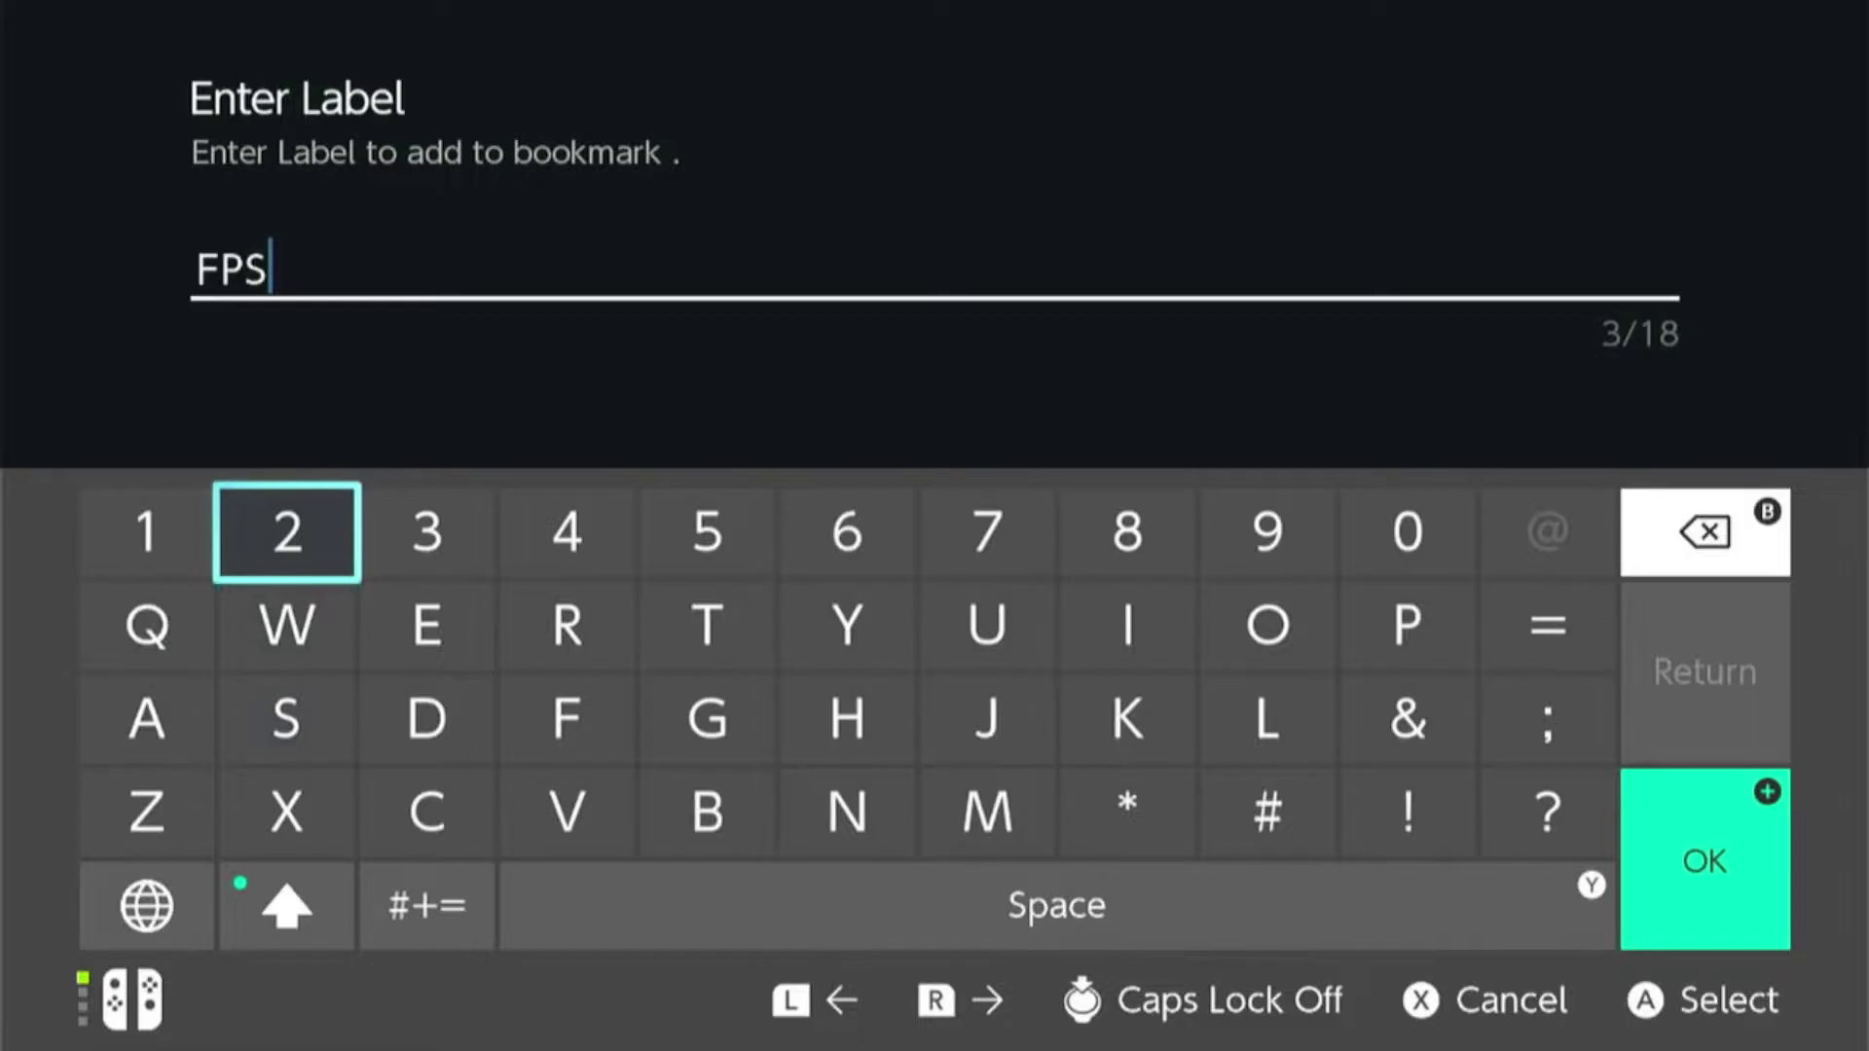
type("2")
key("Return")
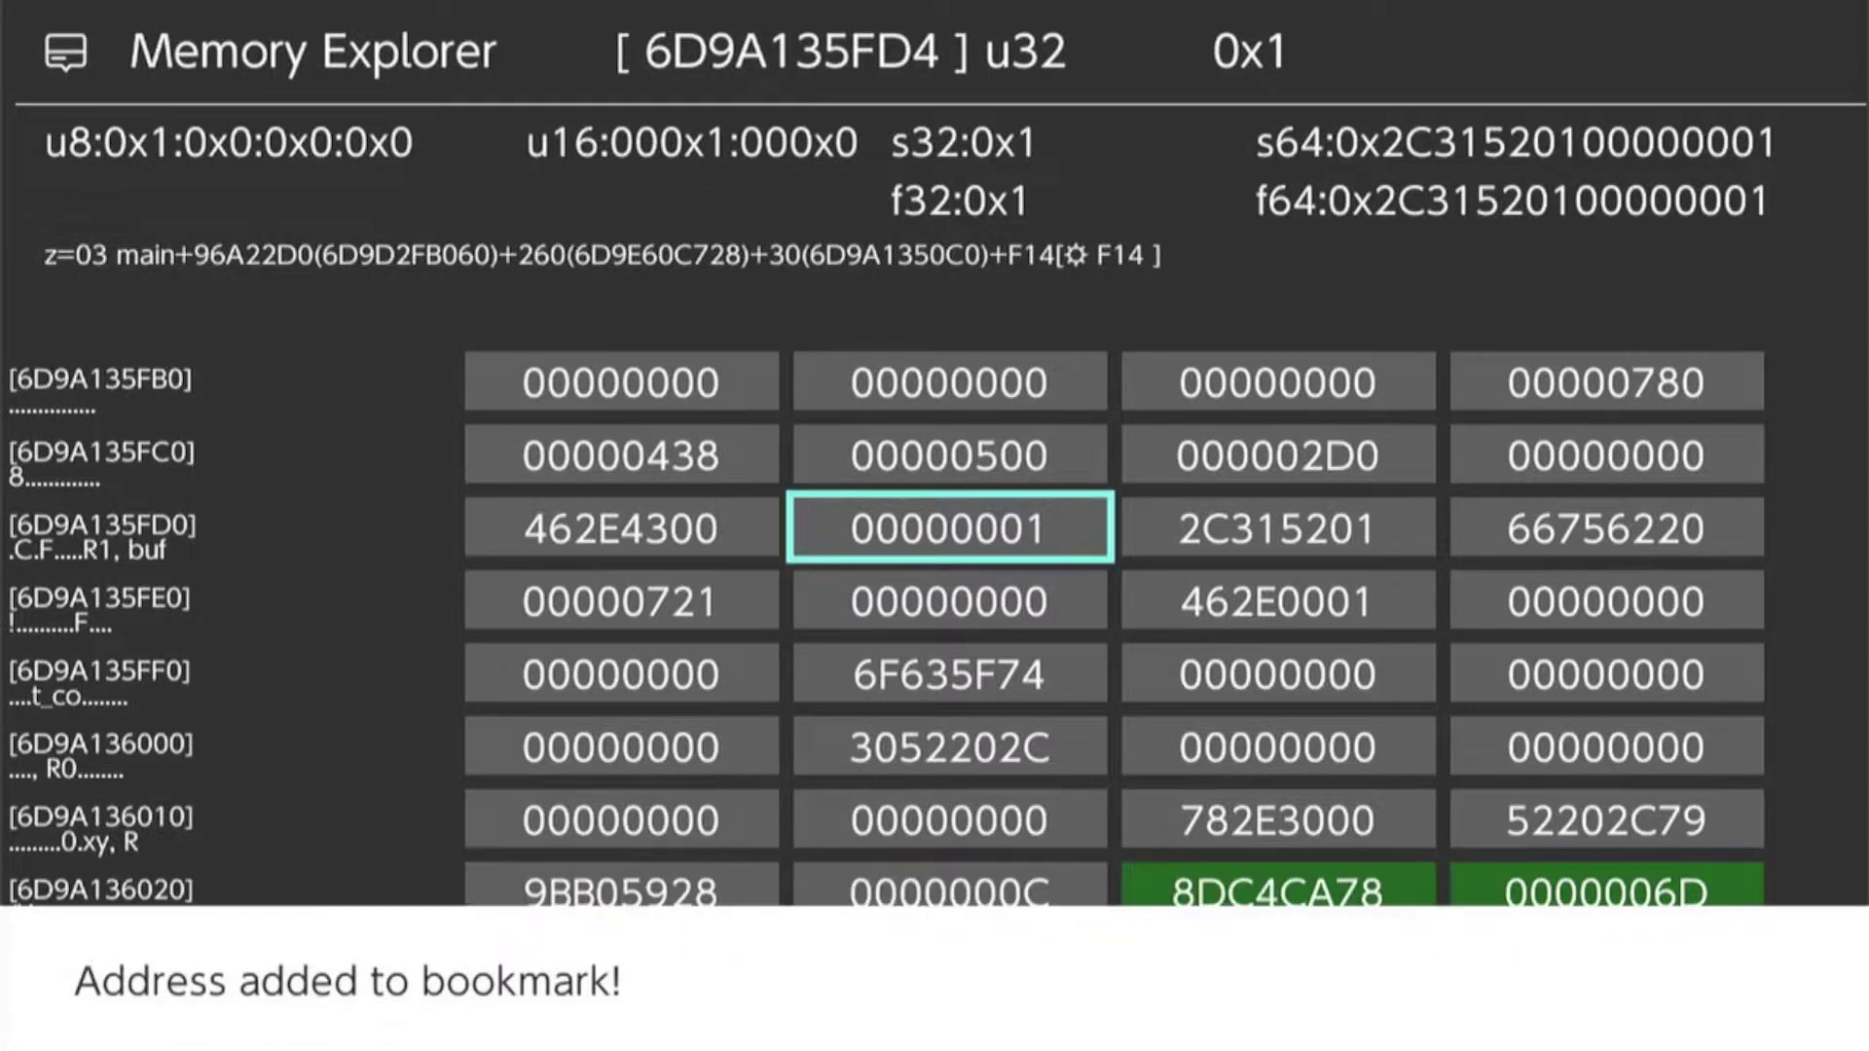
List the JumpBack sources for 6D9A135FD4 again and pick the third F14 source, 6D9E60C718.
key("Return")
key("Up")
key("Up")
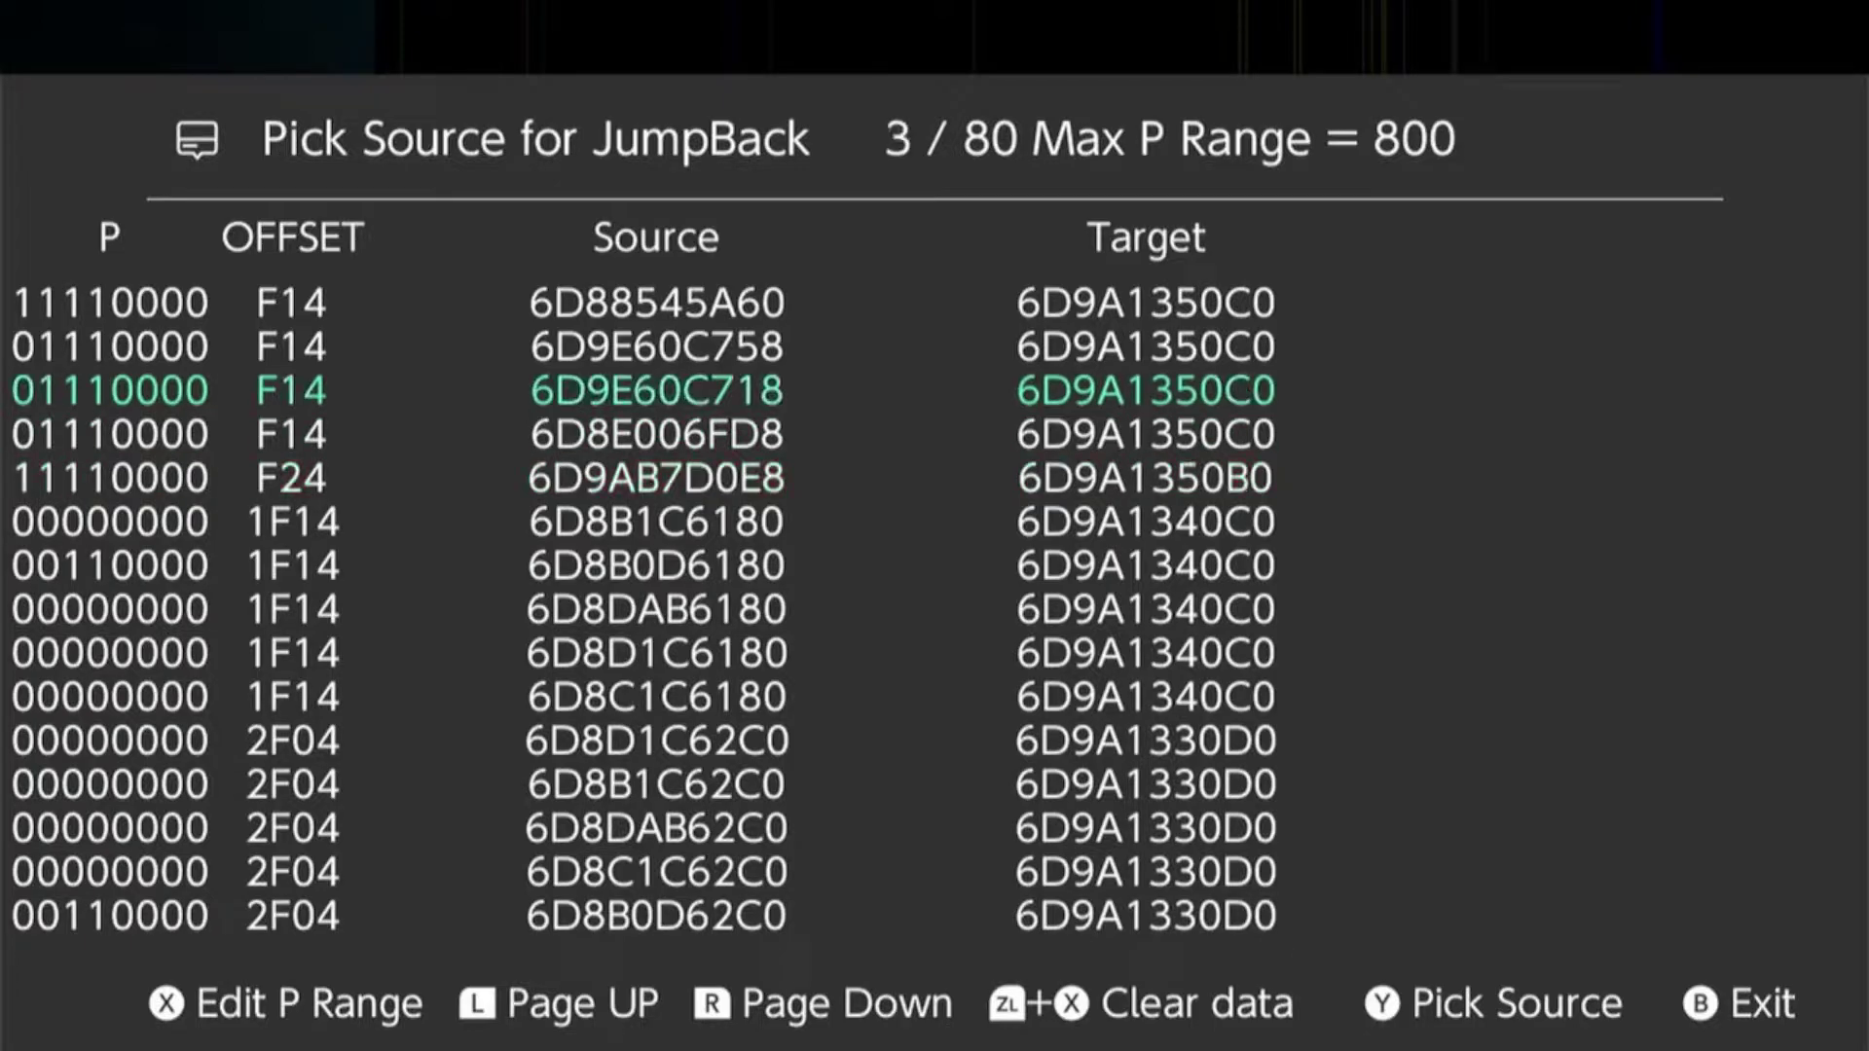
key("Return")
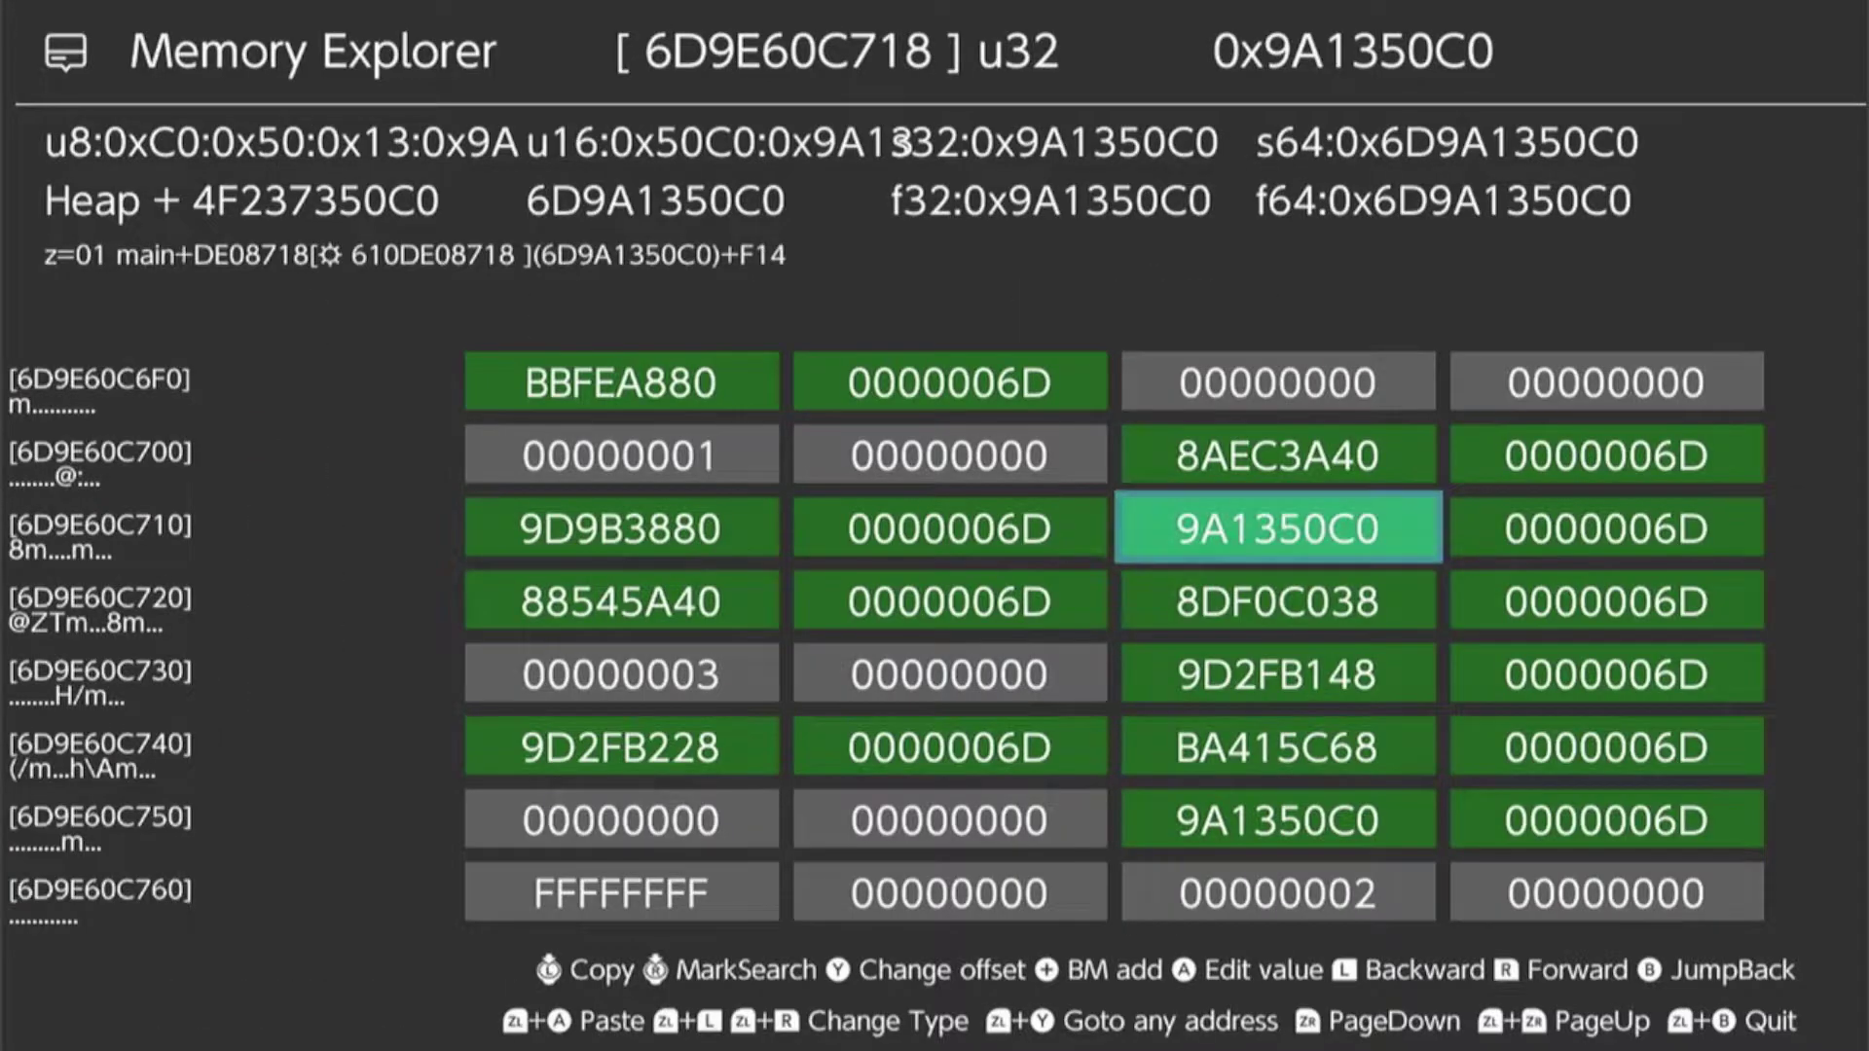
Jump back from 6D9E60C718 and pick the first source, 6D8A9AAF18 with offset 060.
key("Return")
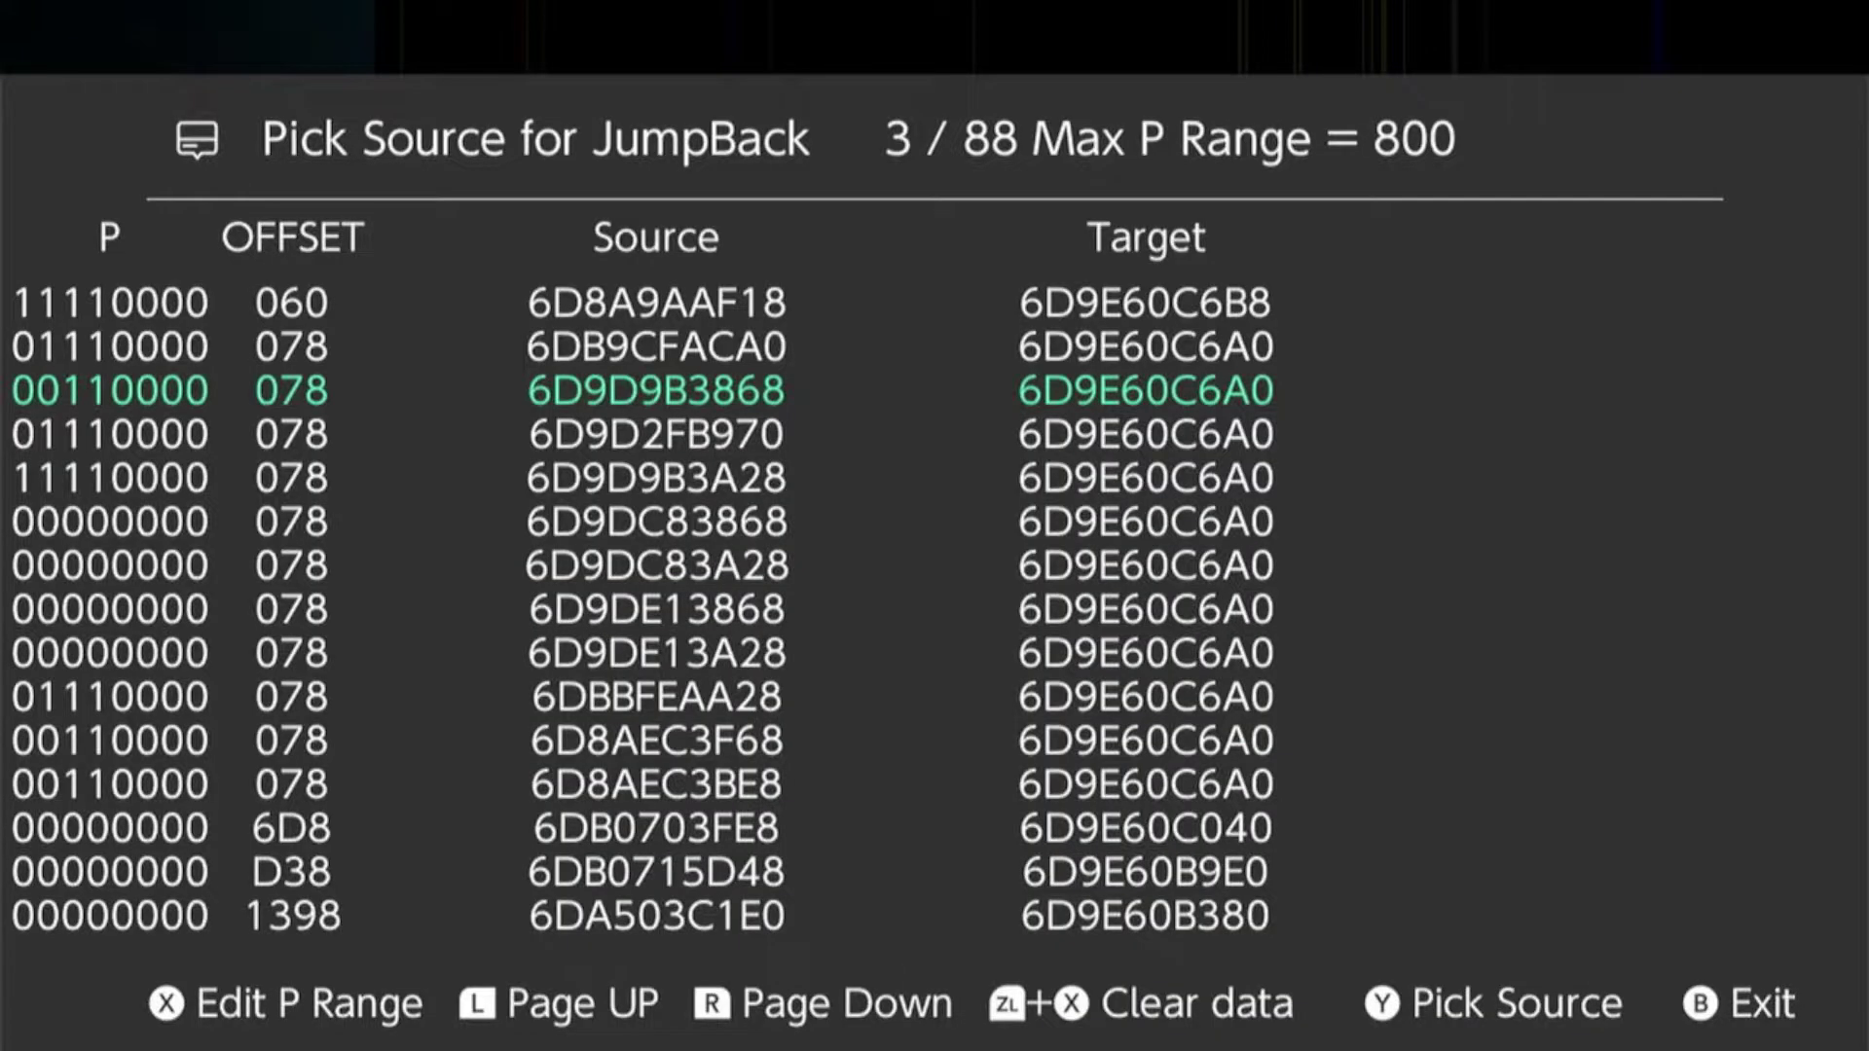
key("Up")
key("Up")
key("Return")
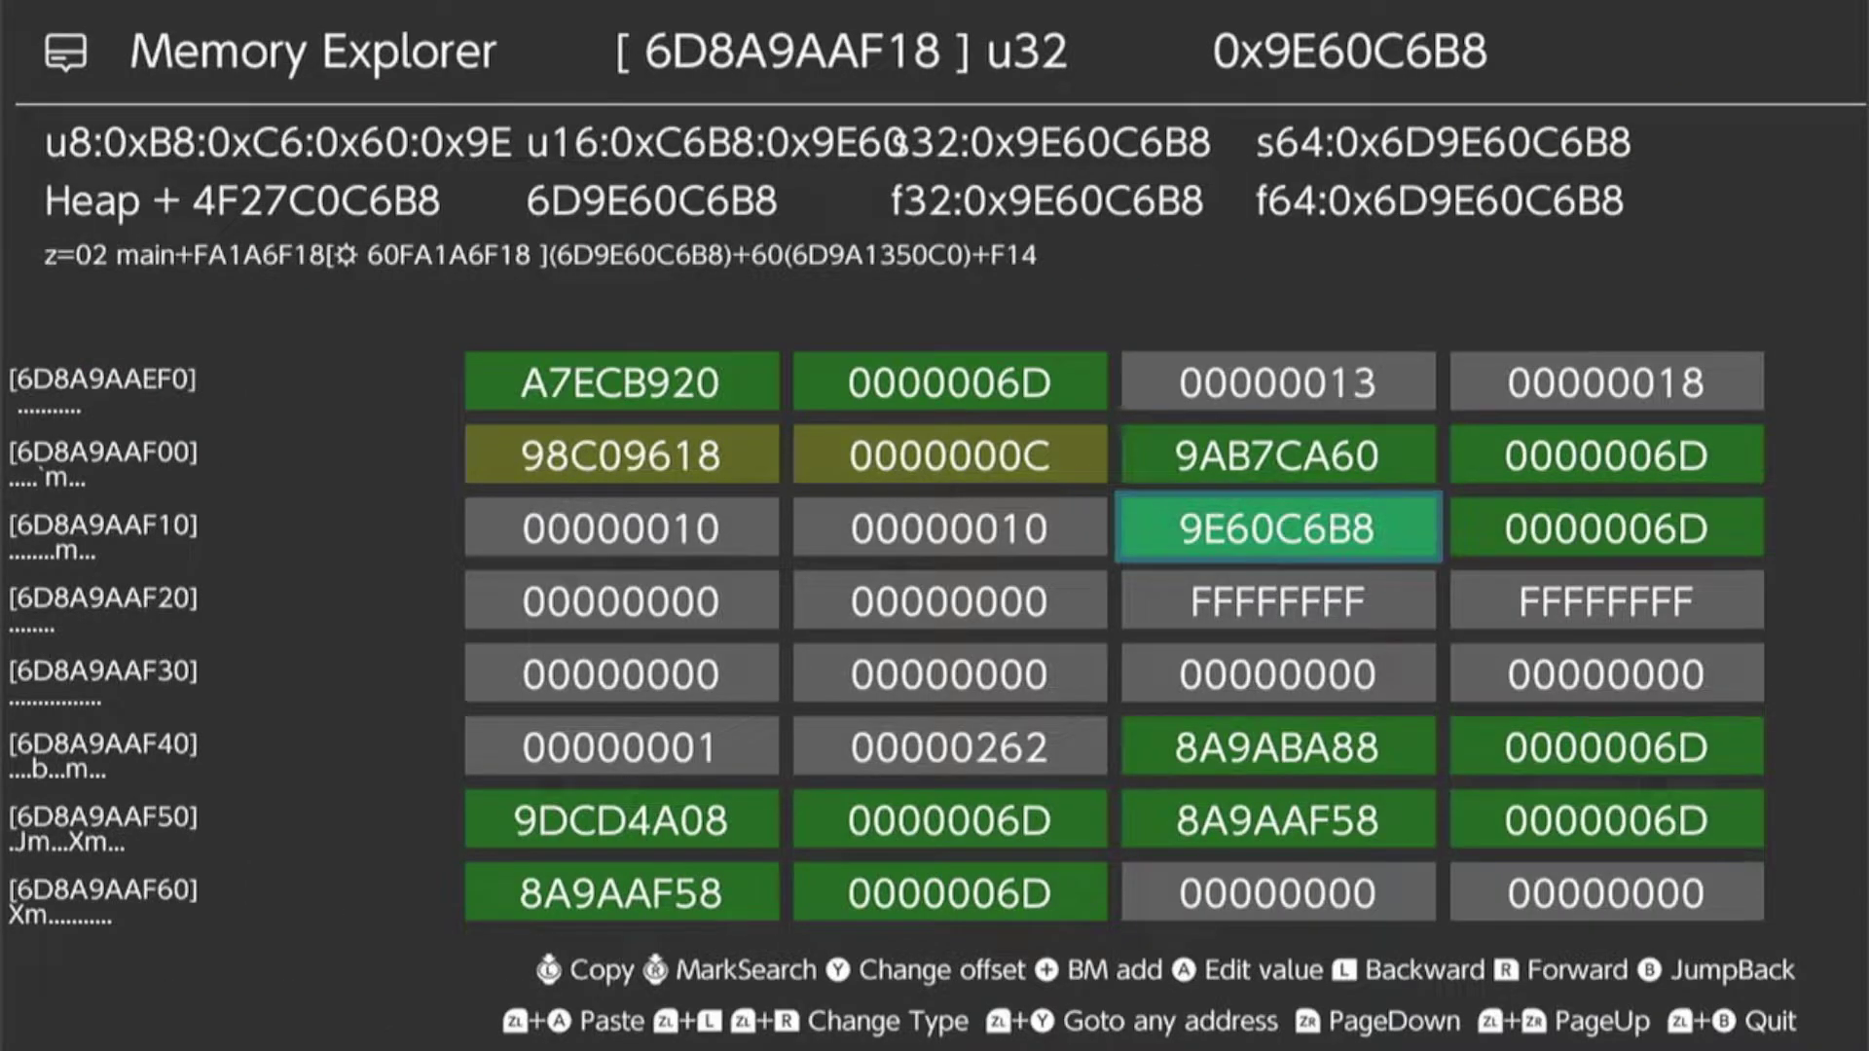
Jump back from 6D8A9AAF18, pick the source Main+08F14CB8 with offset 018, and follow the chain forward to 6D9A135FD4.
key("Return")
key("Down")
key("Down")
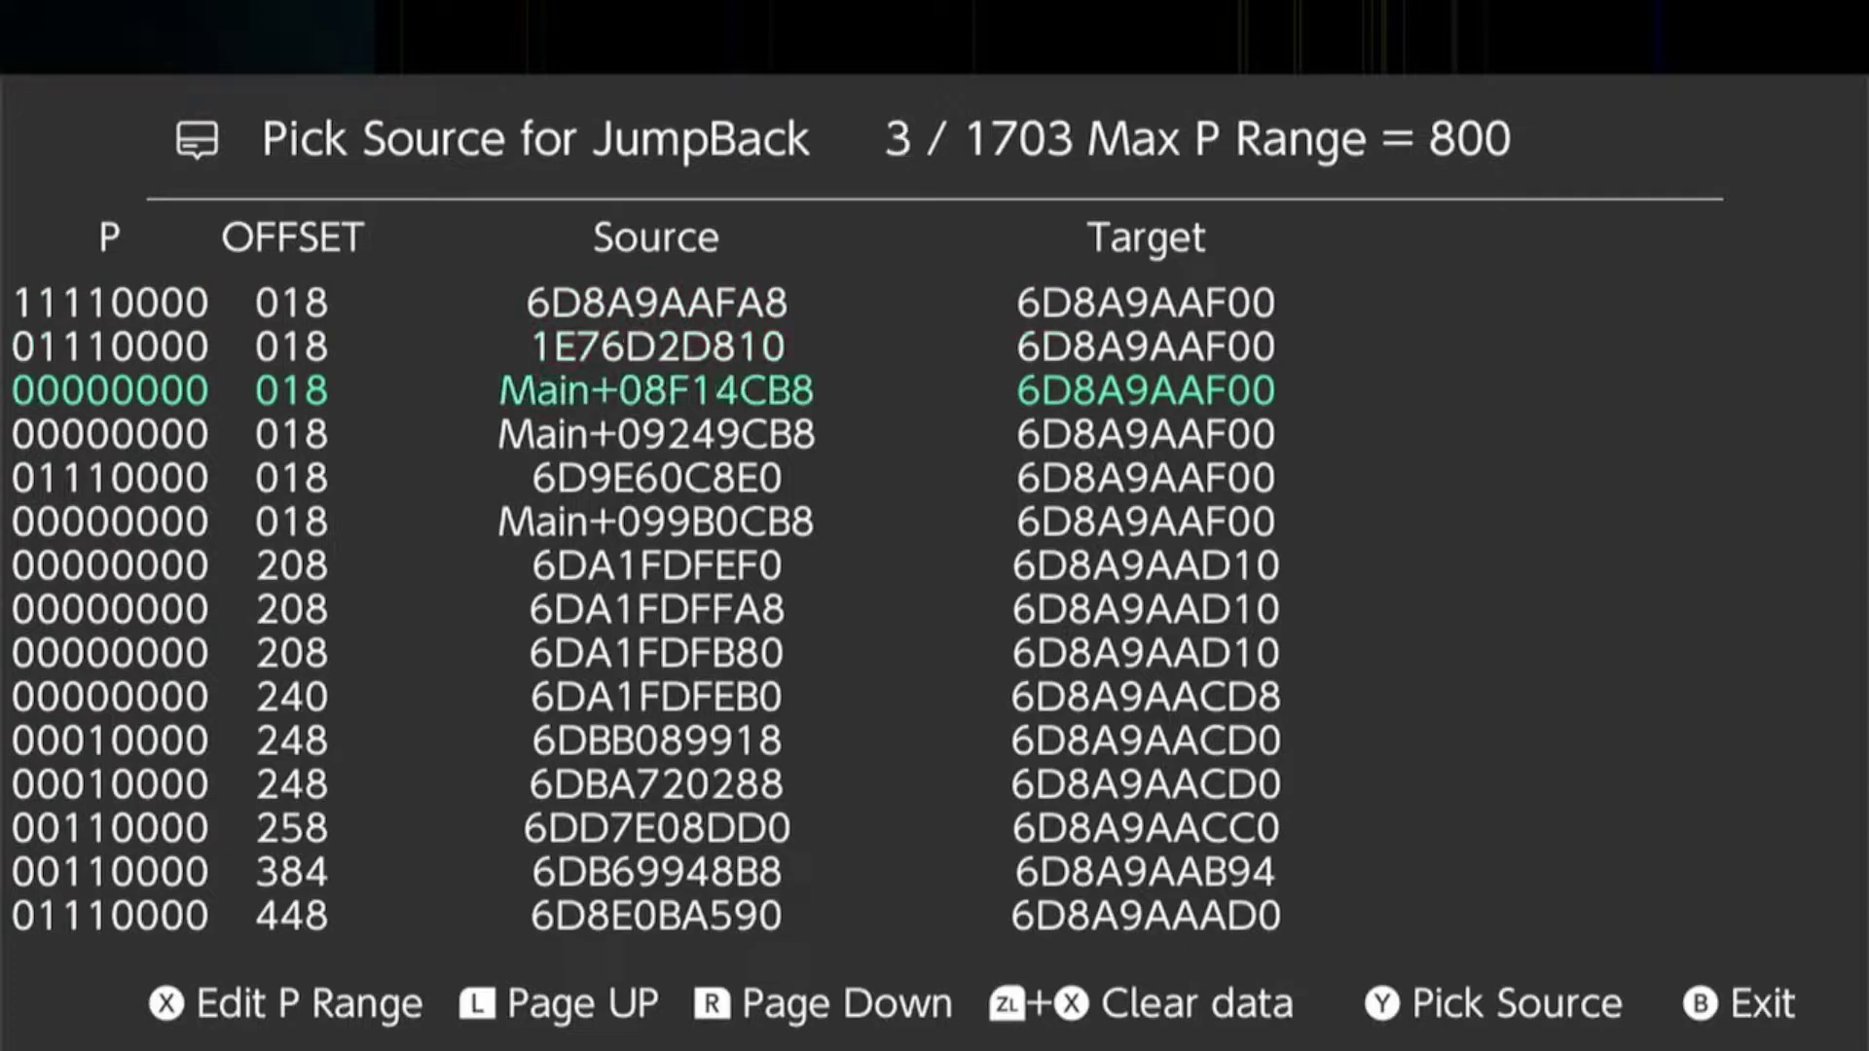
key("Return")
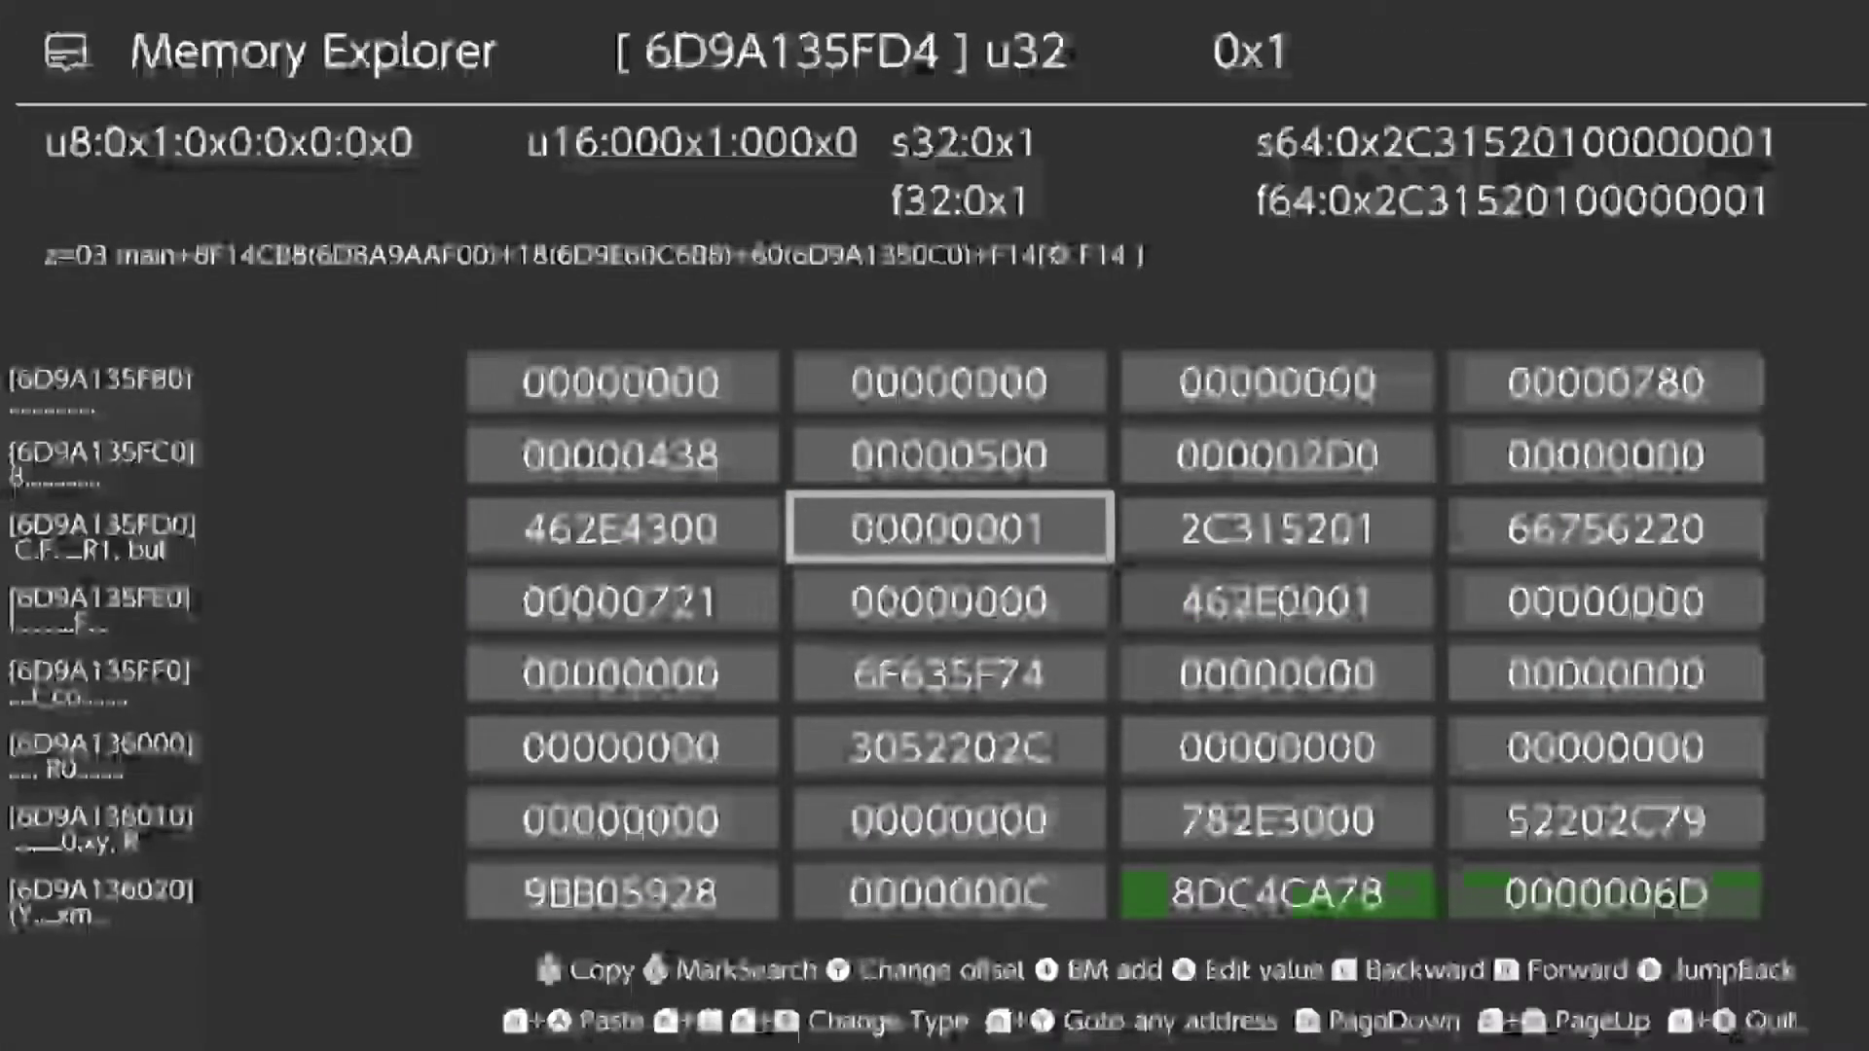
Bookmark the cell at 6D9A135FD4, reached through the Main+08F14CB8 chain, with the label FPS3.
key("x")
key("Right")
key("Down")
key("Right")
key("Down")
key("Right")
key("shift")
type("F")
key("Right")
key("Right")
key("Right")
key("Right")
key("Right")
key("Right")
key("Right")
key("Up")
key("Left")
type("P")
key("Left")
key("Left")
key("Left")
key("Left")
key("Left")
key("Left")
key("Left")
key("Left")
key("Left")
key("Down")
key("Right")
type("S")
key("Right")
key("Up")
key("Up")
type("3")
key("plus")
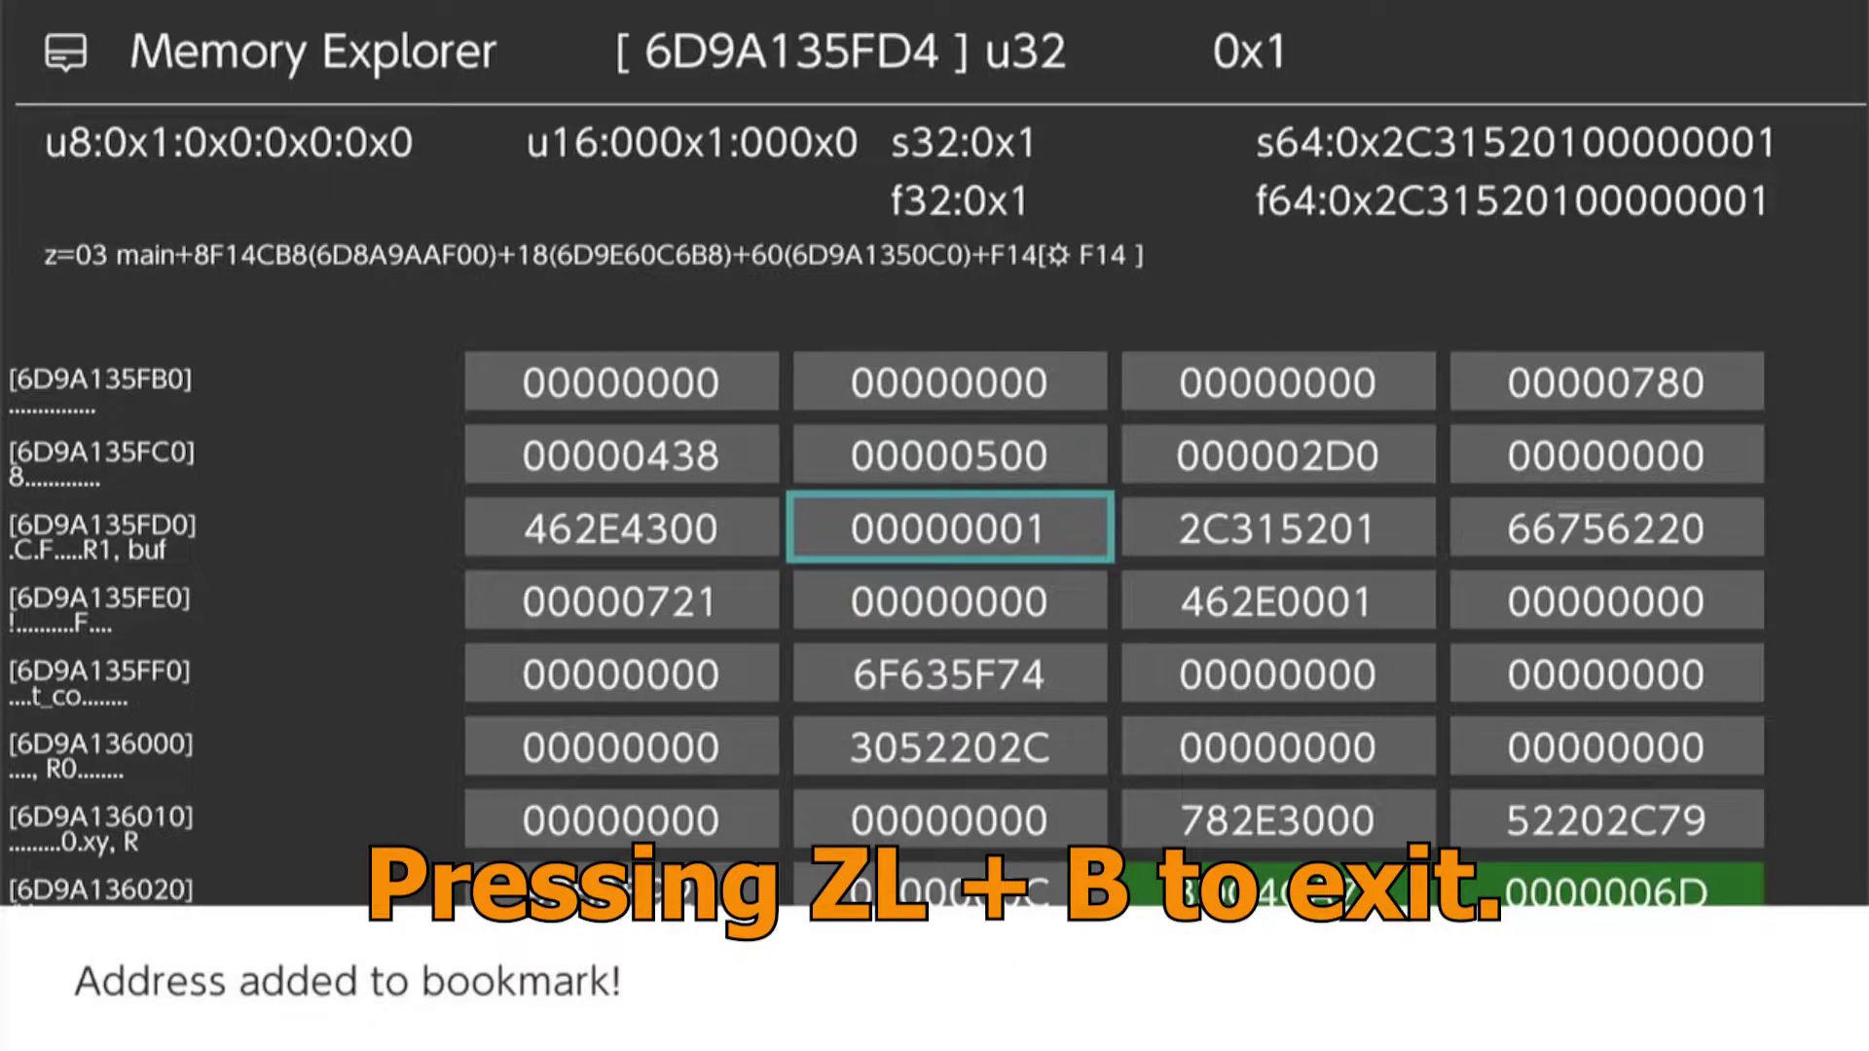
Leave the memory explorer, show the bookmark list and go through its entries down to the first FPS3 bookmark.
key("zl+b")
key("l")
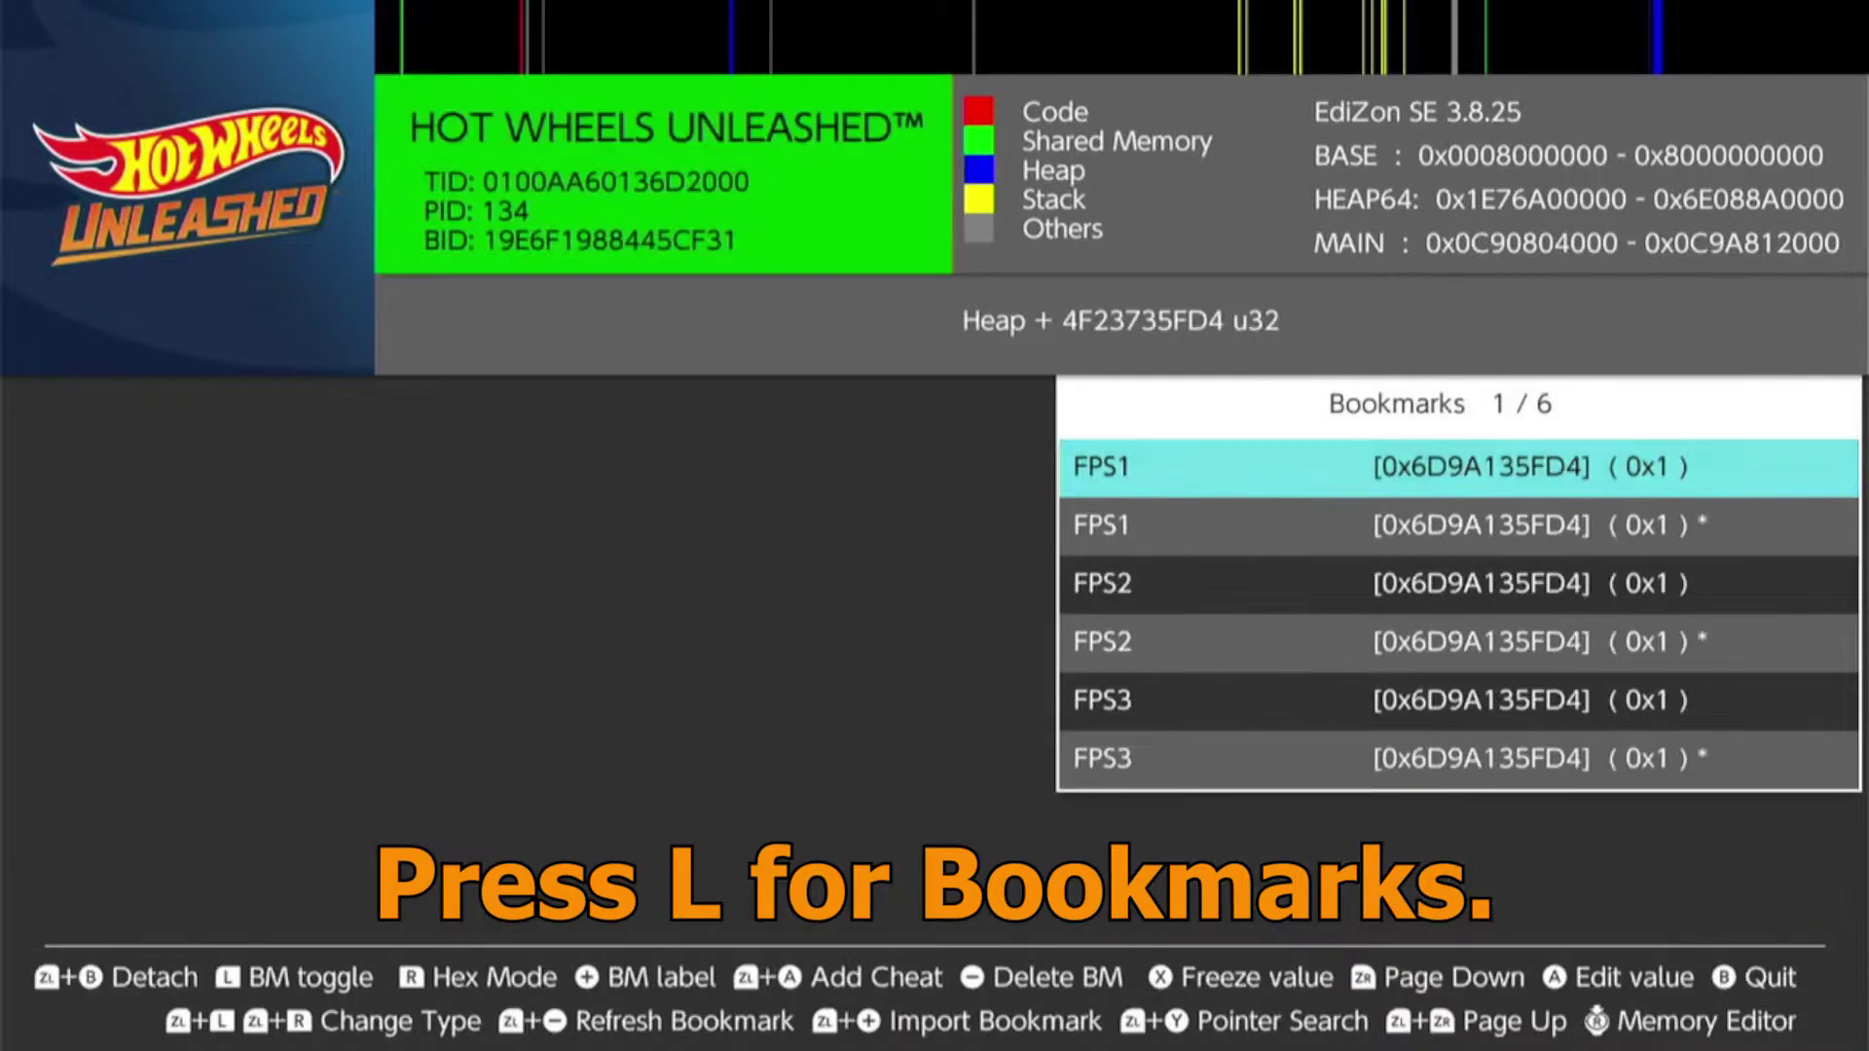
key("Down")
key("Down")
key("Down")
key("Down")
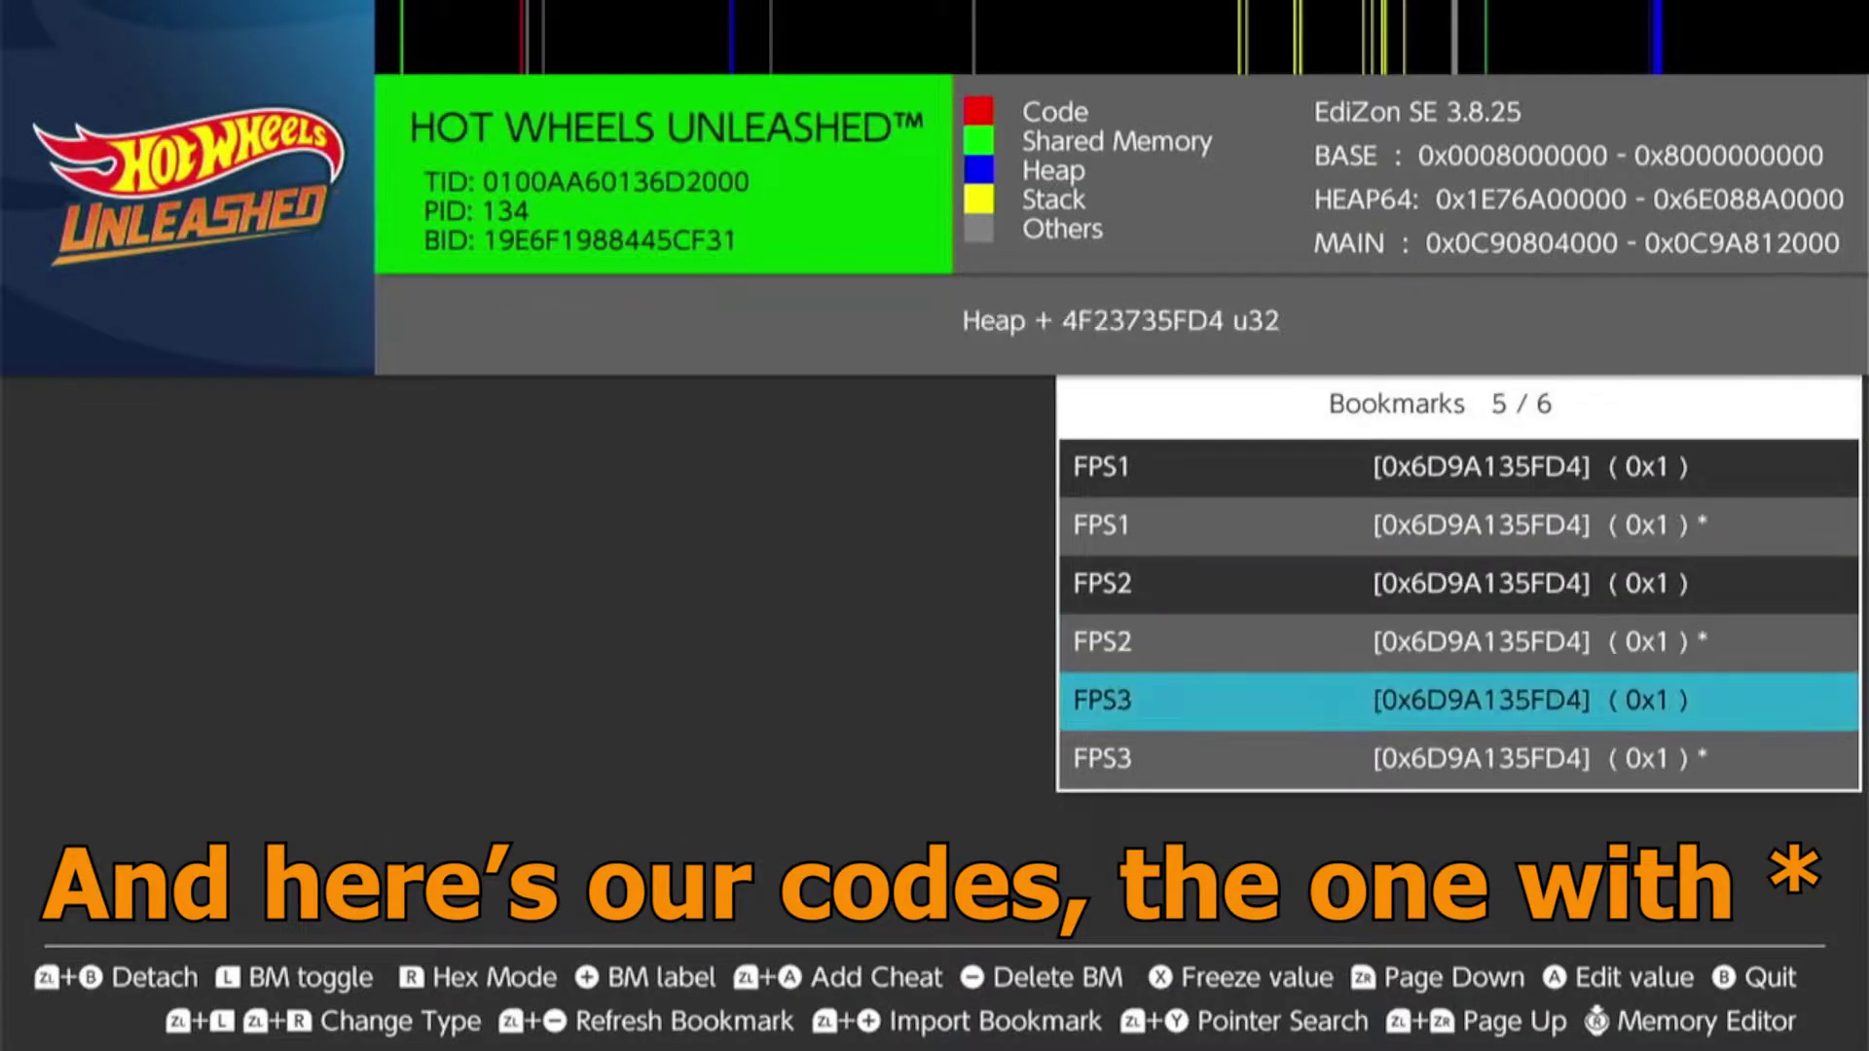
Examine the pointer chains of the starred FPS bookmarks in the list.
key("Down")
key("Up")
key("Up")
key("Up")
key("Up")
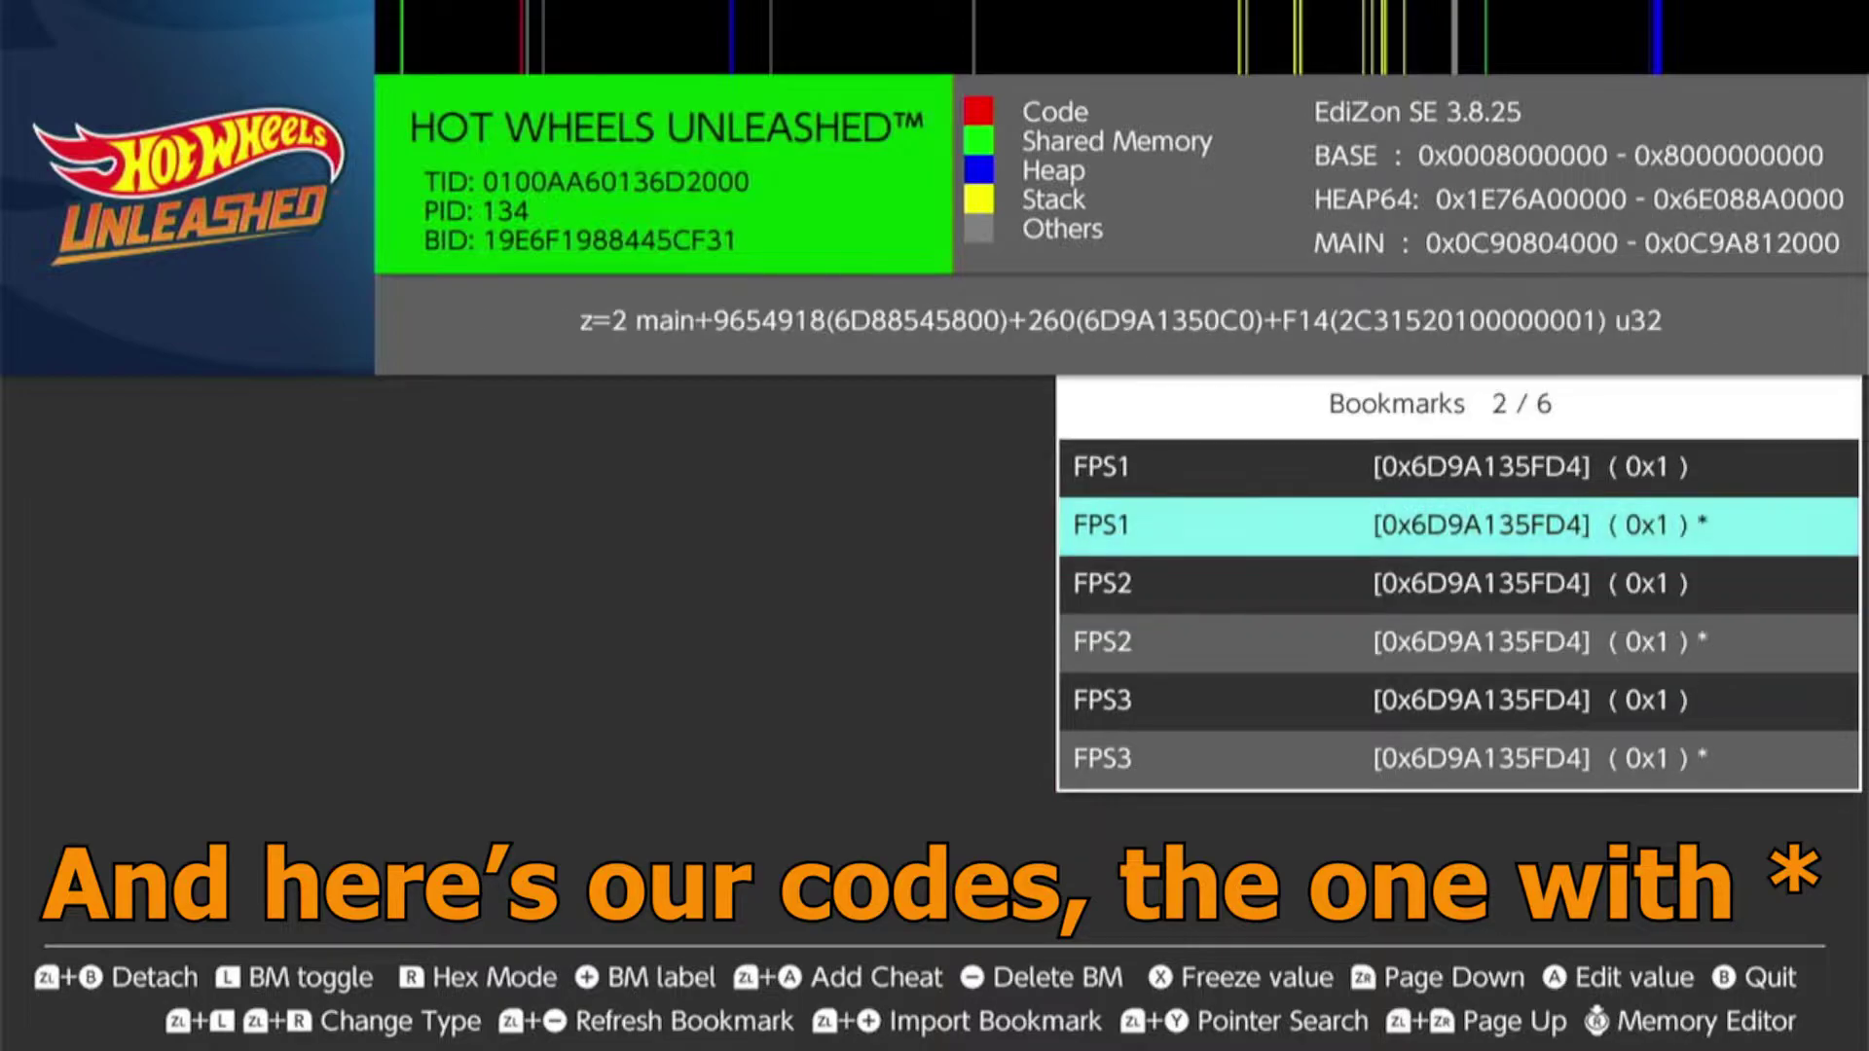
key("Up")
Return to the console's home screen, close Hot Wheels Unleashed and start it again.
key("Home")
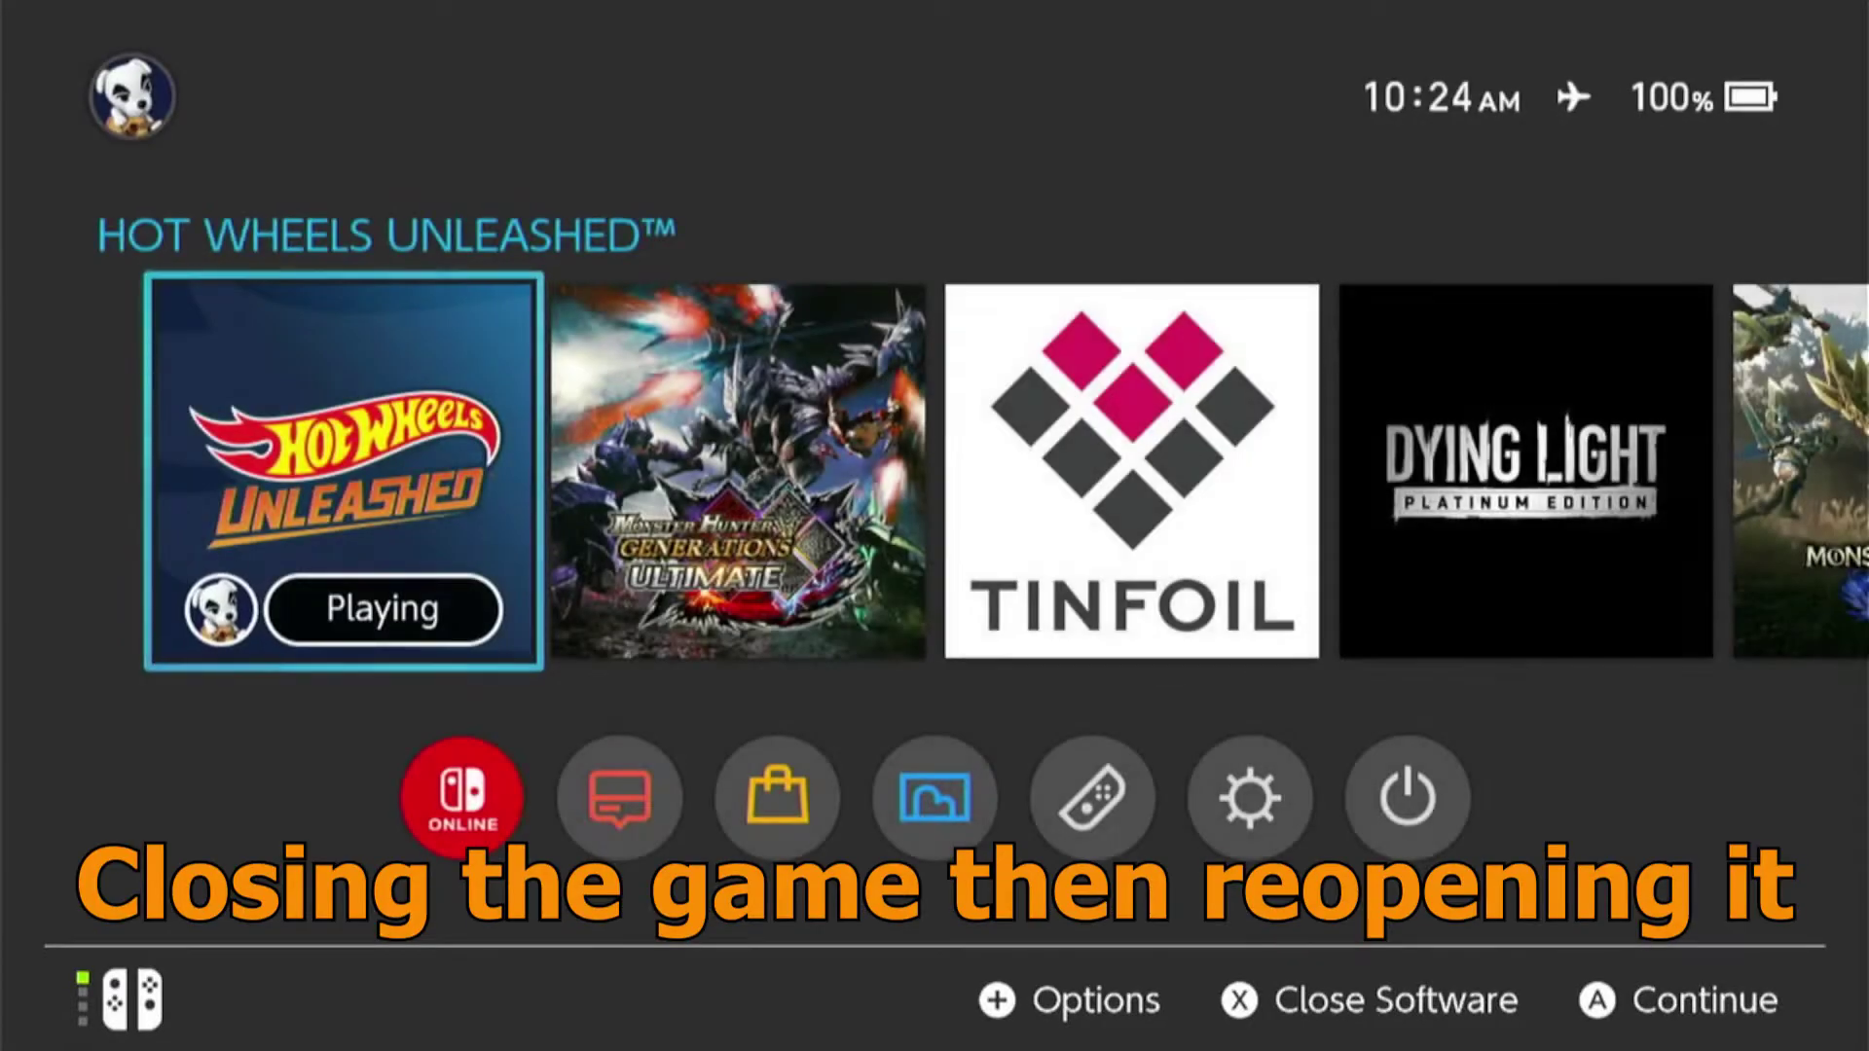
key("x")
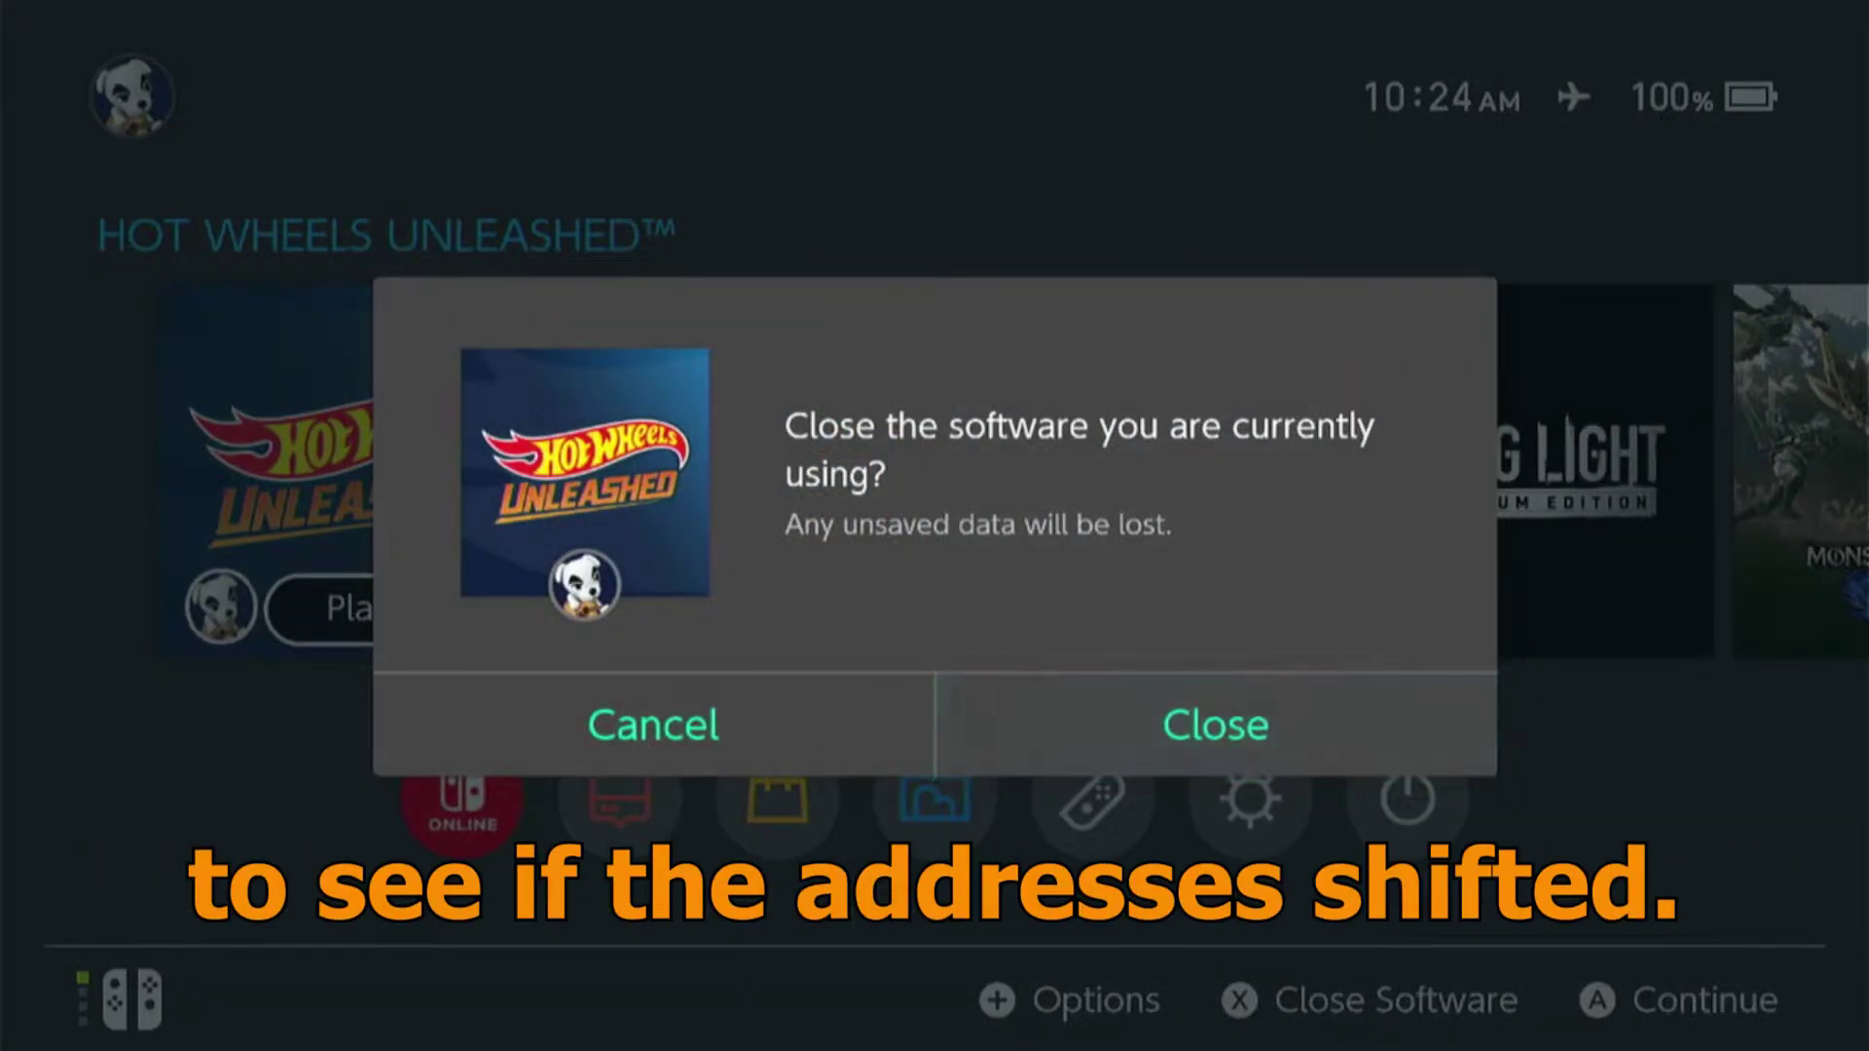
key("a")
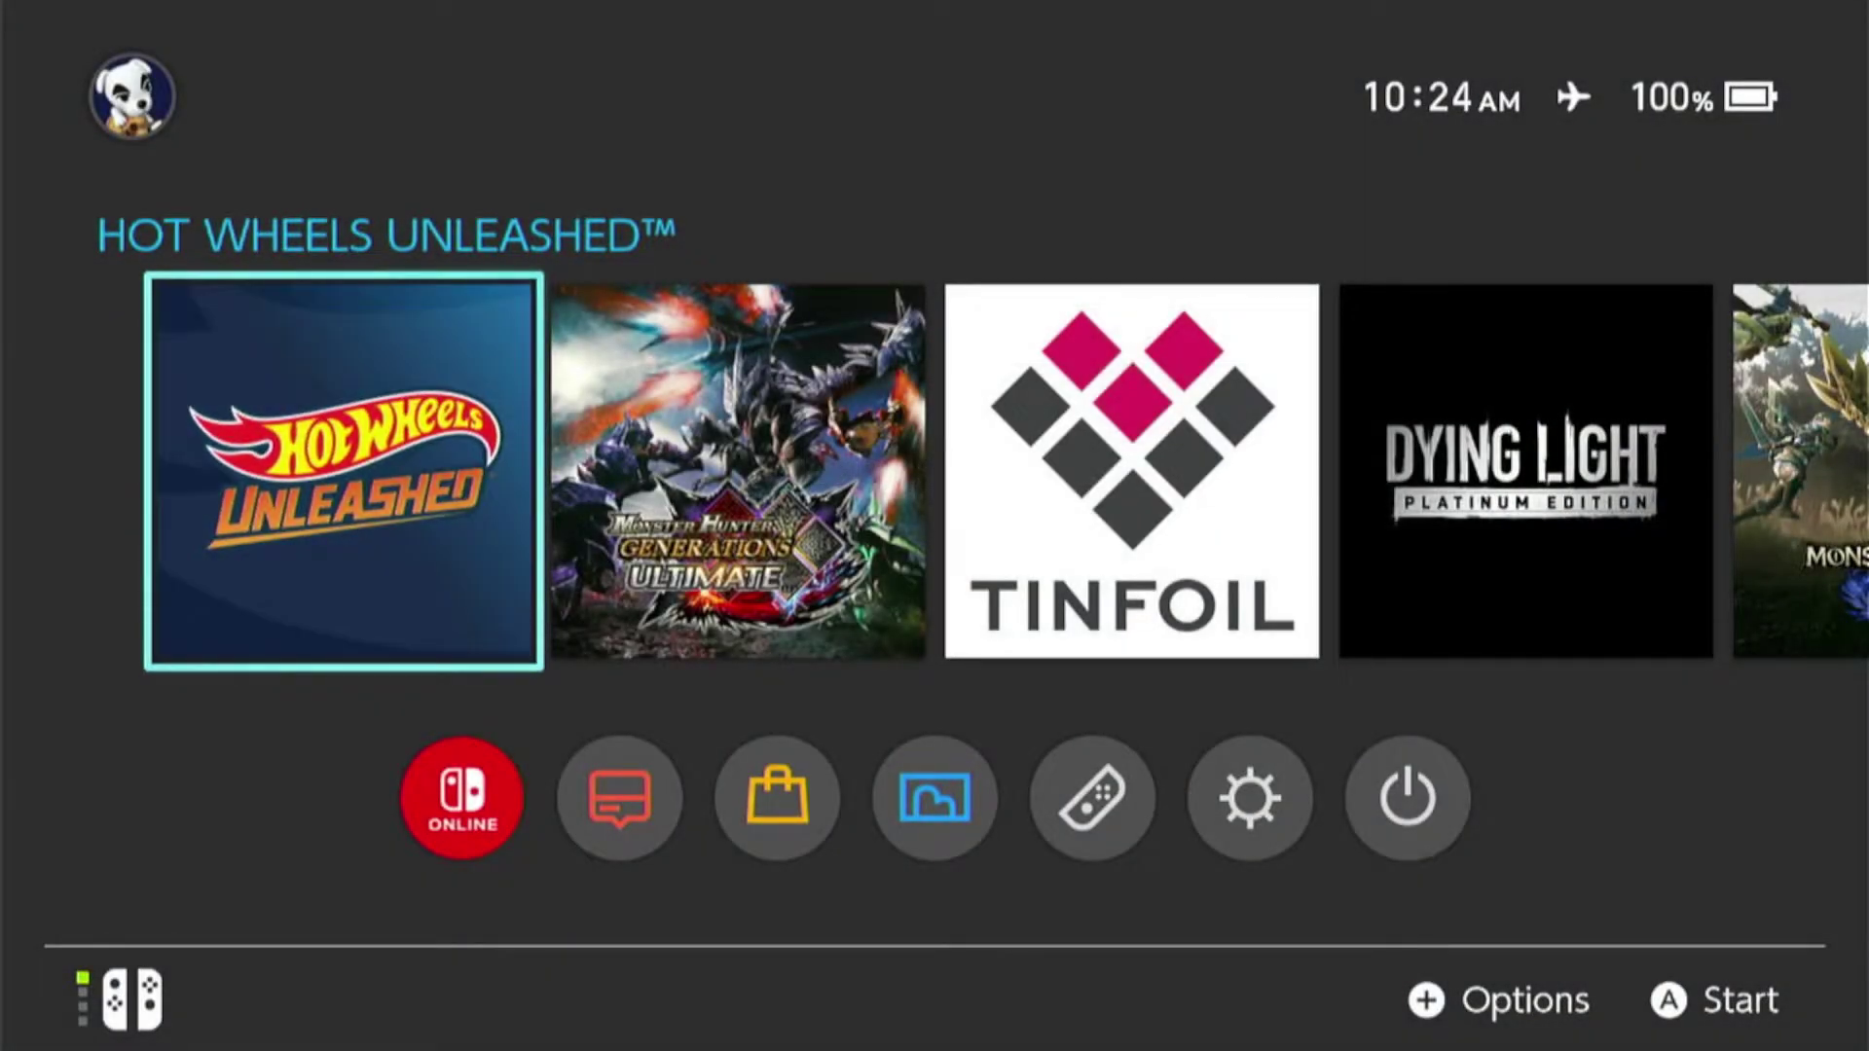
key("a")
key("a")
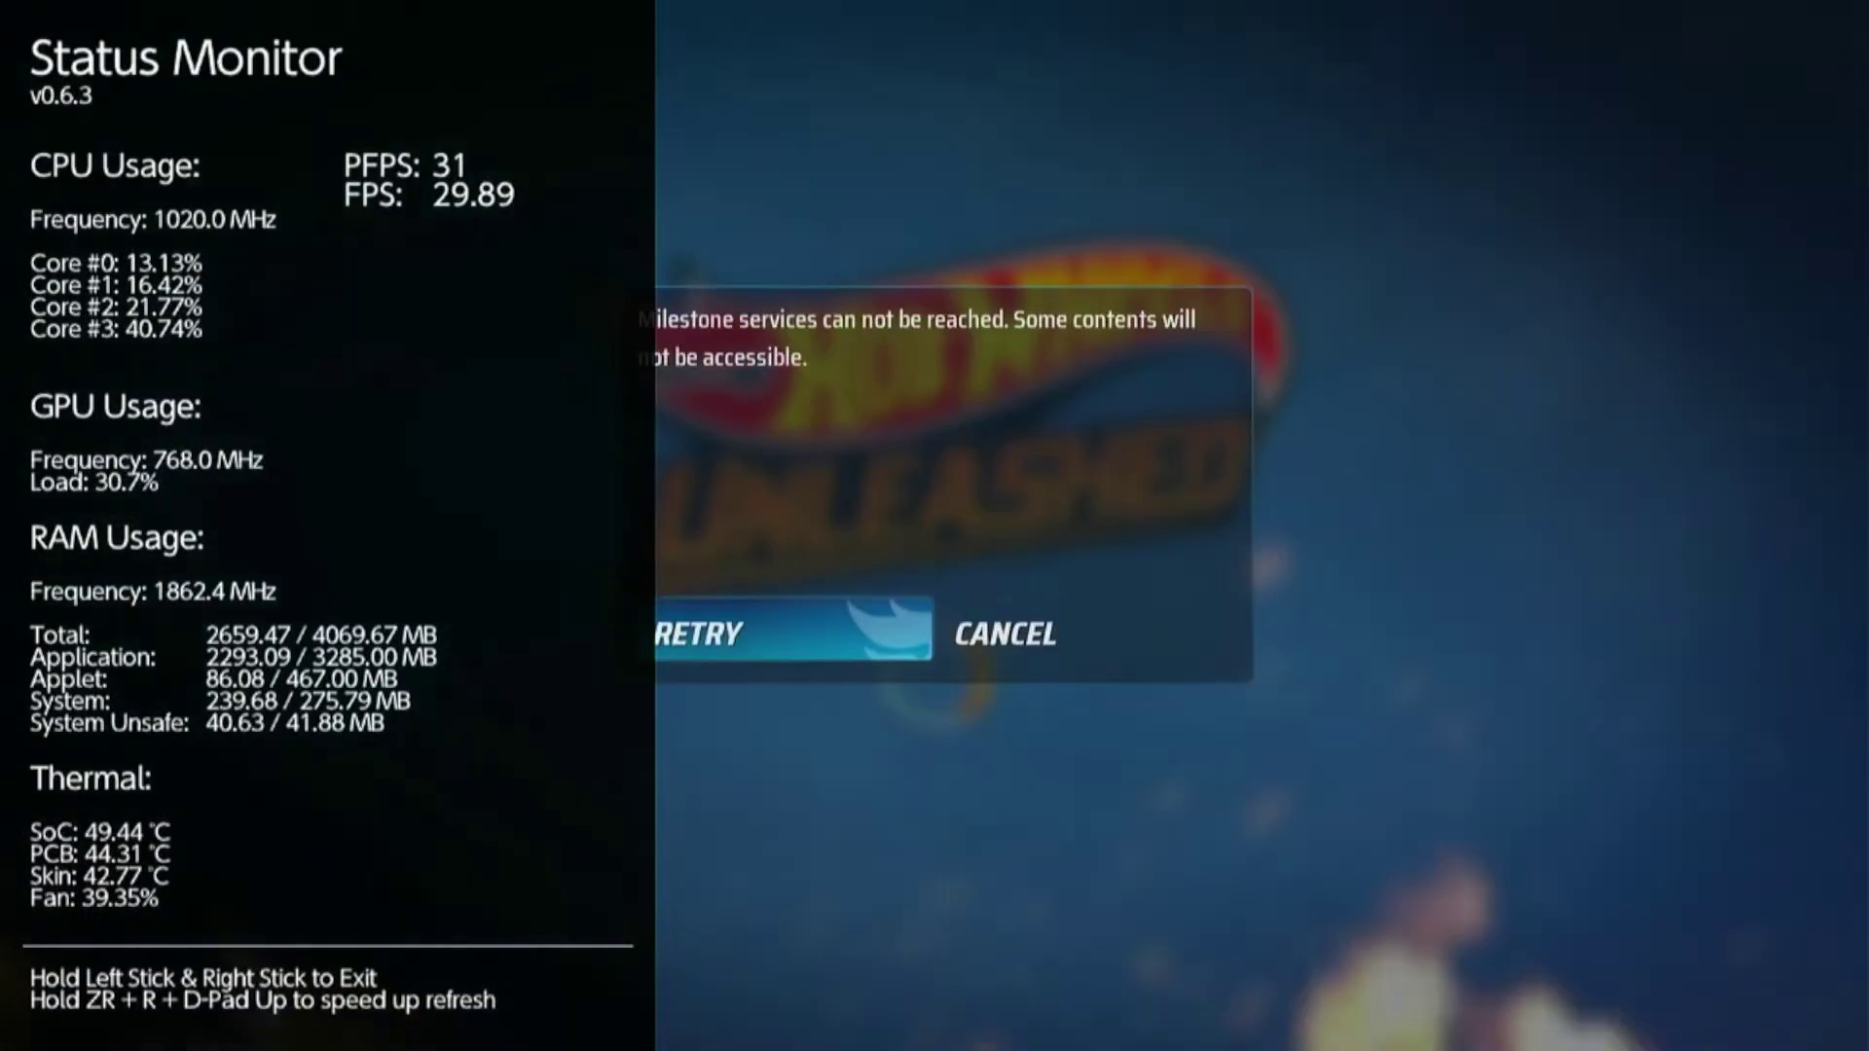
Change the Status Monitor overlay to Mini mode and dismiss the game's Milestone services notice with Cancel.
key("Escape")
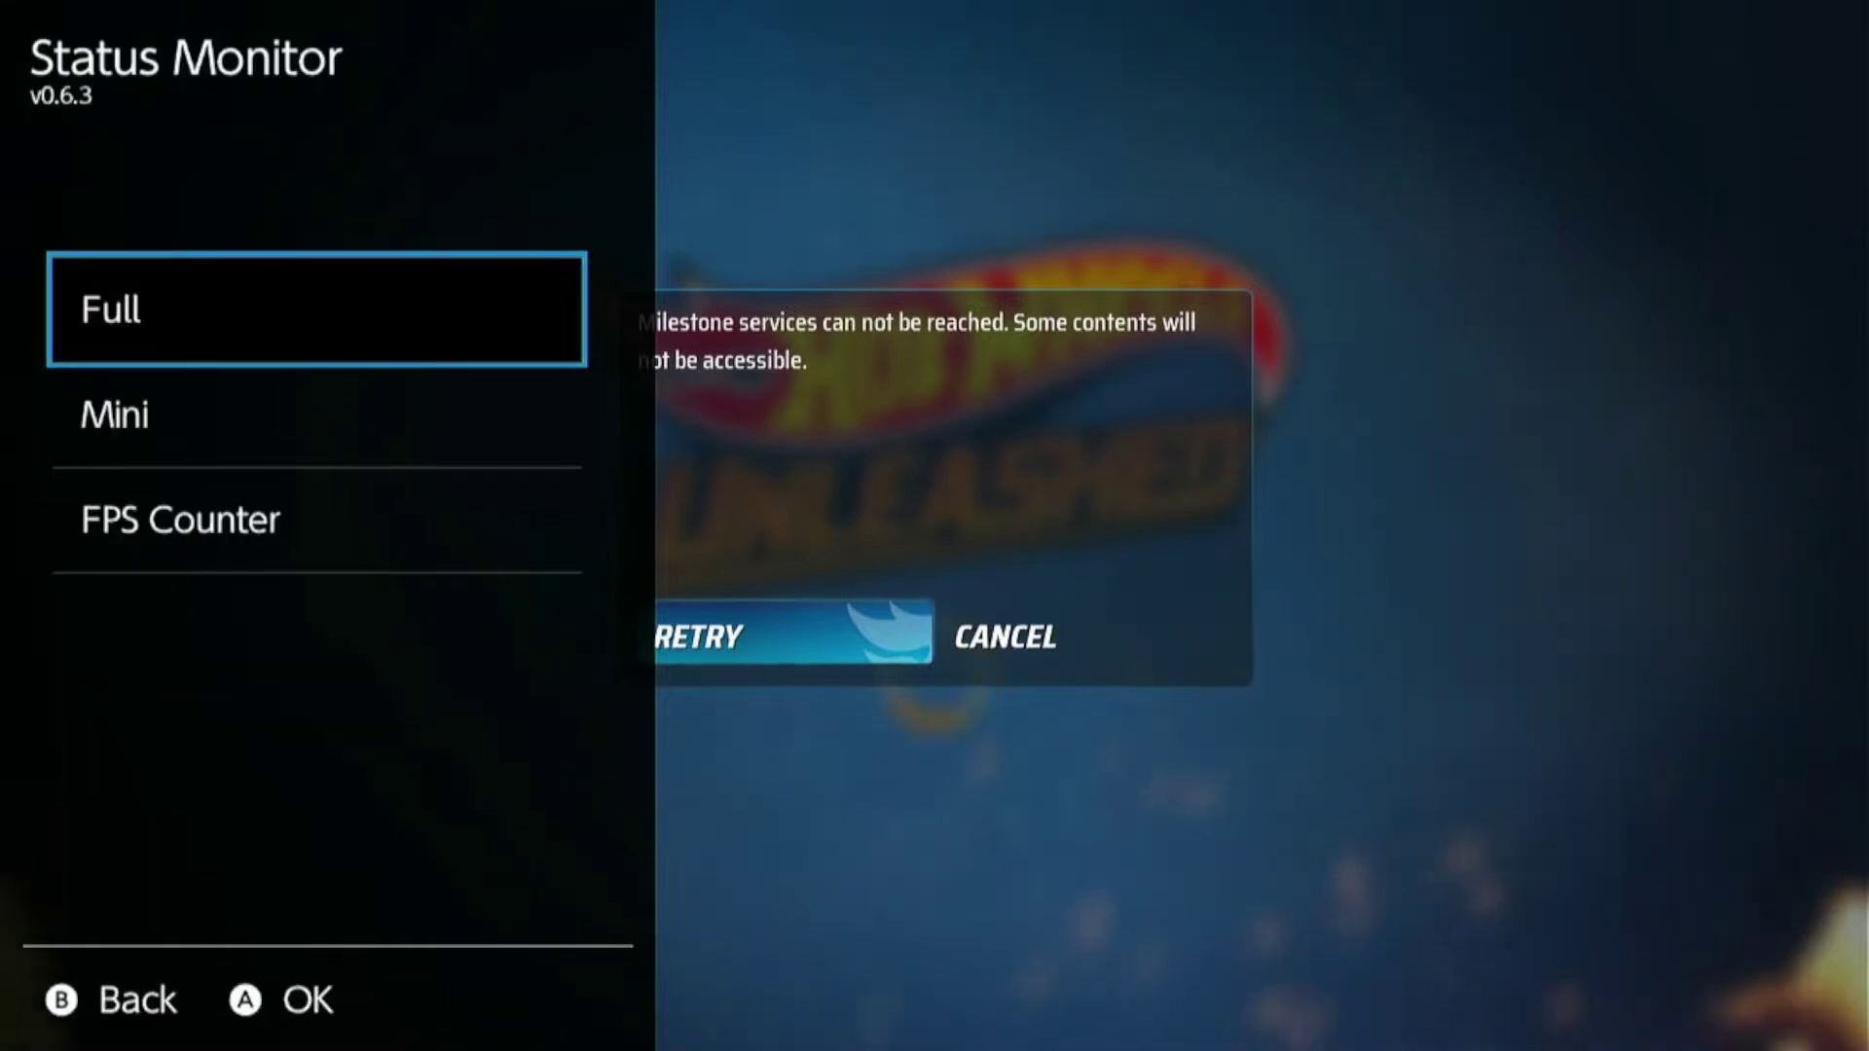
key("Down")
key("Return")
key("Right")
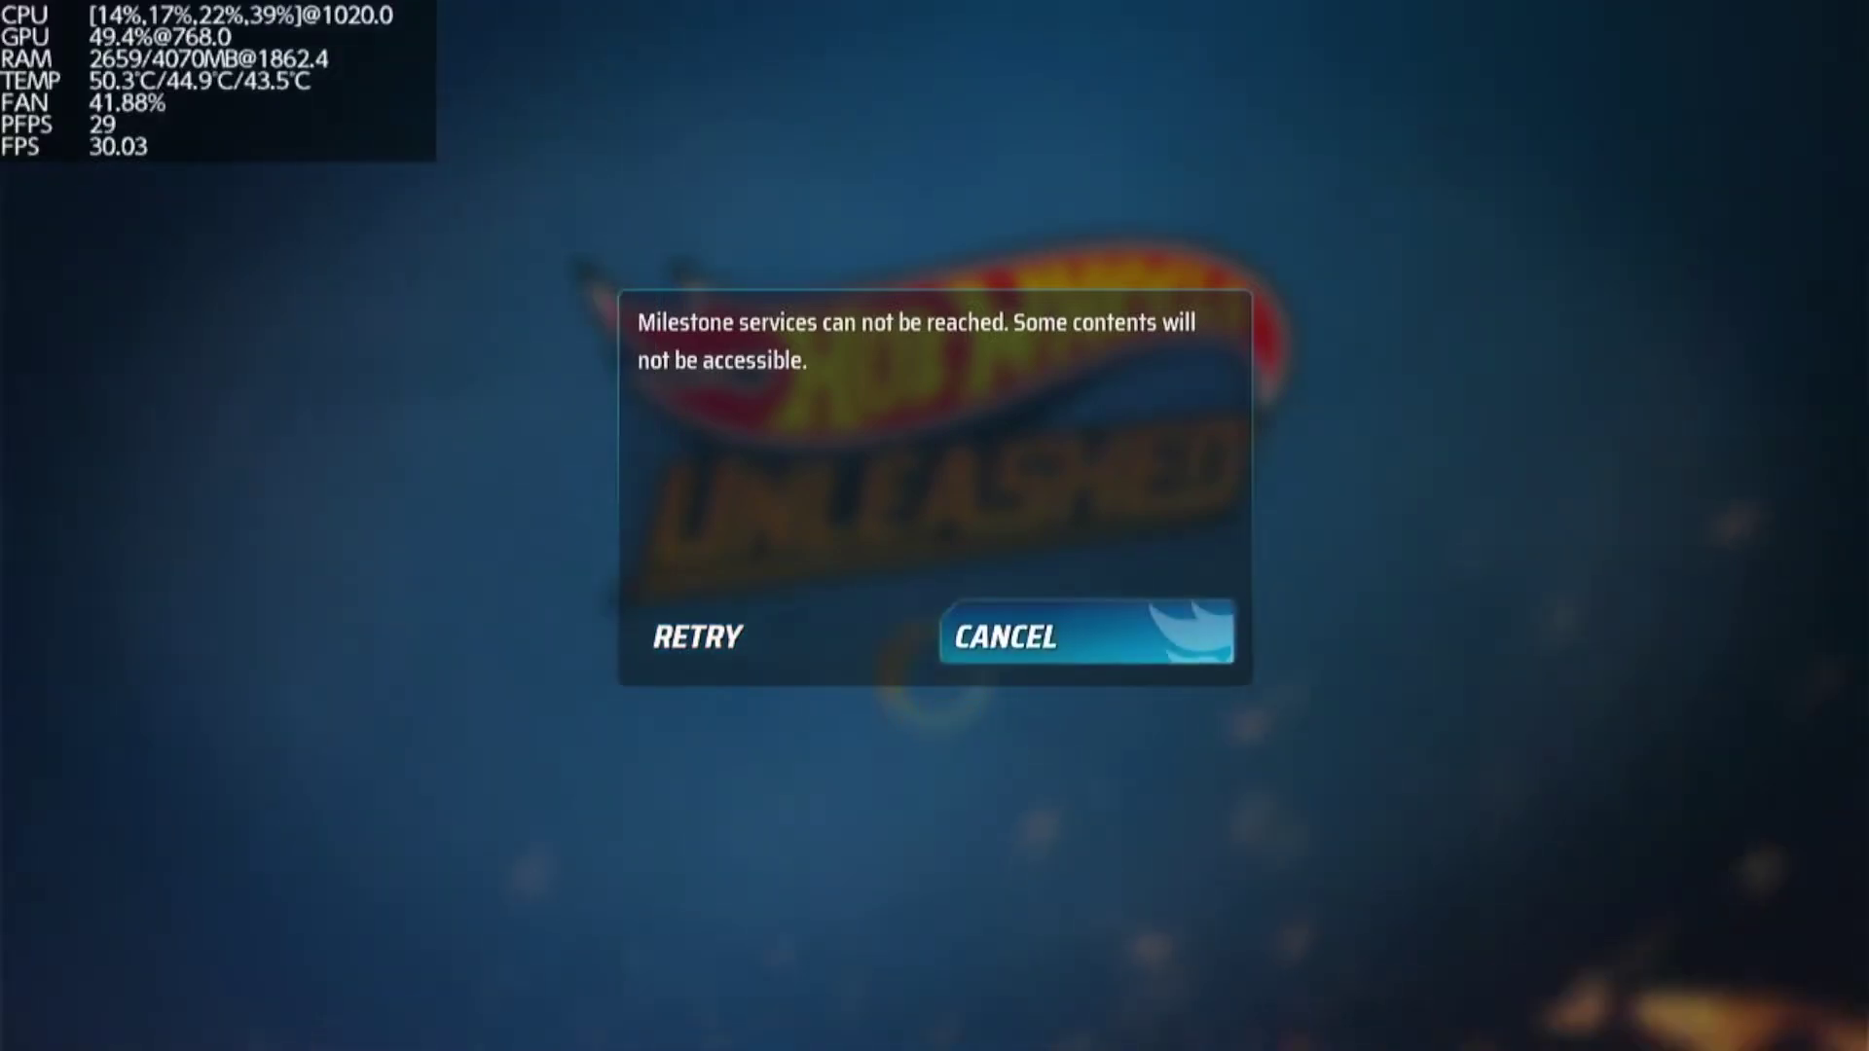
key("Return")
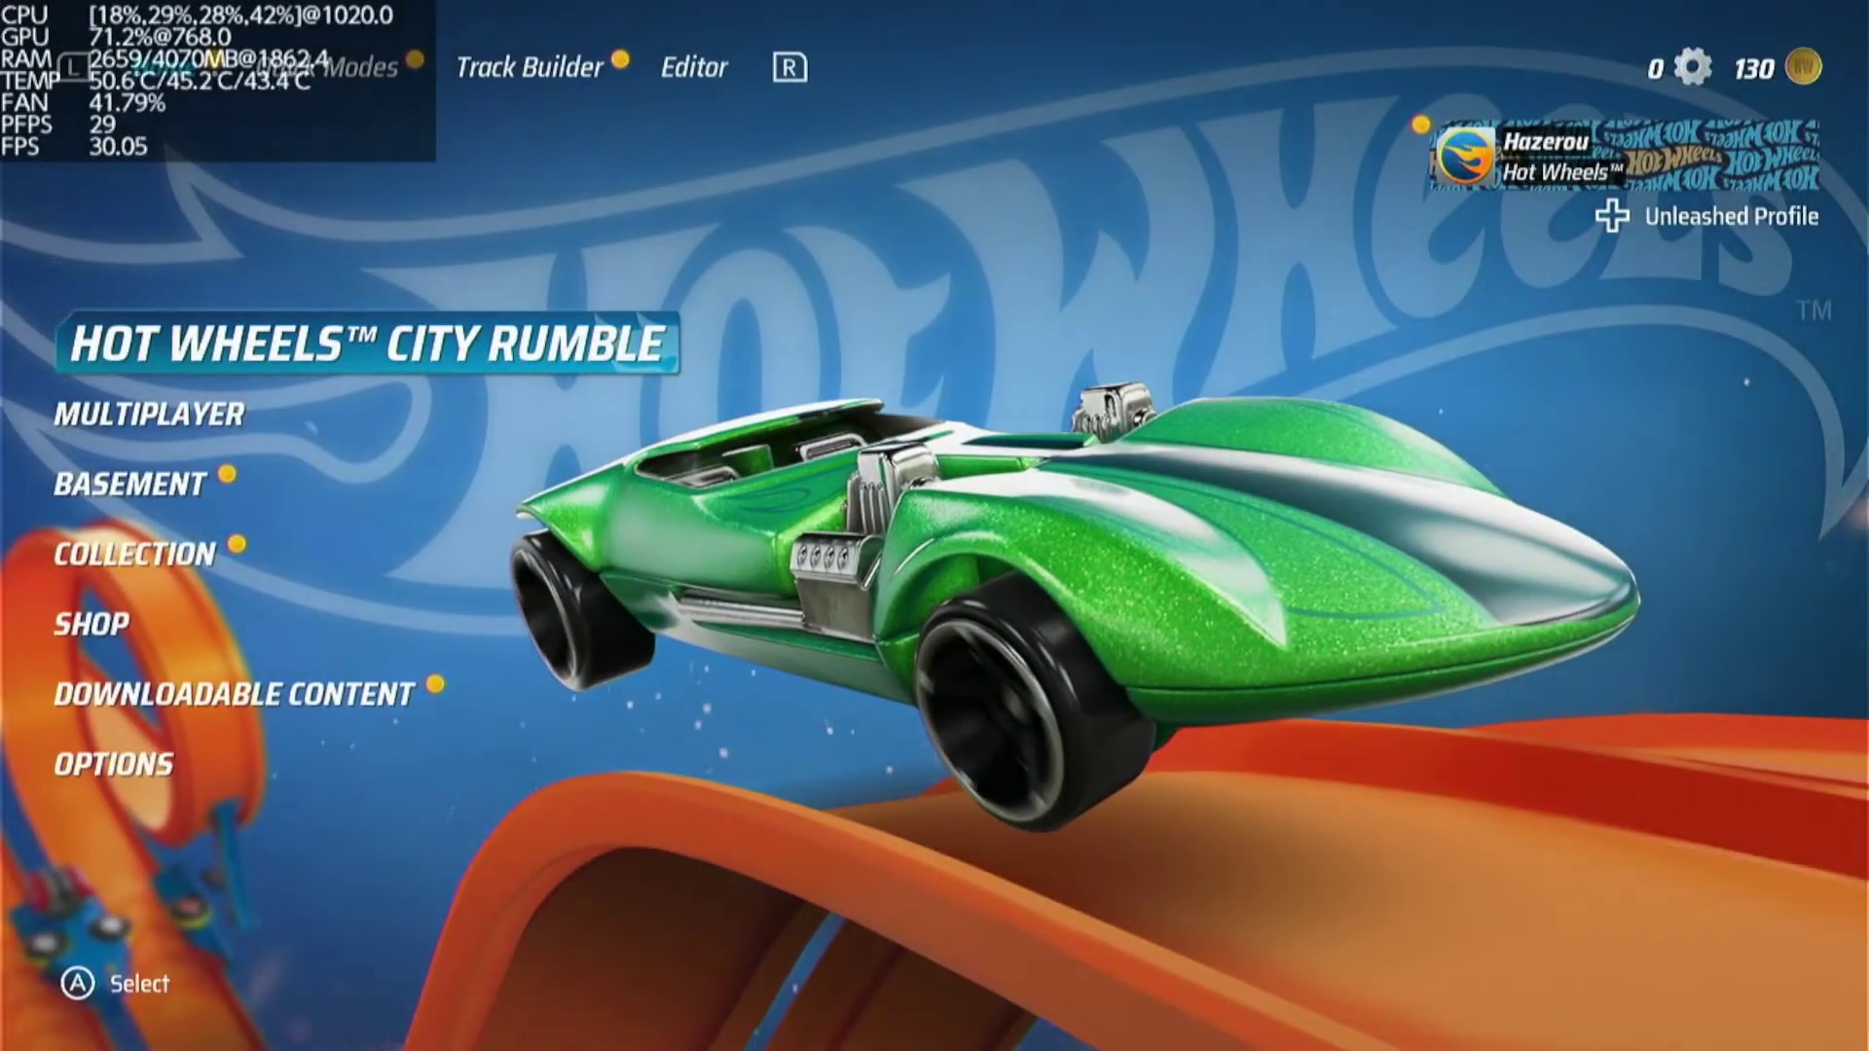
Leave the game for the home screen, switch to EdiZon SE and show the bookmark list.
key("Home")
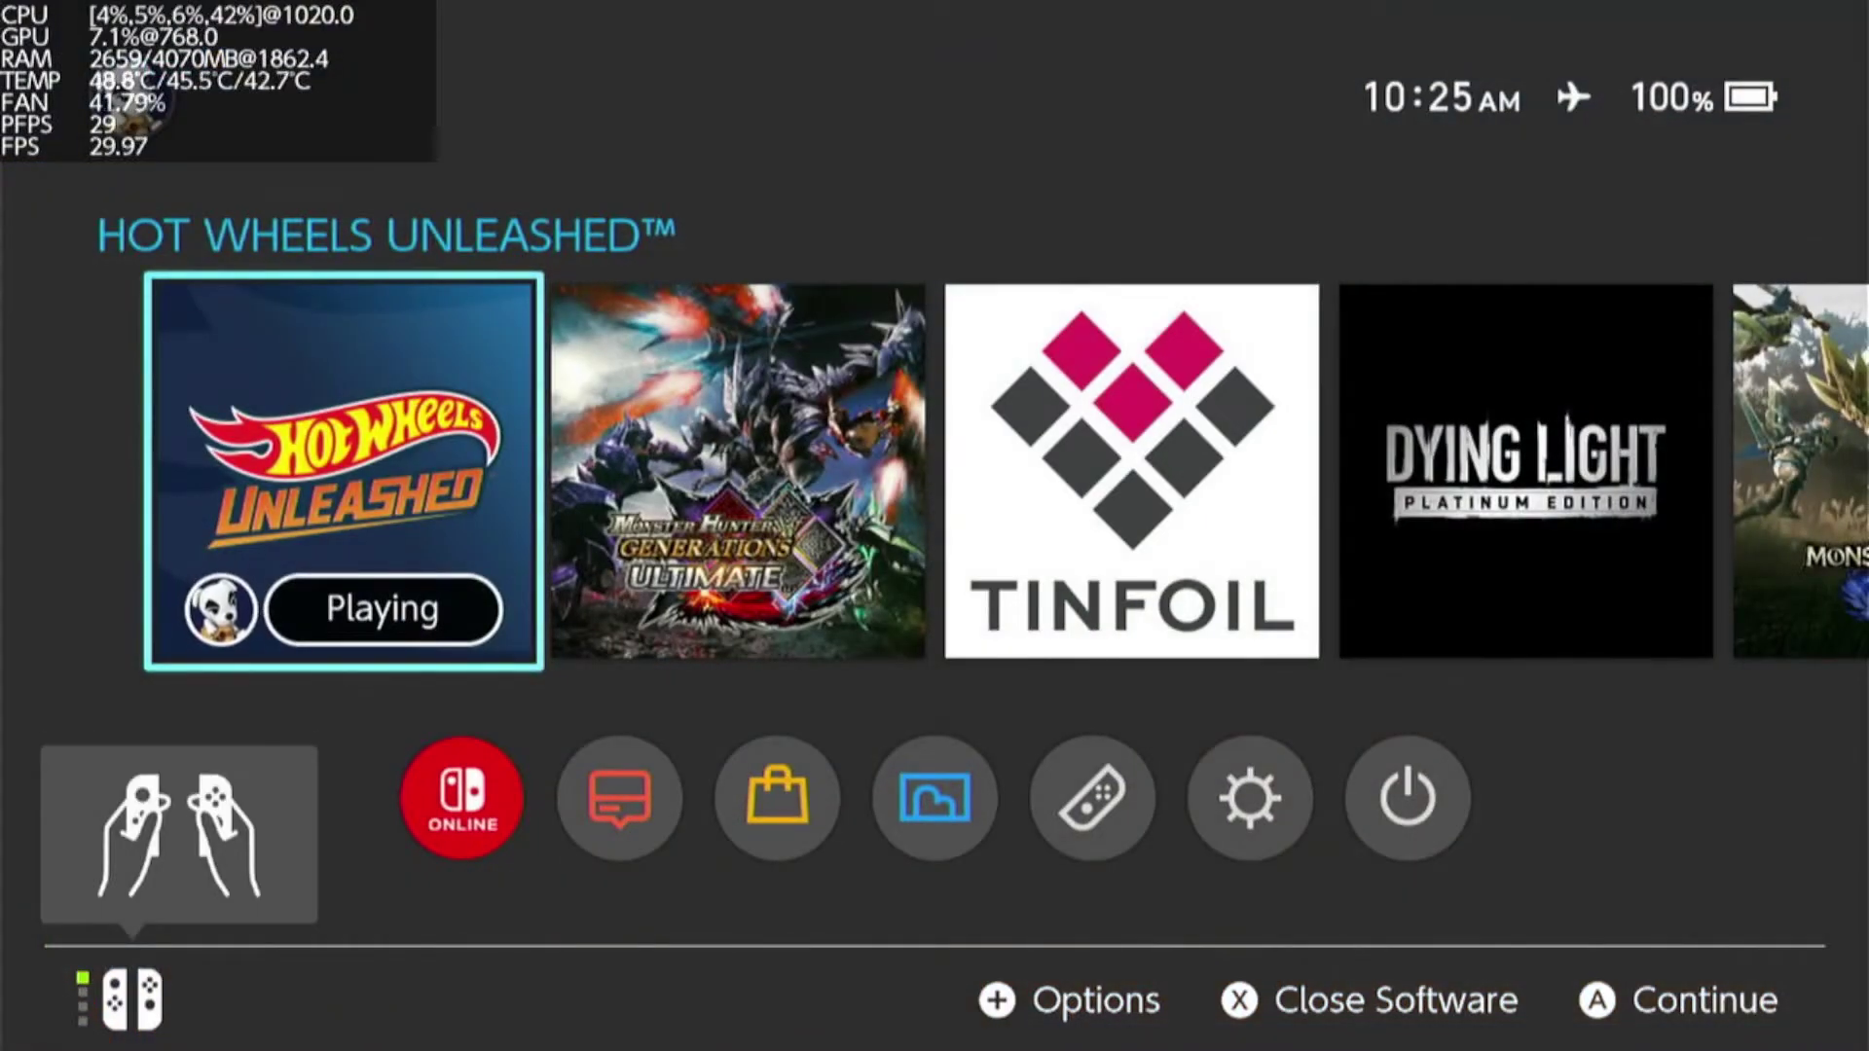
key("Up")
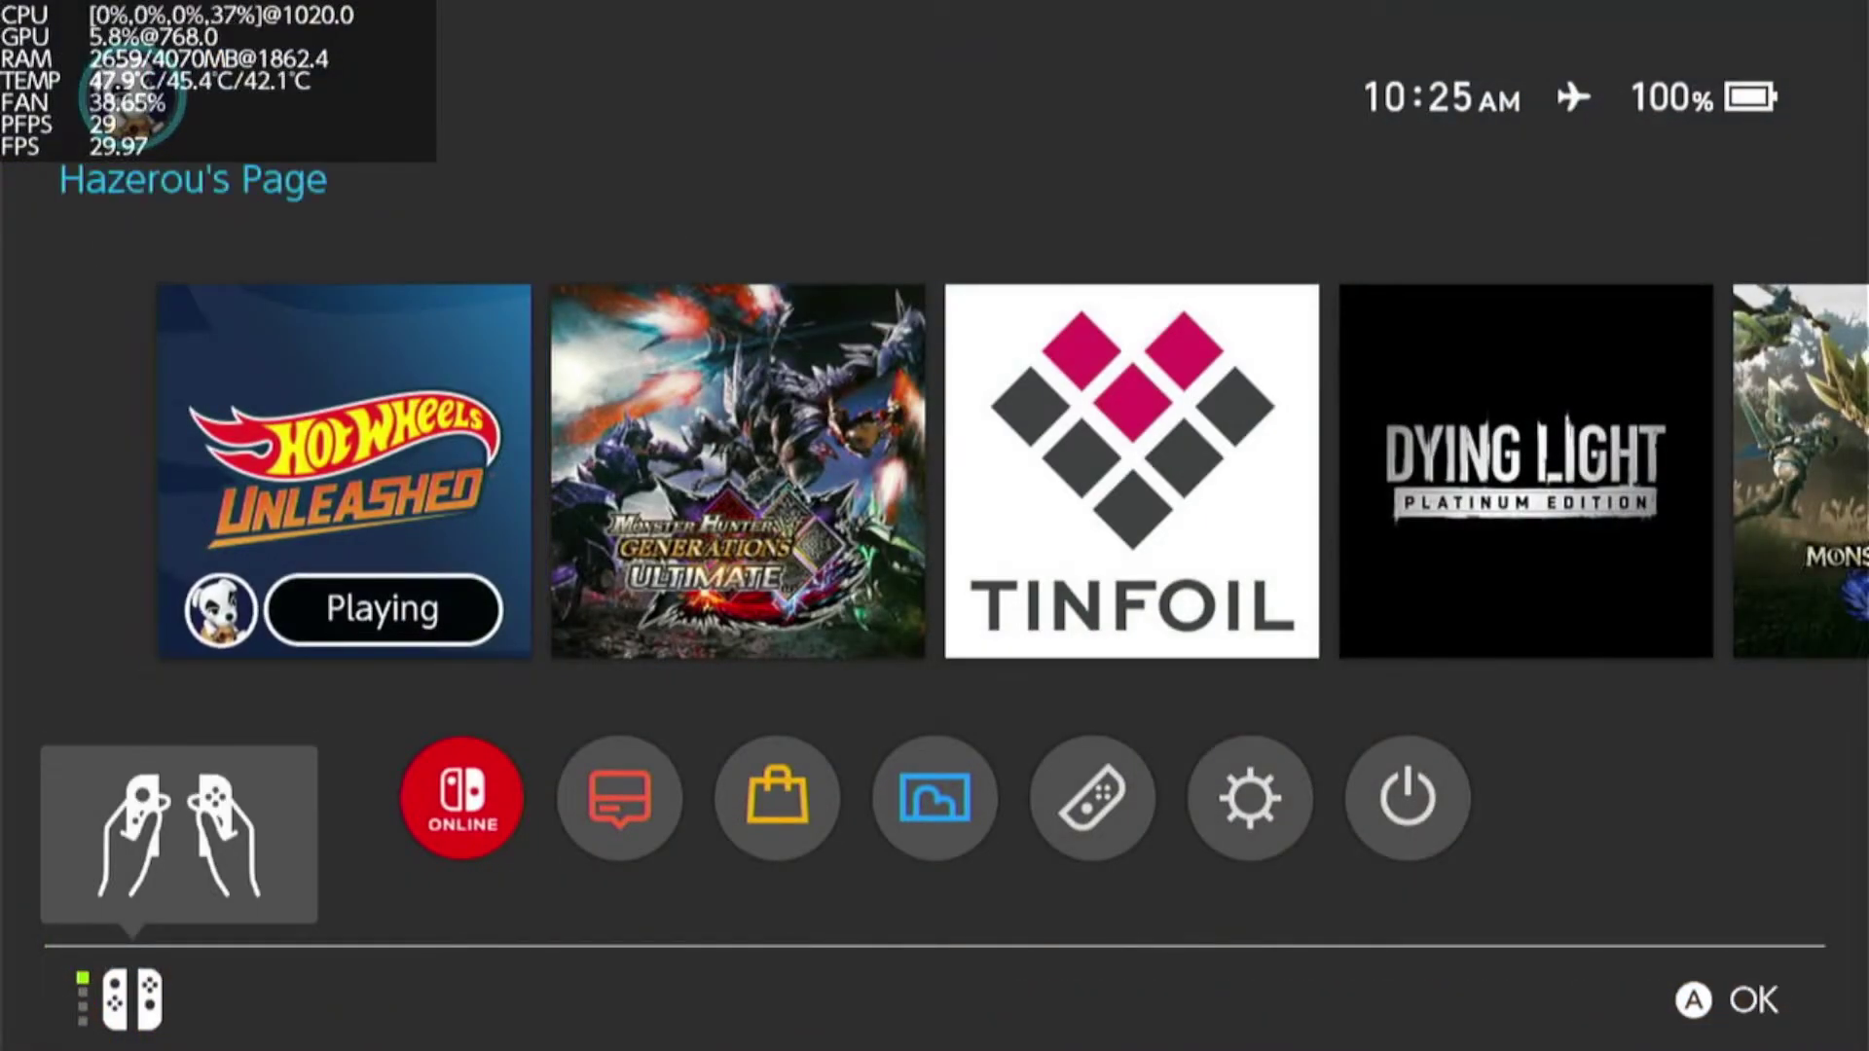
key("Return")
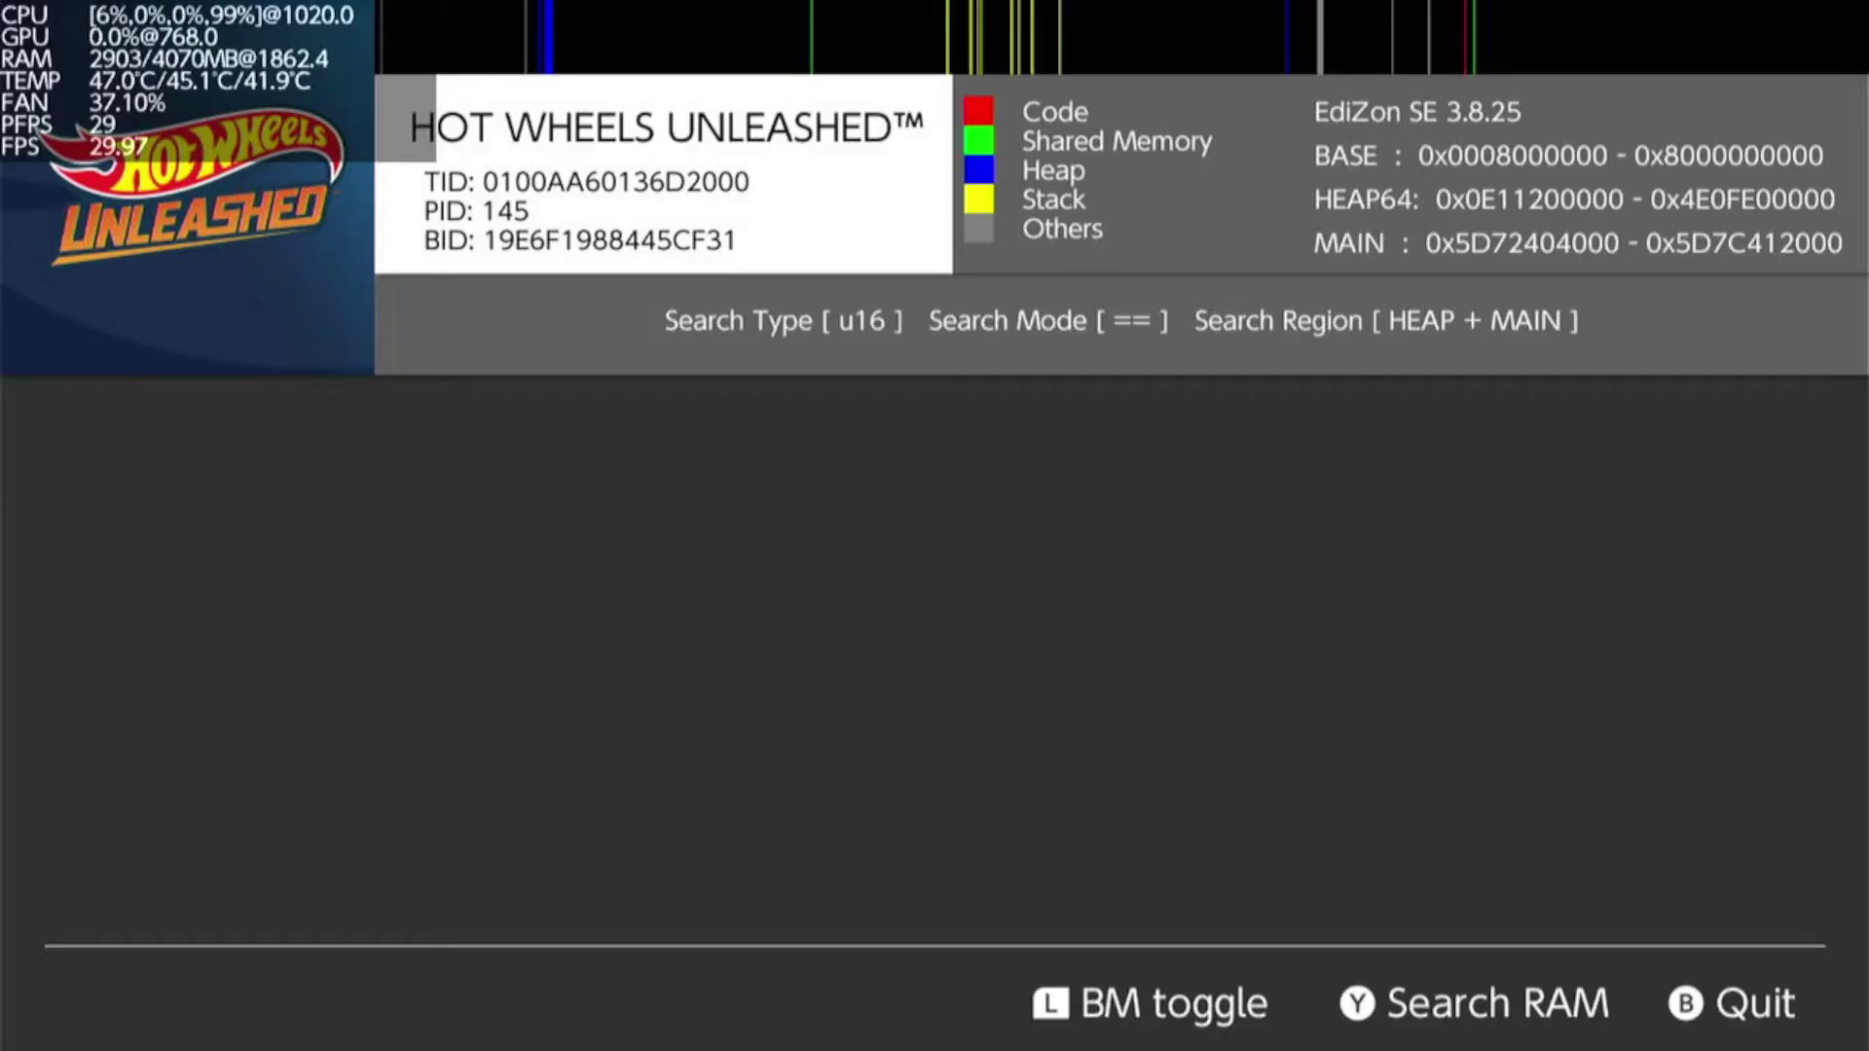
key("l")
Examine the FPS bookmarks' addresses, values and pointer chains after the game restart.
key("Down")
key("Down")
key("Down")
key("Down")
key("Down")
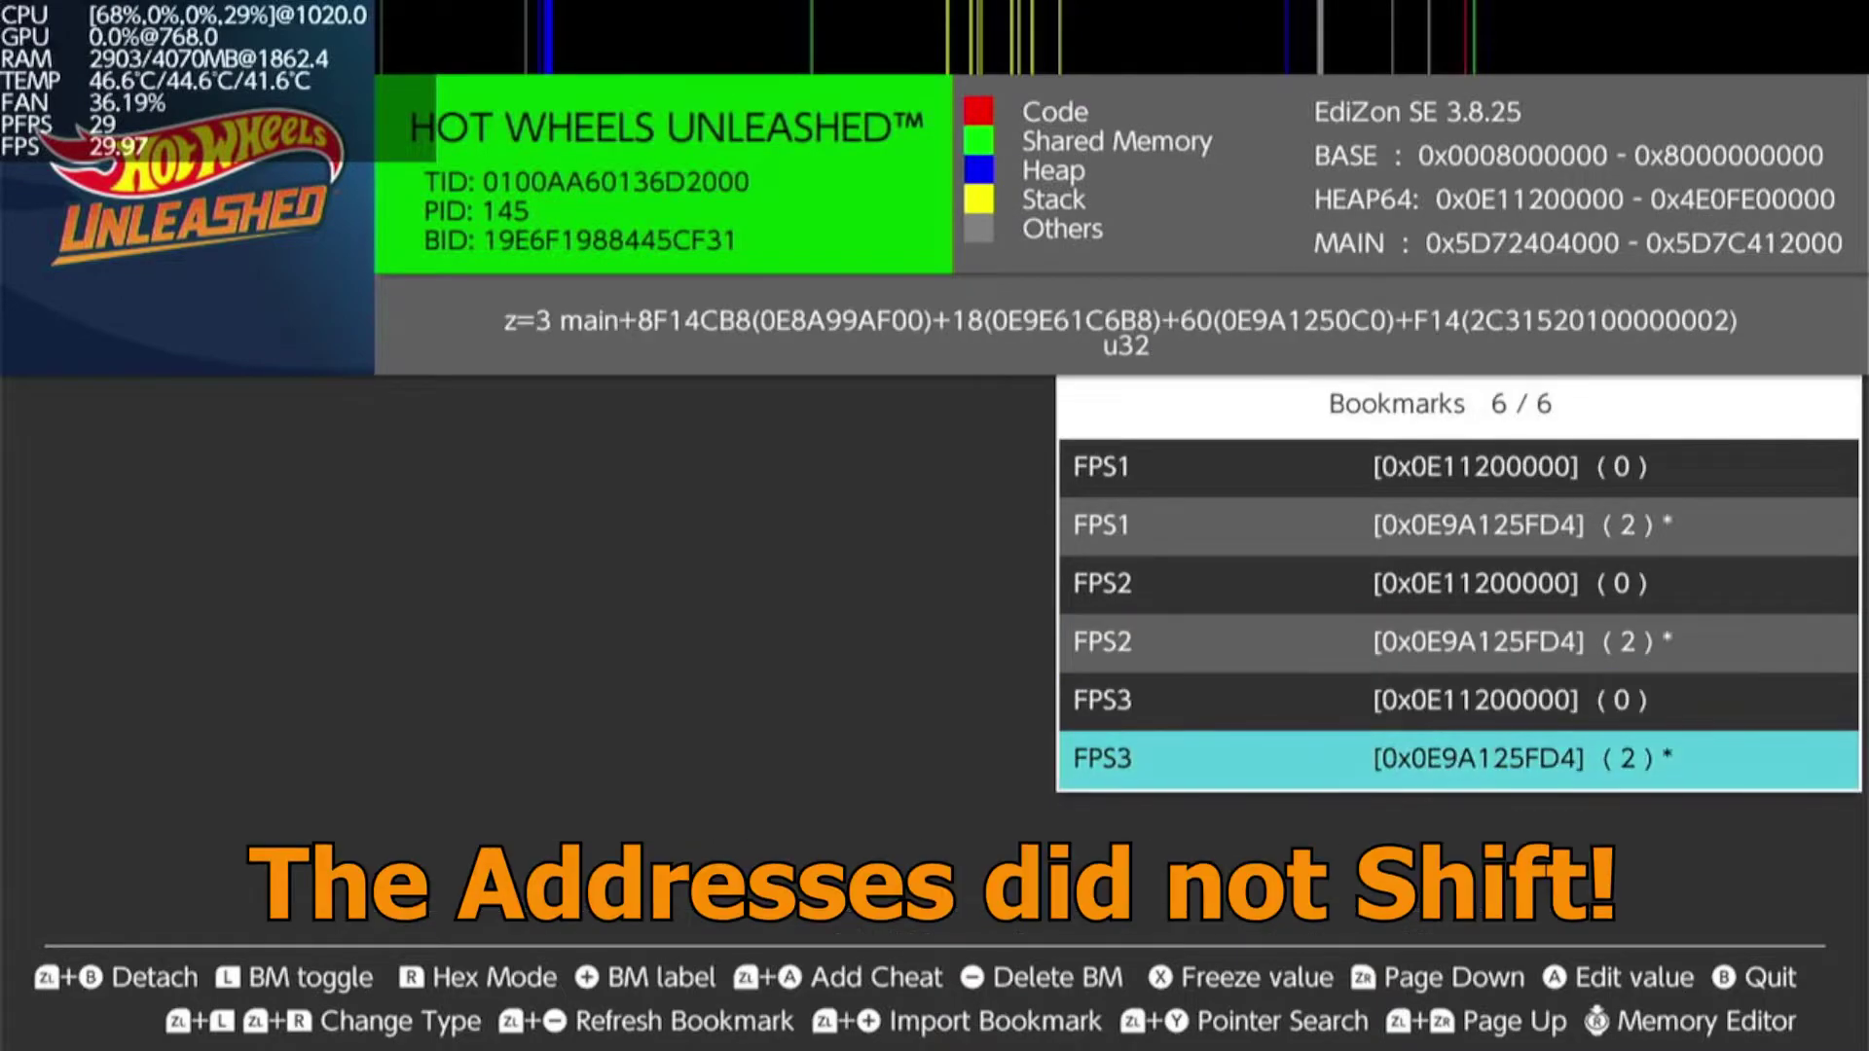
key("Up")
key("Up")
key("Up")
key("Up")
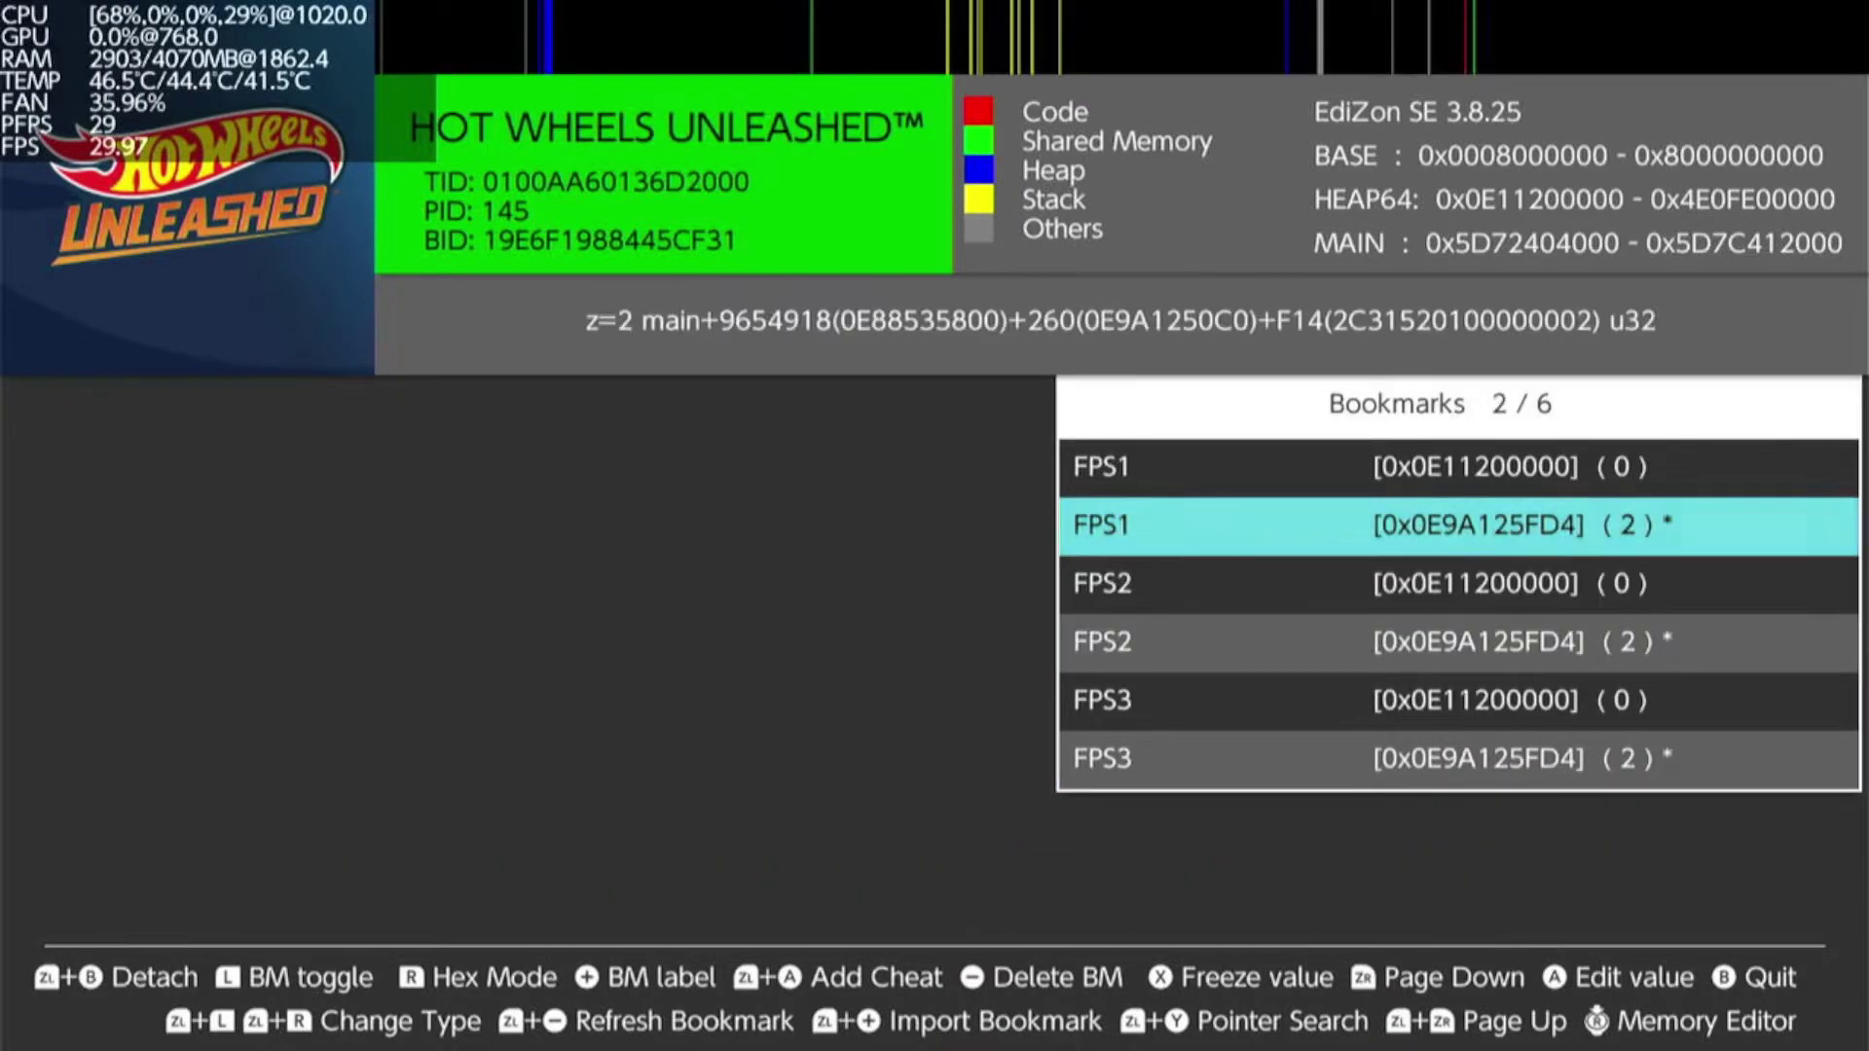
Set the value of the starred FPS1 bookmark to 1.
key("Down")
key("Down")
key("Up")
key("Up")
key("Return")
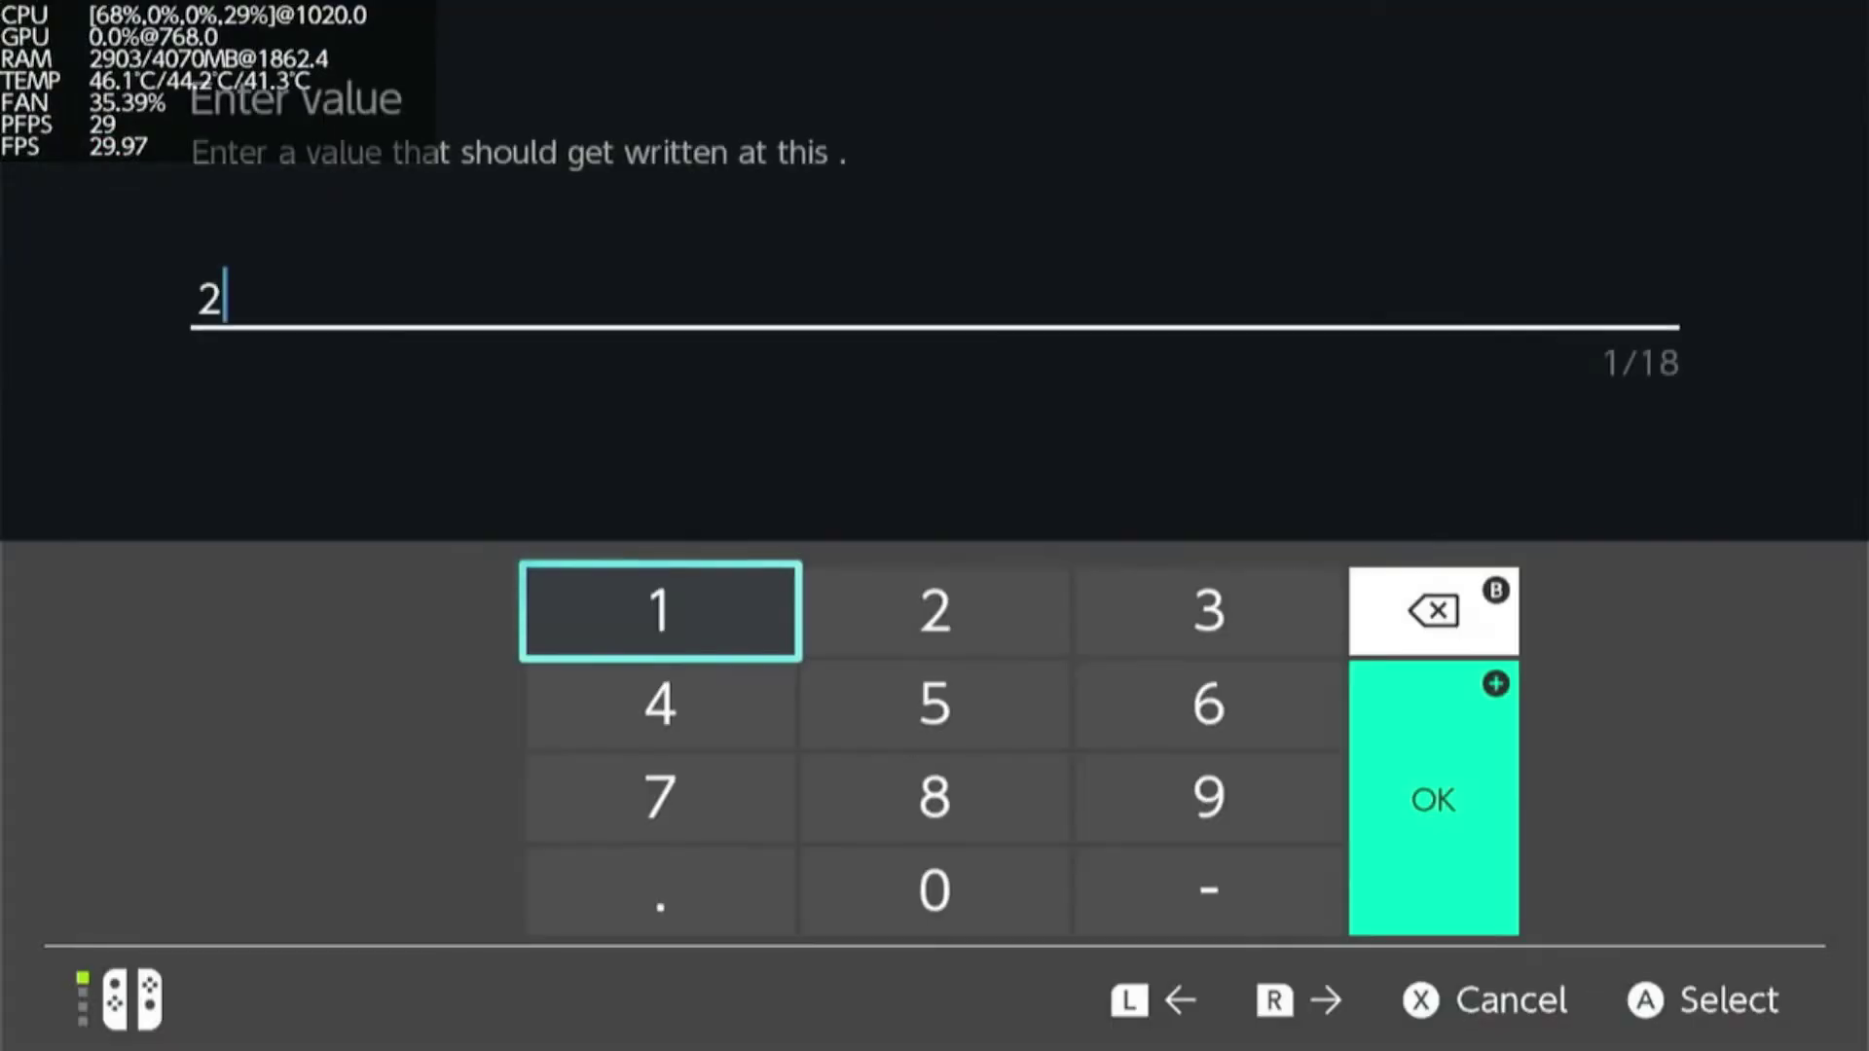
key("BackSpace")
type("1")
key("Return")
key("Return")
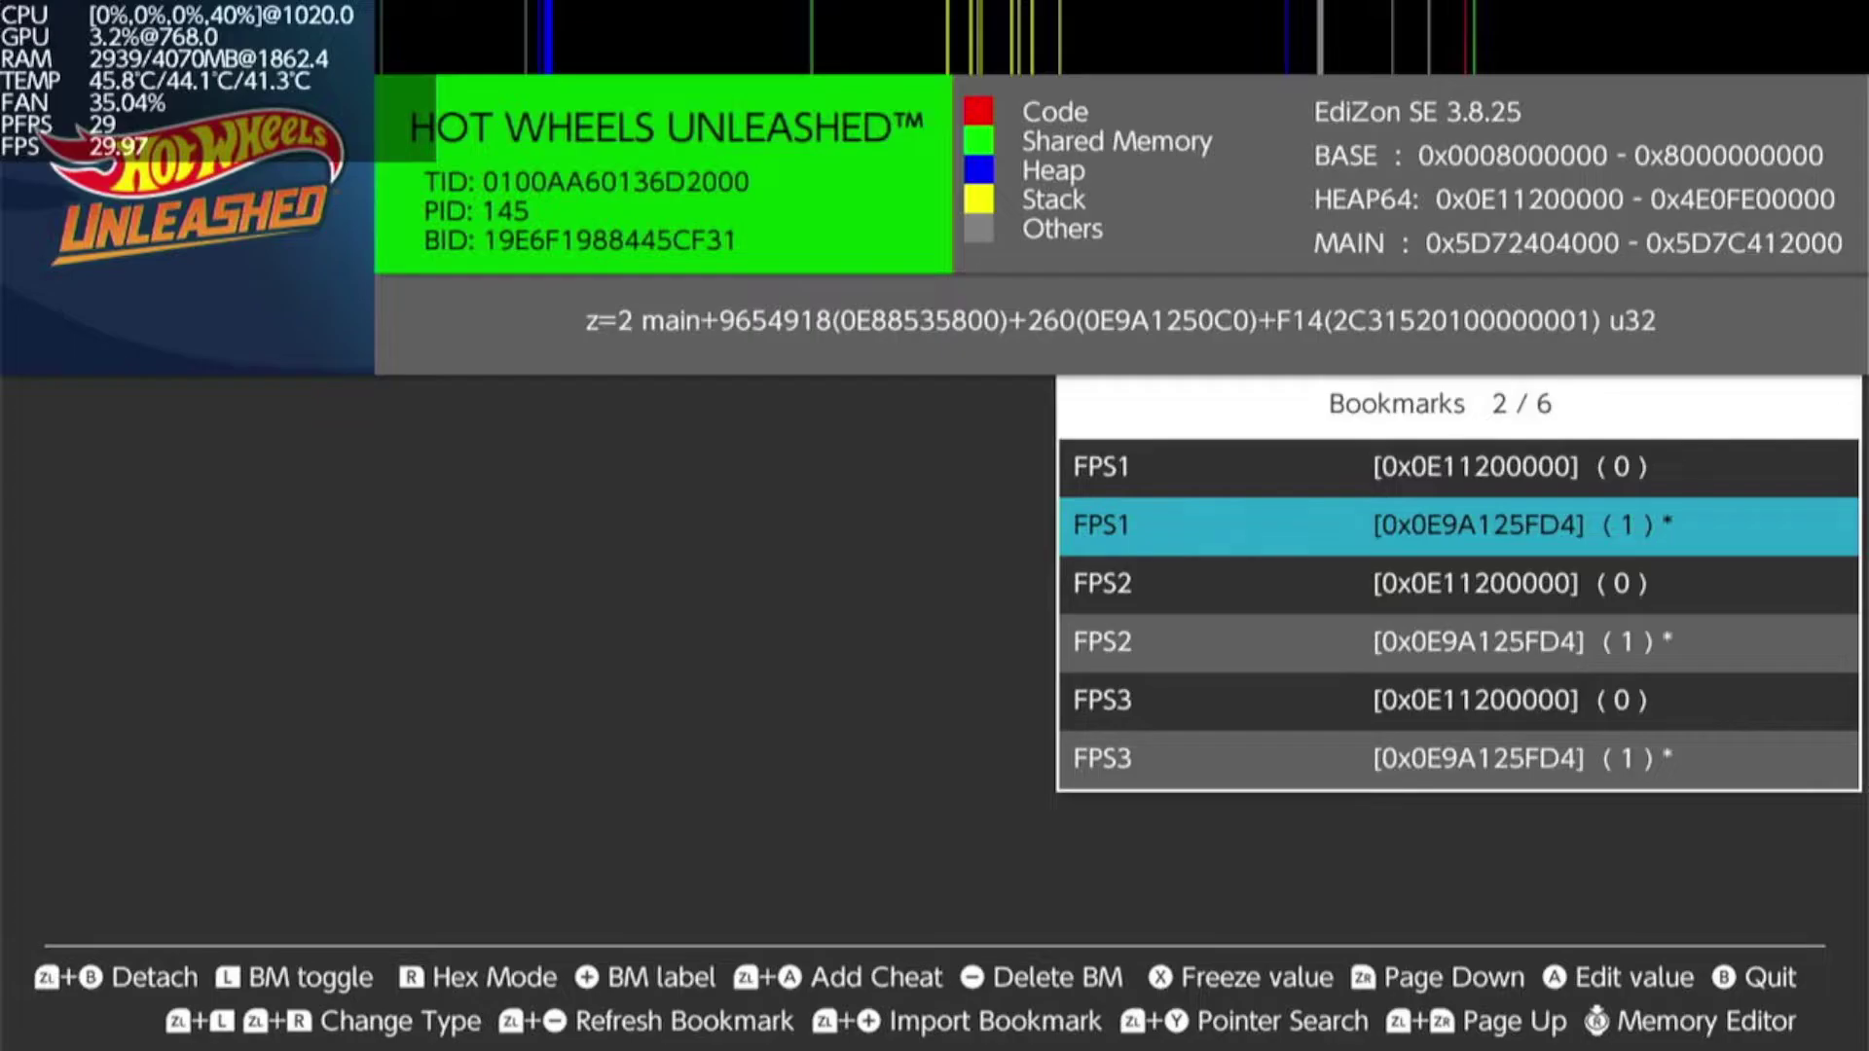
Add the starred FPS1, FPS2 and FPS3 bookmarks as cheats.
key("Down")
key("Up")
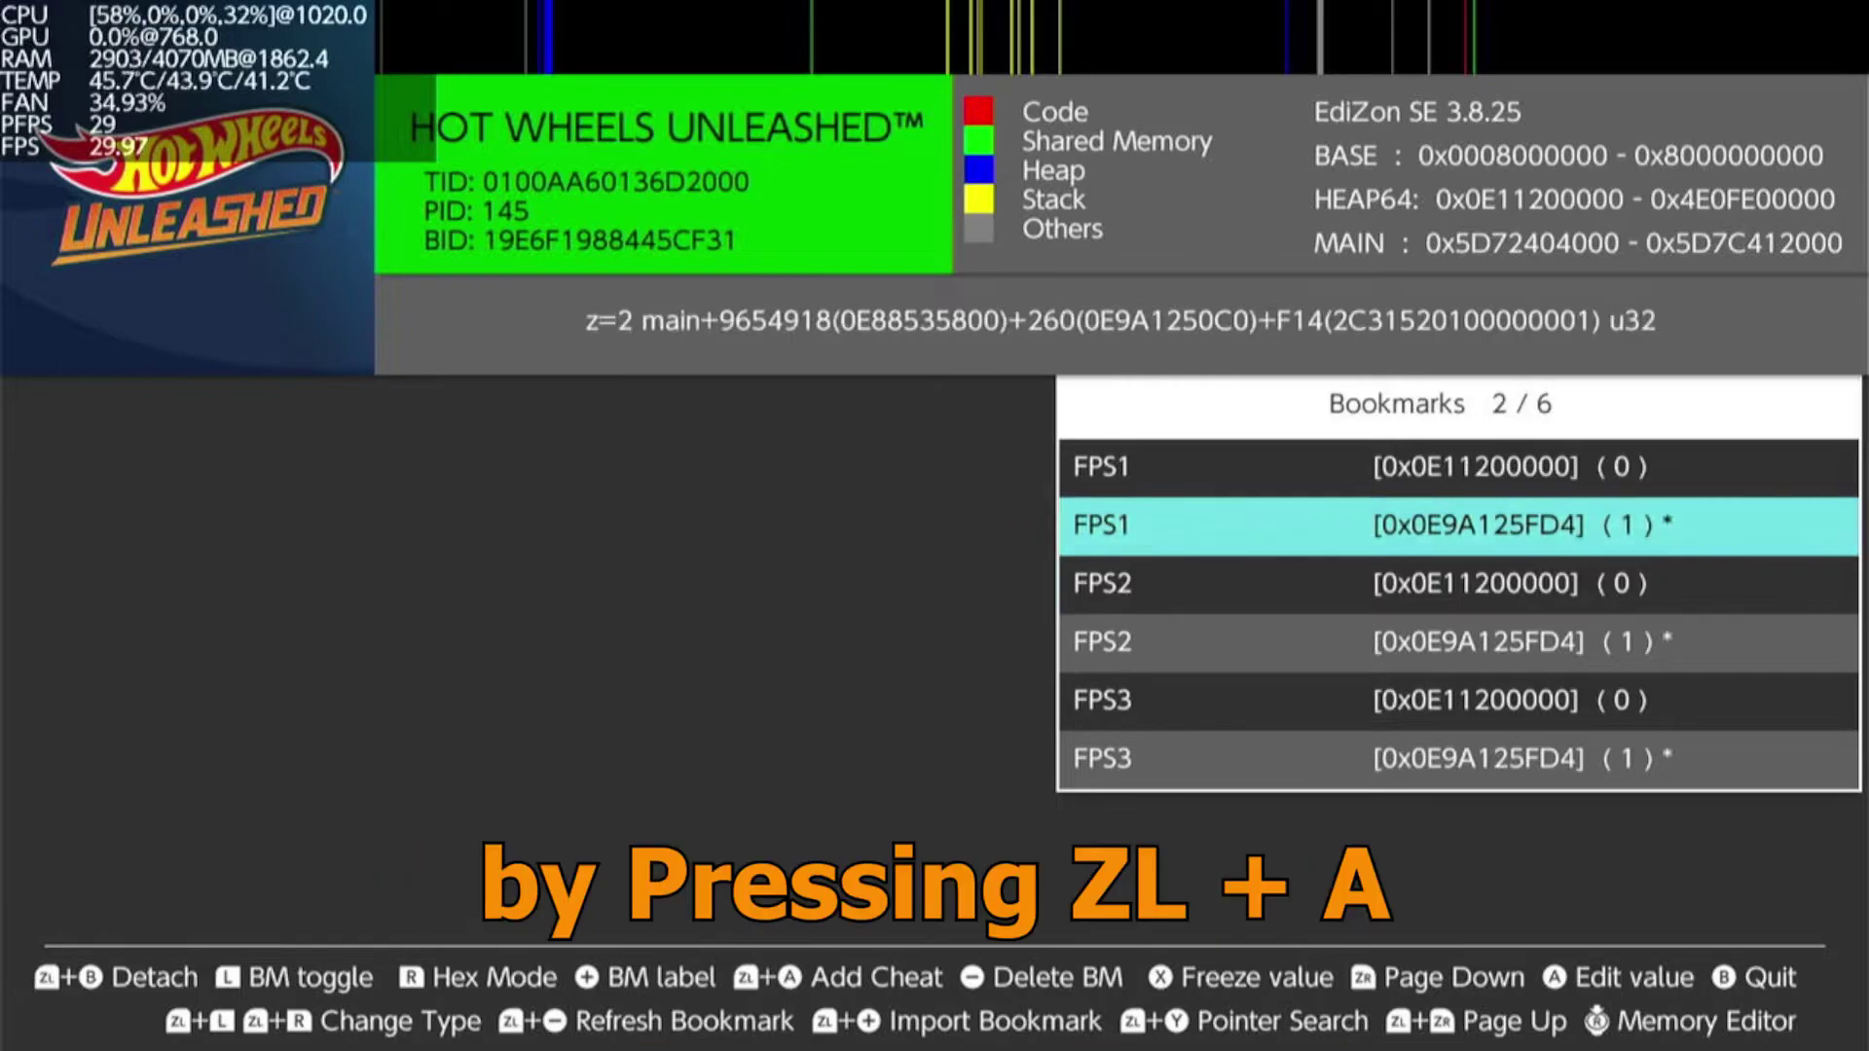
key("ctrl+Return")
key("Down")
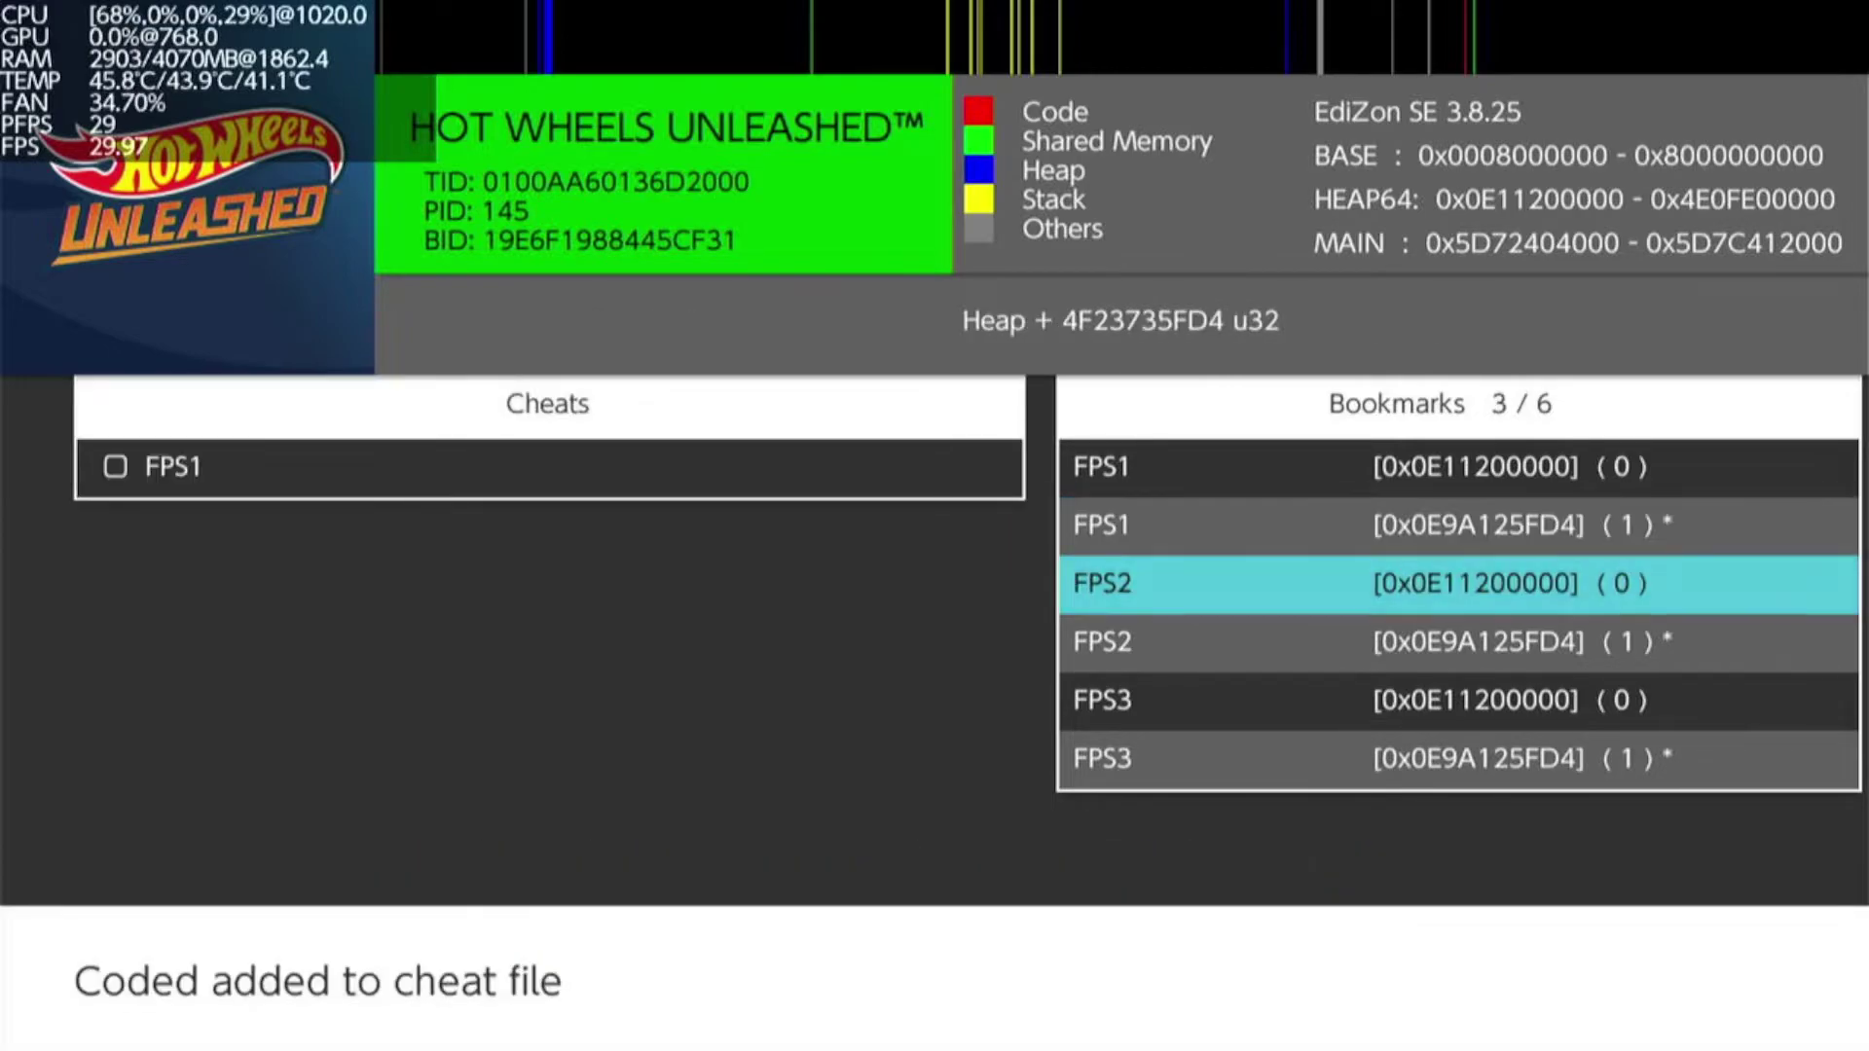
key("Down")
key("ctrl+Return")
key("Down")
key("Down")
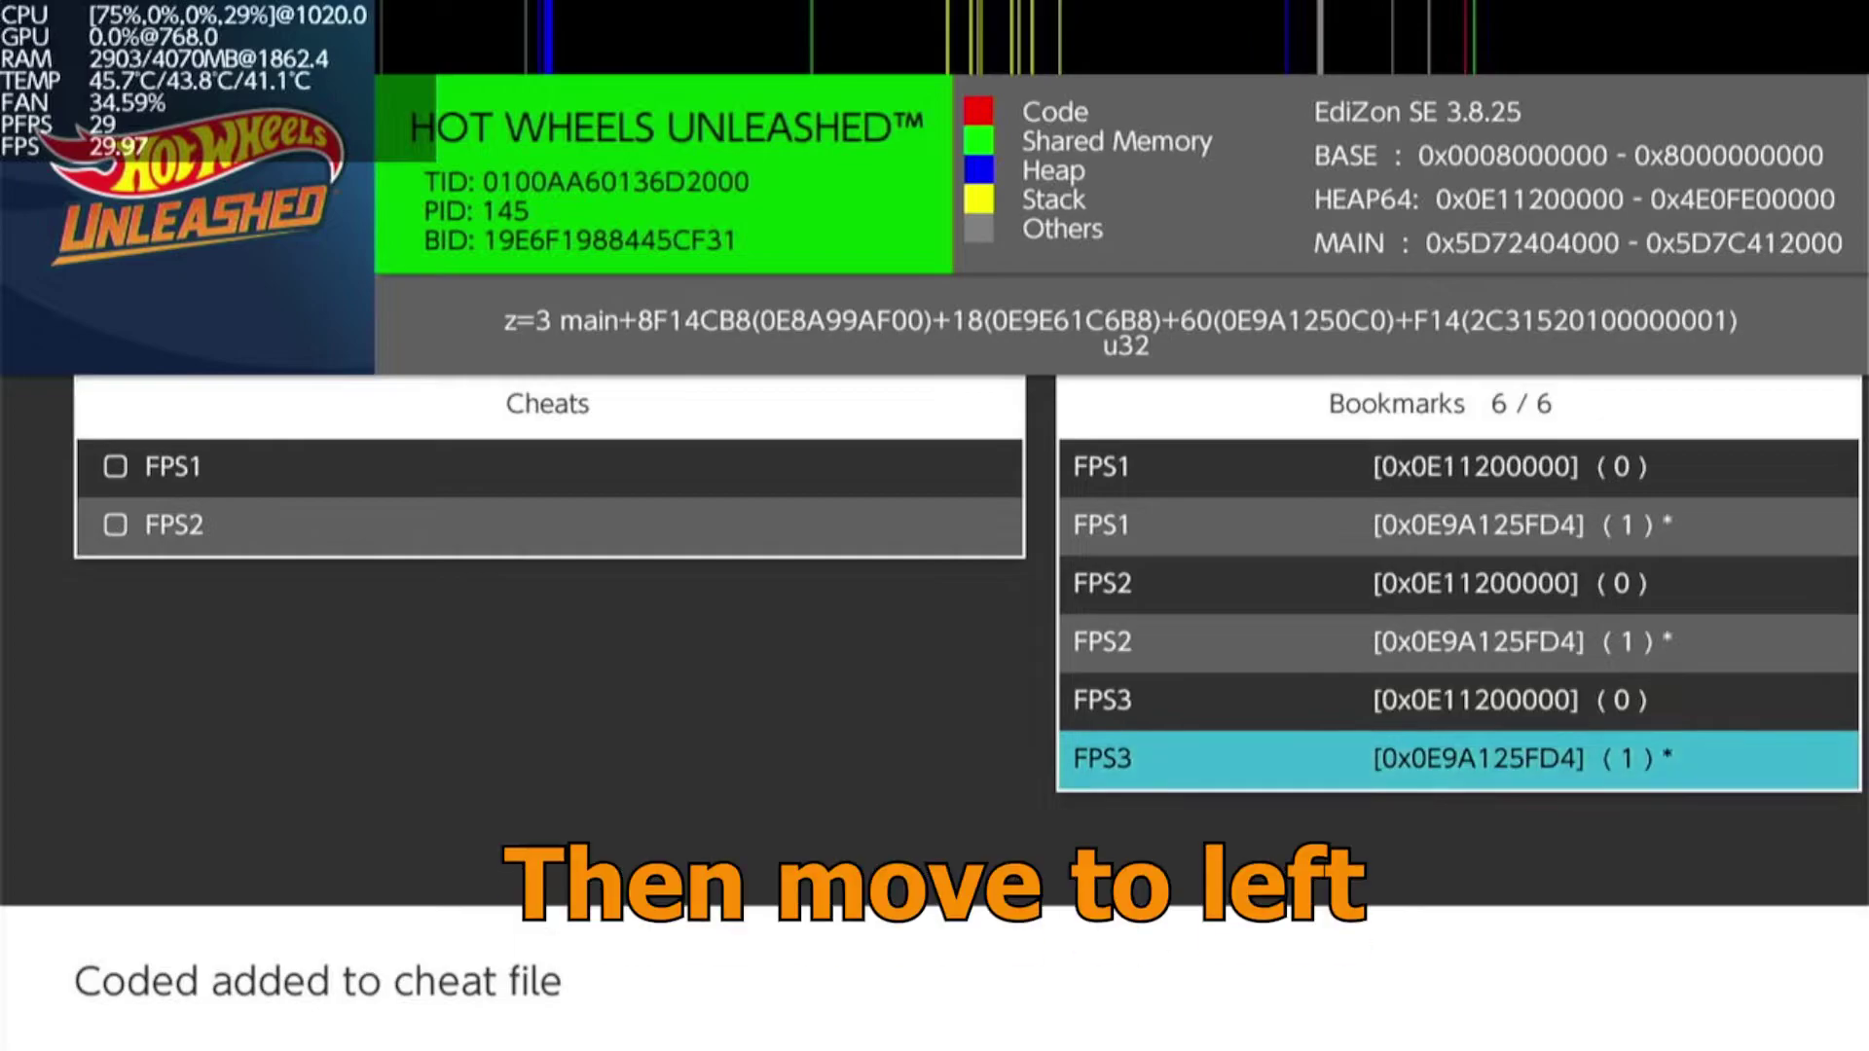
key("ctrl+Return")
Write the cheat list to the cheat file and leave EdiZon SE.
key("Left")
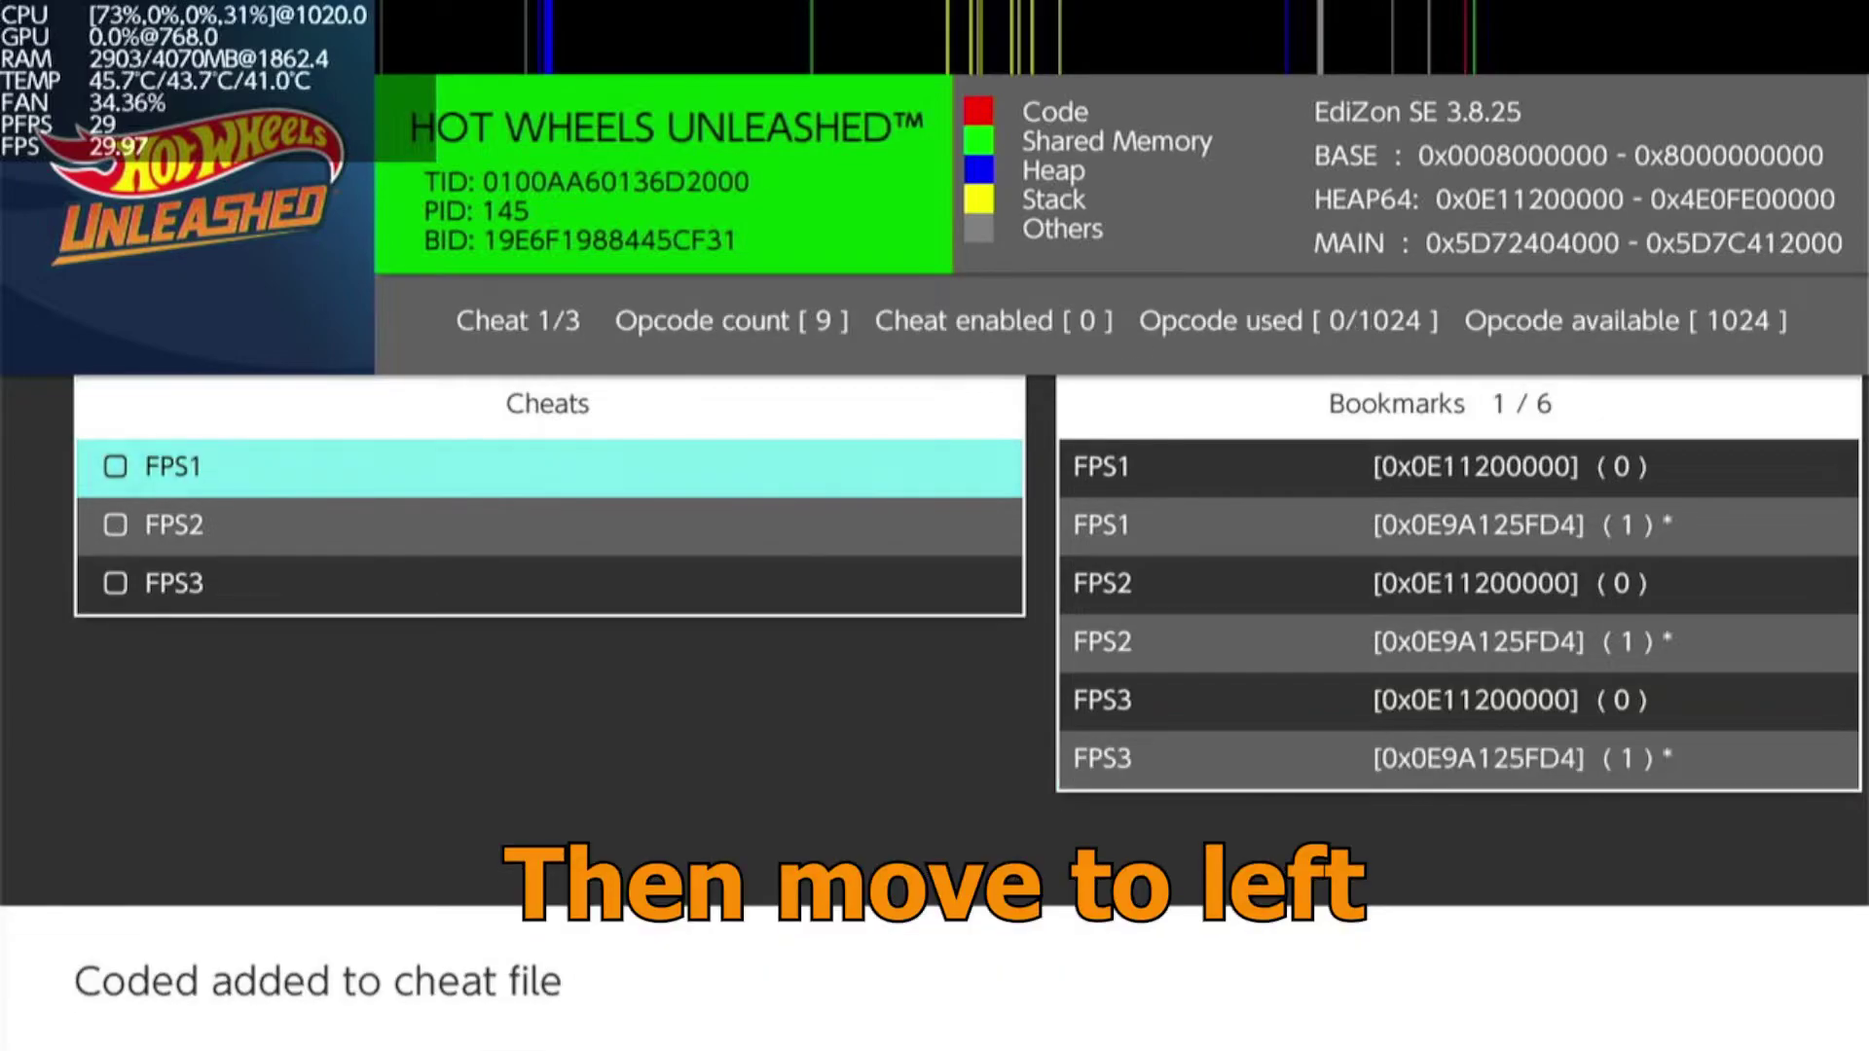
key("ctrl+s")
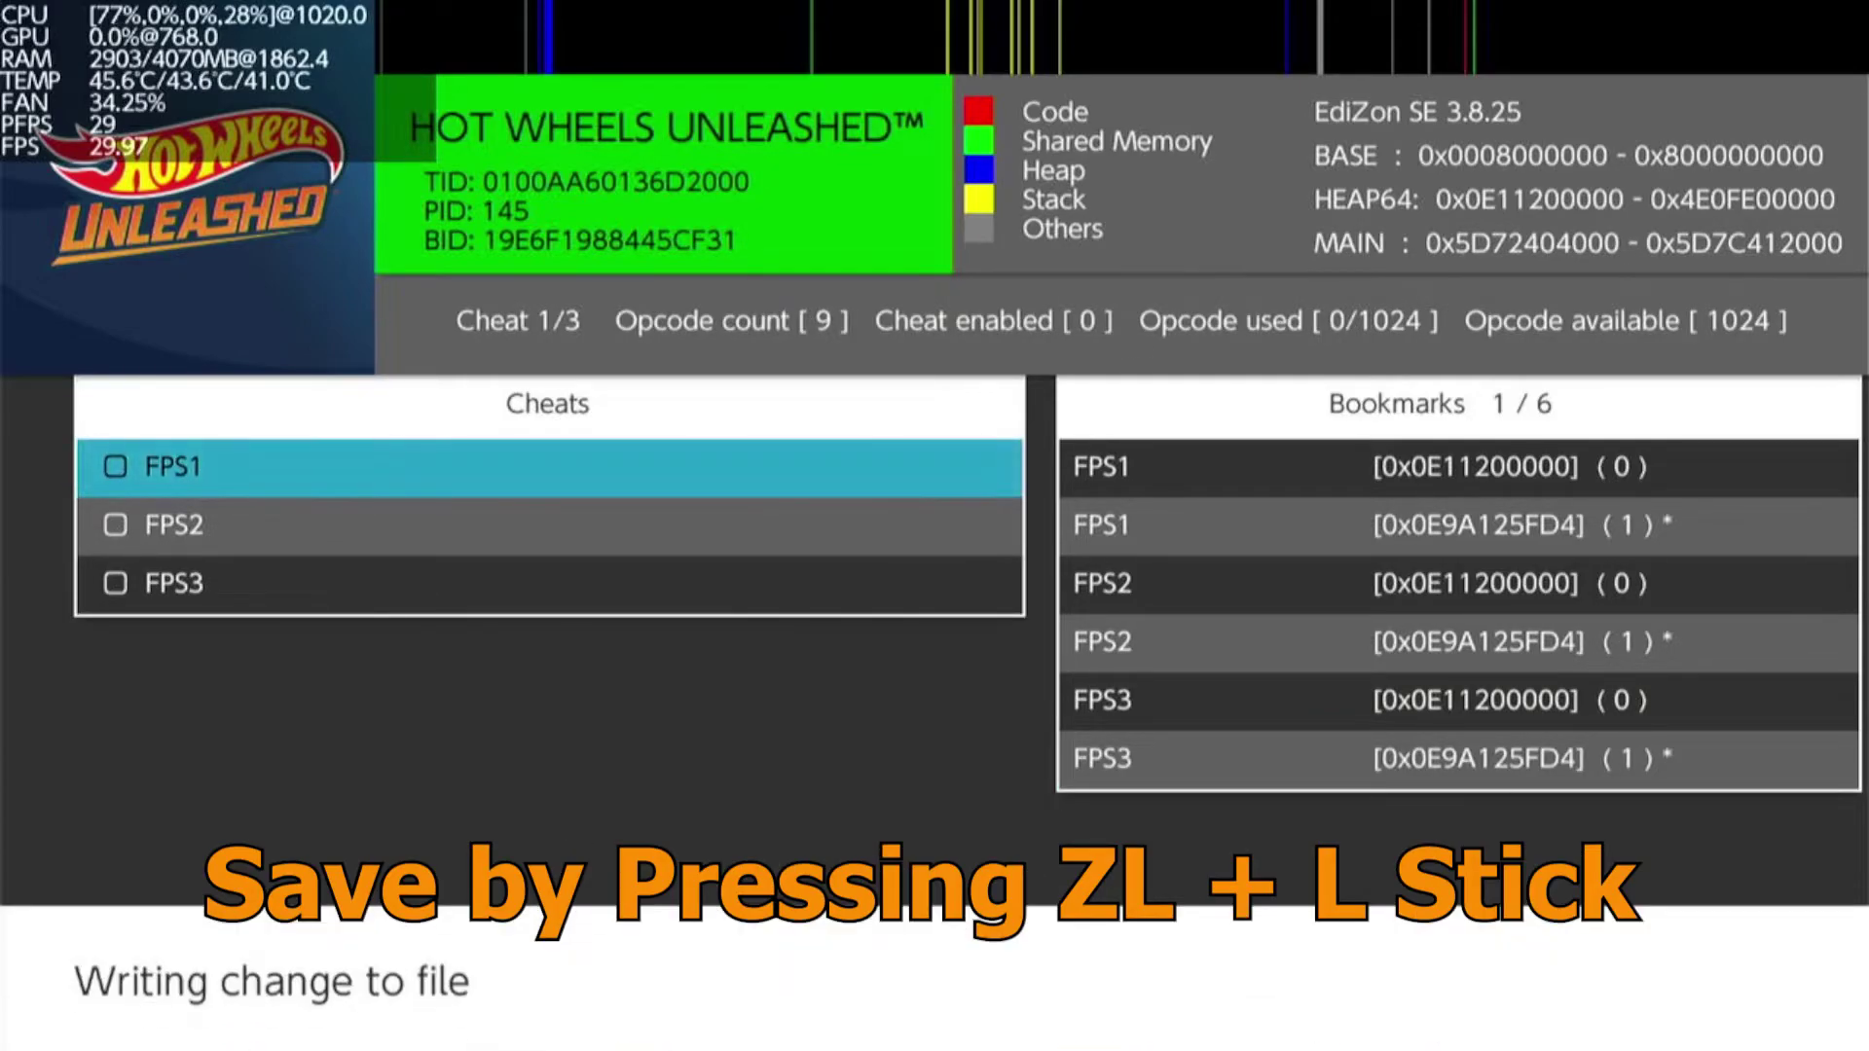
key("Escape")
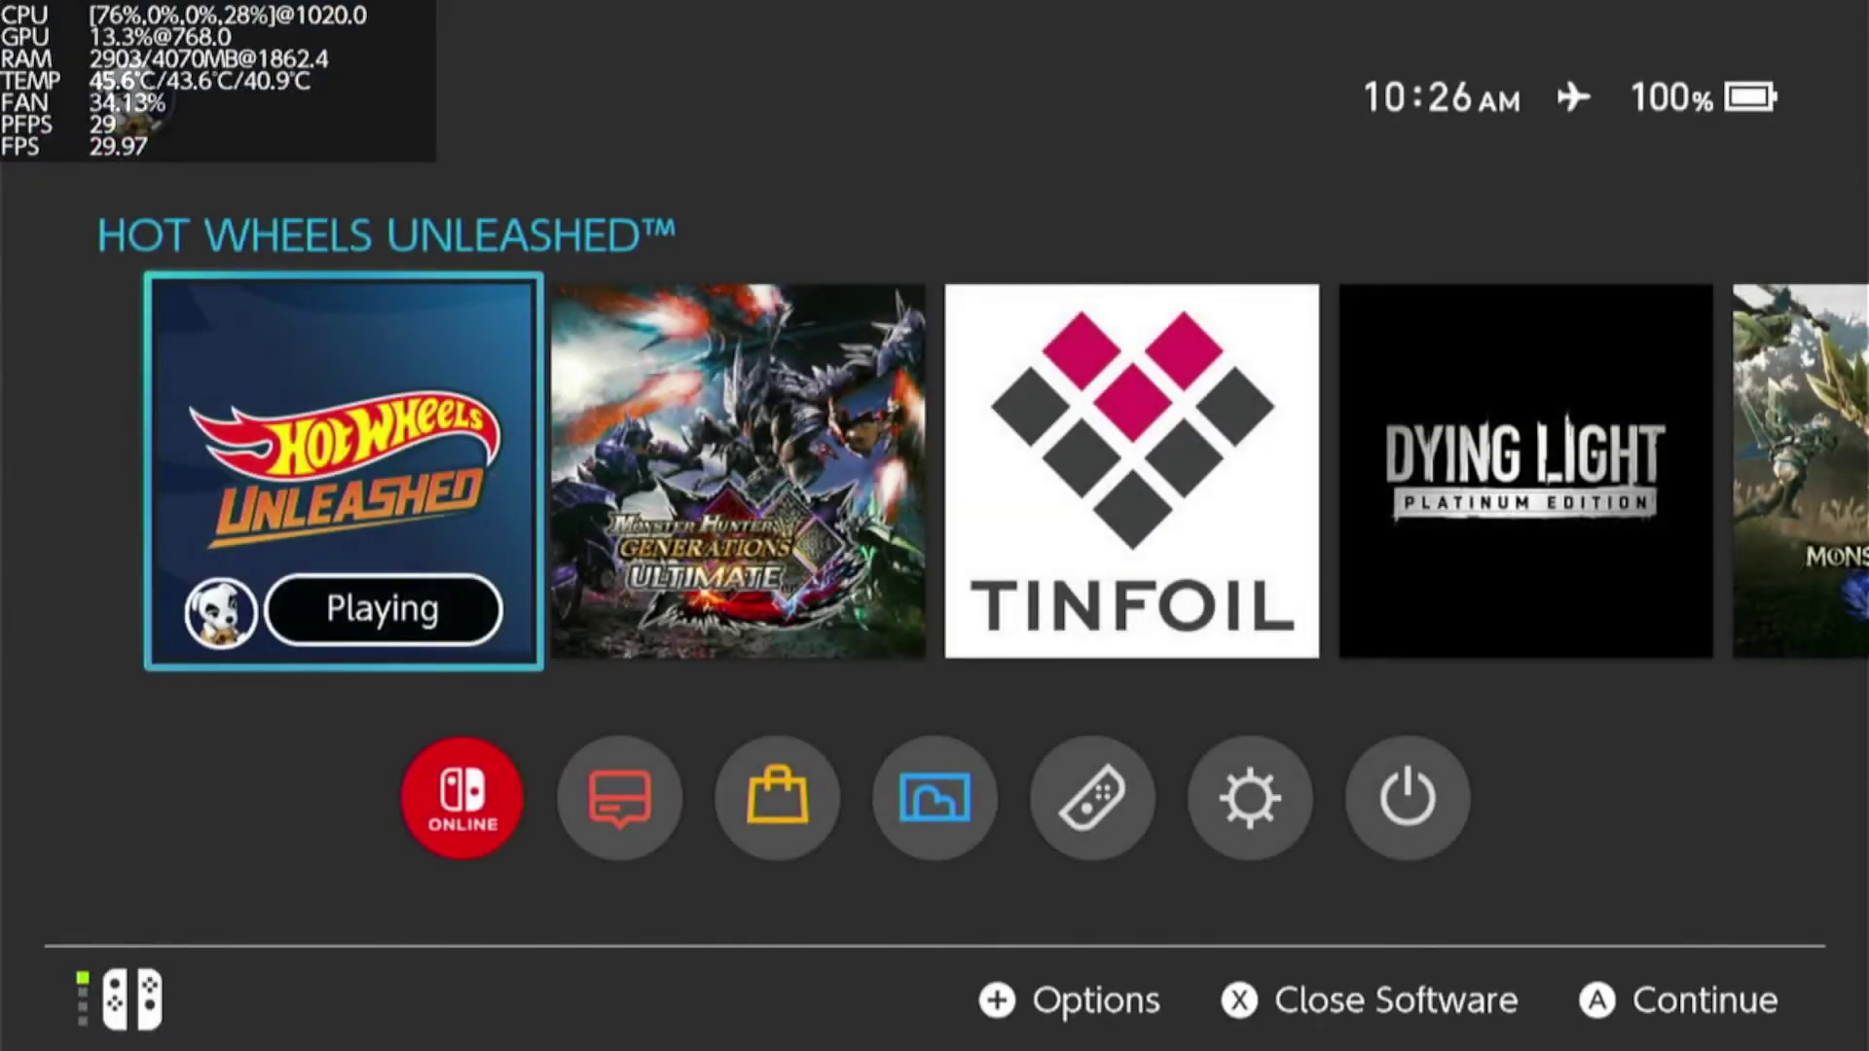
Switch to Breeze through the Album's homebrew launcher and show its cheat list.
key("Down")
key("Right")
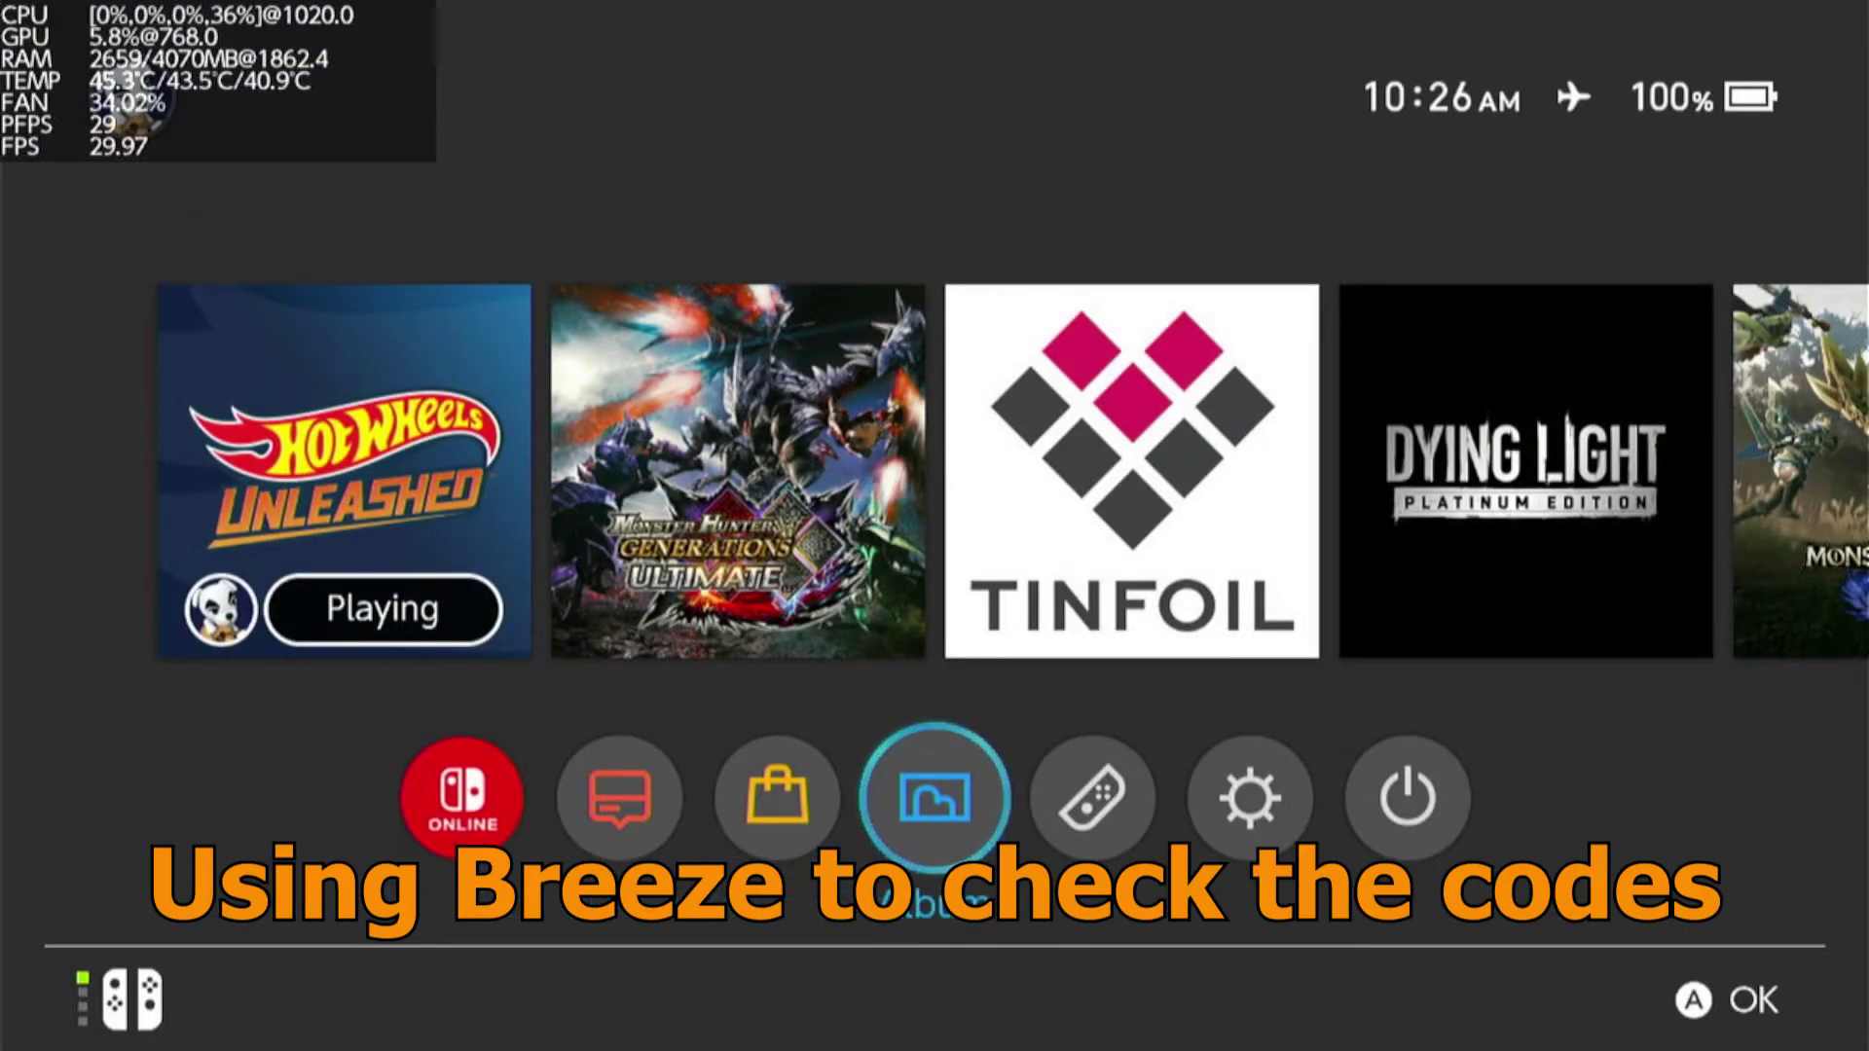
key("Return")
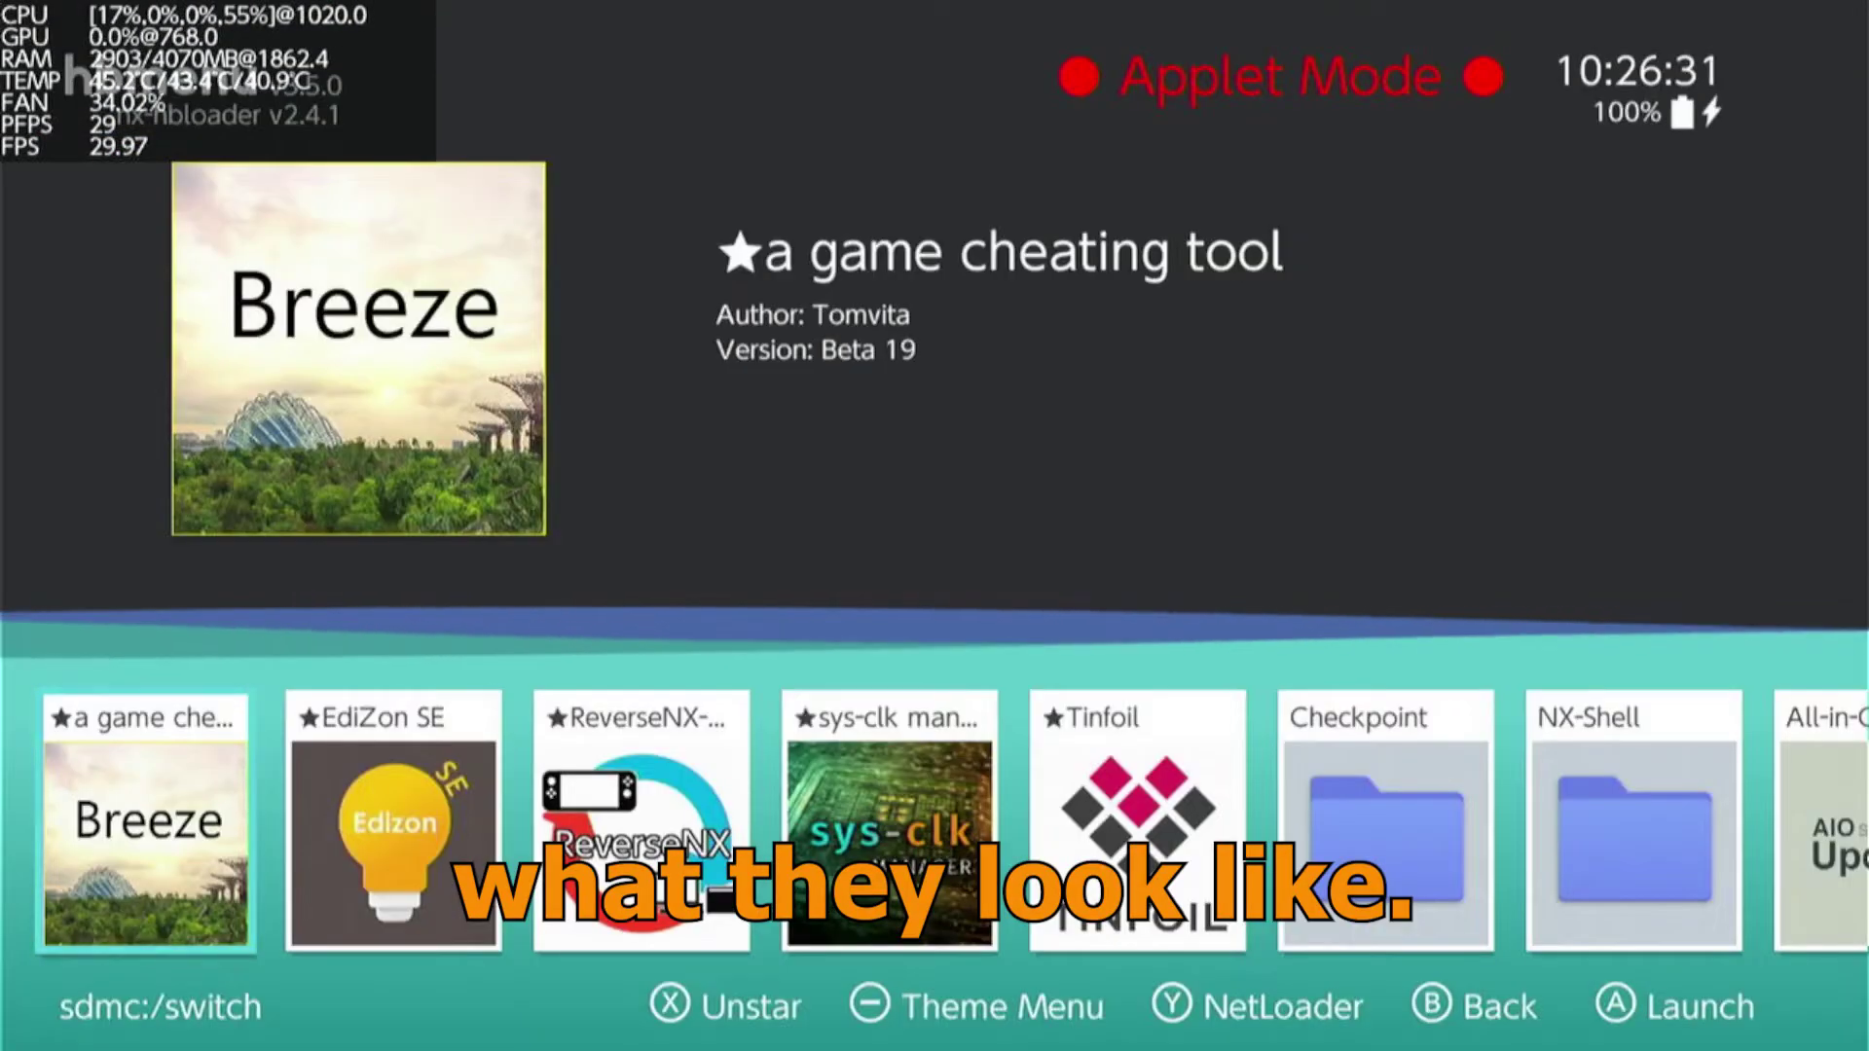
key("Return")
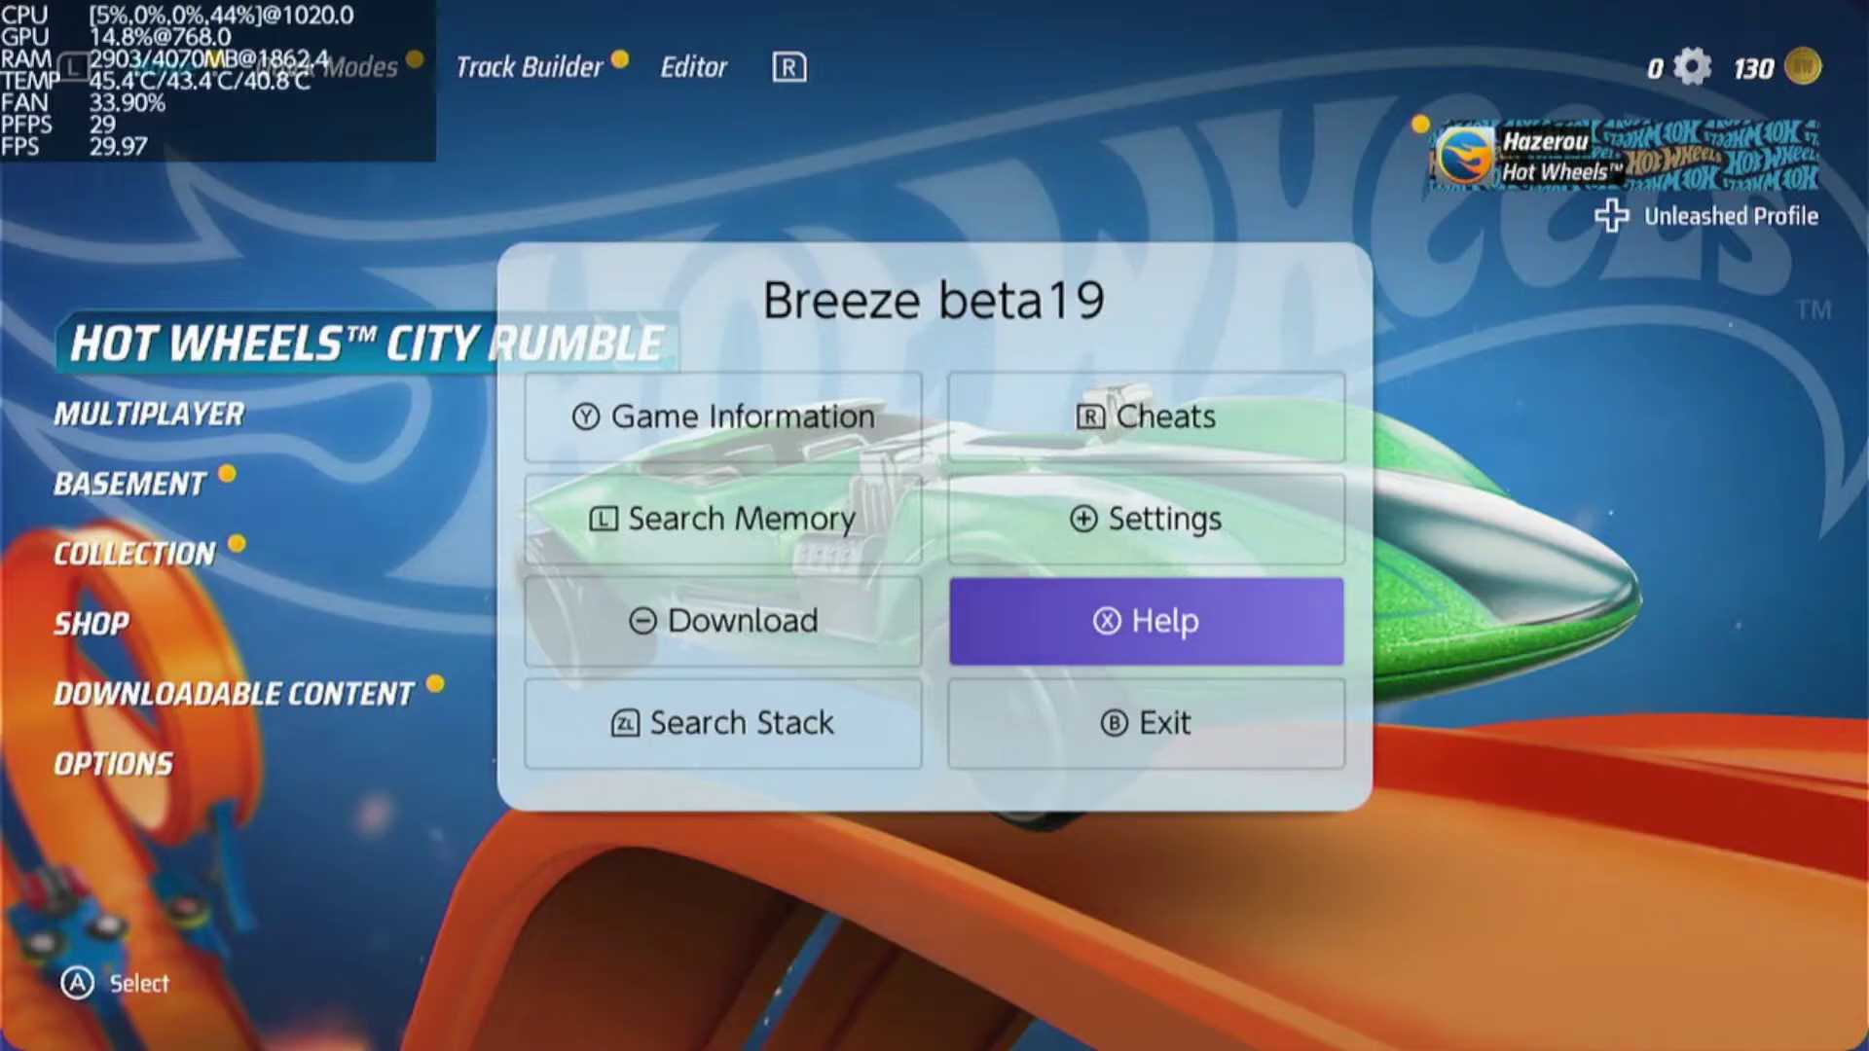
key("r")
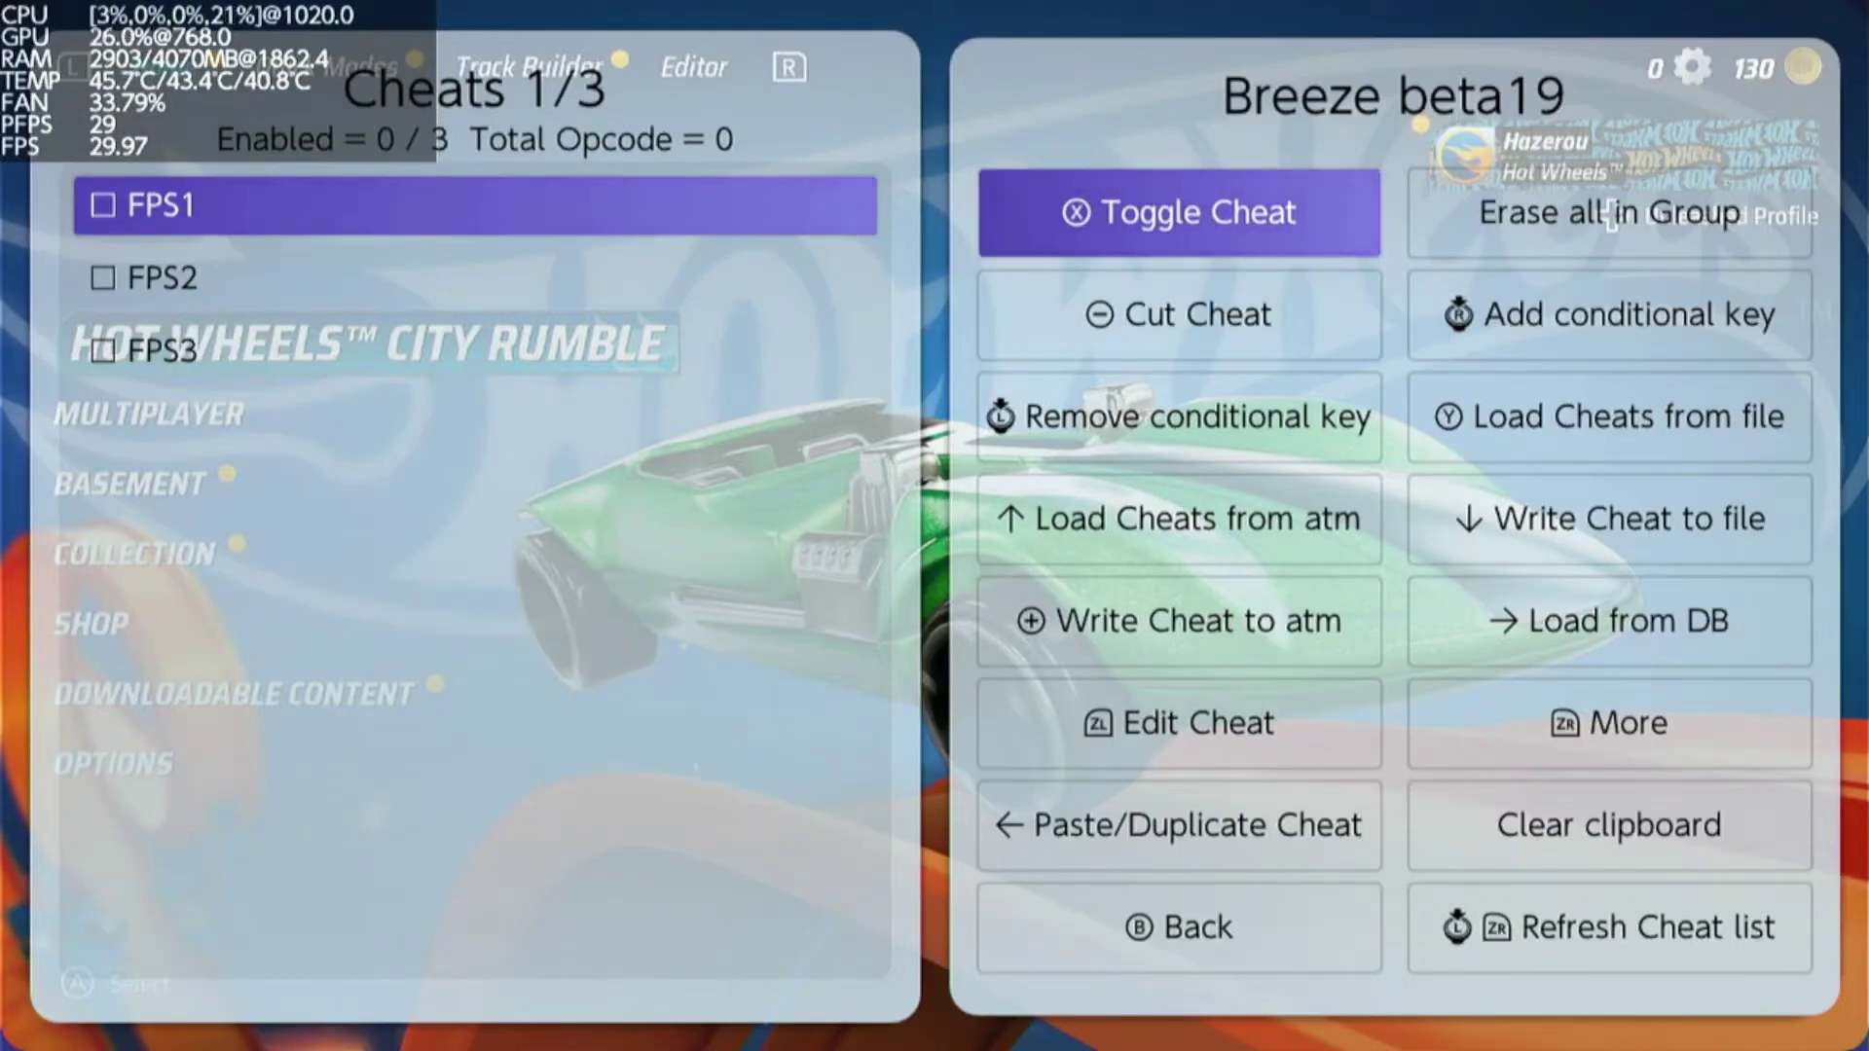
Examine the code lines of the FPS1 cheat and return to the cheat list.
key("l")
key("Down")
key("Down")
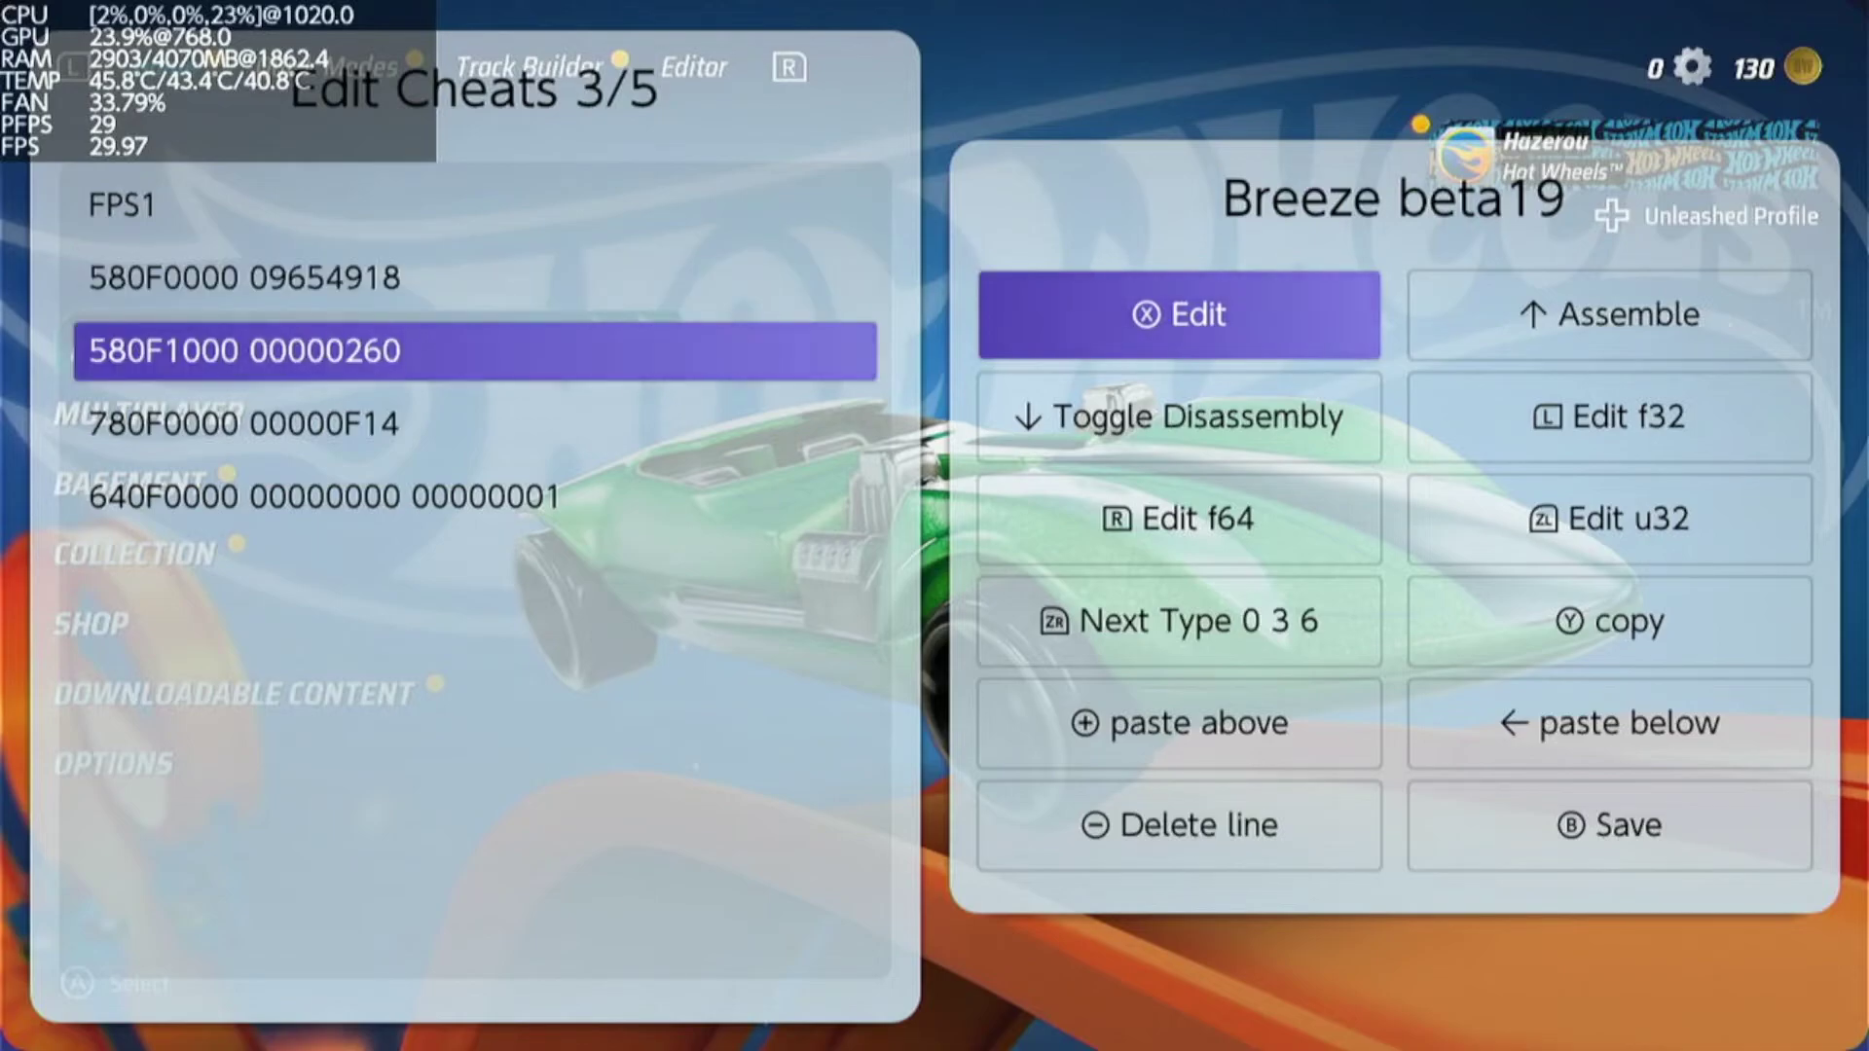
key("Down")
key("Down")
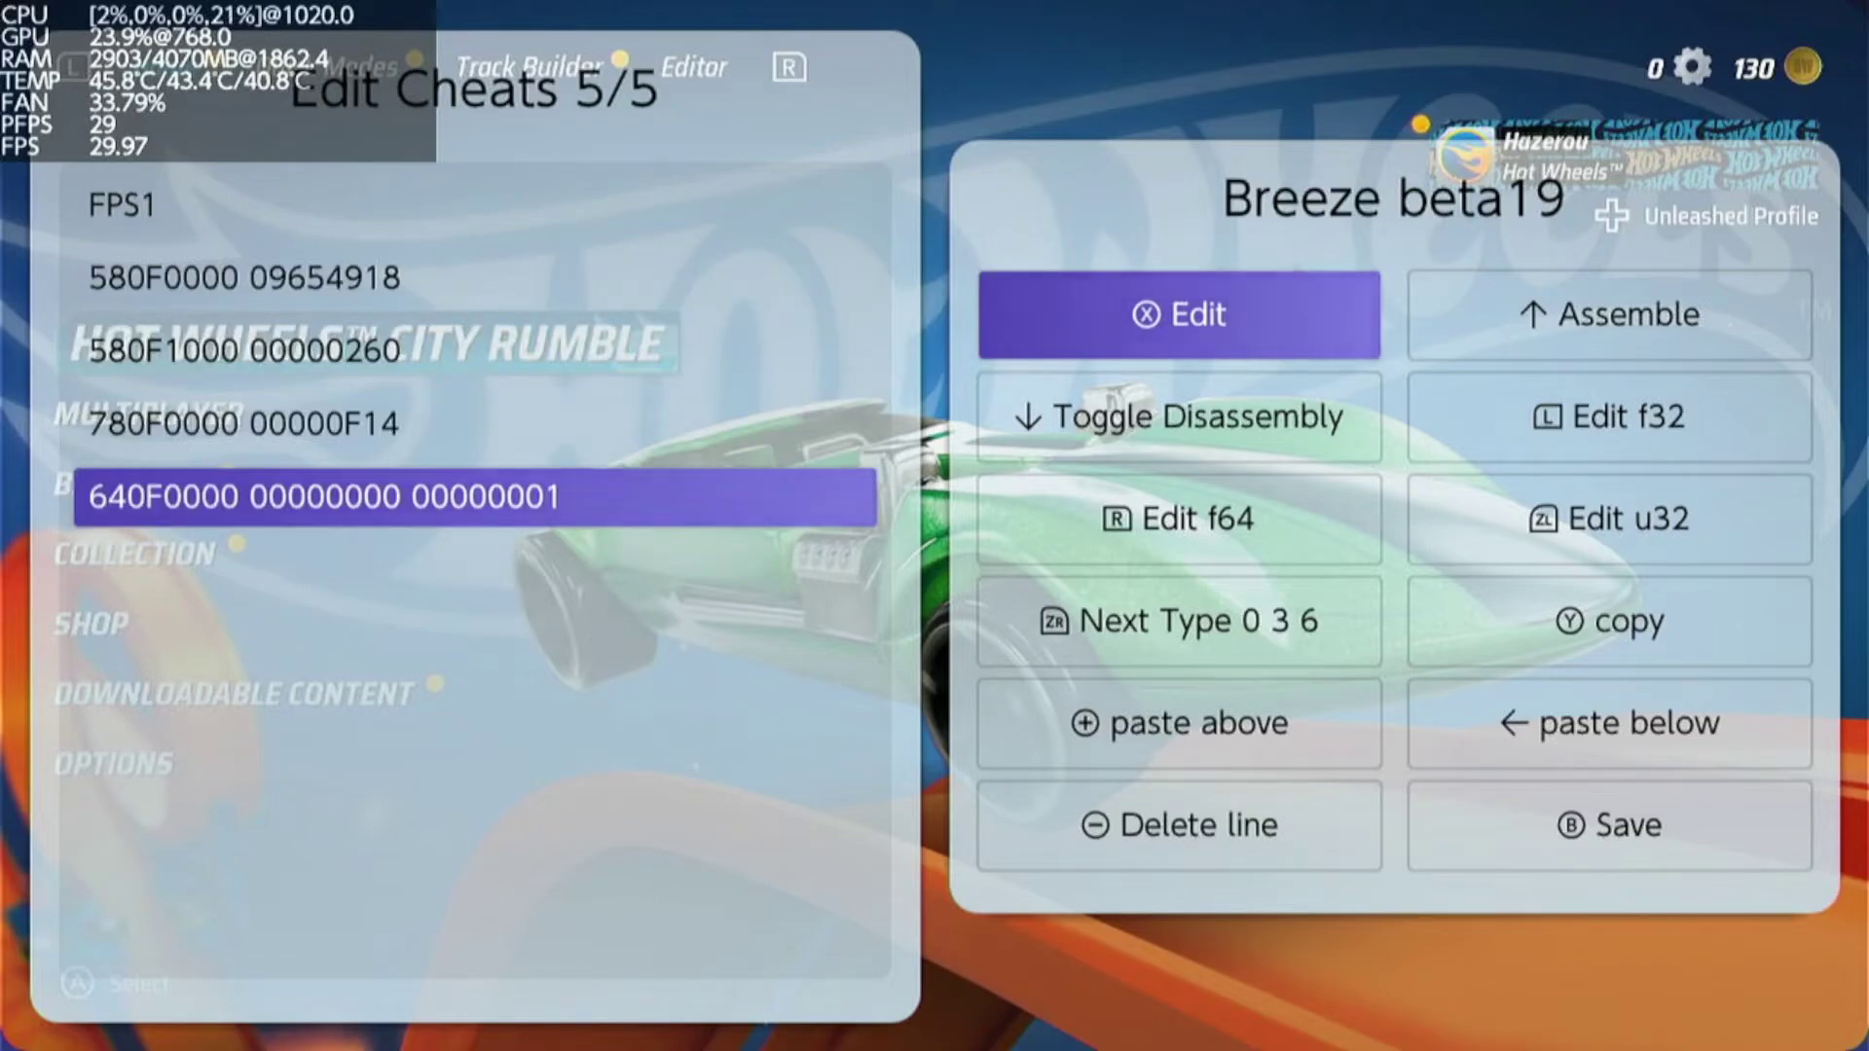
key("b")
Examine the code lines of the FPS2 cheat and return to the cheat list.
key("Down")
key("l")
key("Down")
key("Down")
key("Down")
key("Down")
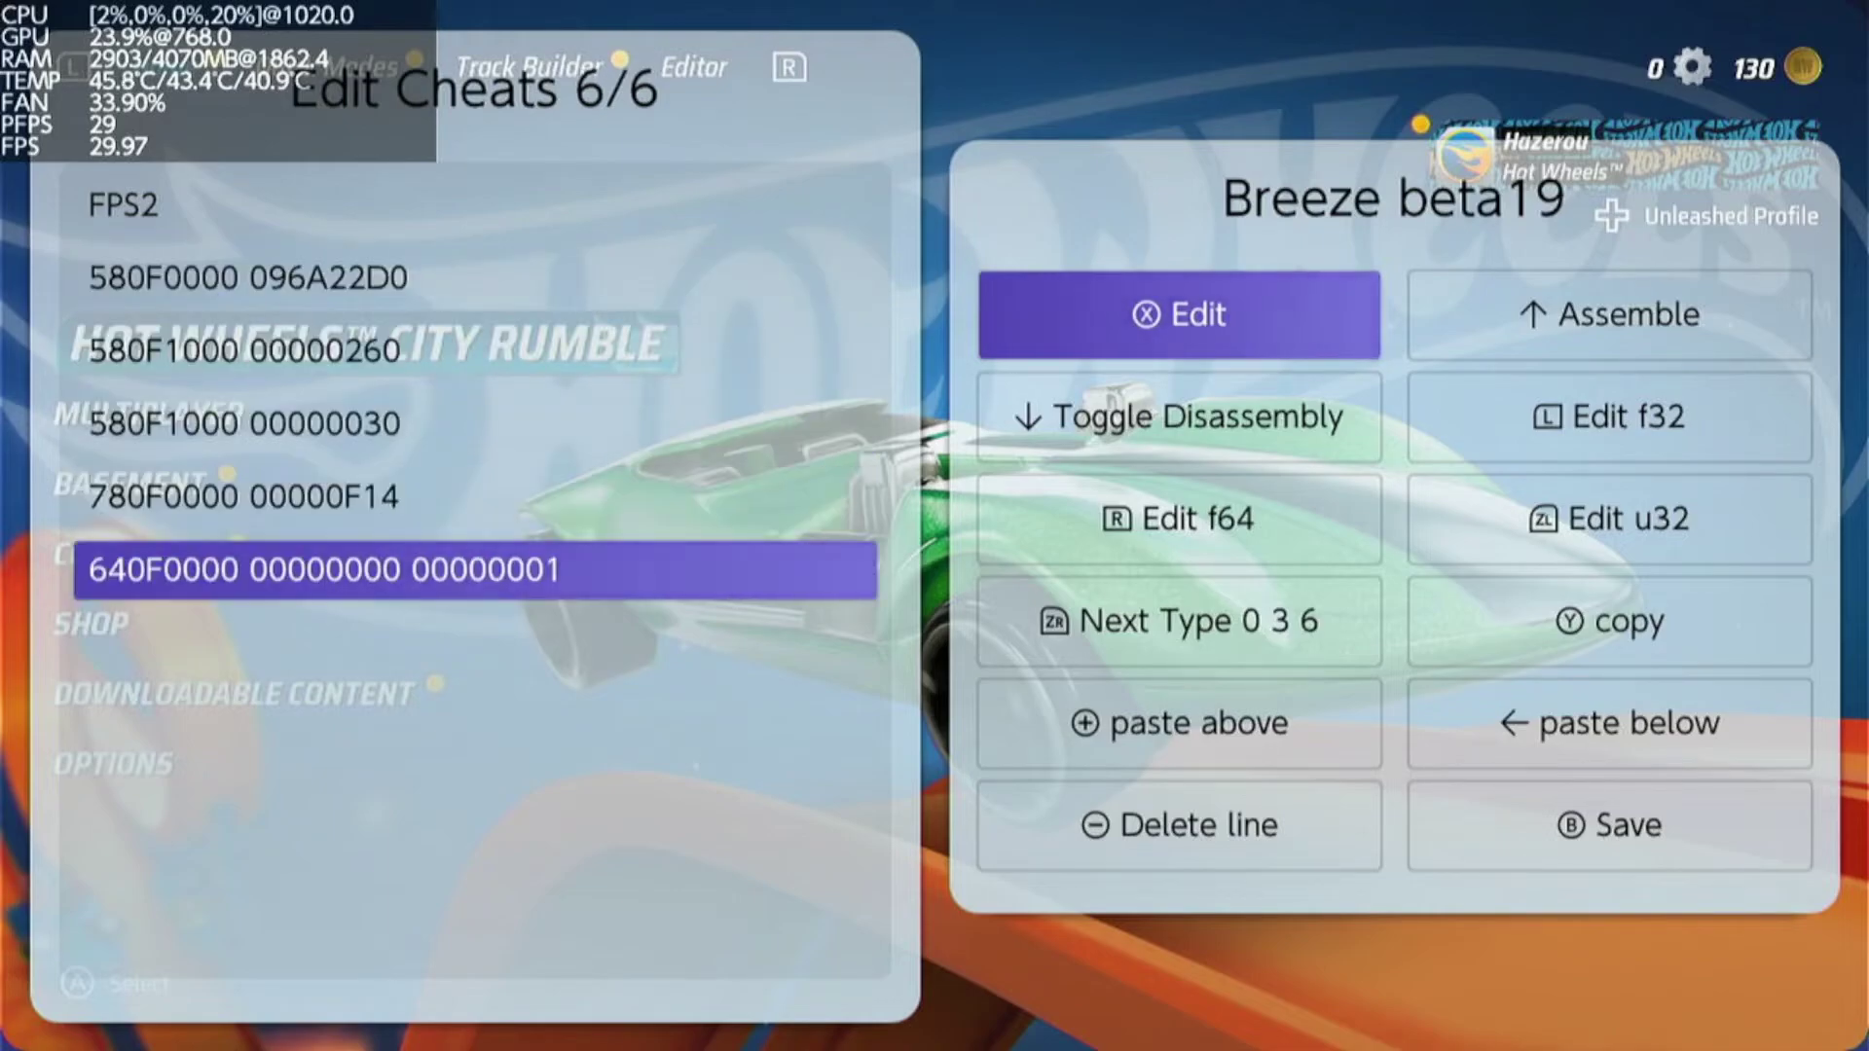
key("Down")
key("b")
Examine the code lines of the FPS3 cheat and return to the cheat list.
key("Down")
key("l")
key("Down")
key("Down")
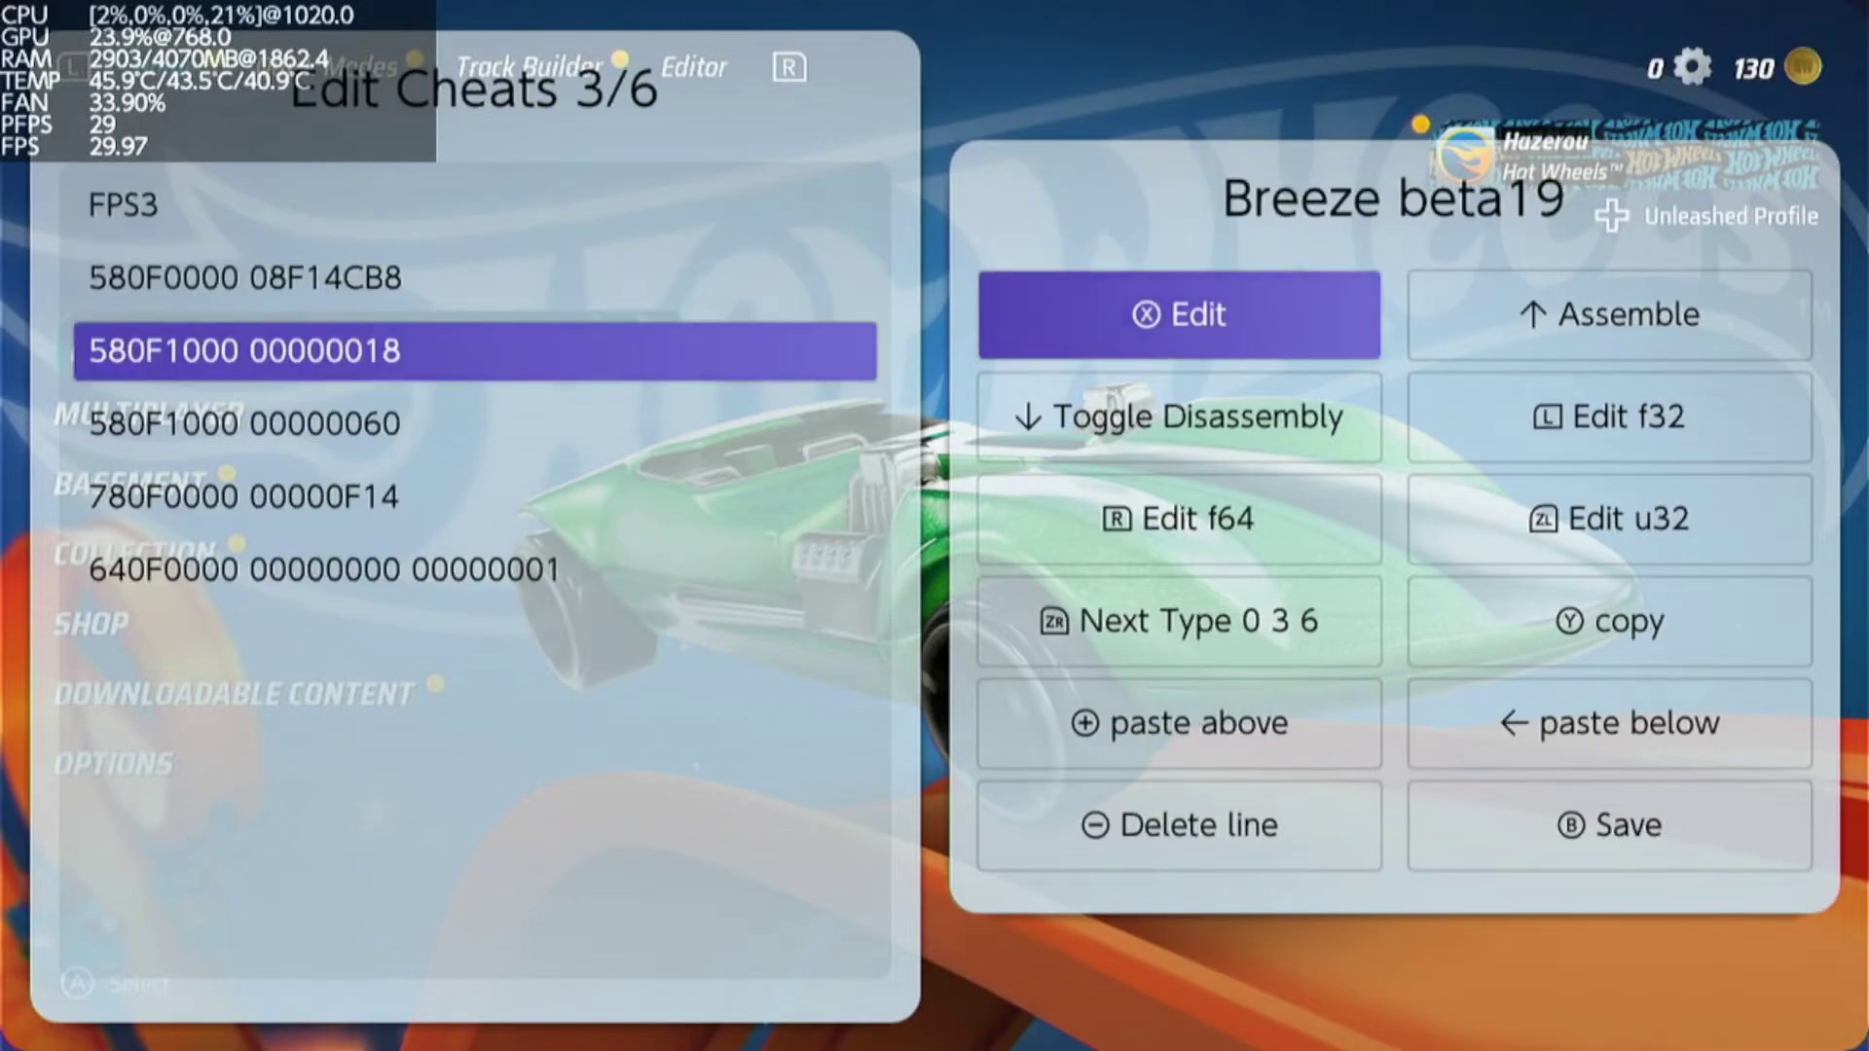
key("Down")
key("Down")
key("Down")
key("b")
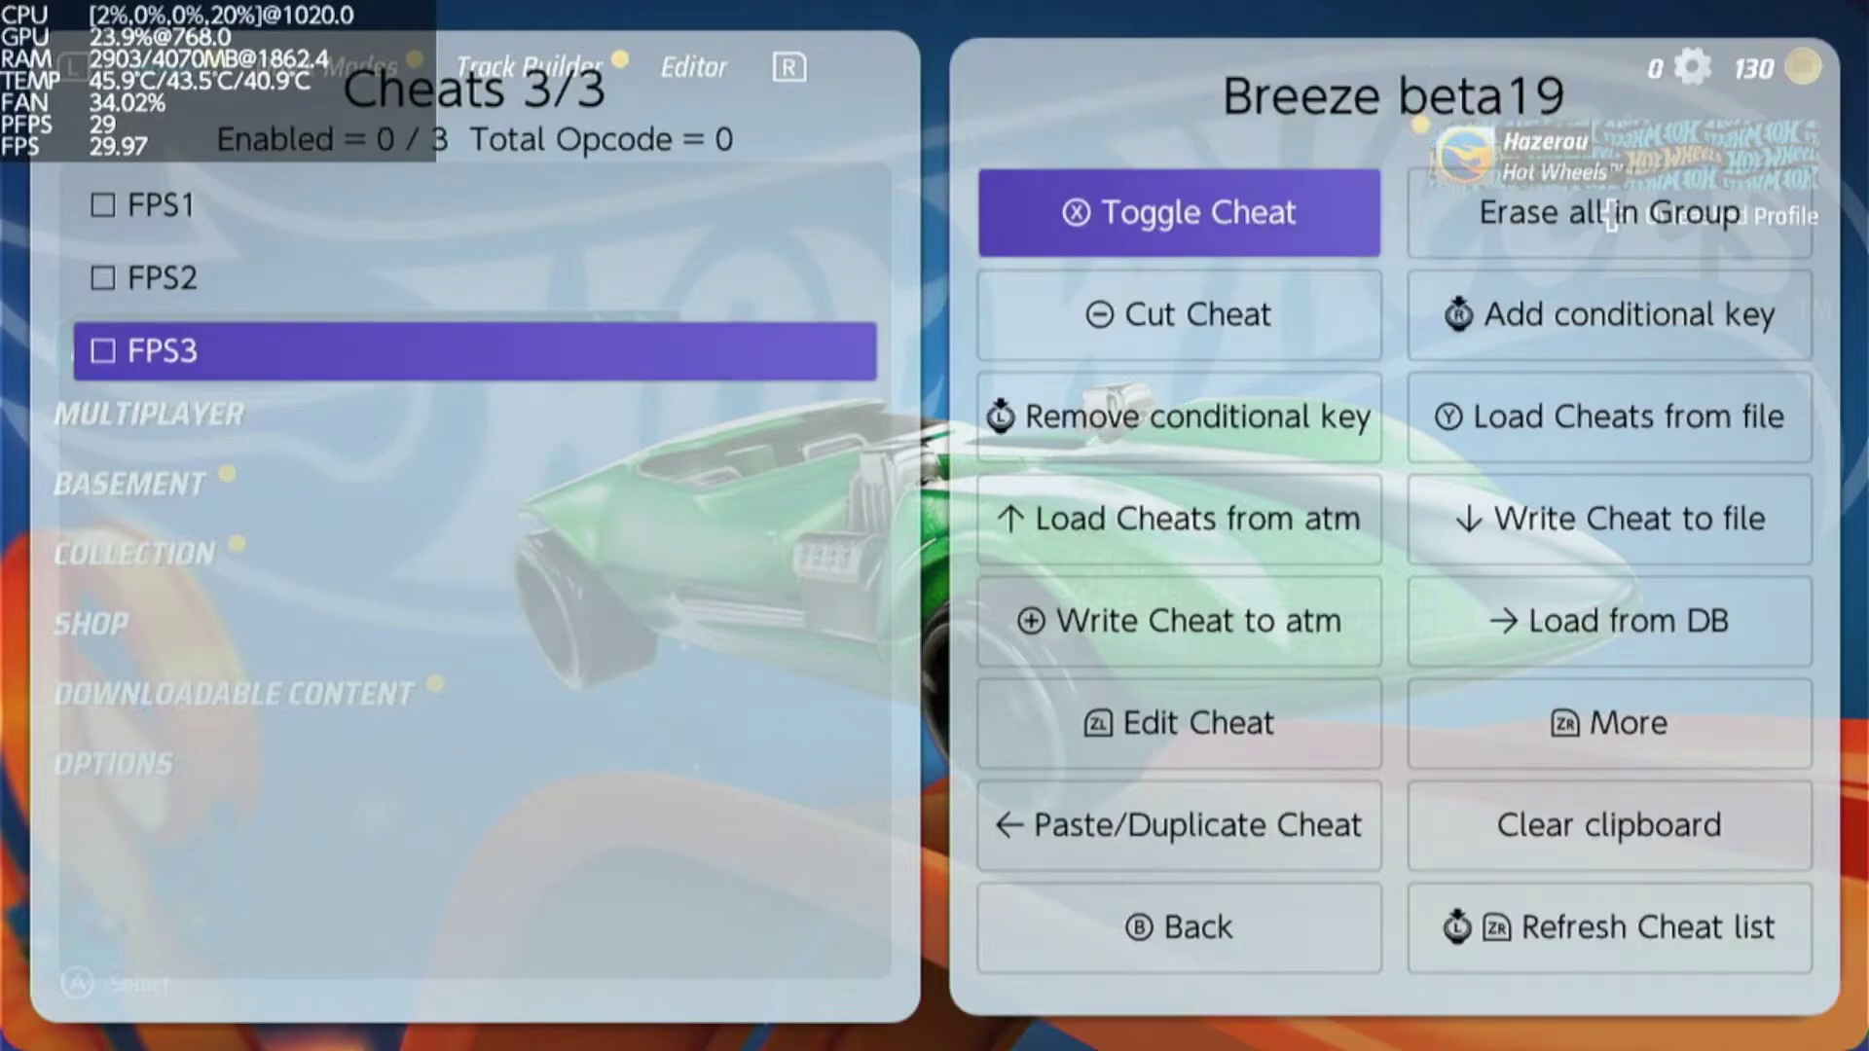
Edit the FPS1 cheat's title by inserting 60 in front of it, making it 60FPS1.
key("Up")
key("Up")
key("Down")
key("Down")
key("Up")
key("Up")
key("l")
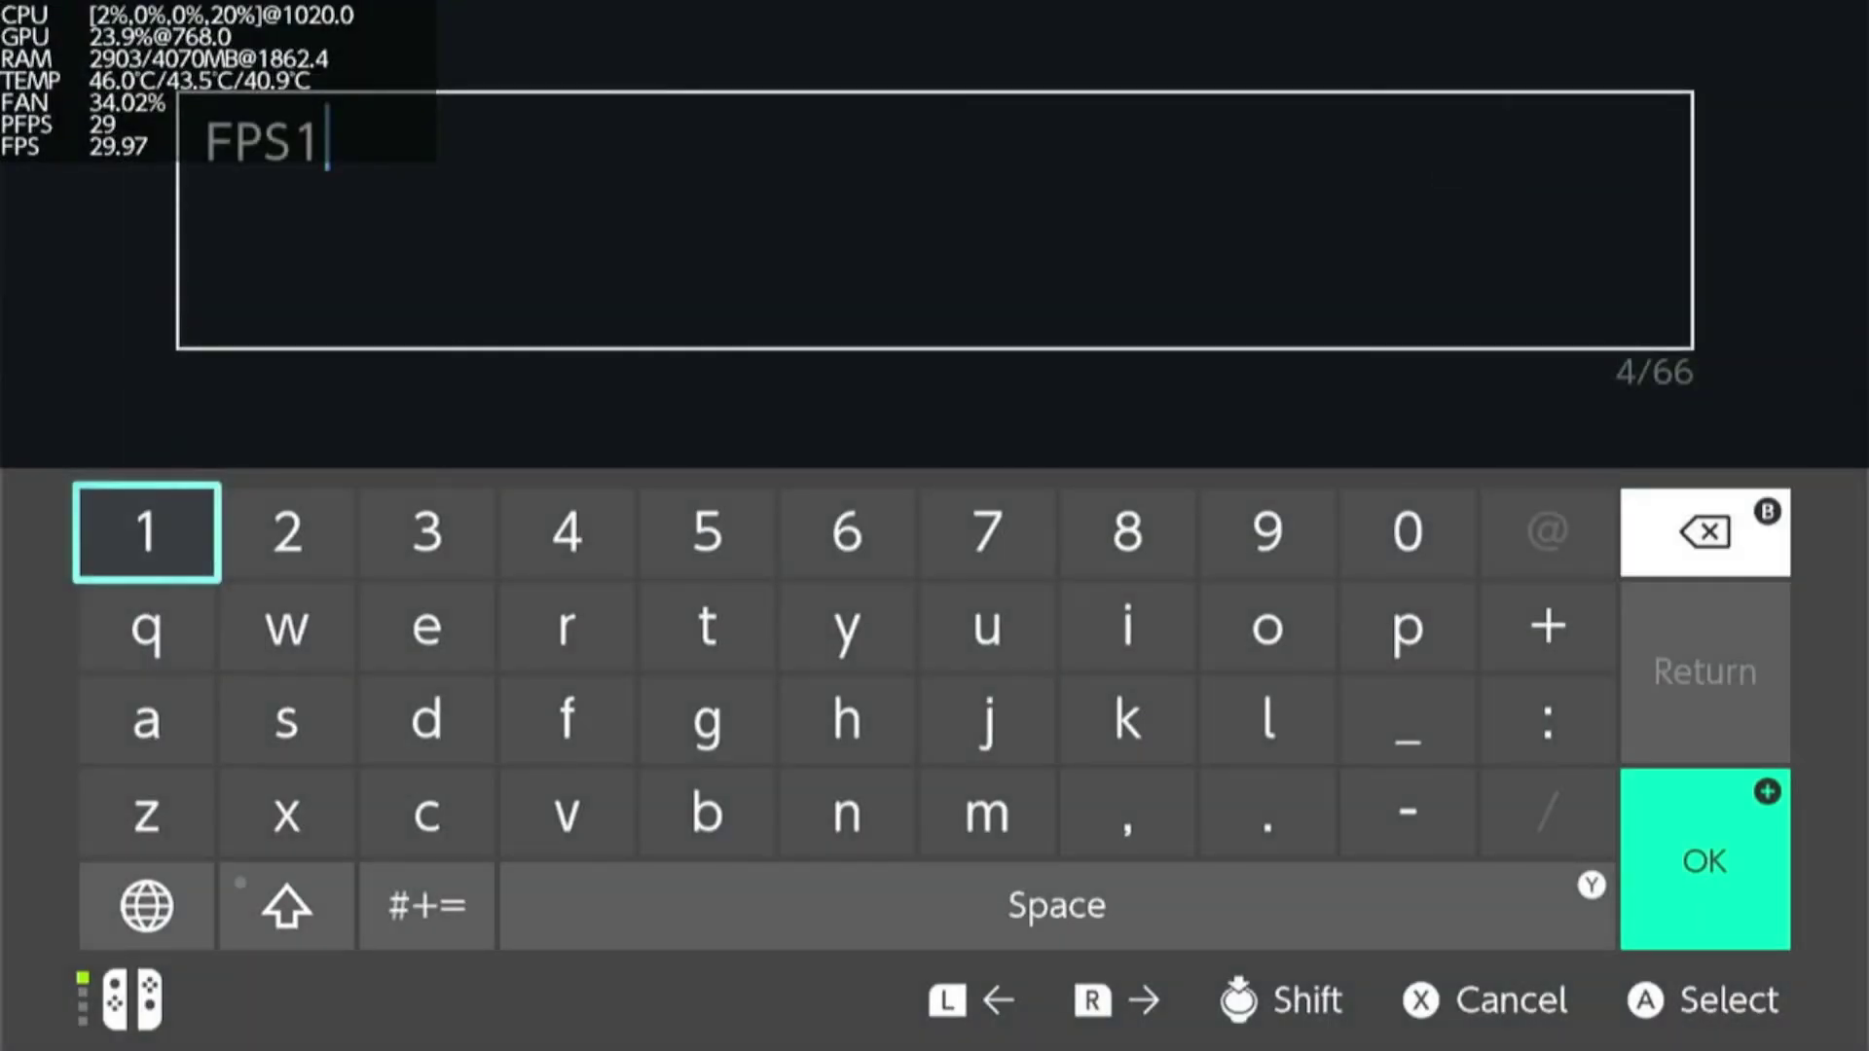
key("Left")
key("Left")
key("Left")
key("Left")
key("Right")
key("Right")
key("Right")
key("Right")
key("Right")
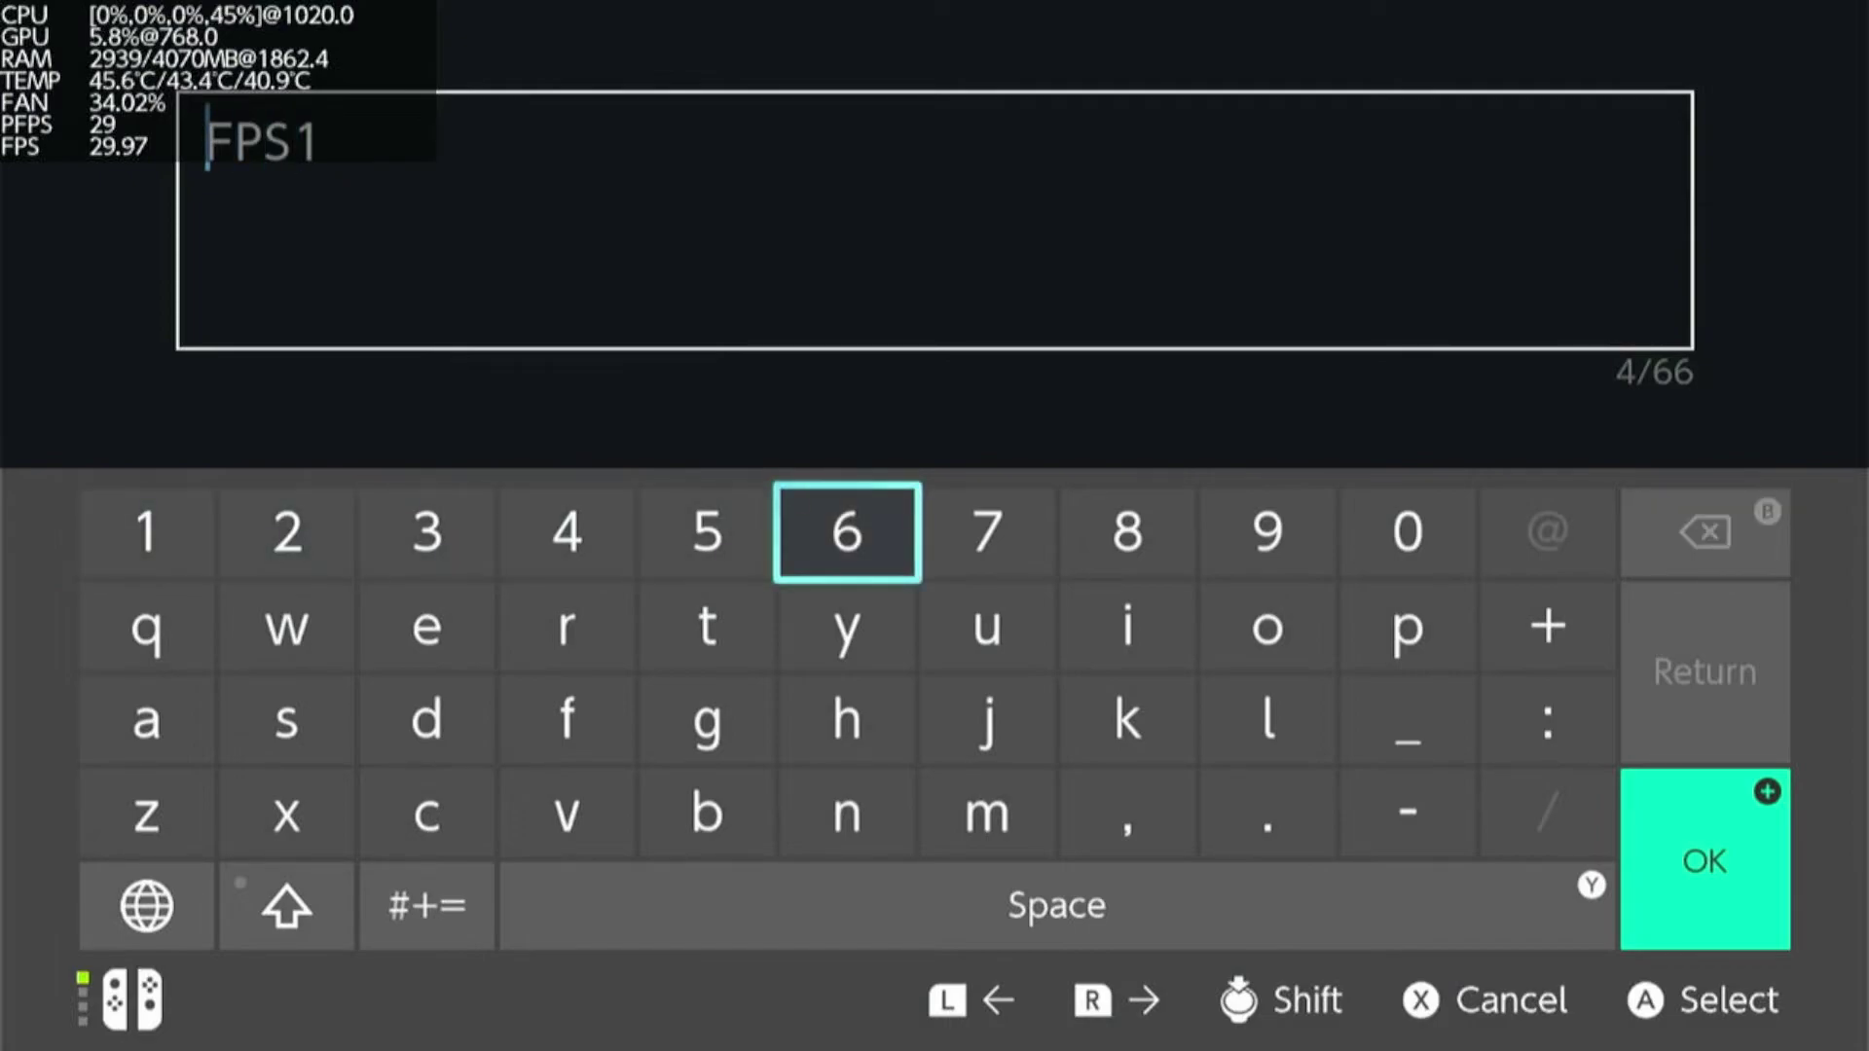
type("6")
key("Right")
key("Right")
key("Right")
key("Right")
type("0")
key("Return")
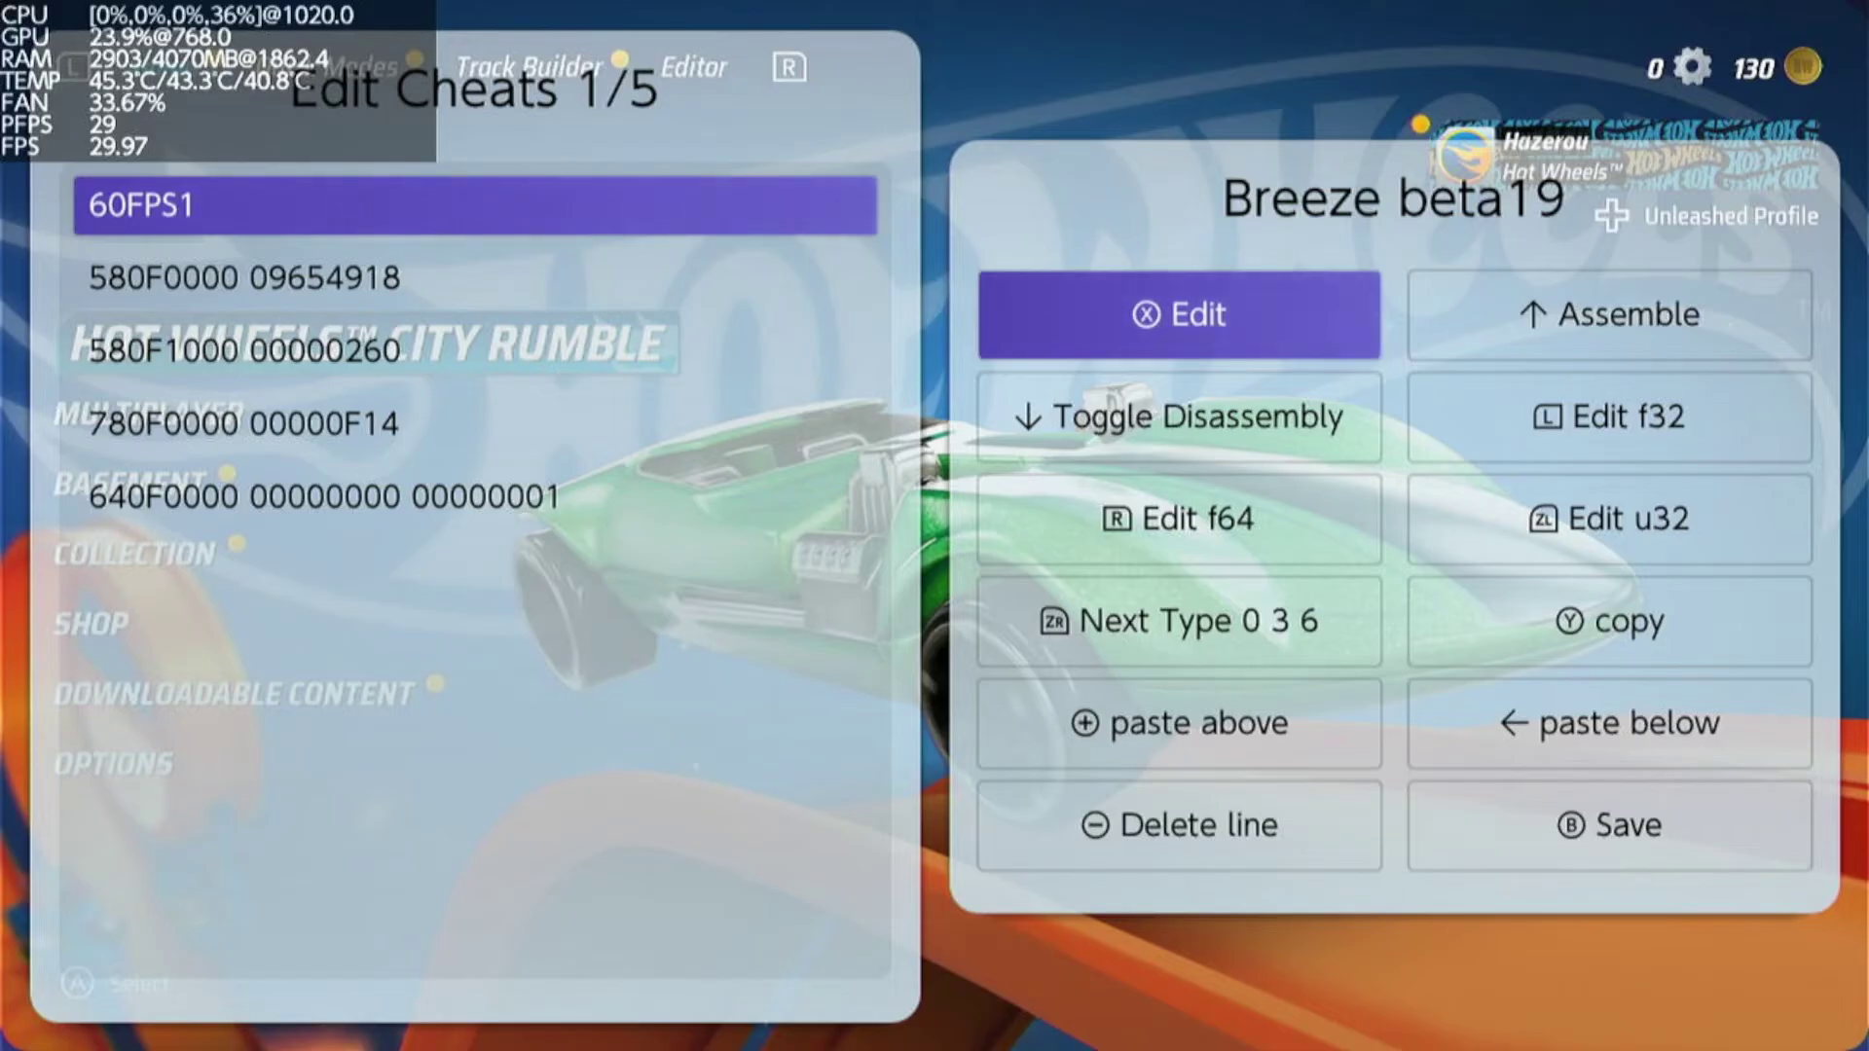
Insert a space after 60 in the cheat's title so it reads 60 FPS1.
key("Return")
key("Left")
key("Left")
key("Left")
key("Left")
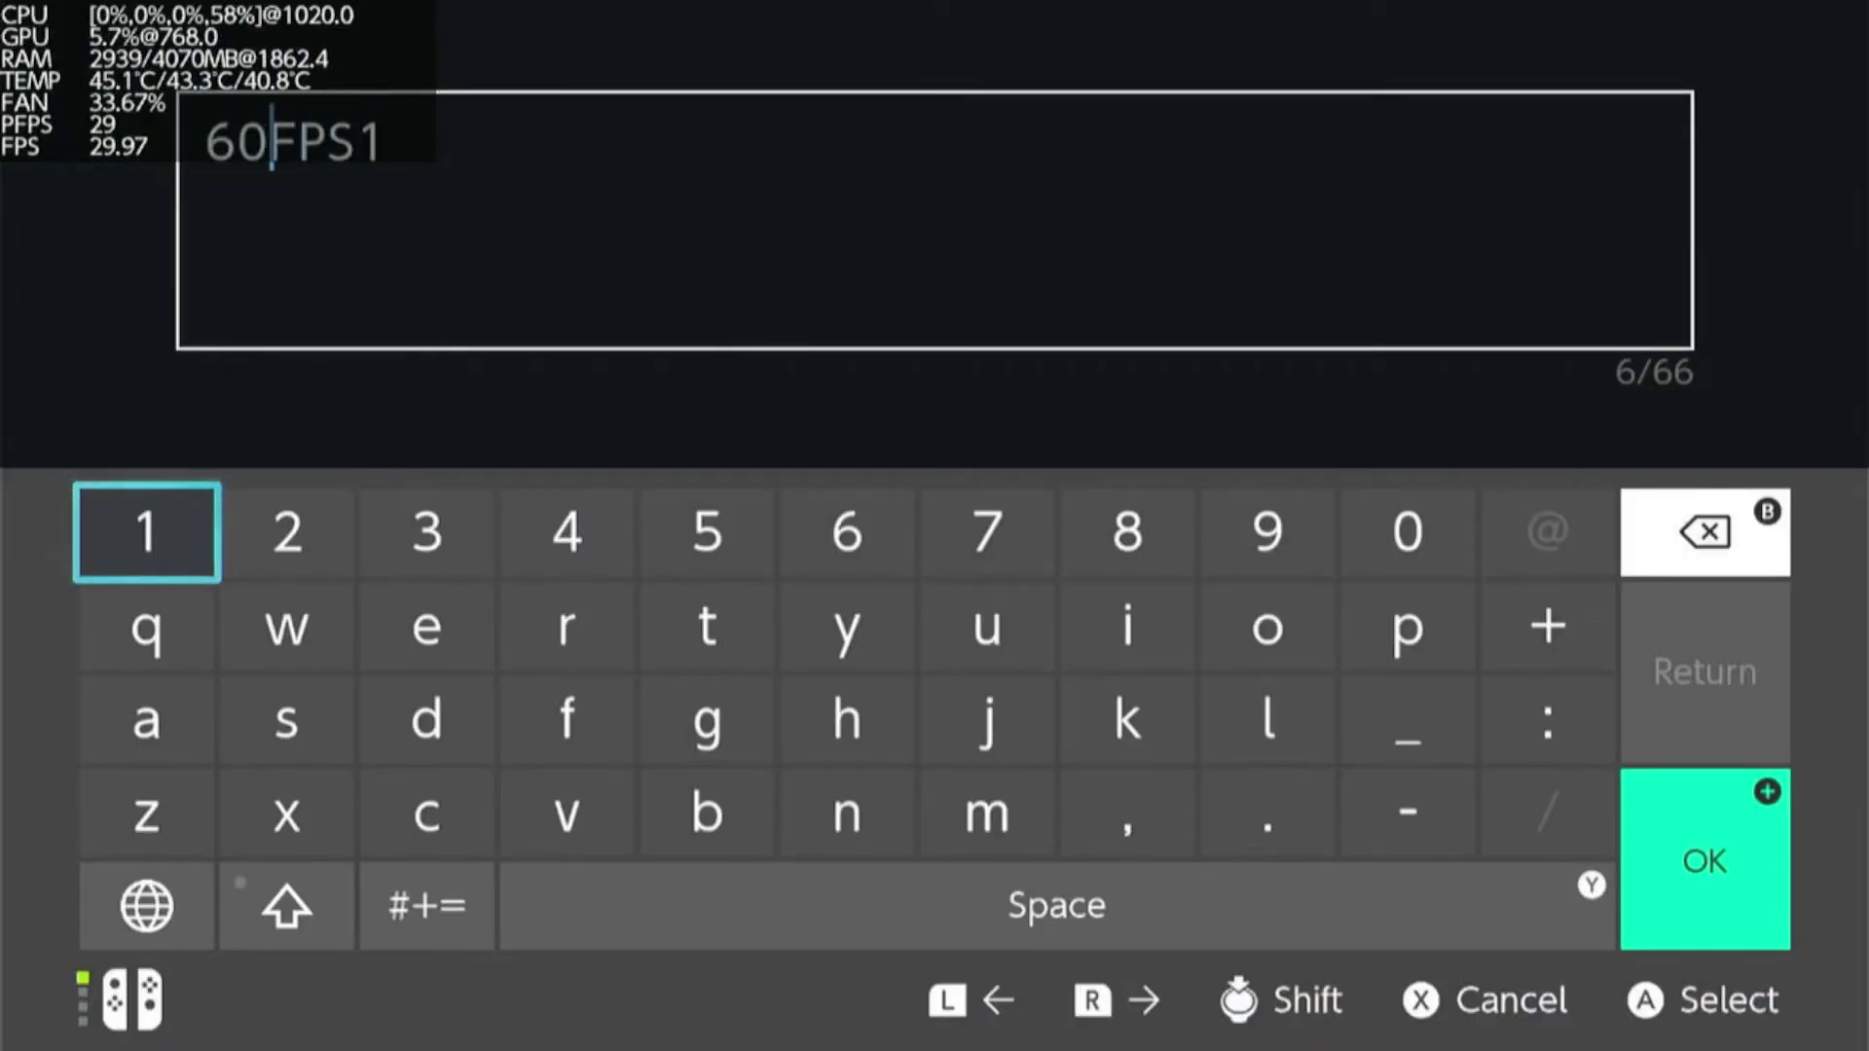
key("Return")
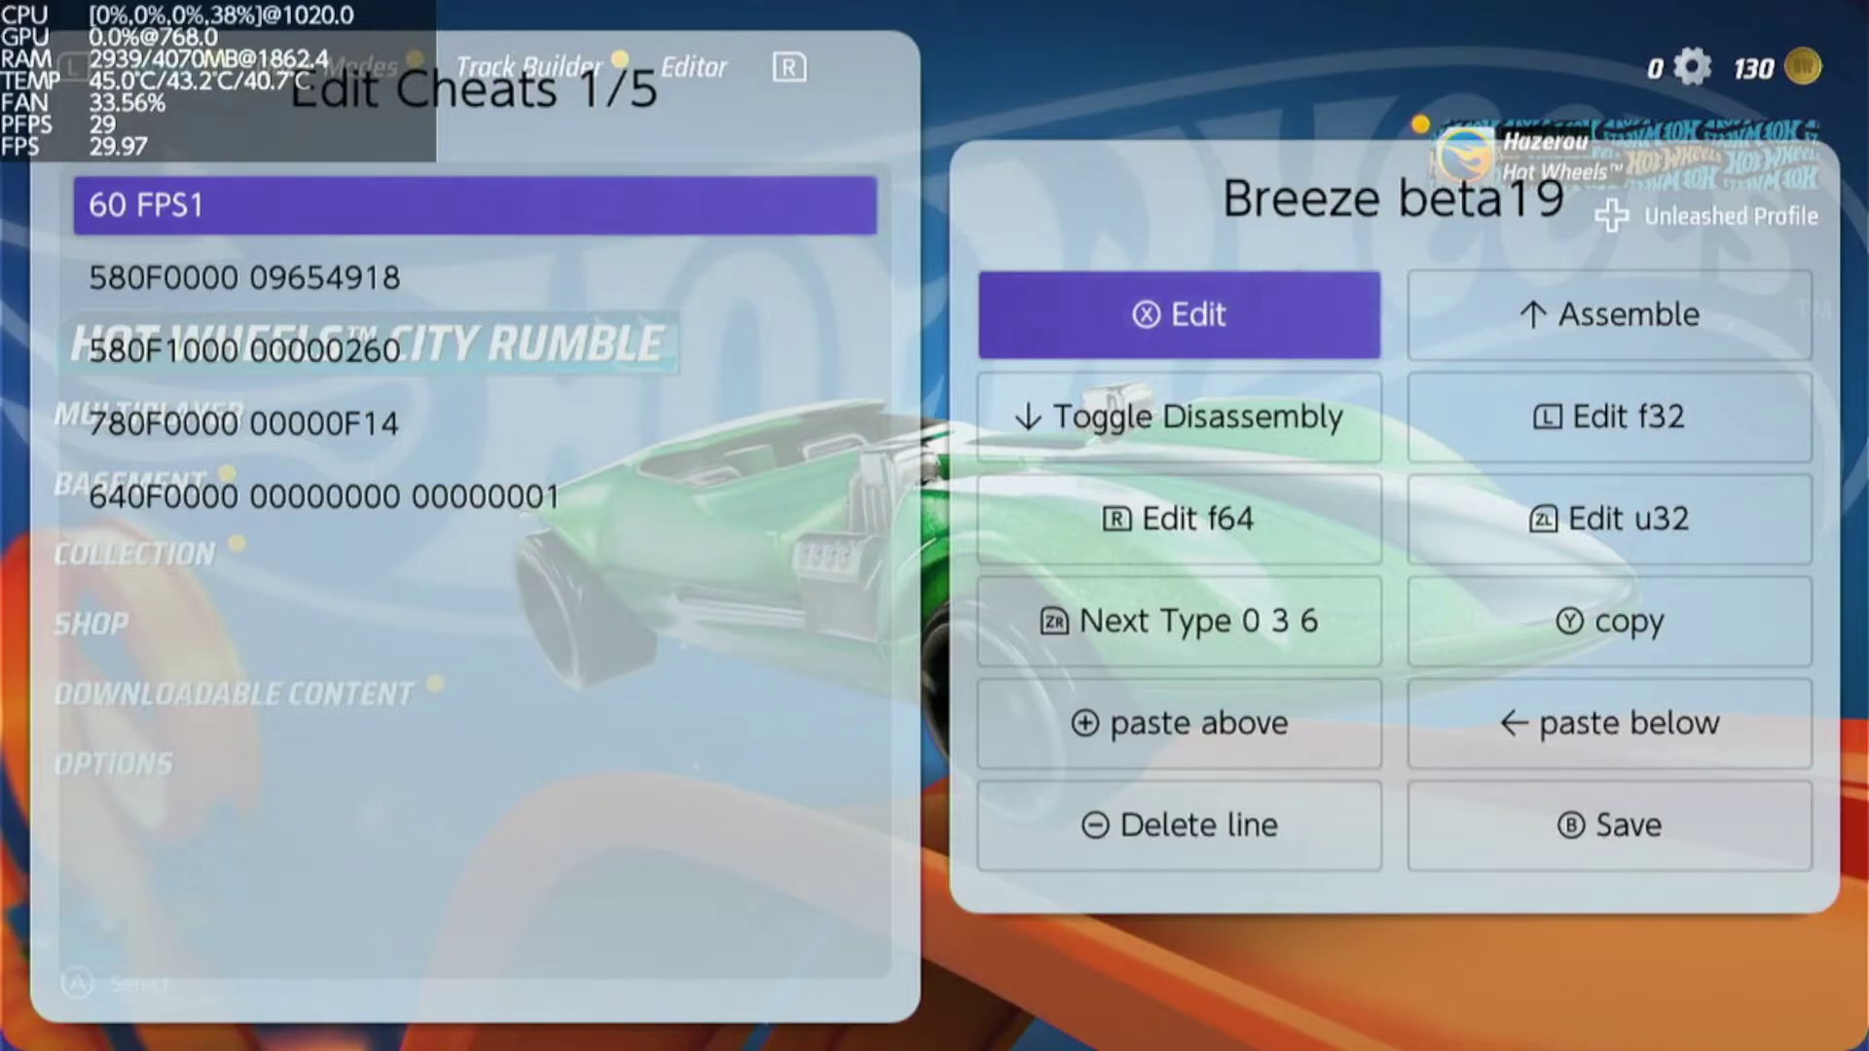
Save the 60 FPS1 cheat and open the FPS2 cheat for editing.
key("Escape")
key("Down")
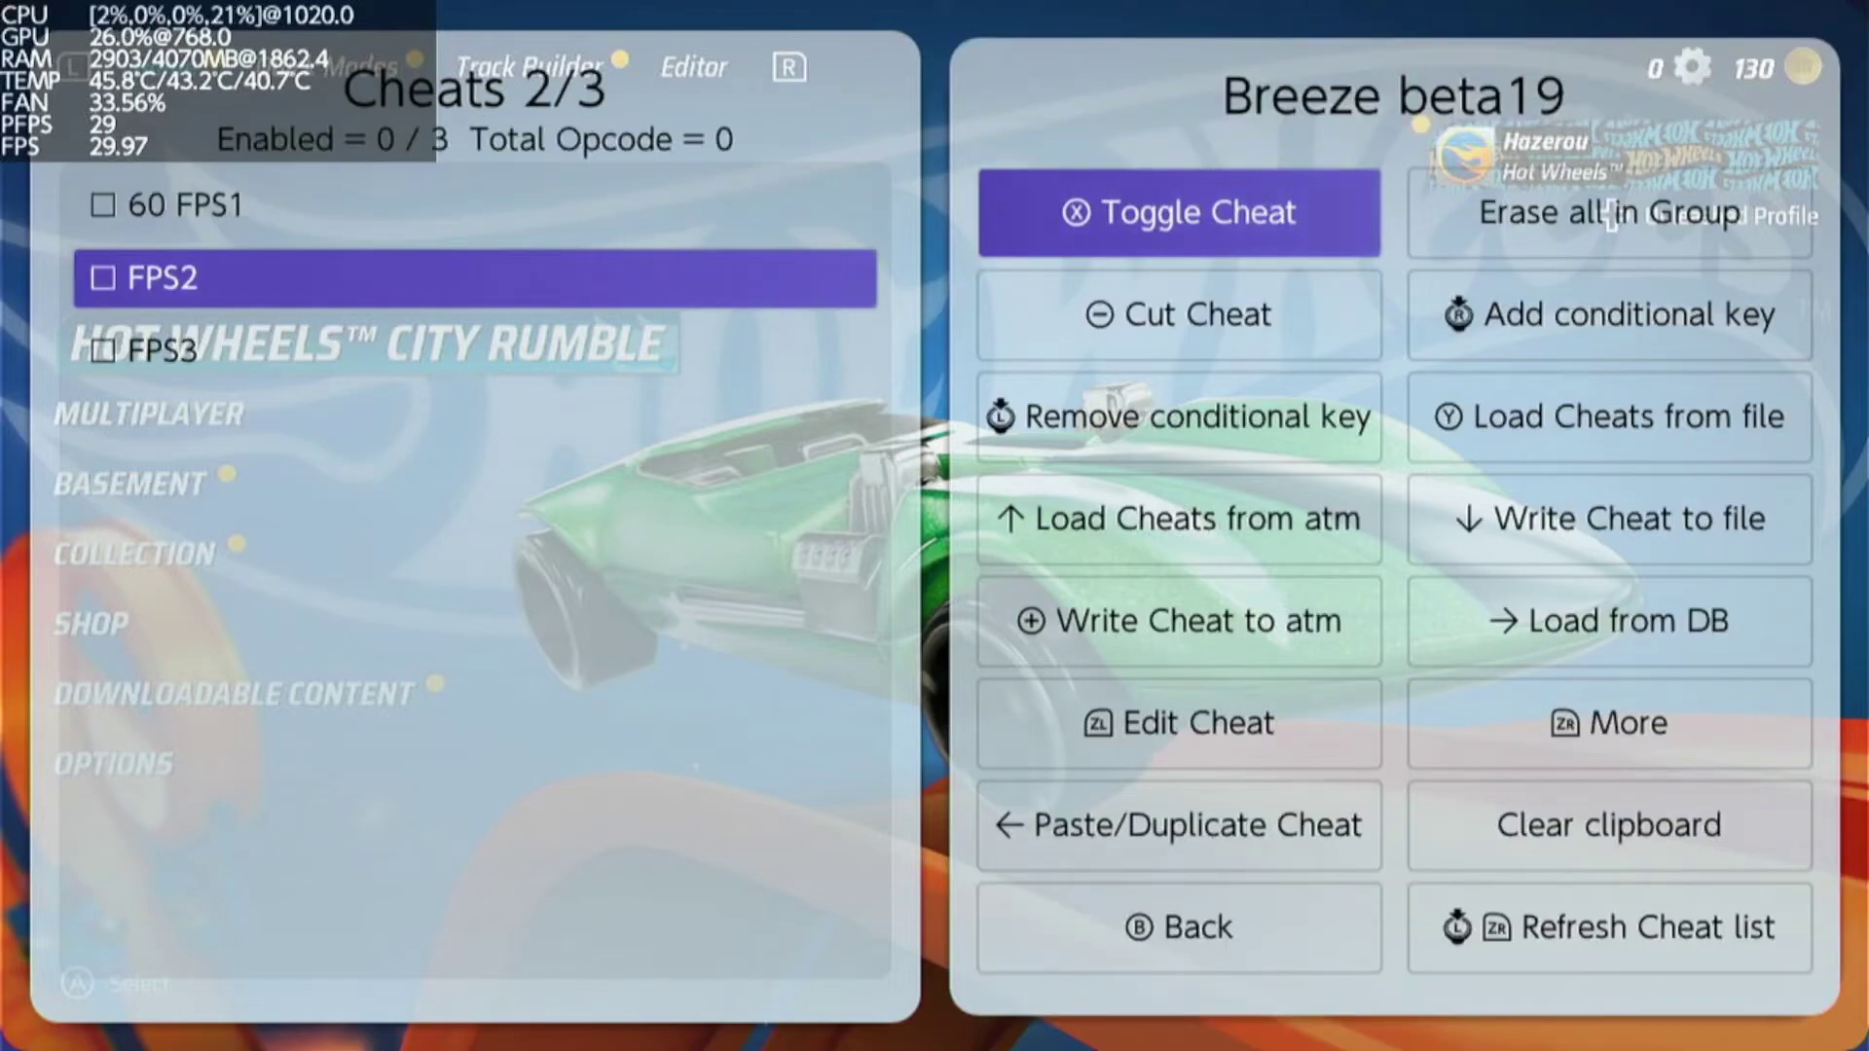
key("r")
Edit the FPS2 cheat's title by inserting 6 at its start.
key("Return")
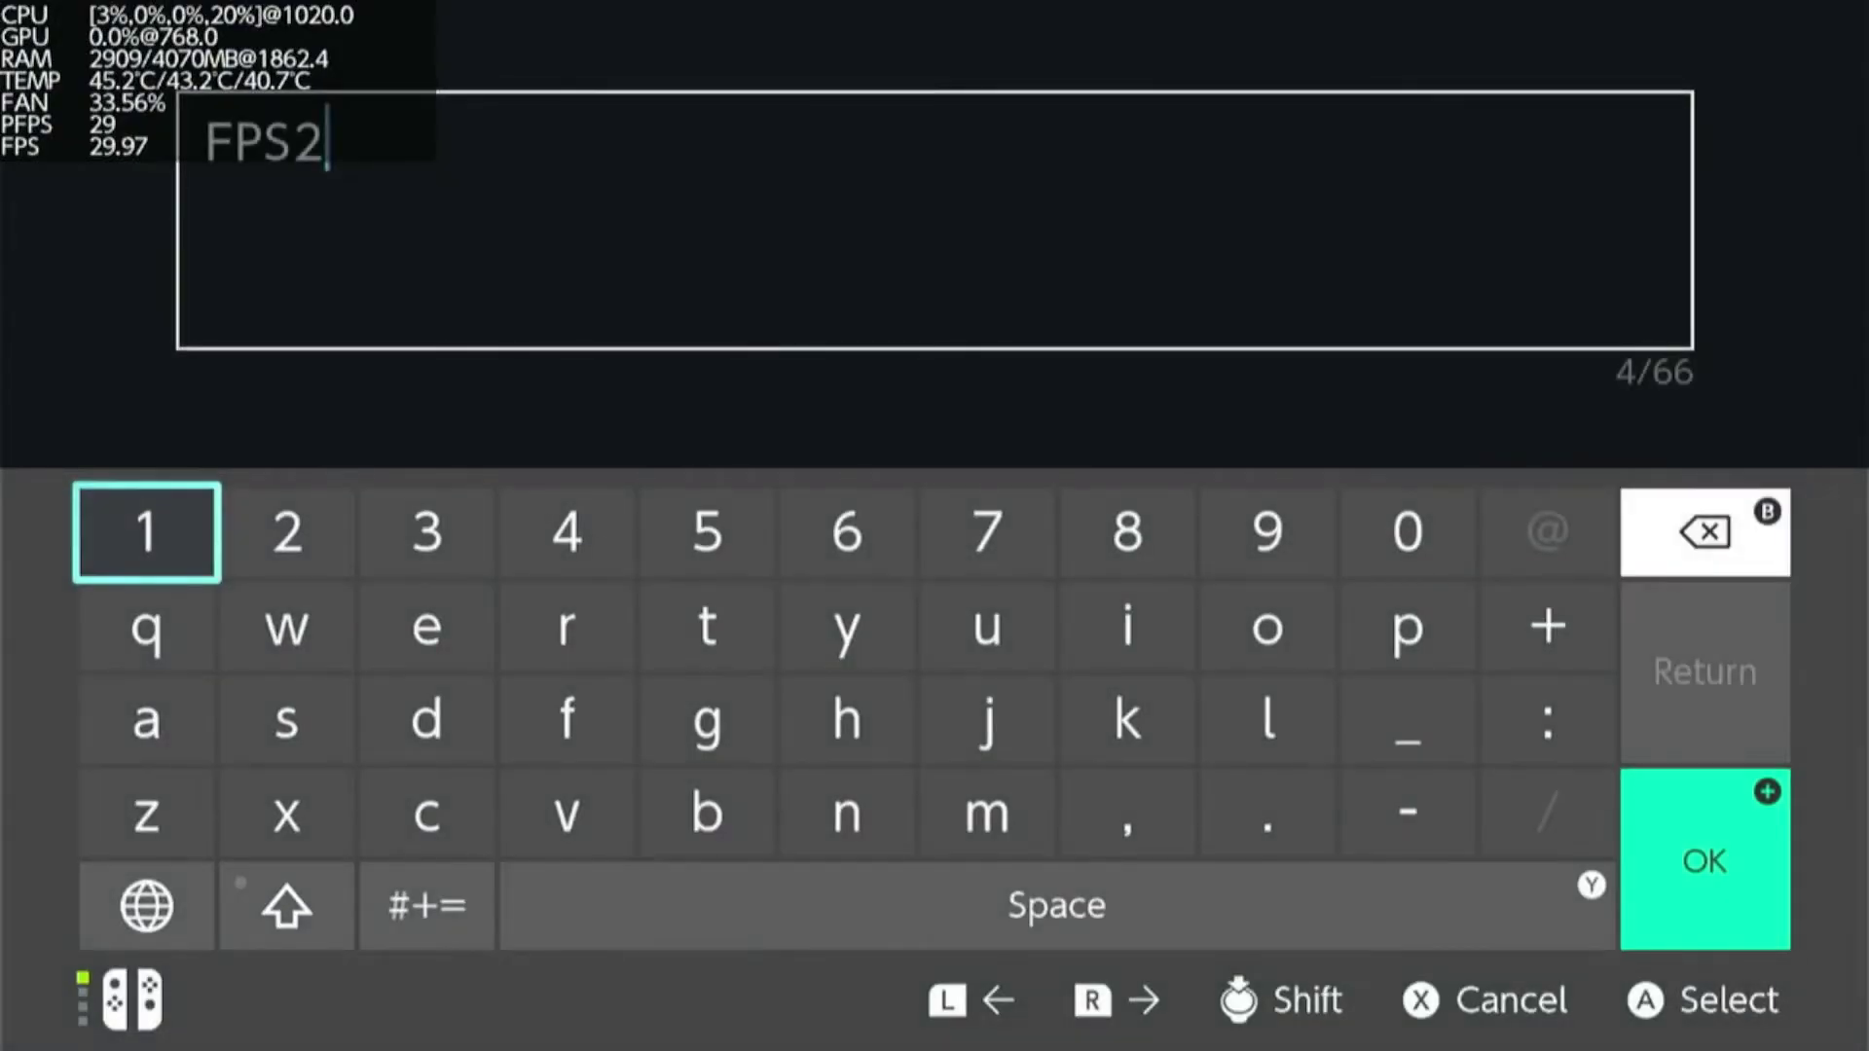
key("Home")
key("Right")
key("Right")
key("Right")
key("Right")
key("Right")
key("Return")
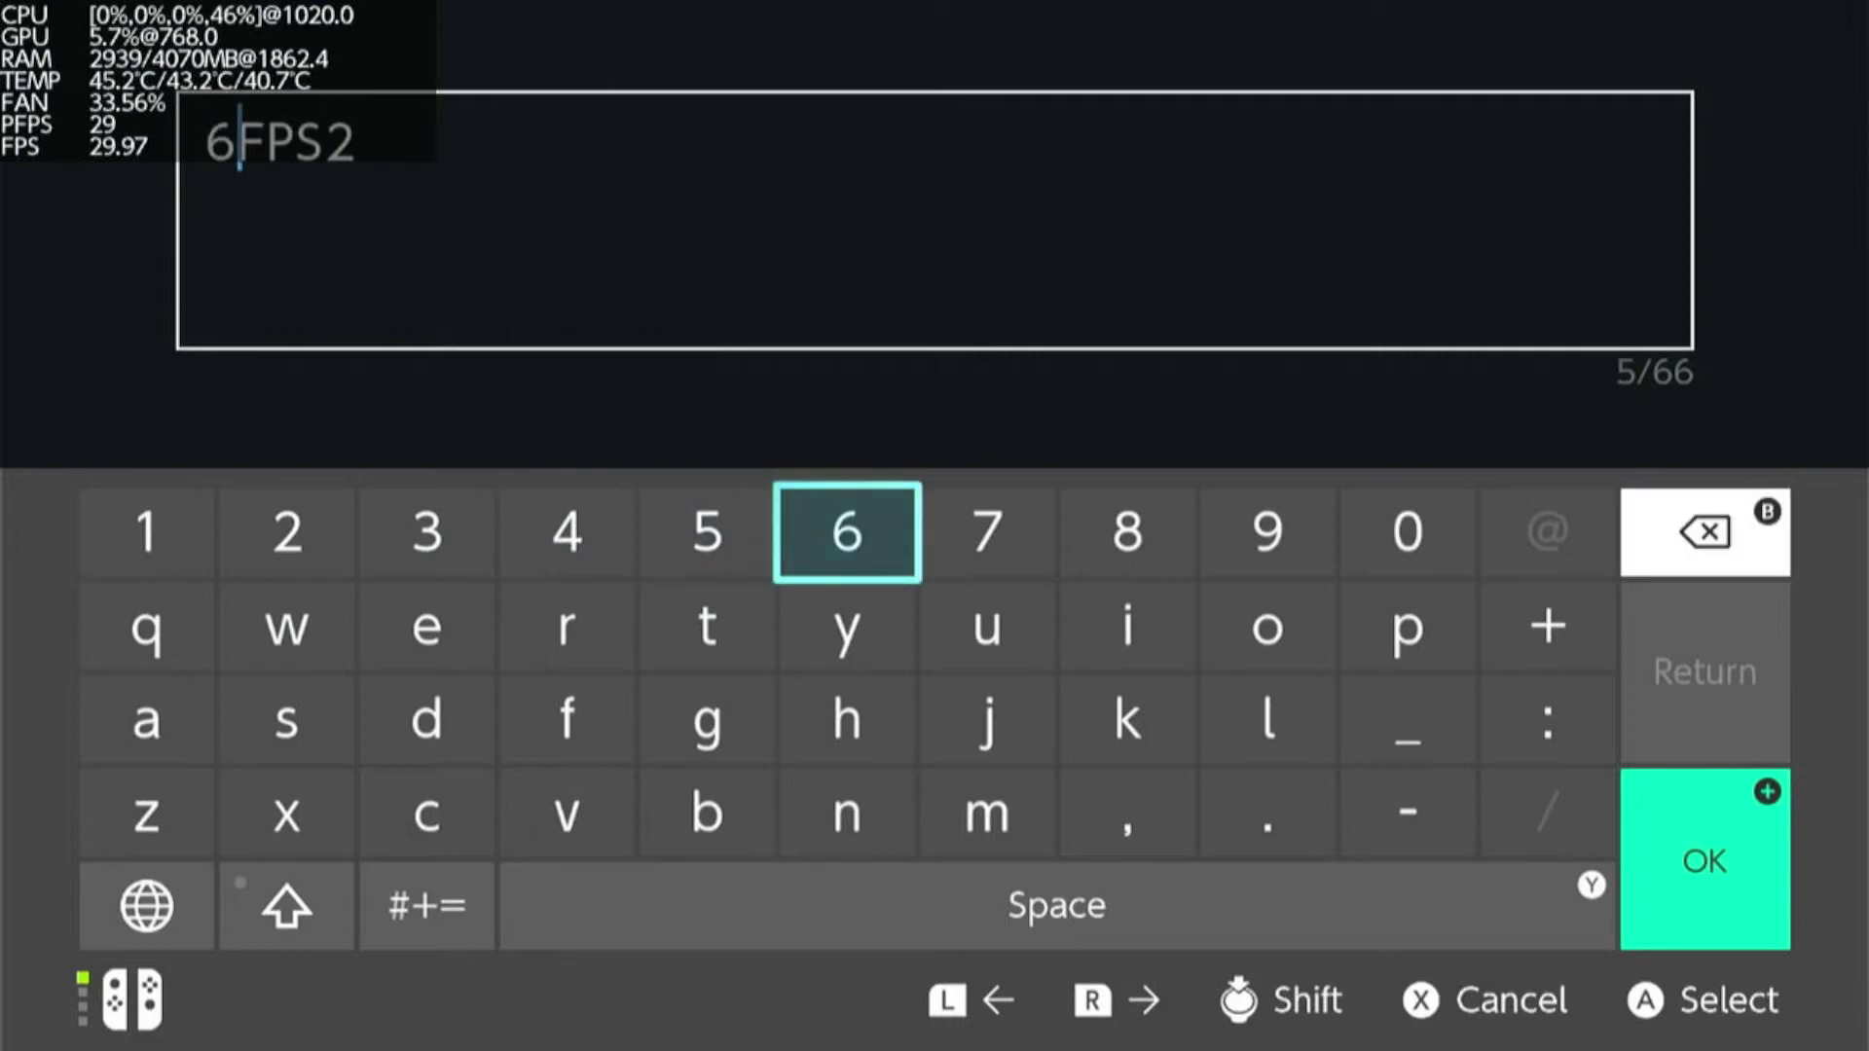
Insert 0 and a space after the 6 so the title reads 60 FPS2, and confirm it.
key("Right")
key("Right")
key("Right")
key("Right")
key("Return")
key("shift")
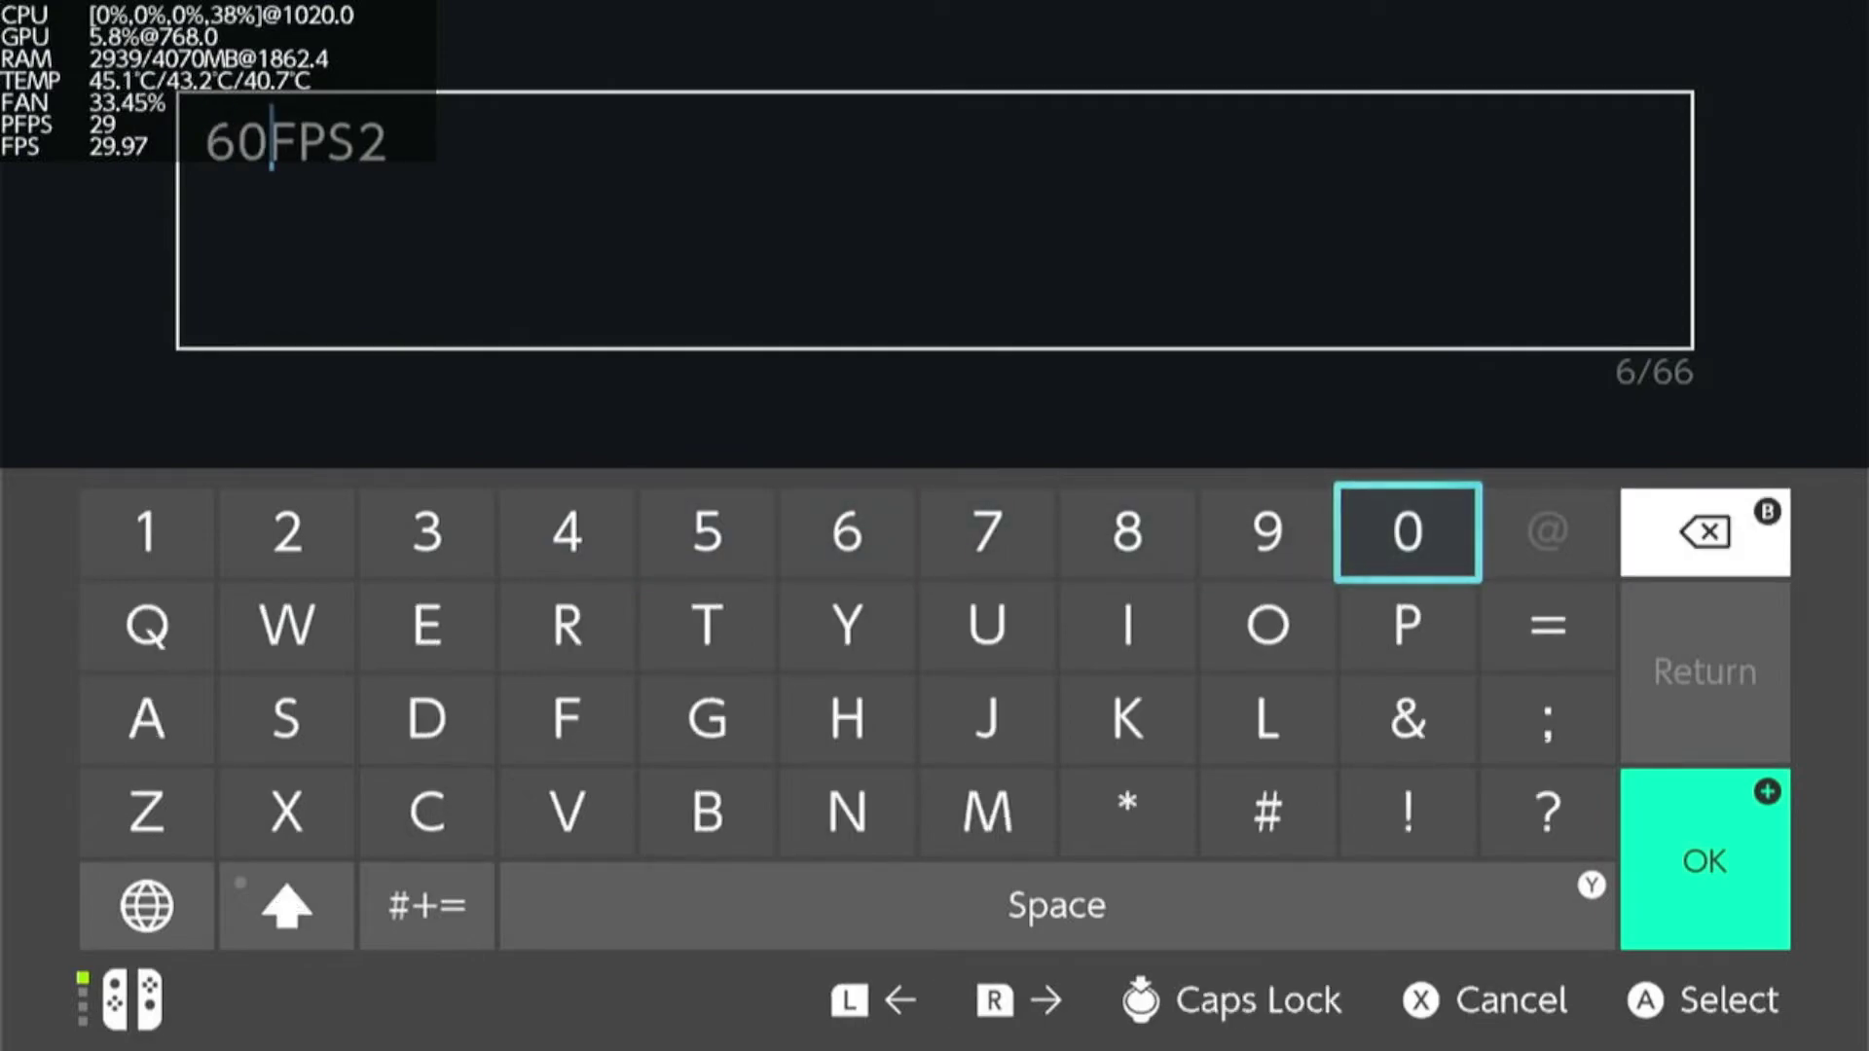
key("plus")
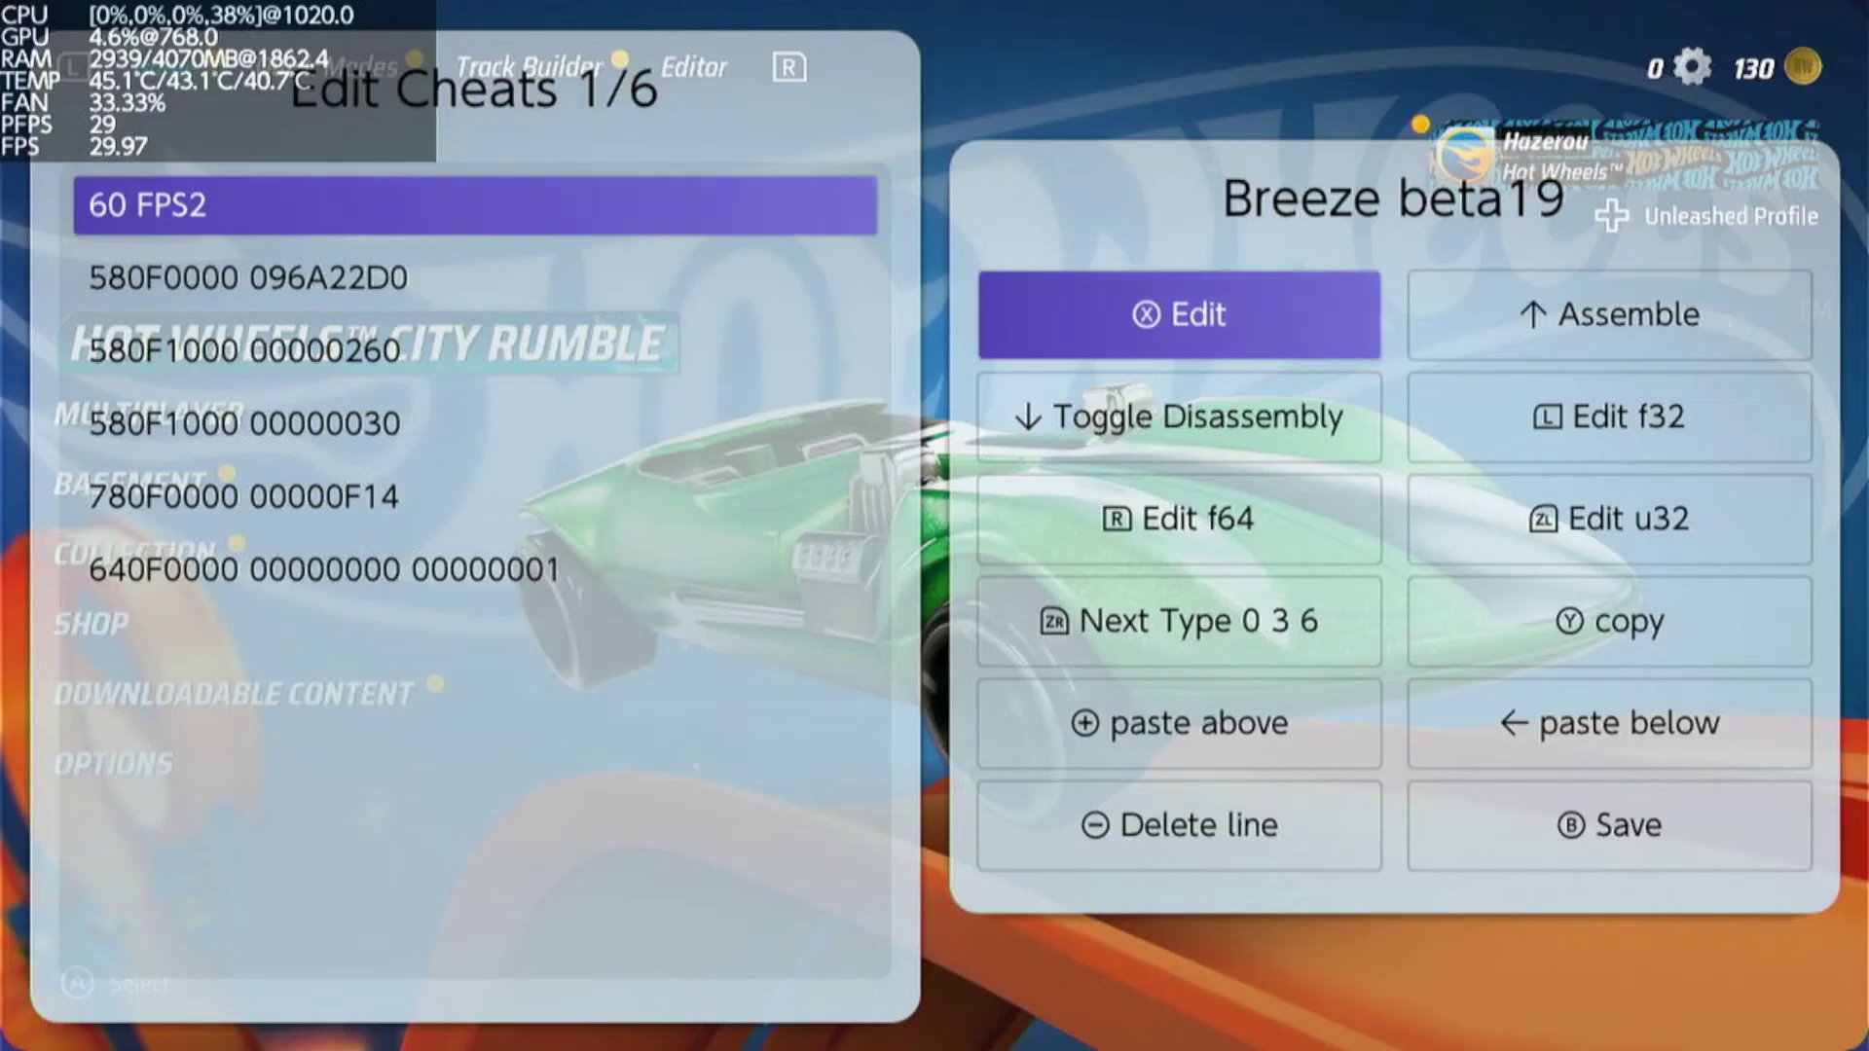
Save the 60 FPS2 cheat and open the FPS3 cheat for editing.
key("b")
key("Down")
key("x")
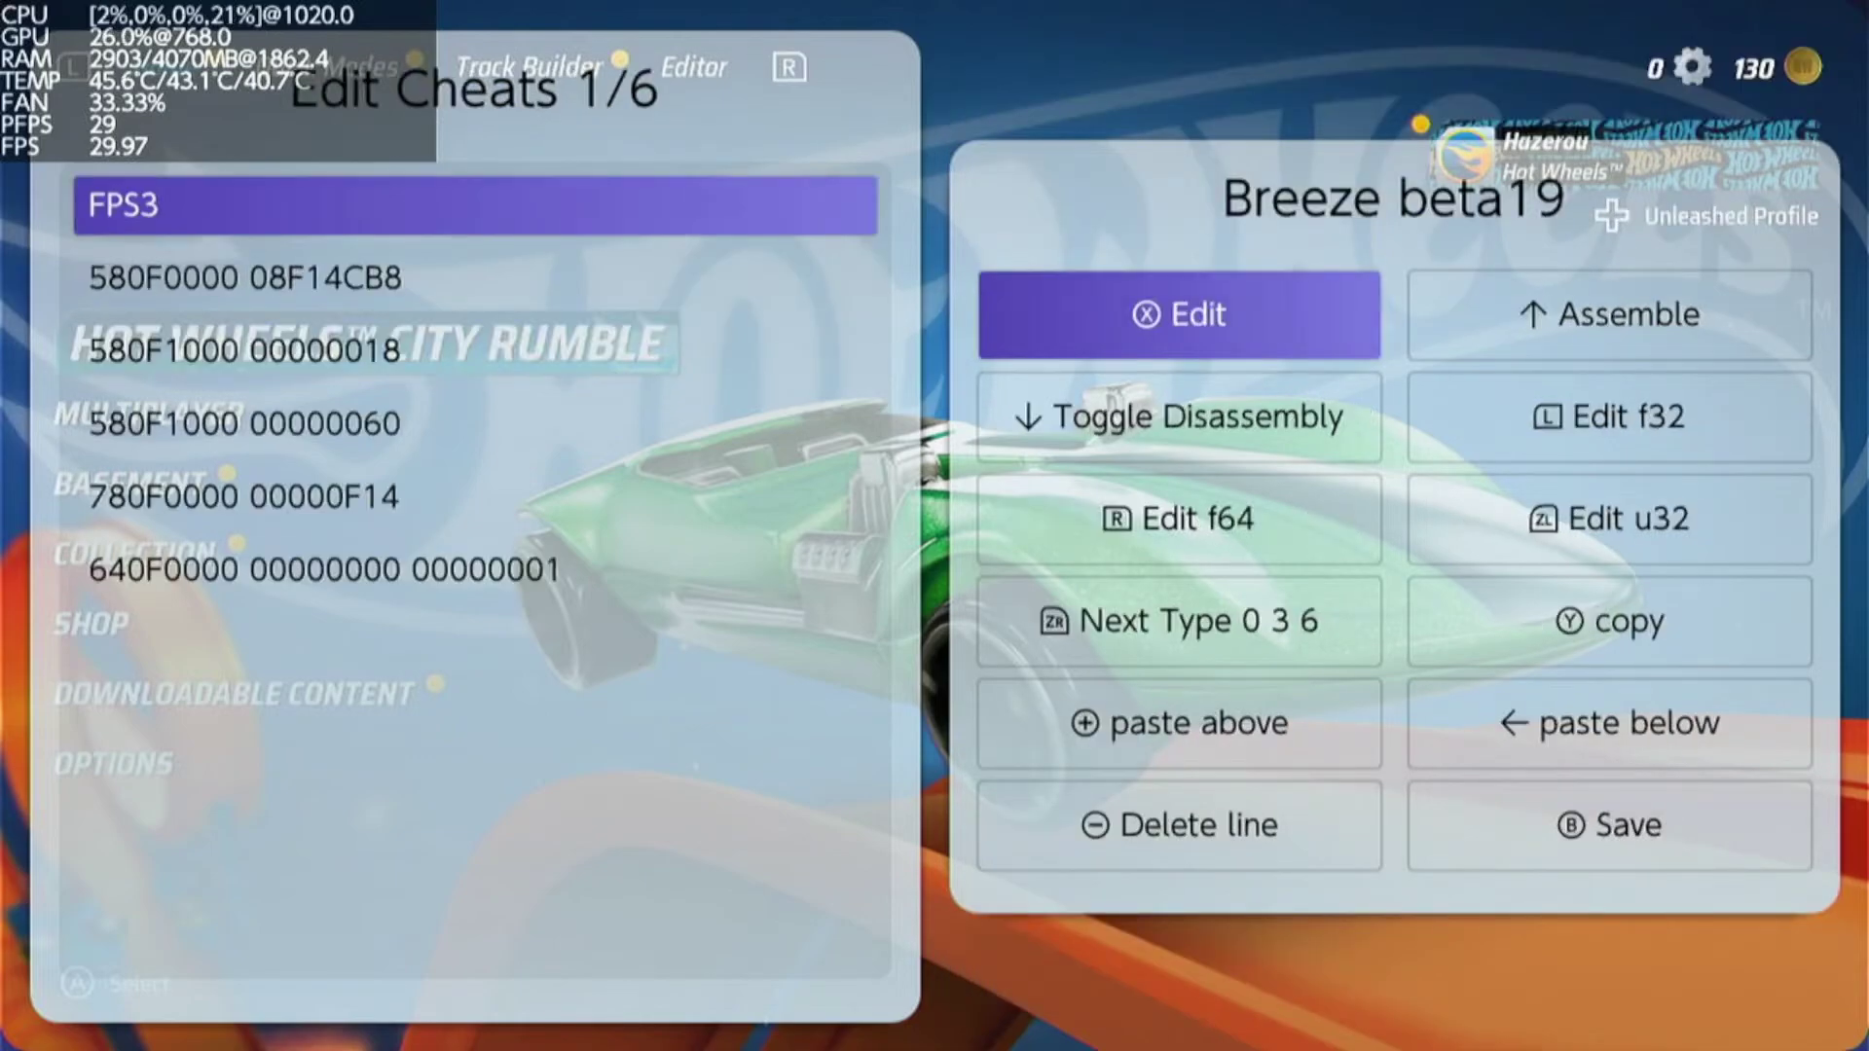
Edit the FPS3 cheat's title by inserting 6 at its start.
key("x")
key("l")
key("l")
key("l")
key("l")
key("Right")
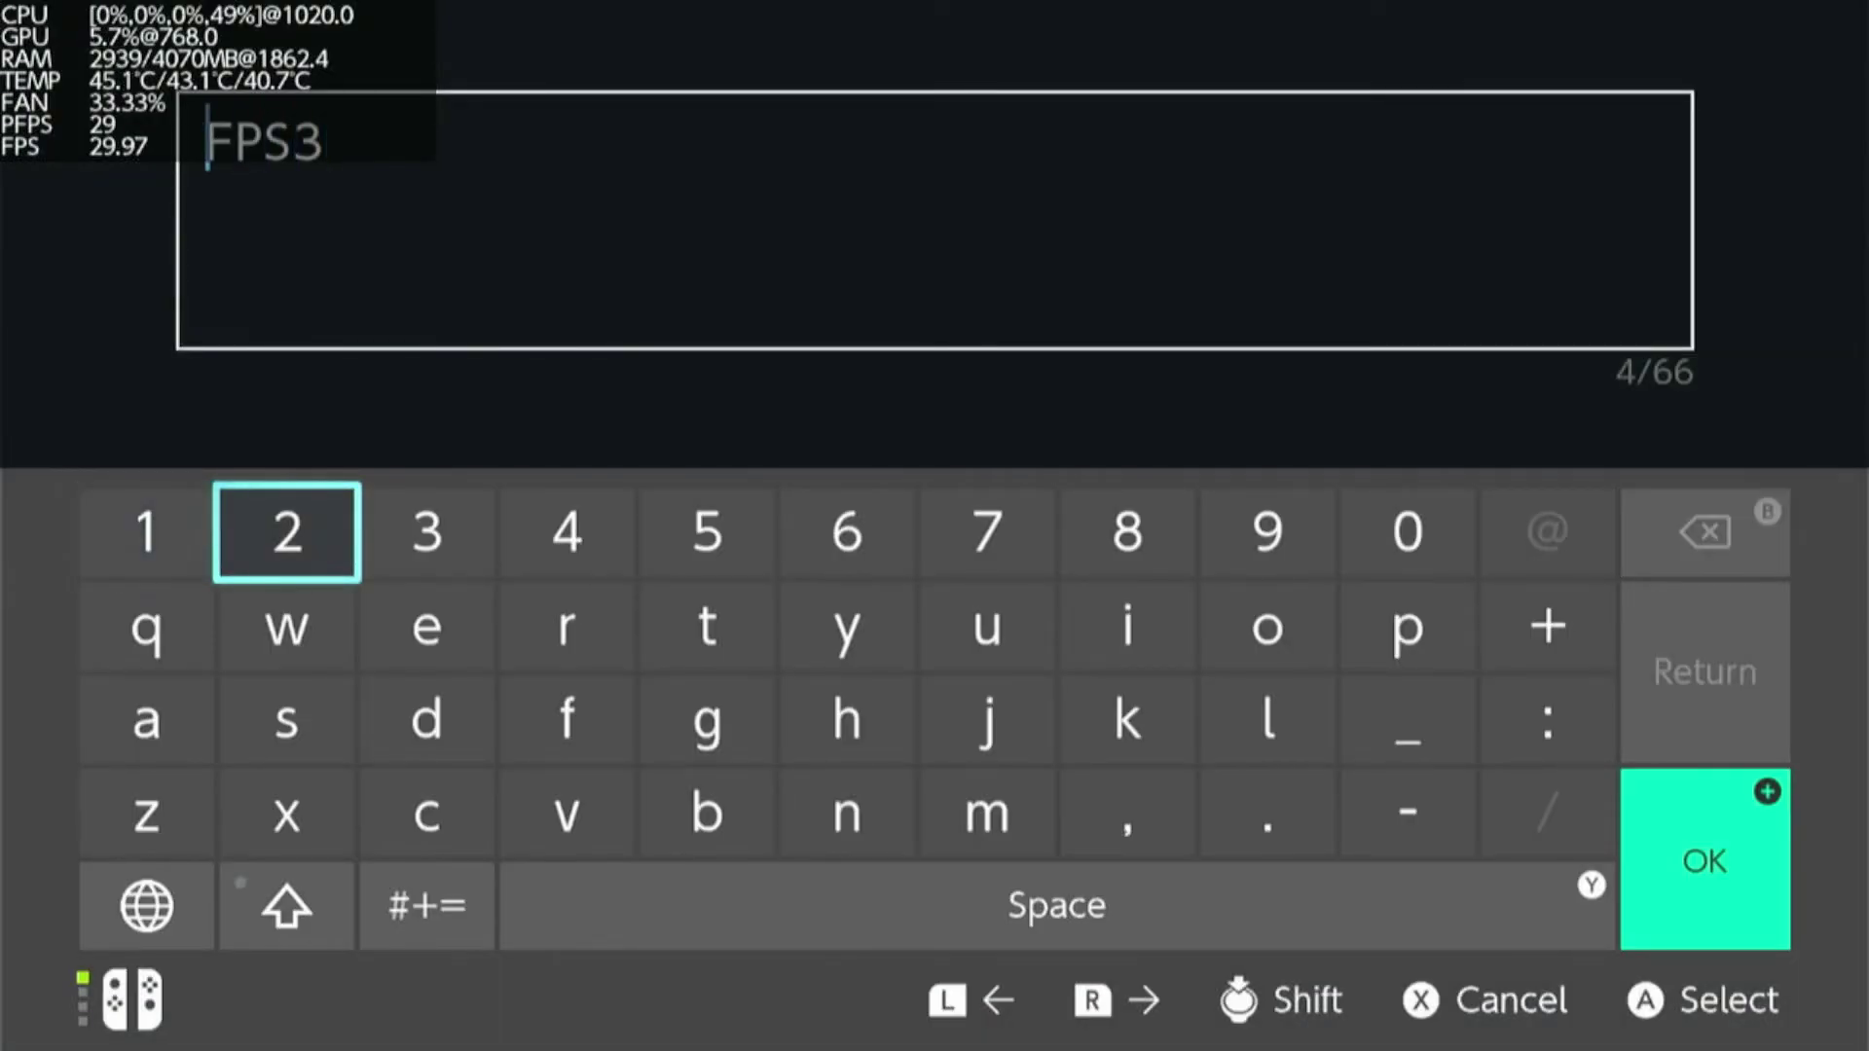
key("Right")
key("Right")
key("Right")
key("Right")
type("6")
Insert 0 and a space after the 6 so the title reads 60 FPS3, and confirm it.
key("Right")
key("Right")
key("Right")
key("Right")
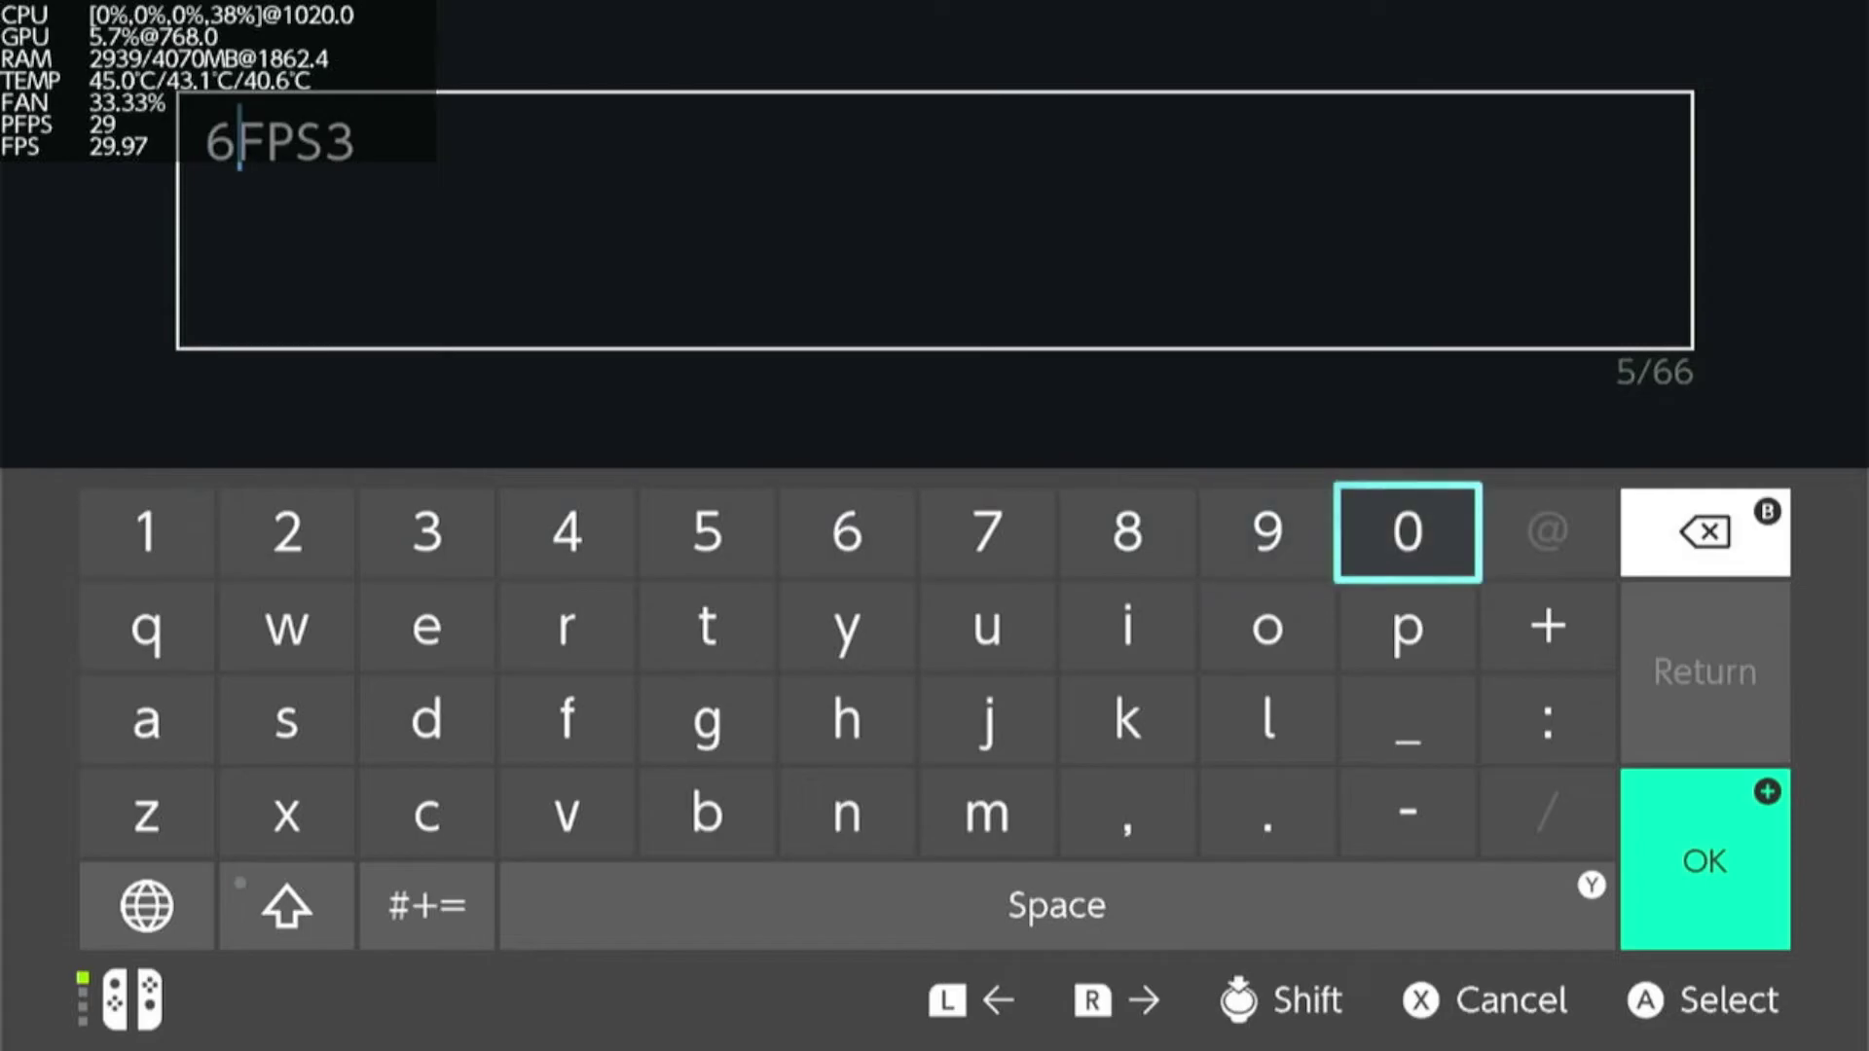
type("0")
key("plus")
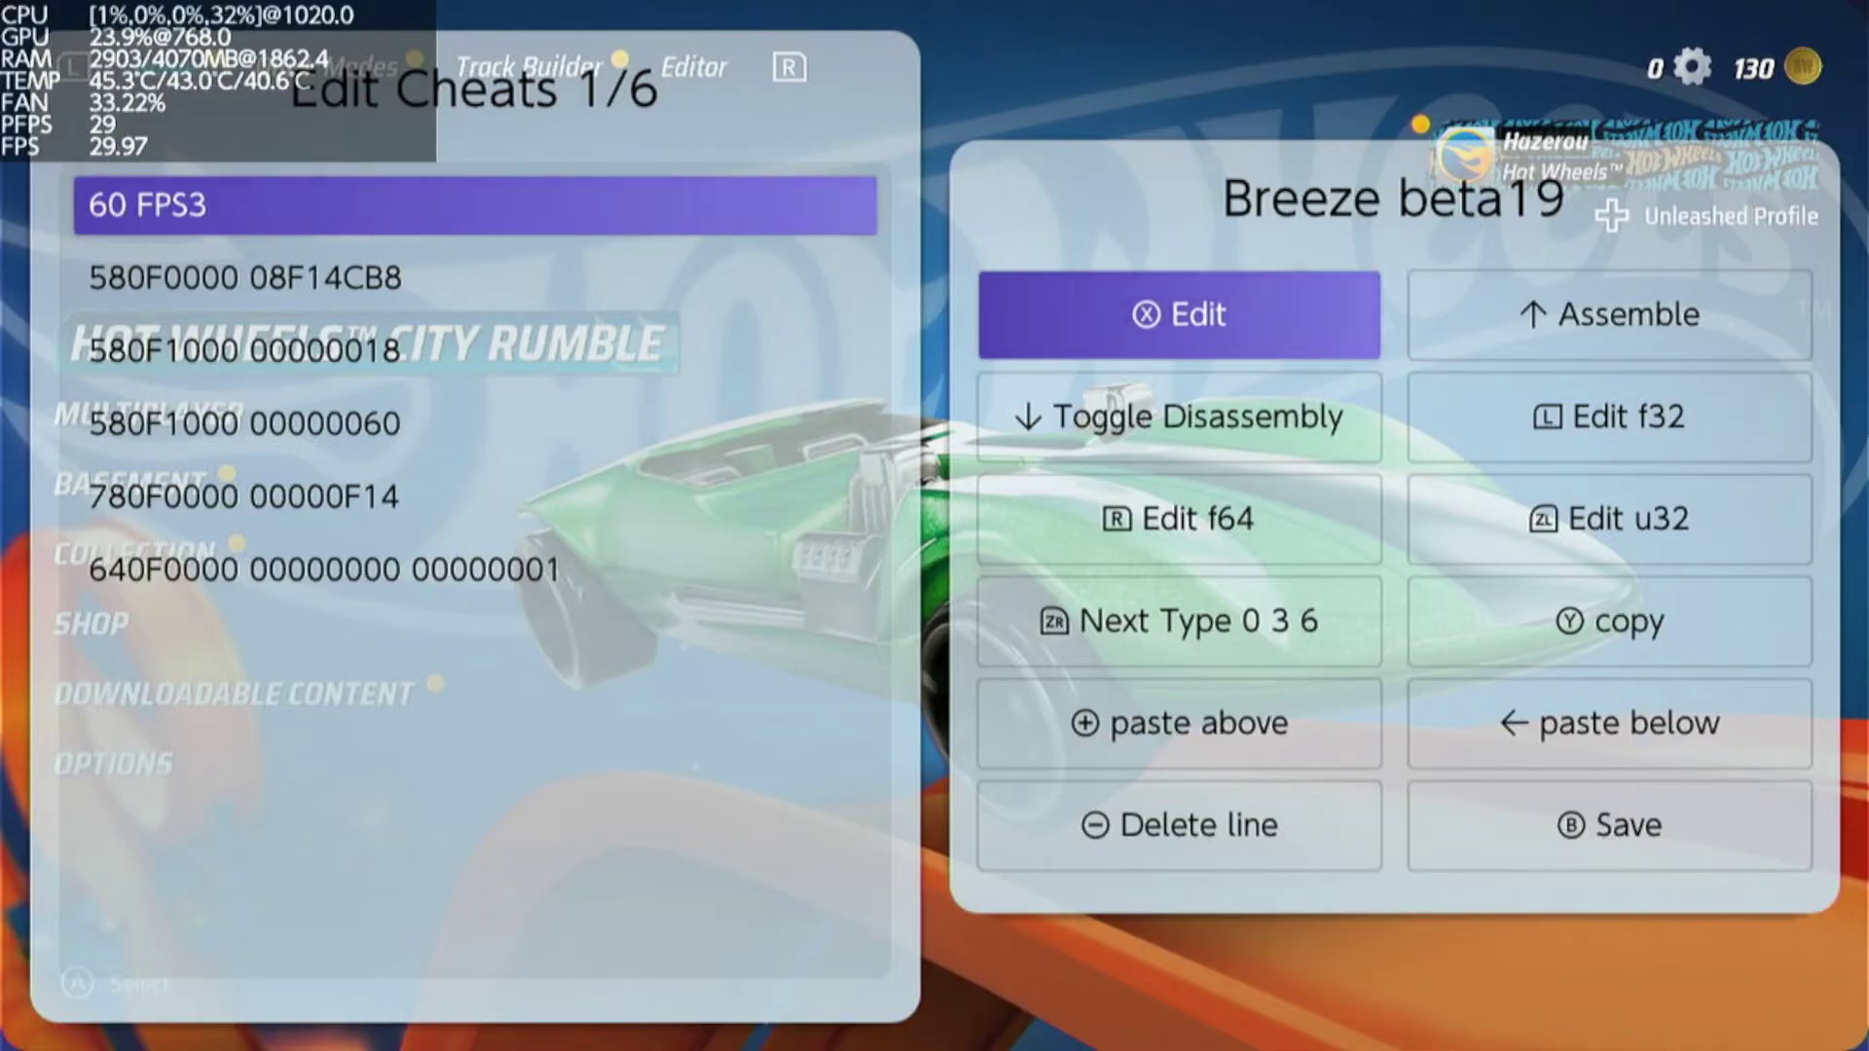
Leave the cheat editor for the console's home screen and resume Hot Wheels Unleashed.
key("Down")
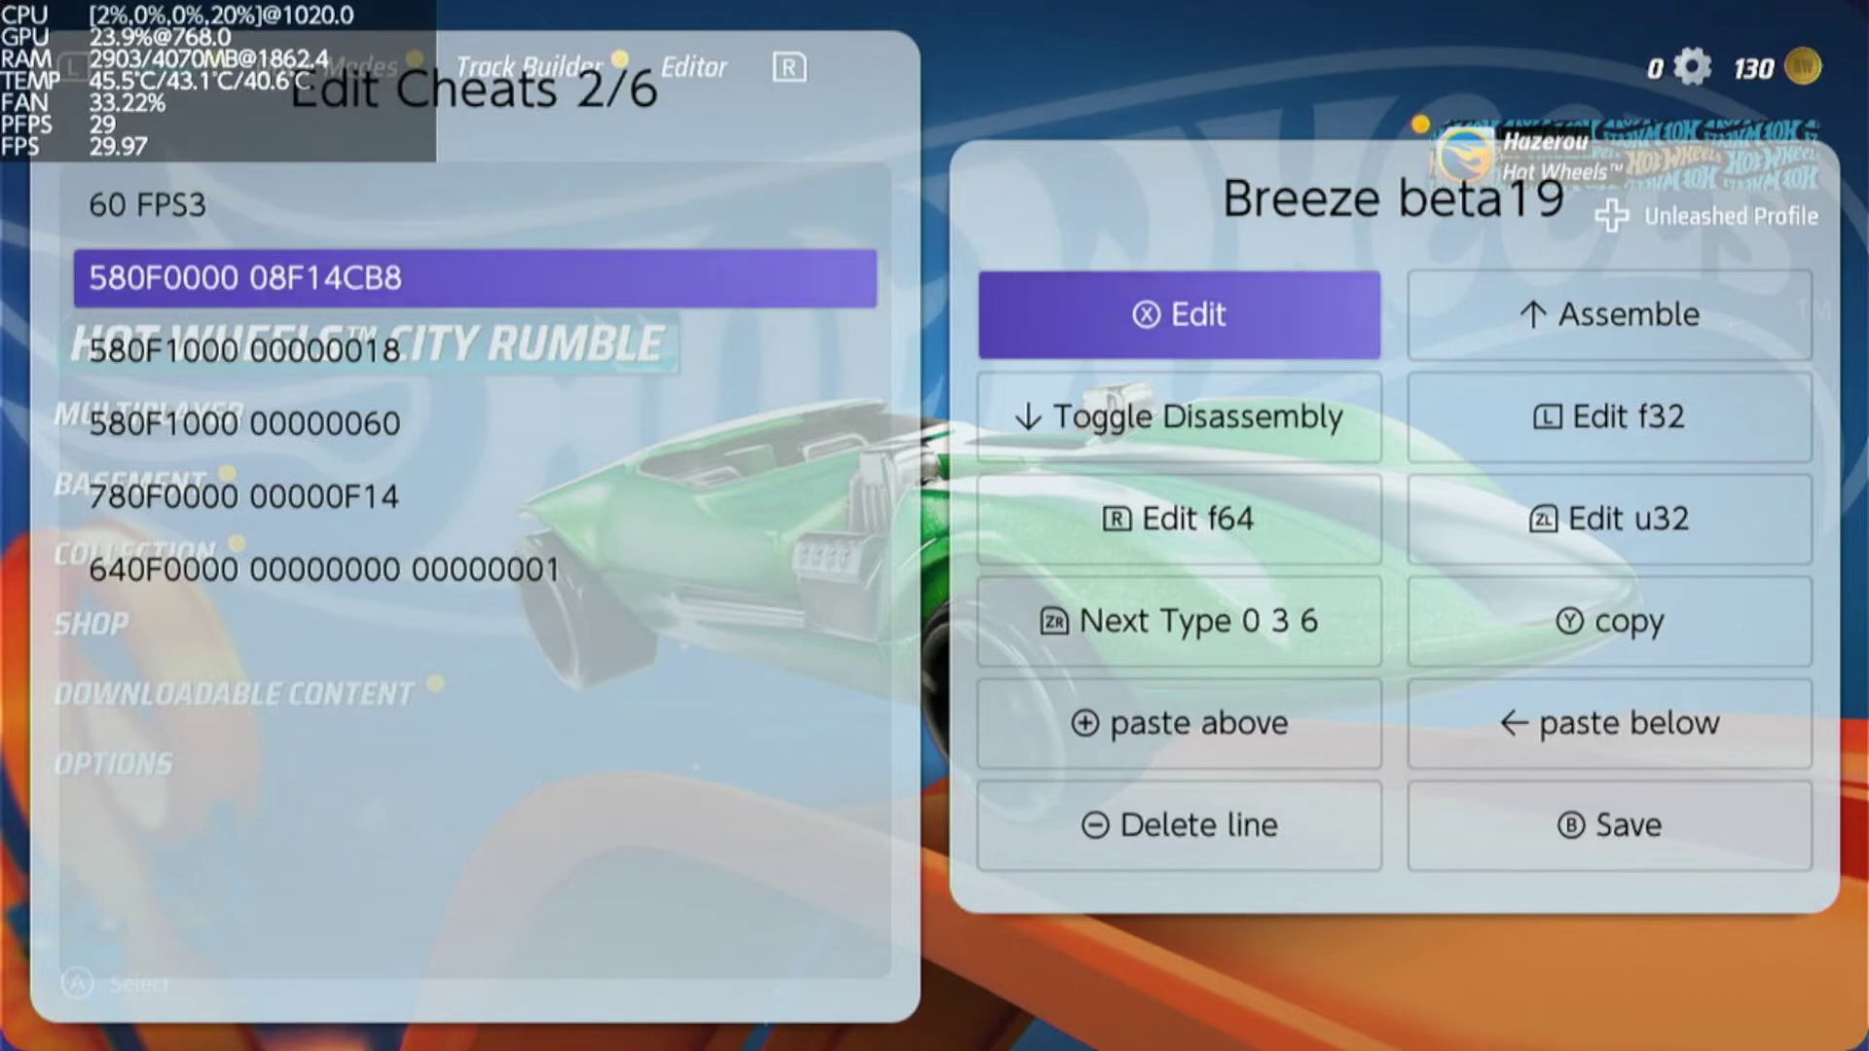
key("Up")
key("Home")
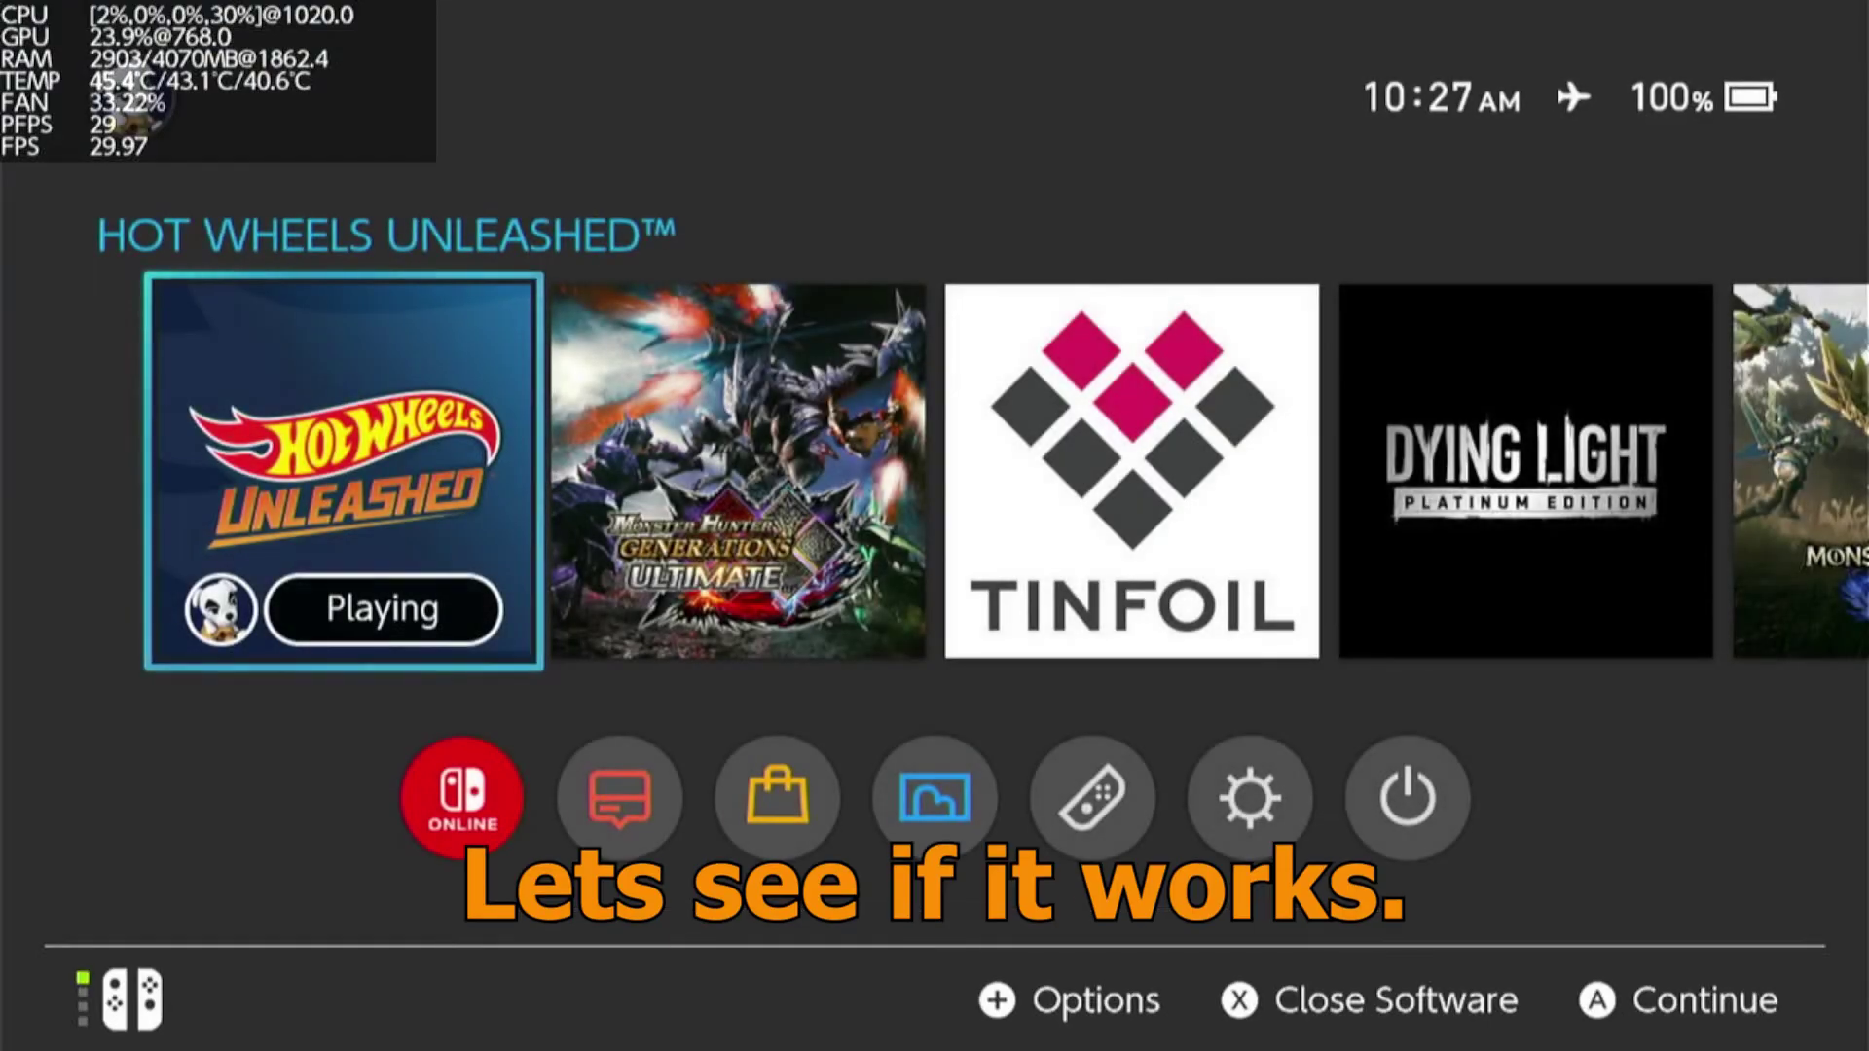
key("Return")
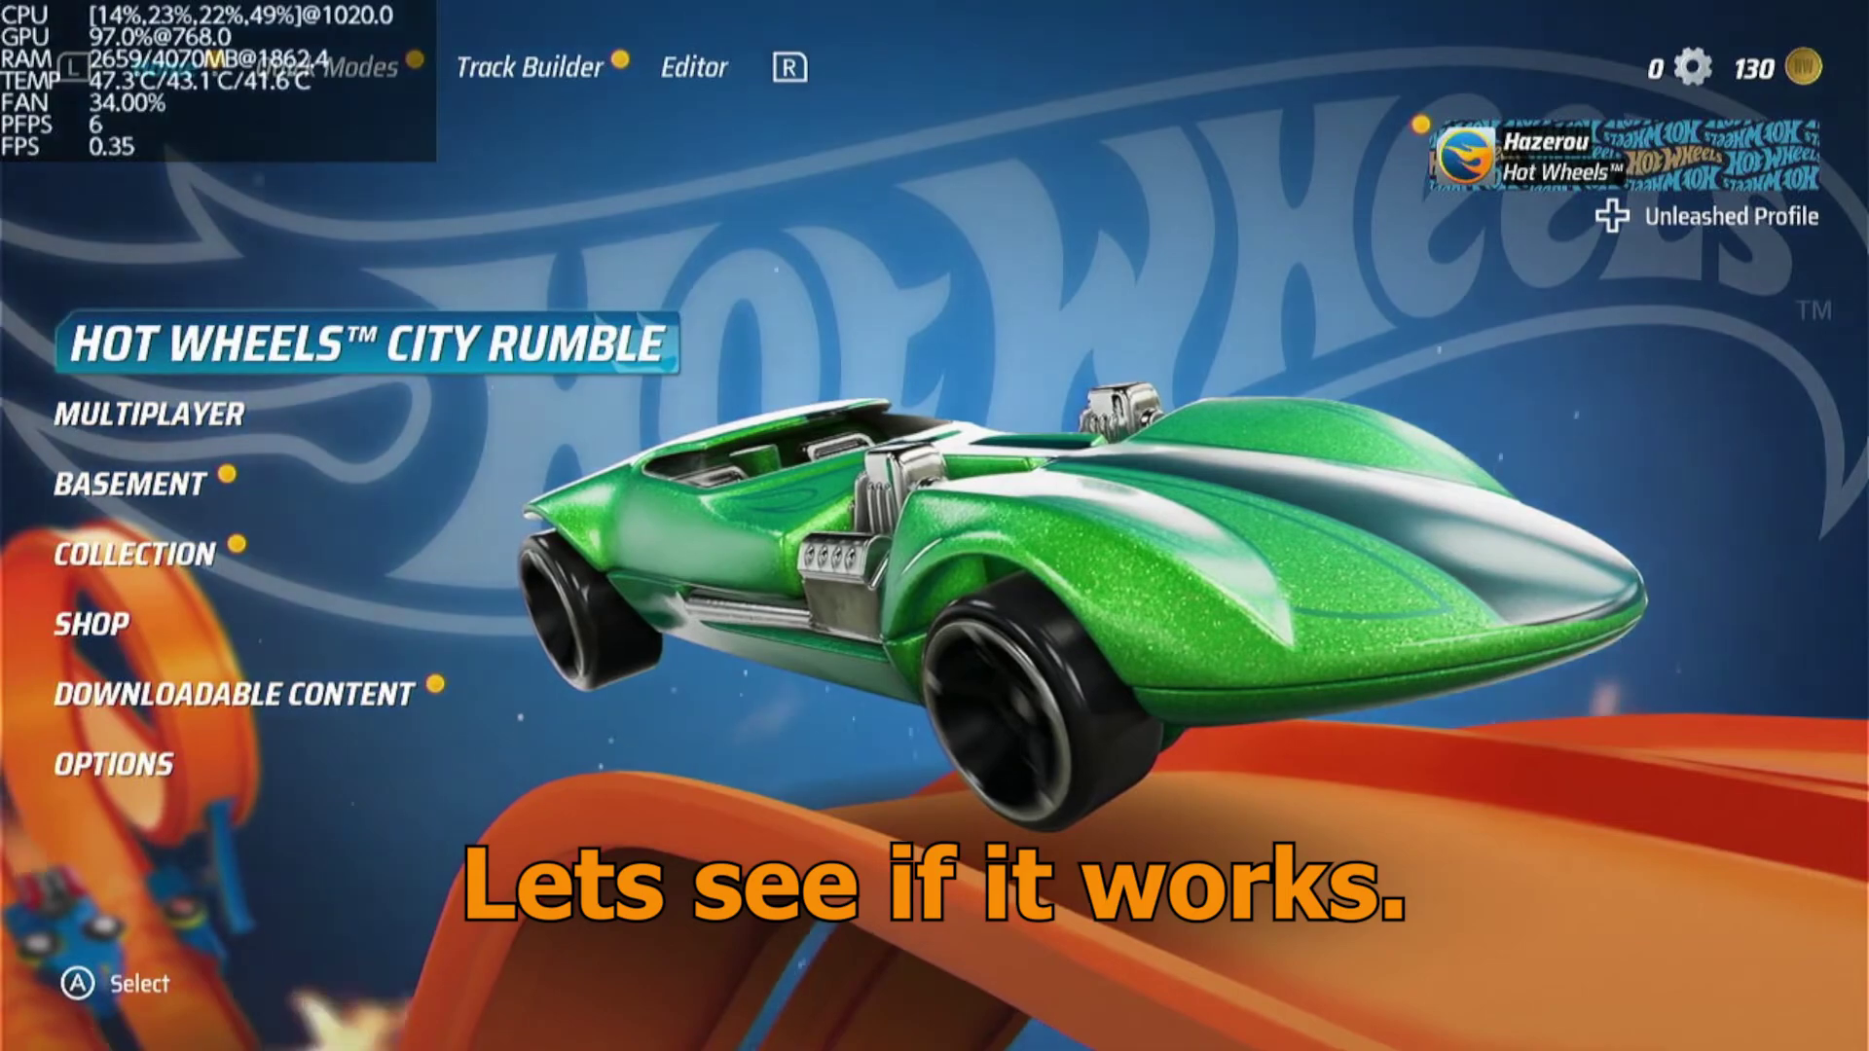
Move through the game's main menu entries to check the frame rate in the performance overlay.
key("Down")
key("Up")
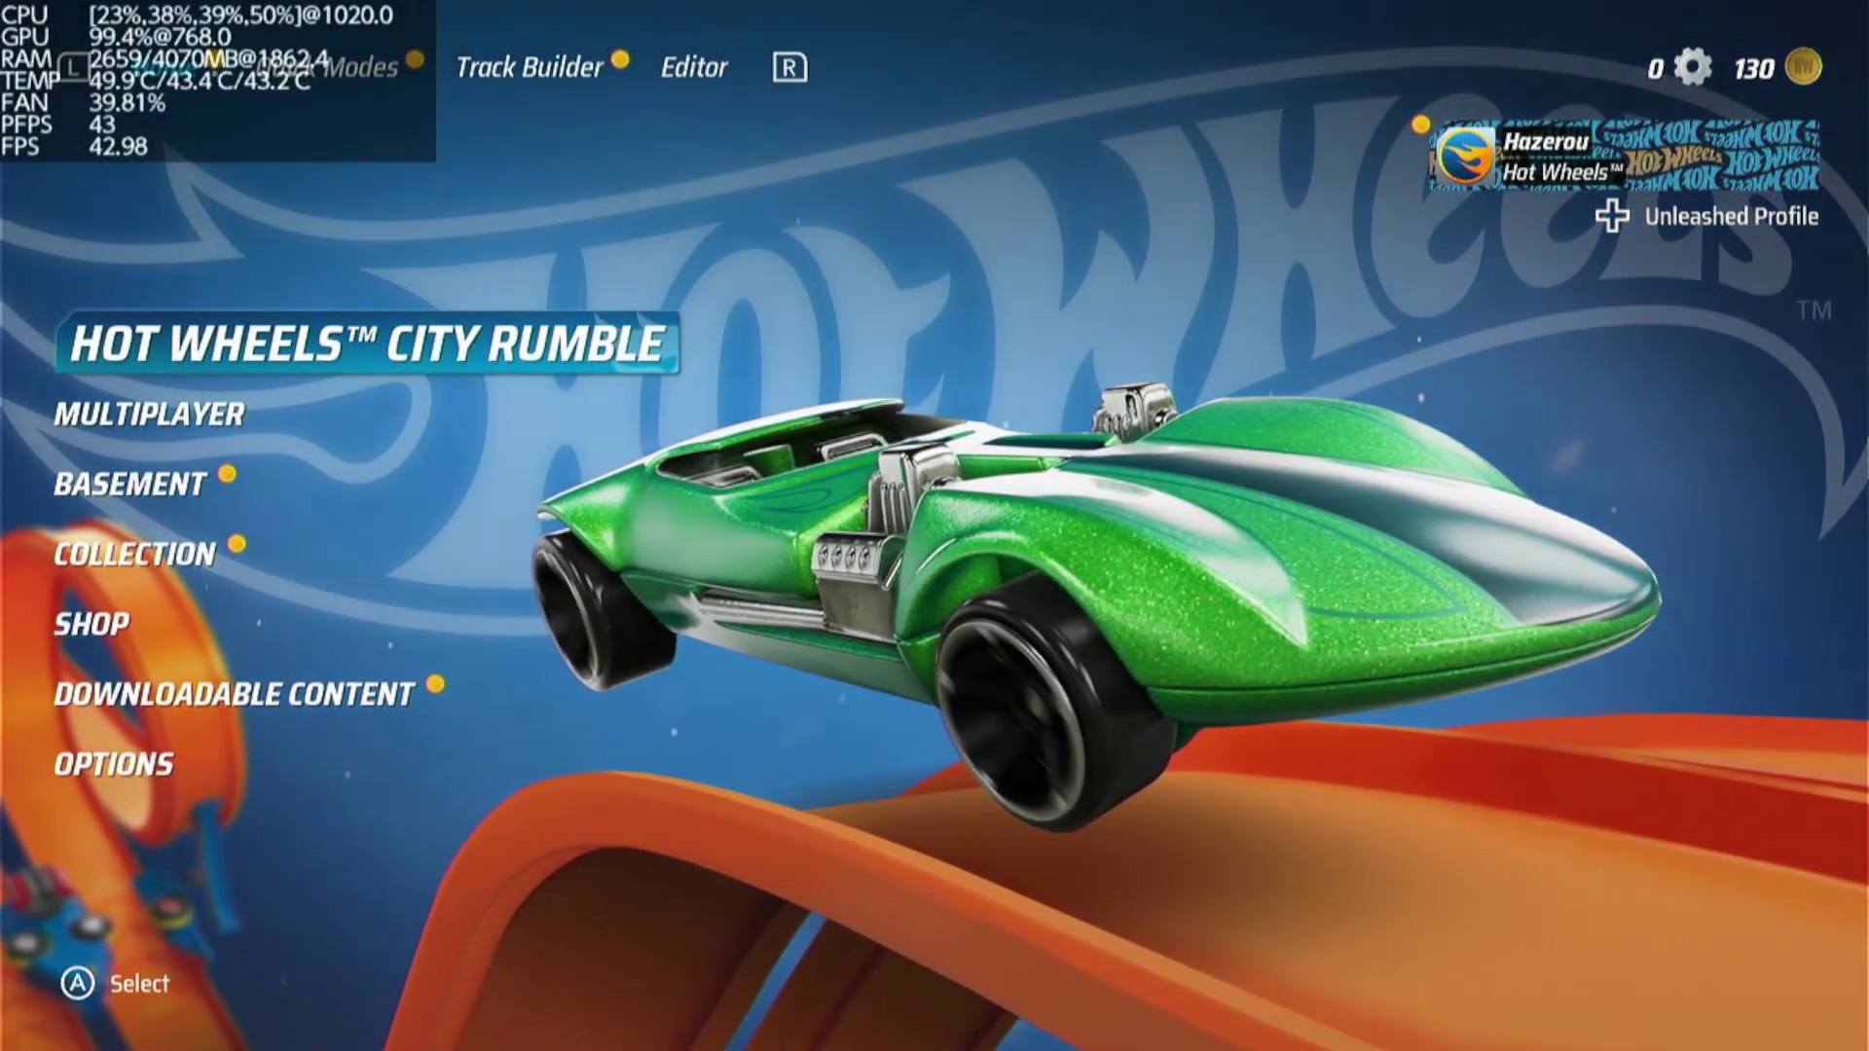
key("Down")
key("Down")
key("Up")
key("Up")
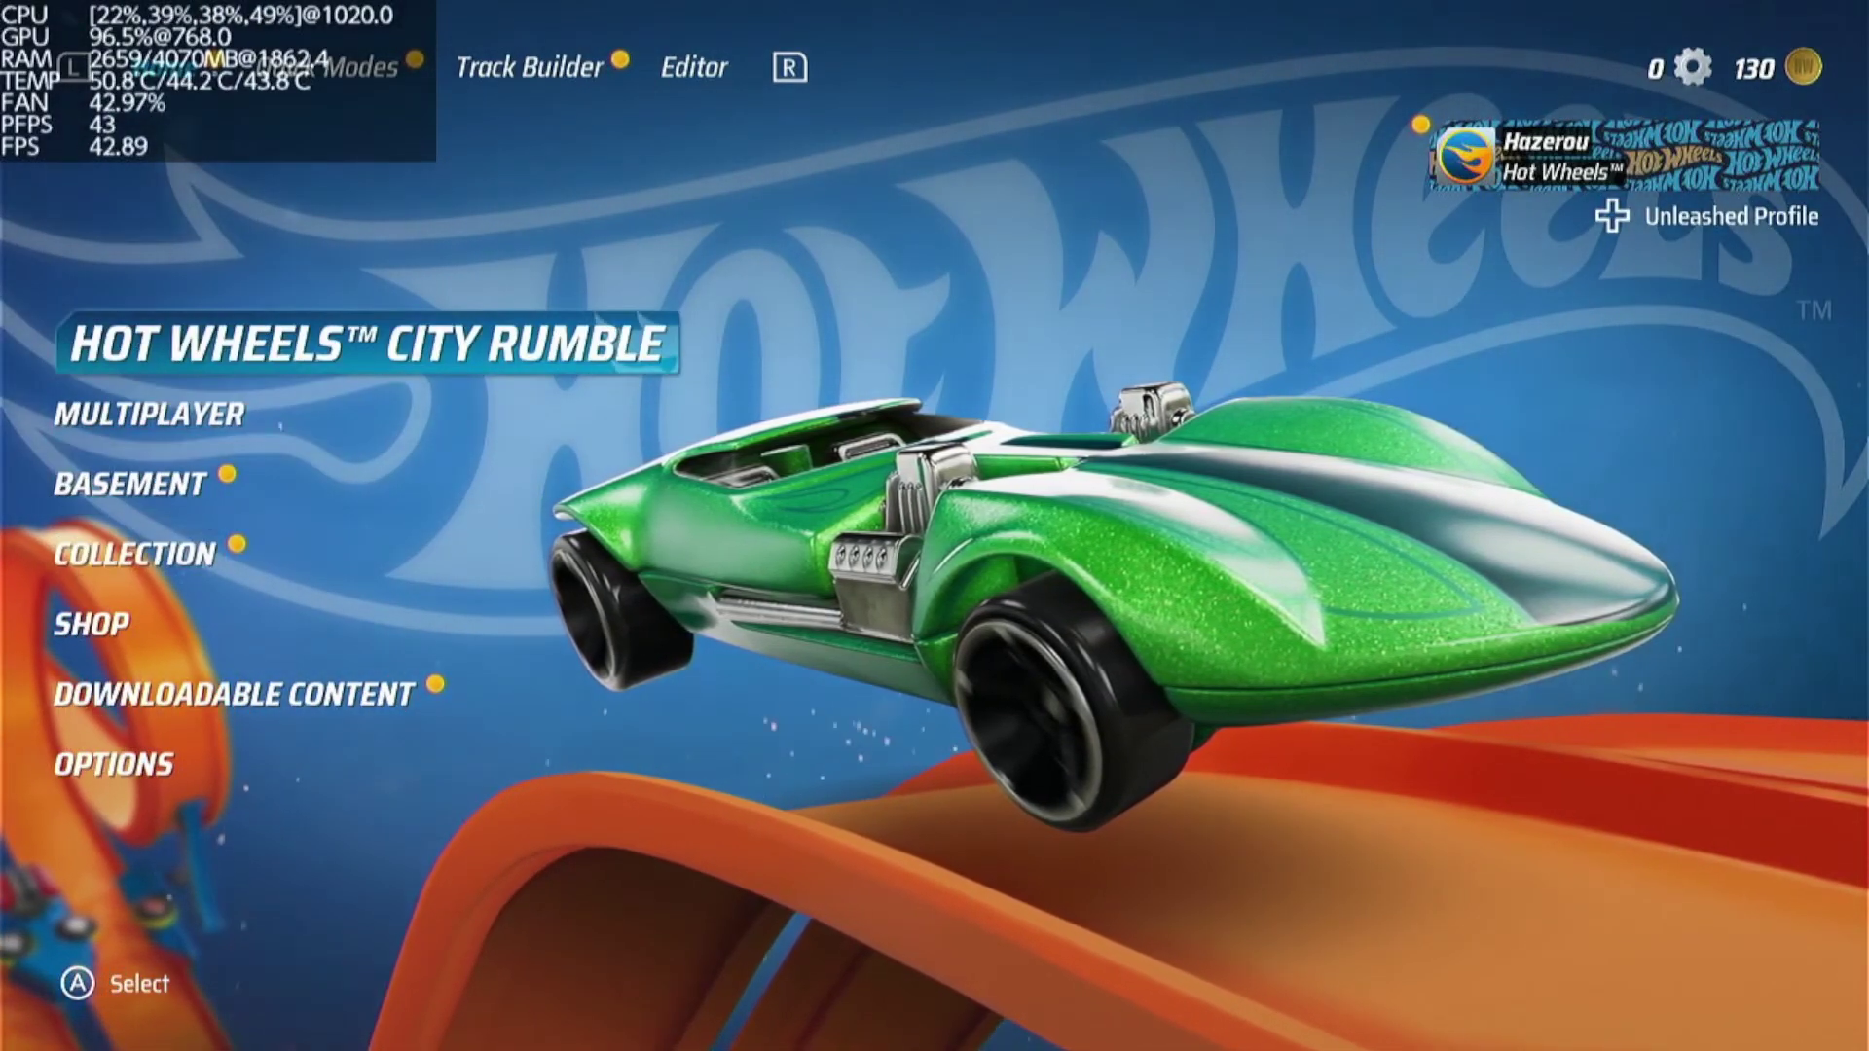
Check the frame rate in Hot Wheels City Rumble by visiting the vehicle screen and moving between races on the map.
key("Return")
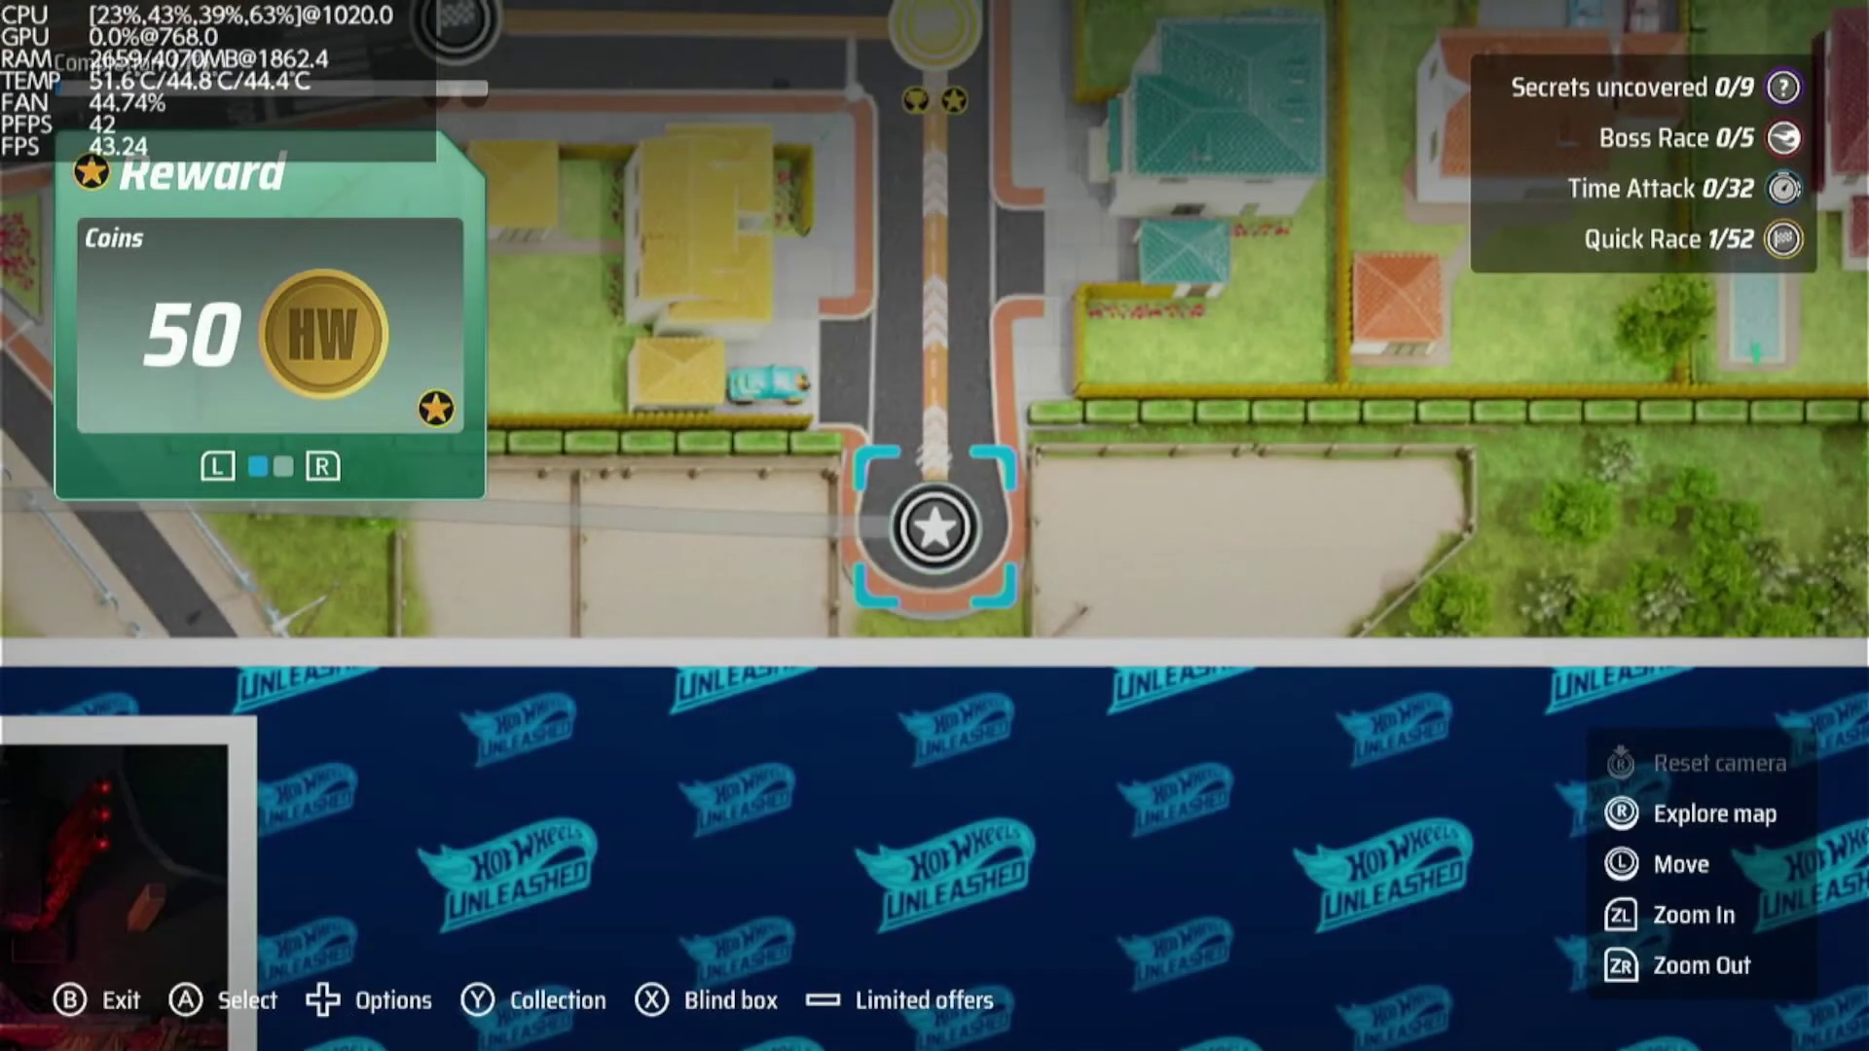
key("Return")
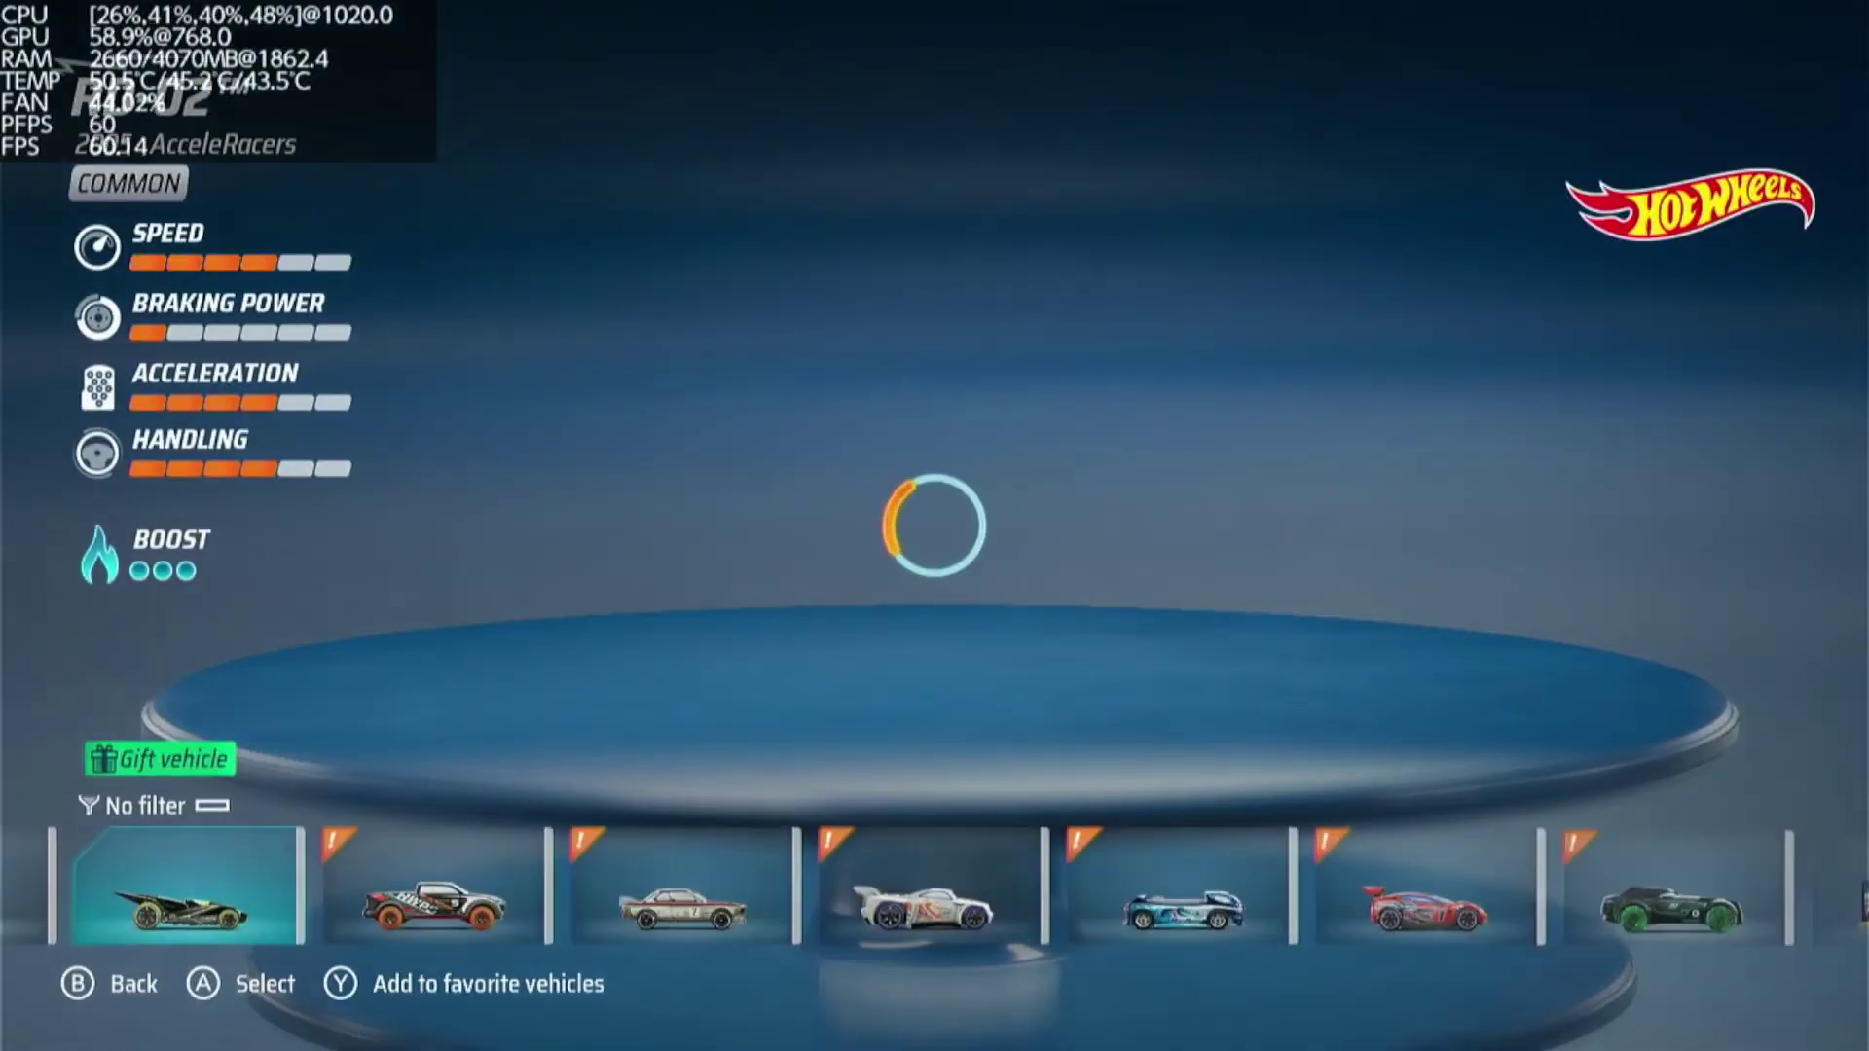
key("Escape")
key("Up")
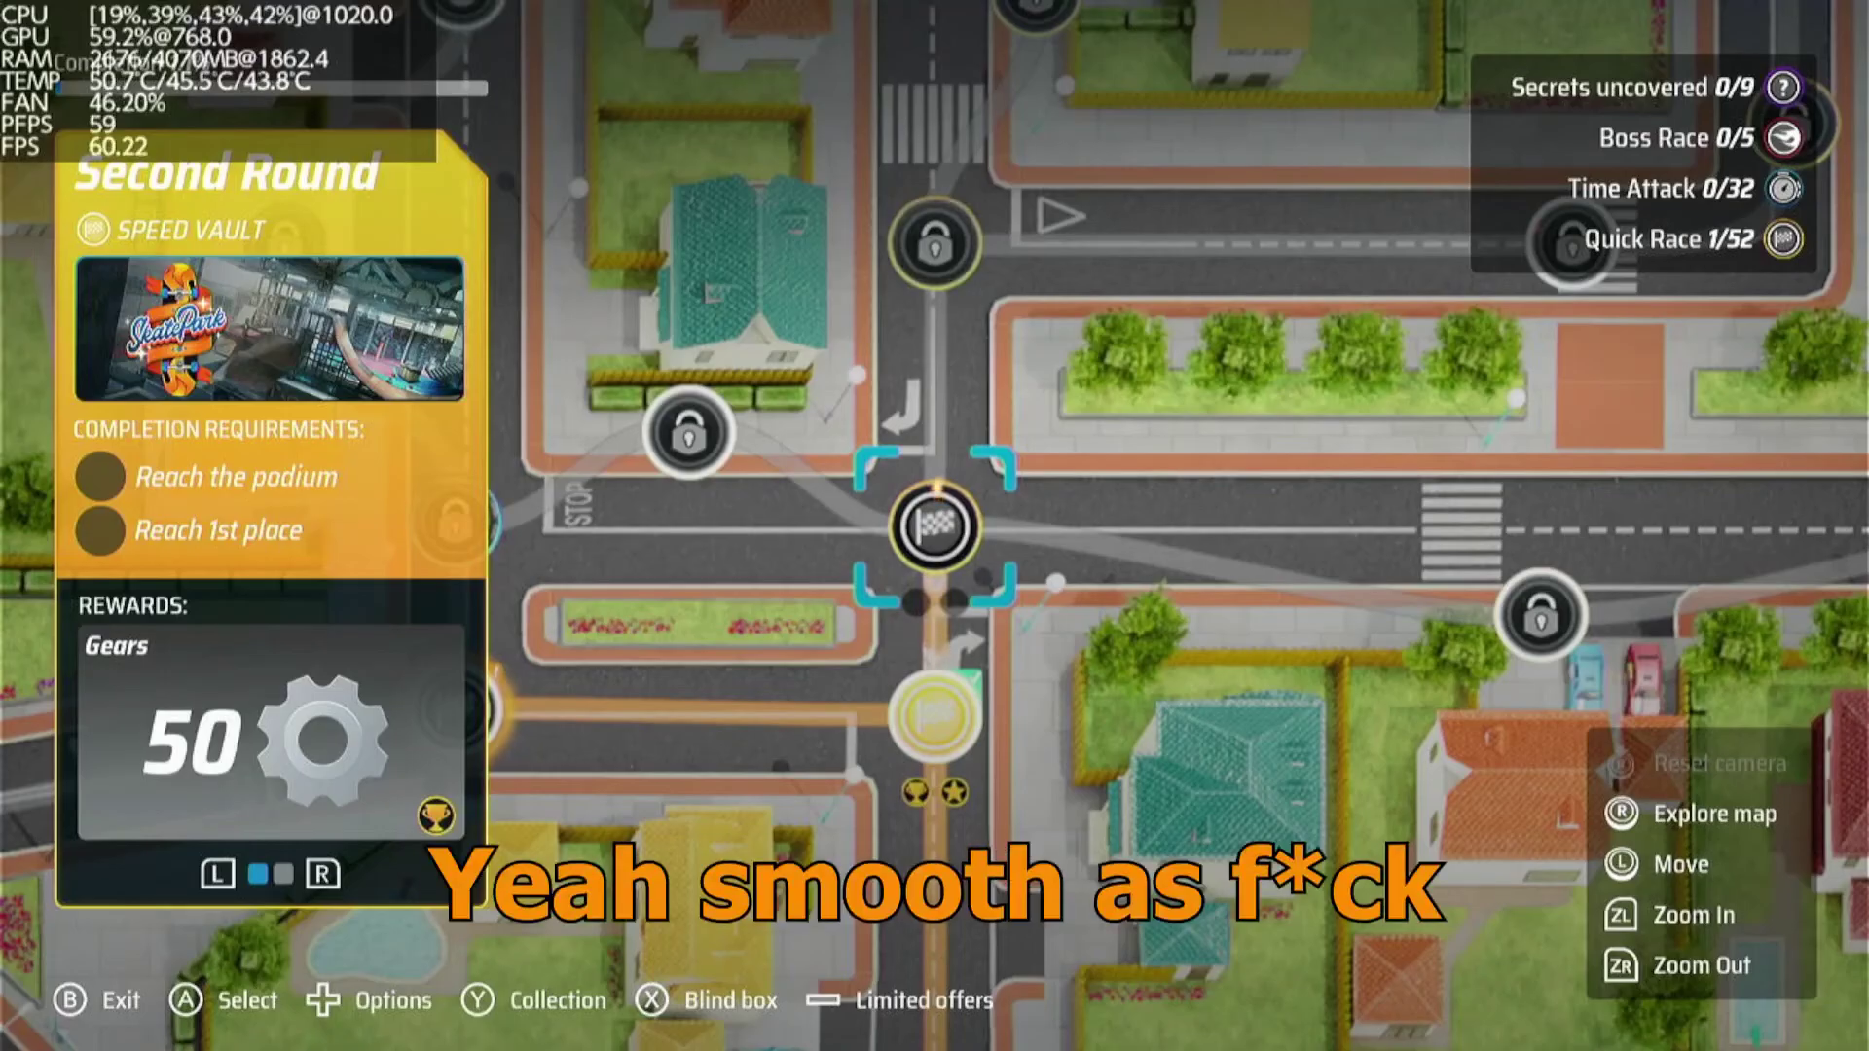
key("Down")
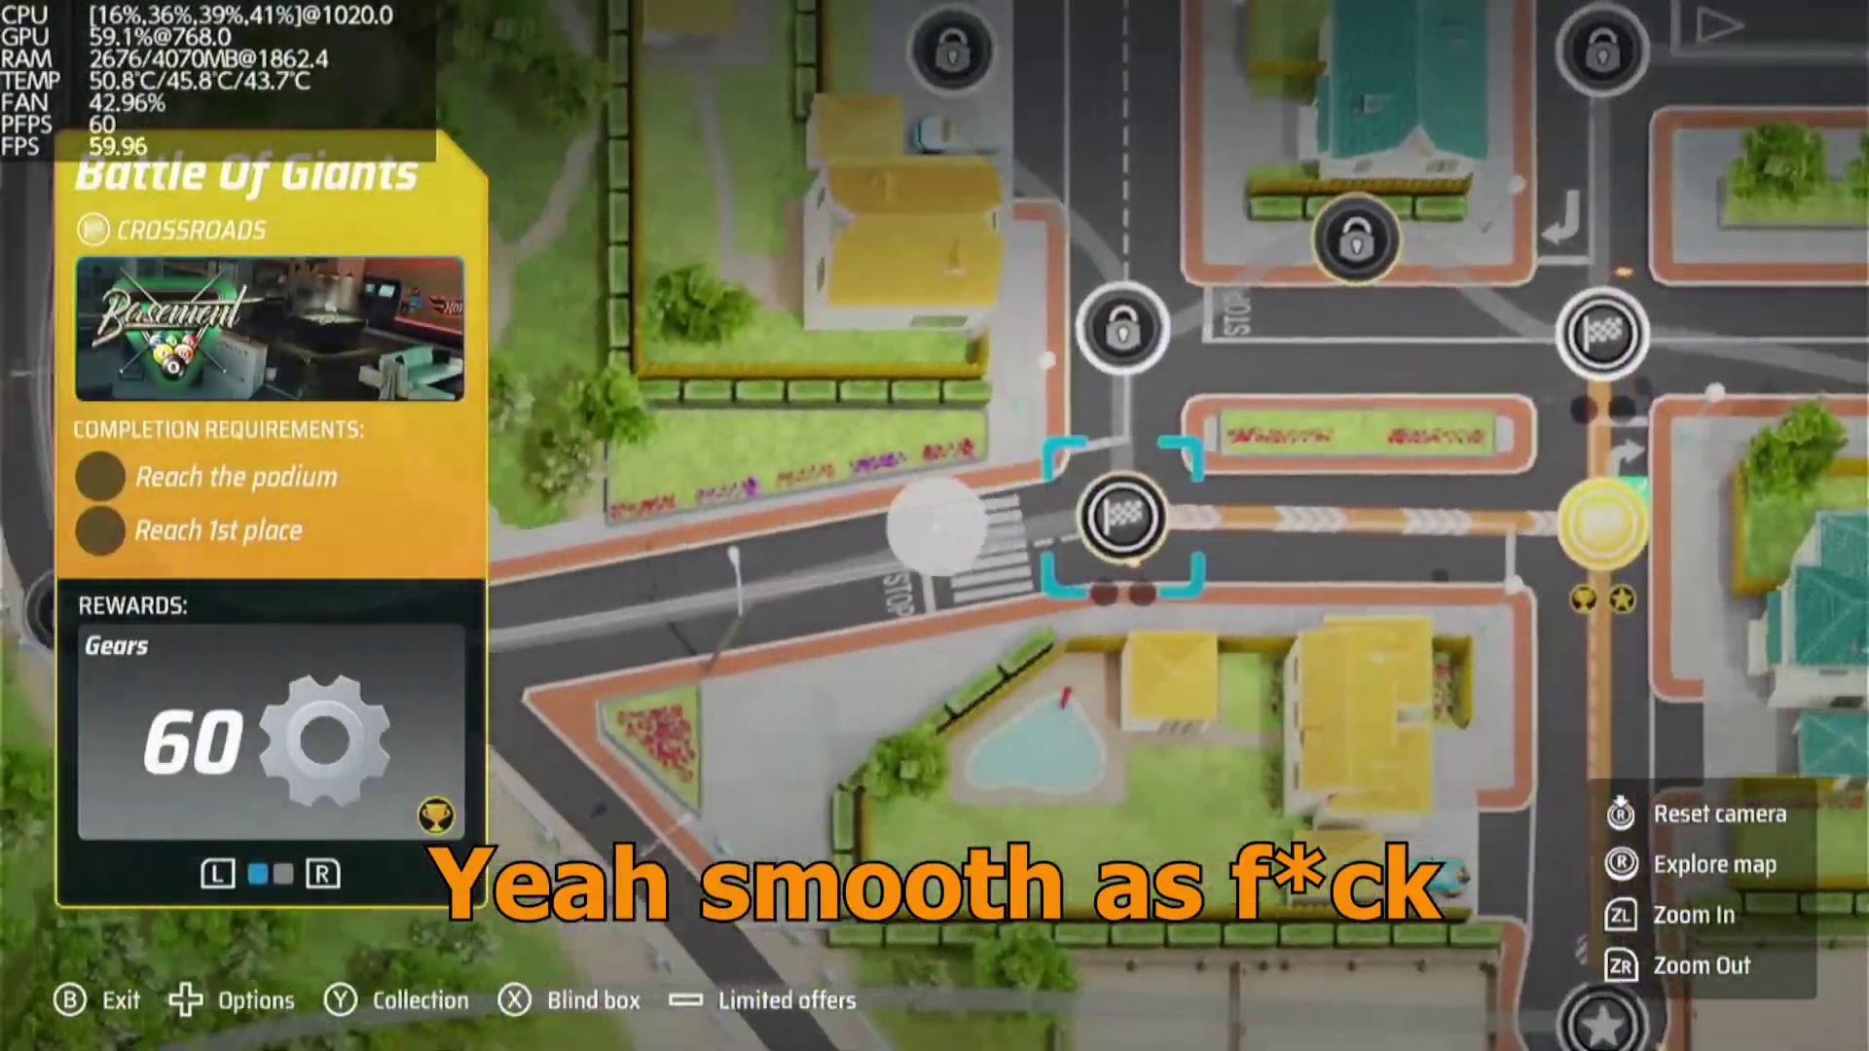